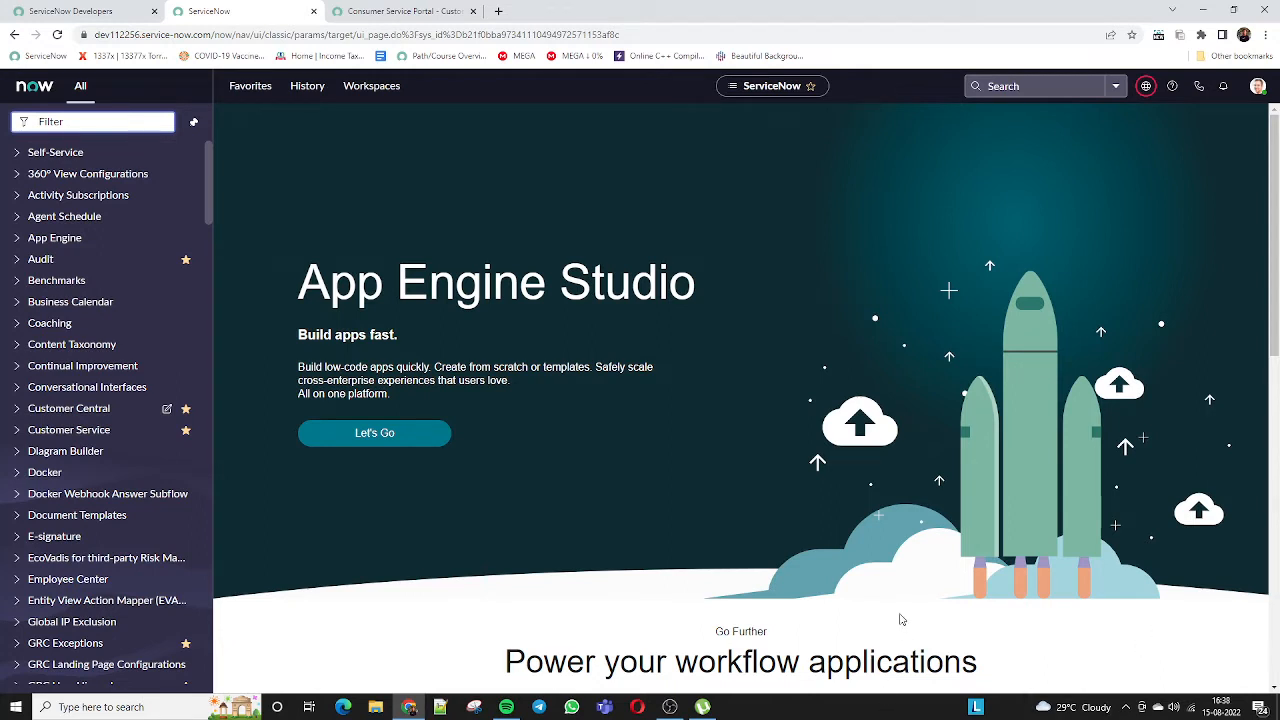
Open the Favorites list and collapse the Customer Central and Major Issue Management groups
{"action": "left_click", "coordinate": [476, 707]}
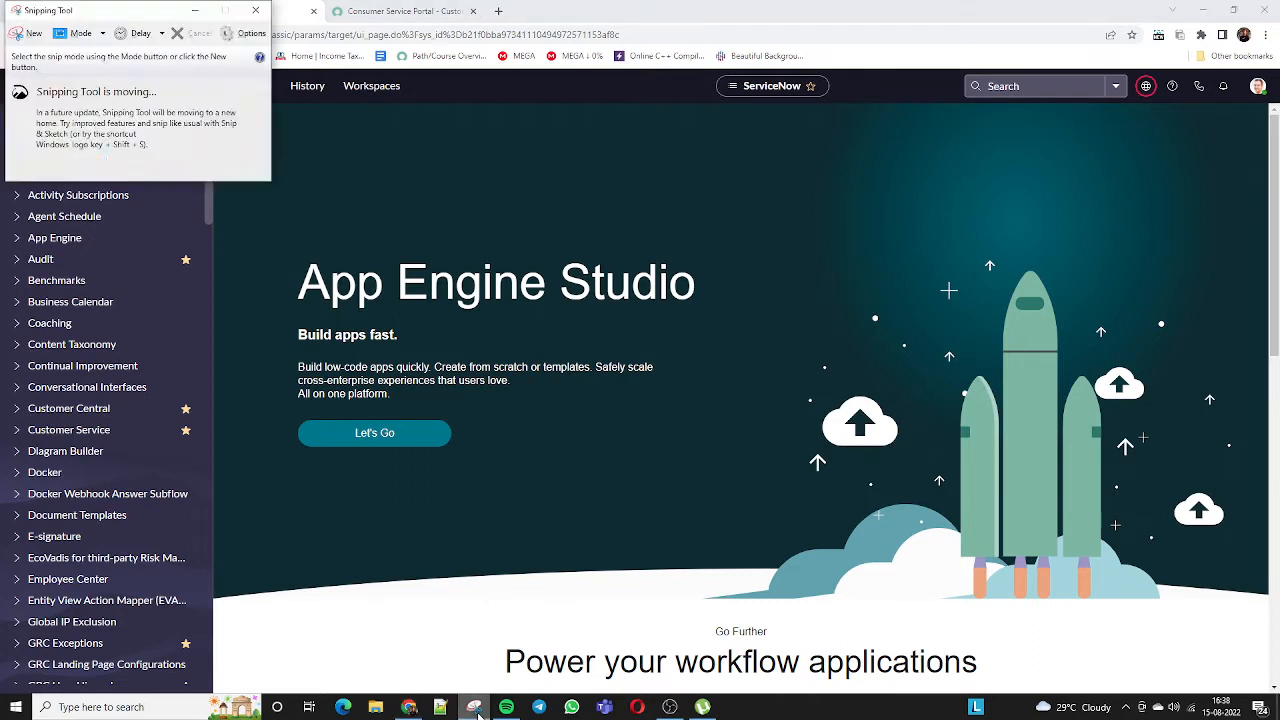
{"action": "left_click", "coordinate": [255, 10]}
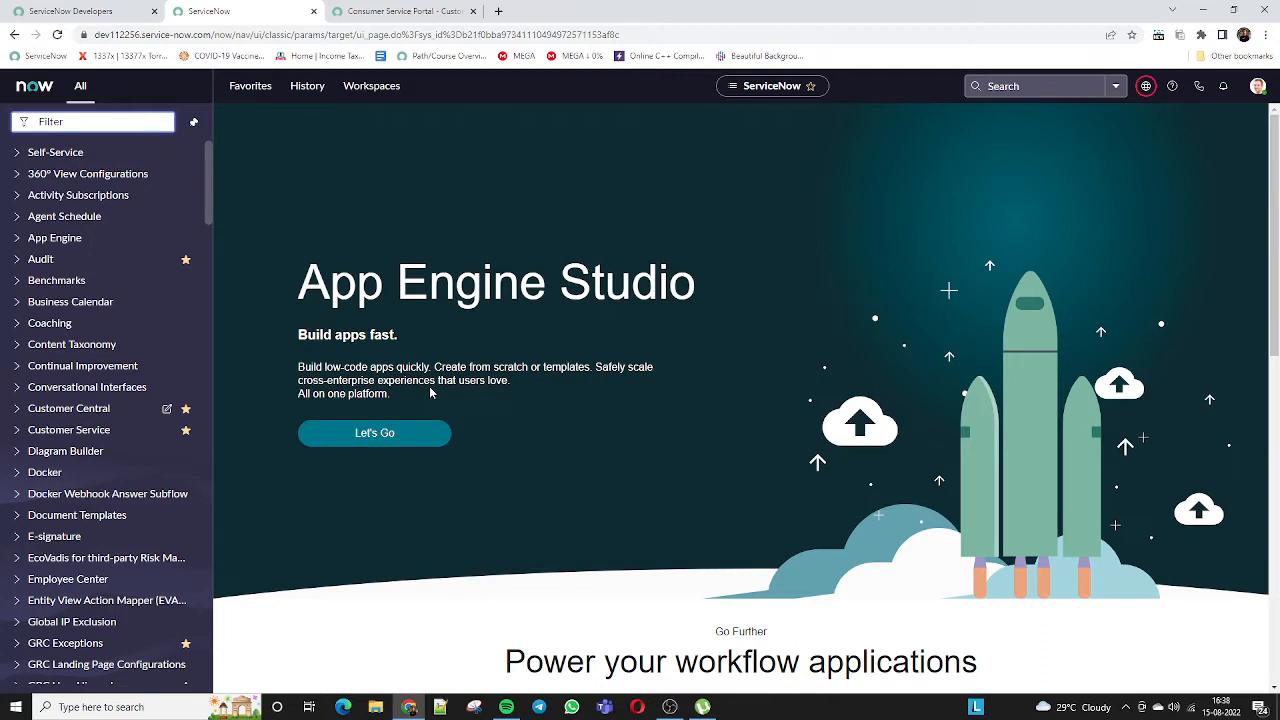
{"action": "left_click", "coordinate": [251, 90]}
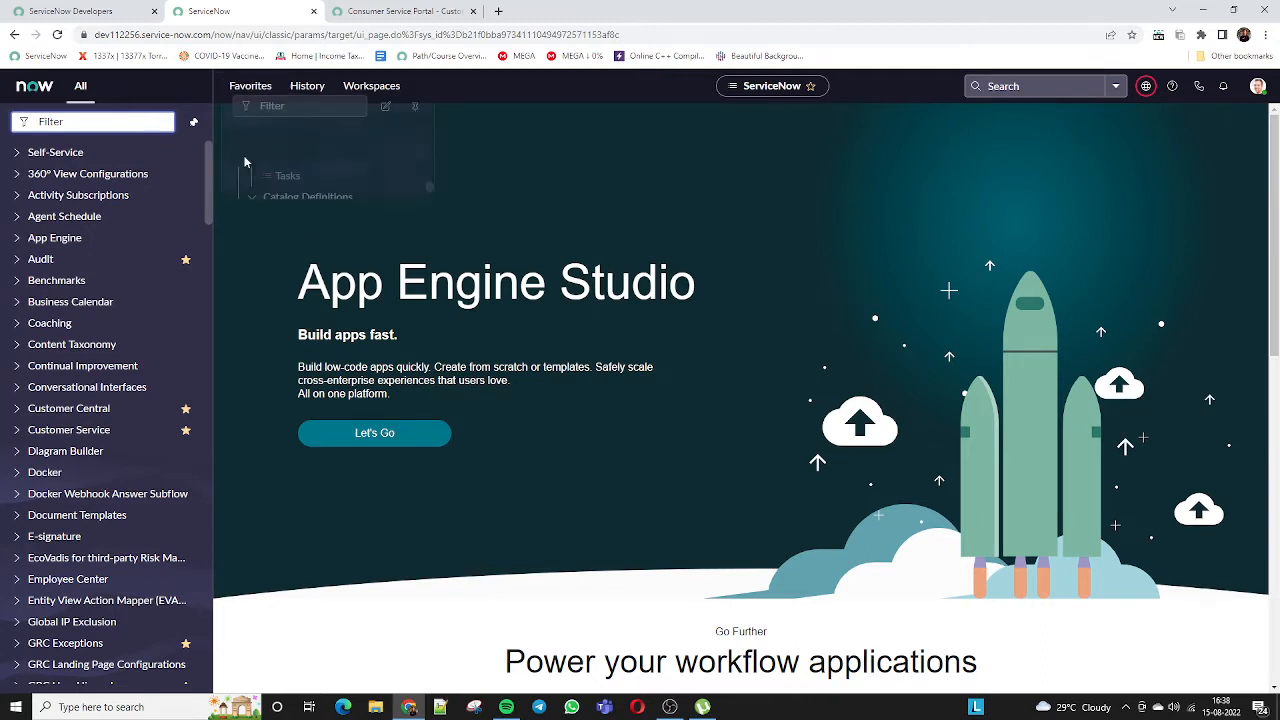
{"action": "scroll", "coordinate": [330, 350], "scroll_direction": "up", "scroll_amount": 6}
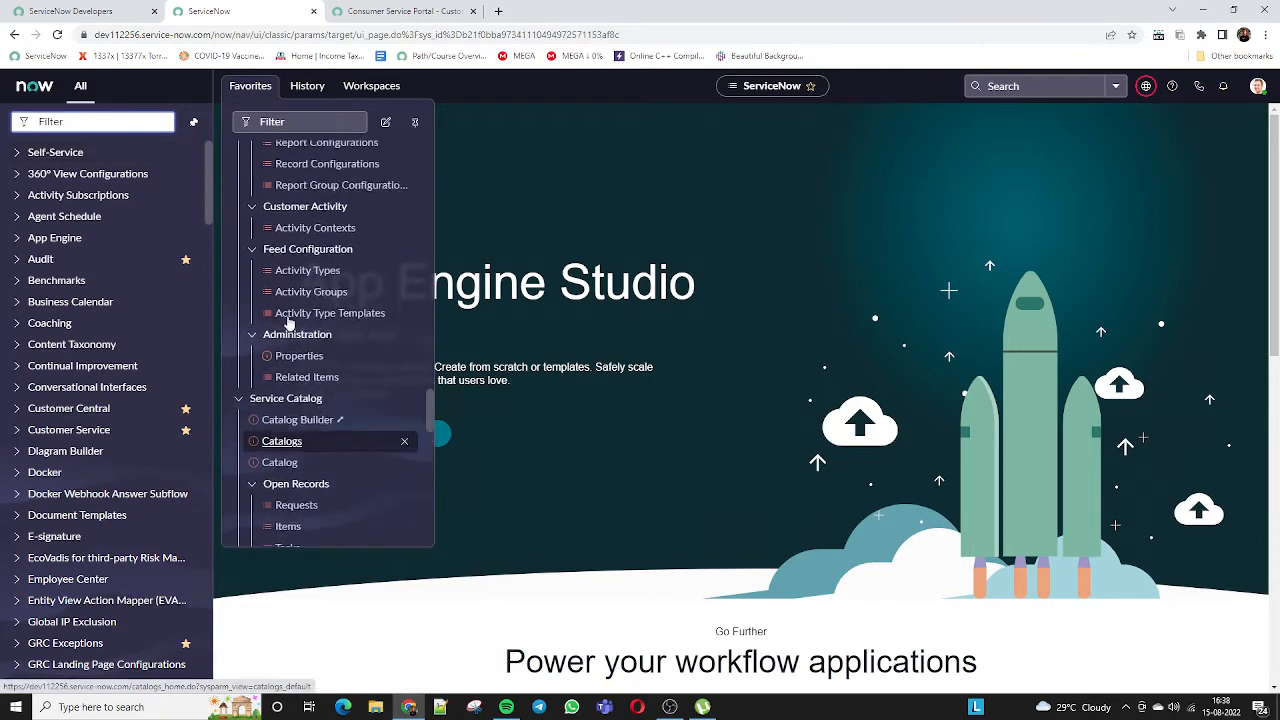
{"action": "scroll", "coordinate": [288, 322], "scroll_direction": "up", "scroll_amount": 2}
{"action": "left_click", "coordinate": [239, 325]}
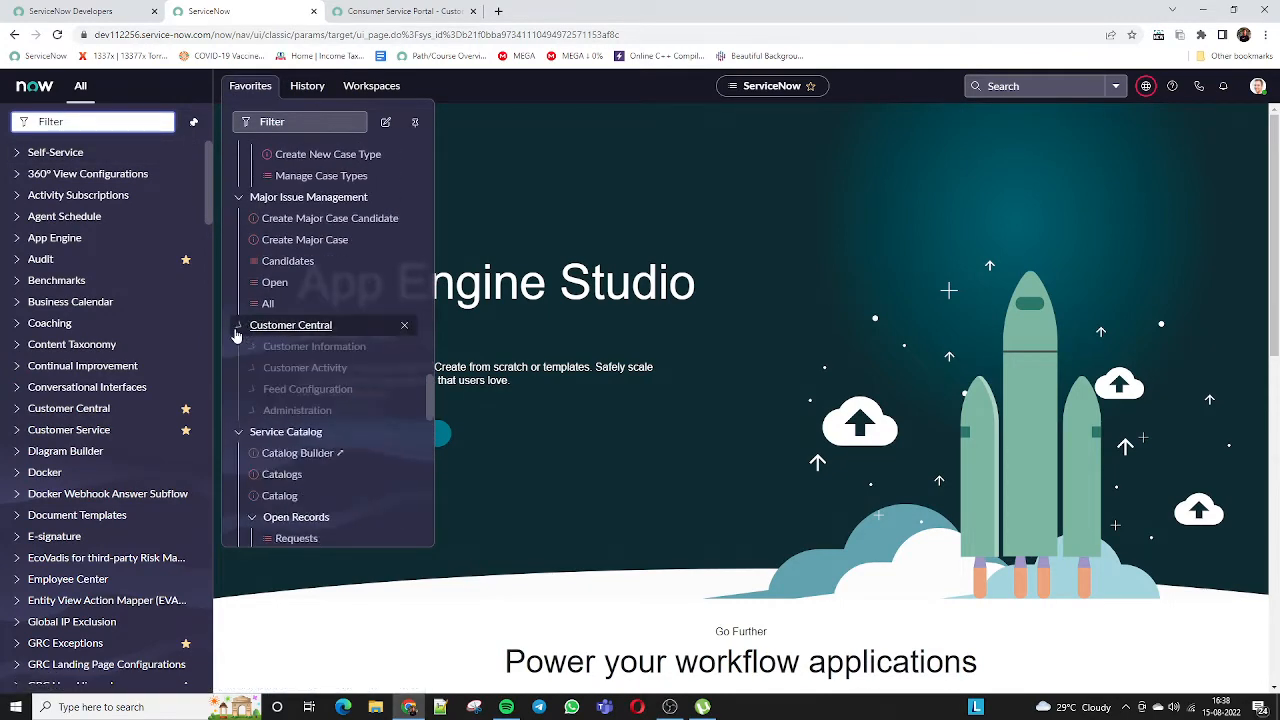
{"action": "left_click", "coordinate": [237, 199]}
{"action": "scroll", "coordinate": [250, 290], "scroll_direction": "up", "scroll_amount": 3}
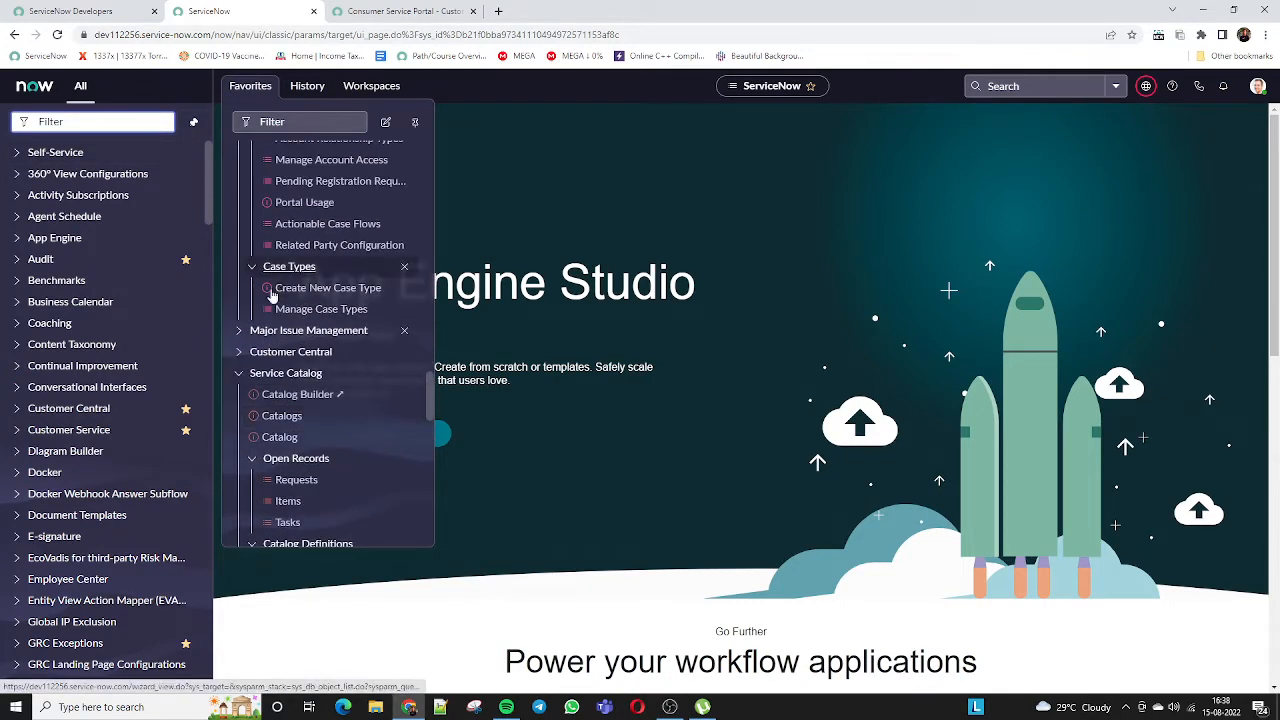
{"action": "scroll", "coordinate": [250, 300], "scroll_direction": "up", "scroll_amount": 10}
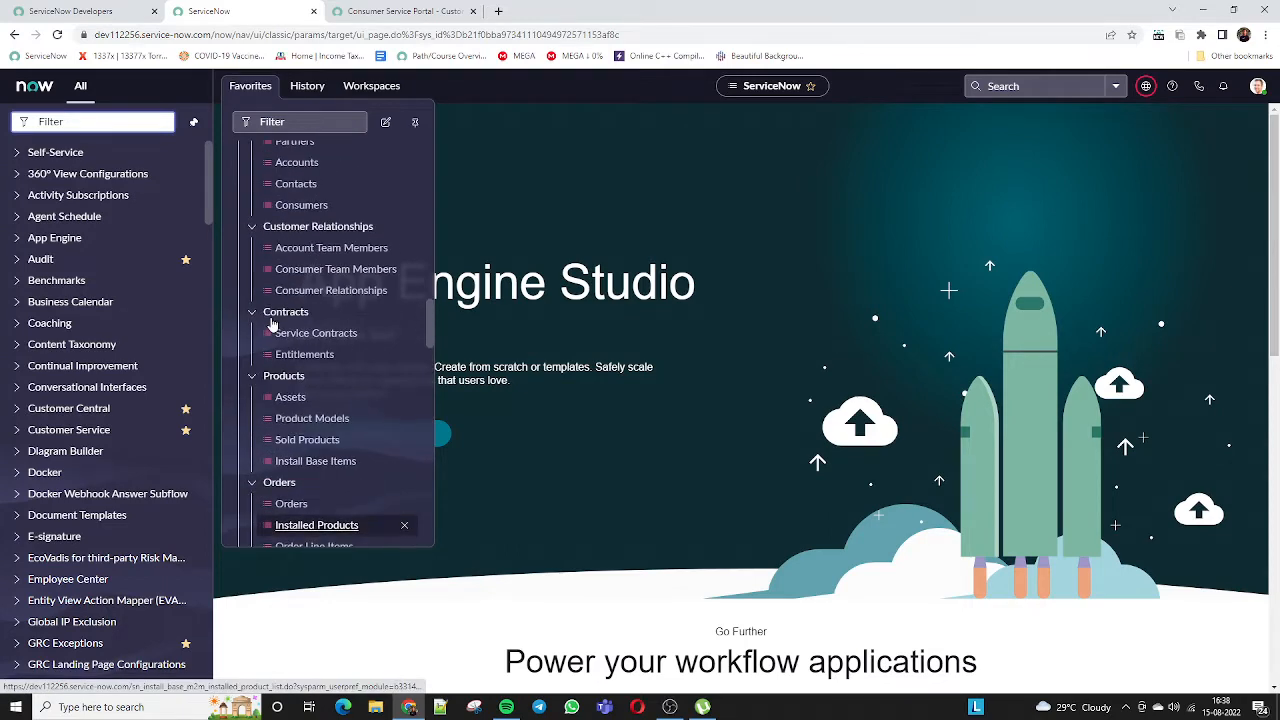
{"action": "scroll", "coordinate": [255, 380], "scroll_direction": "up", "scroll_amount": 8}
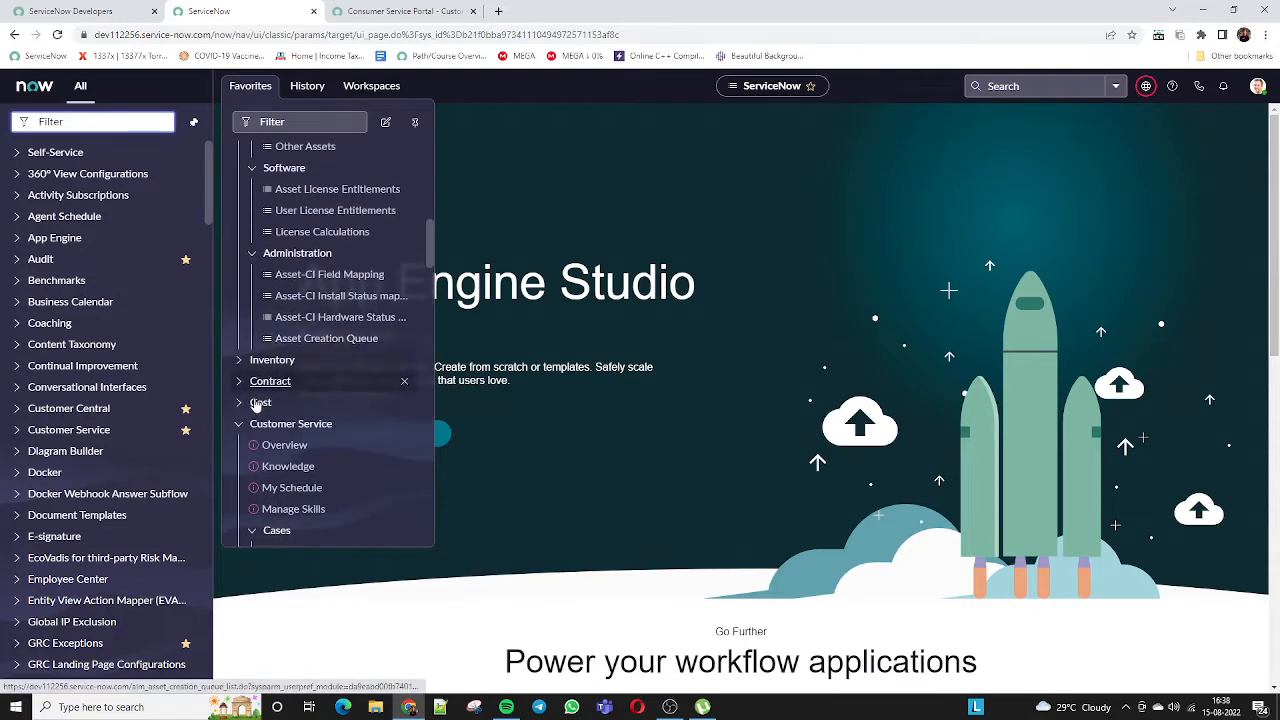
Collapse Service Catalog and re-expand Customer Service to show its Cases and Escalations entries
{"action": "left_click", "coordinate": [240, 425]}
{"action": "scroll", "coordinate": [245, 360], "scroll_direction": "down", "scroll_amount": 2}
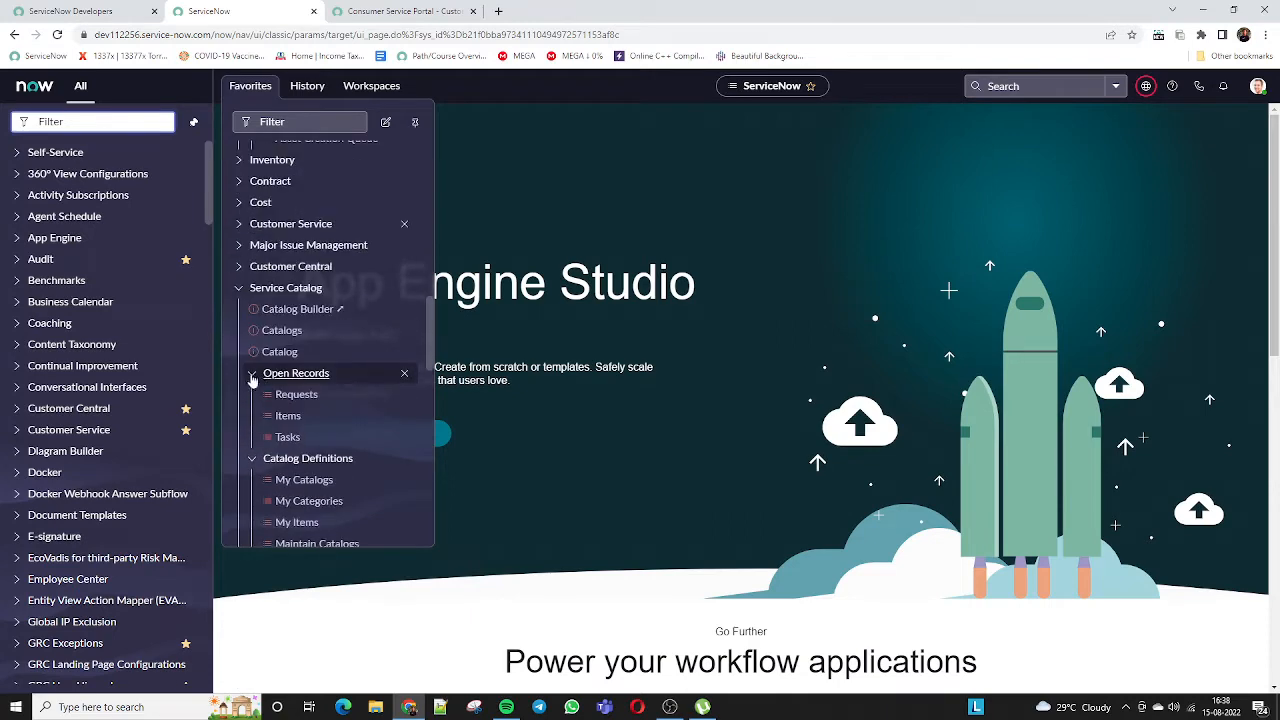
{"action": "left_click", "coordinate": [237, 289]}
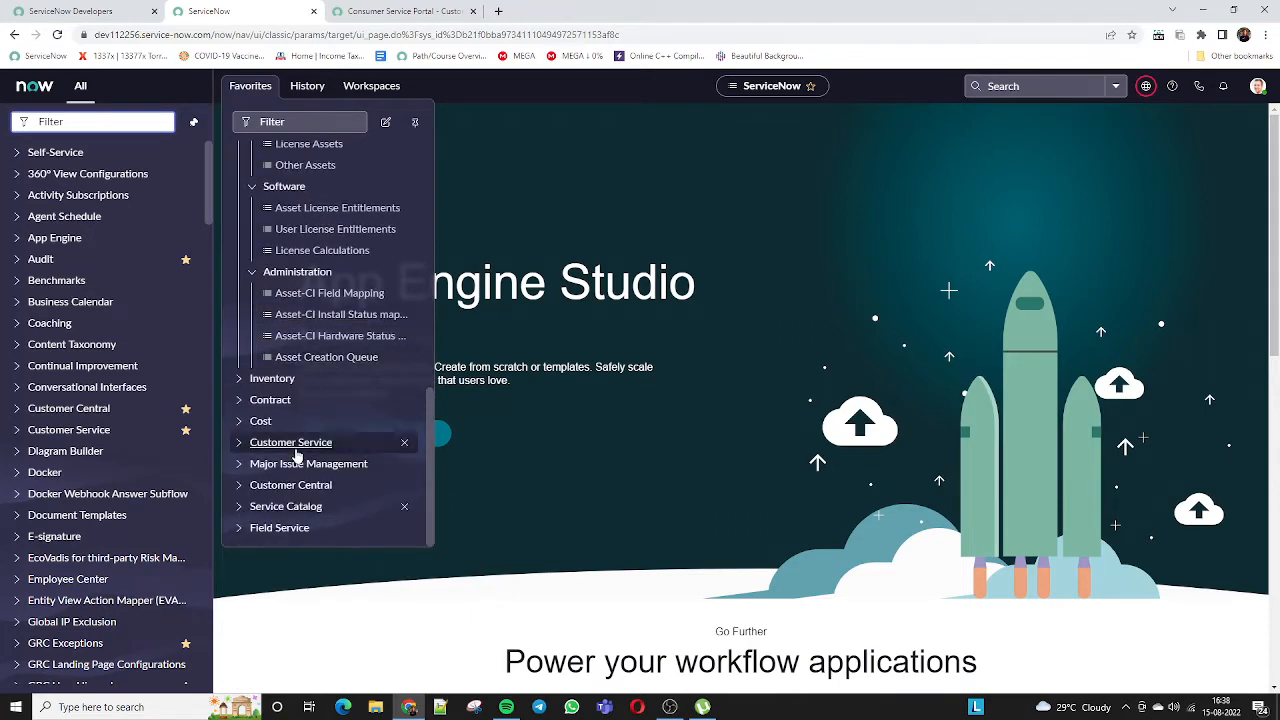
{"action": "left_click", "coordinate": [238, 442]}
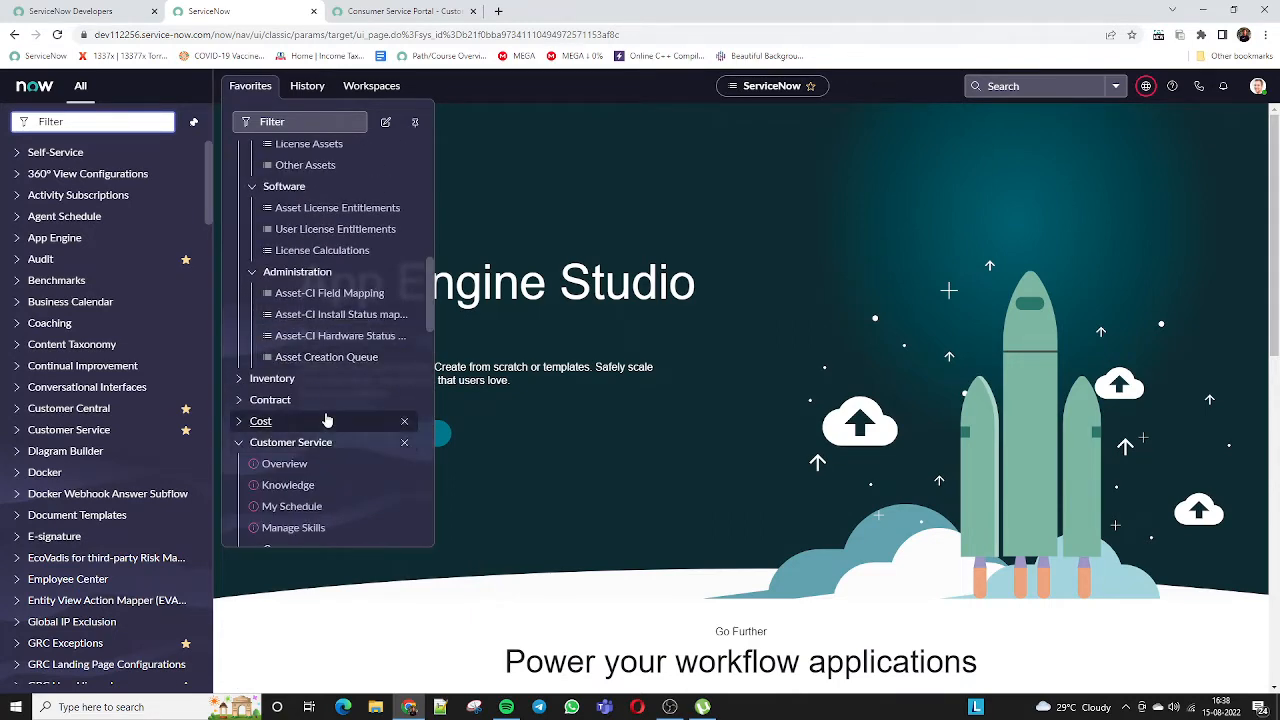
{"action": "scroll", "coordinate": [326, 420], "scroll_direction": "down", "scroll_amount": 2}
{"action": "scroll", "coordinate": [326, 420], "scroll_direction": "down", "scroll_amount": 1}
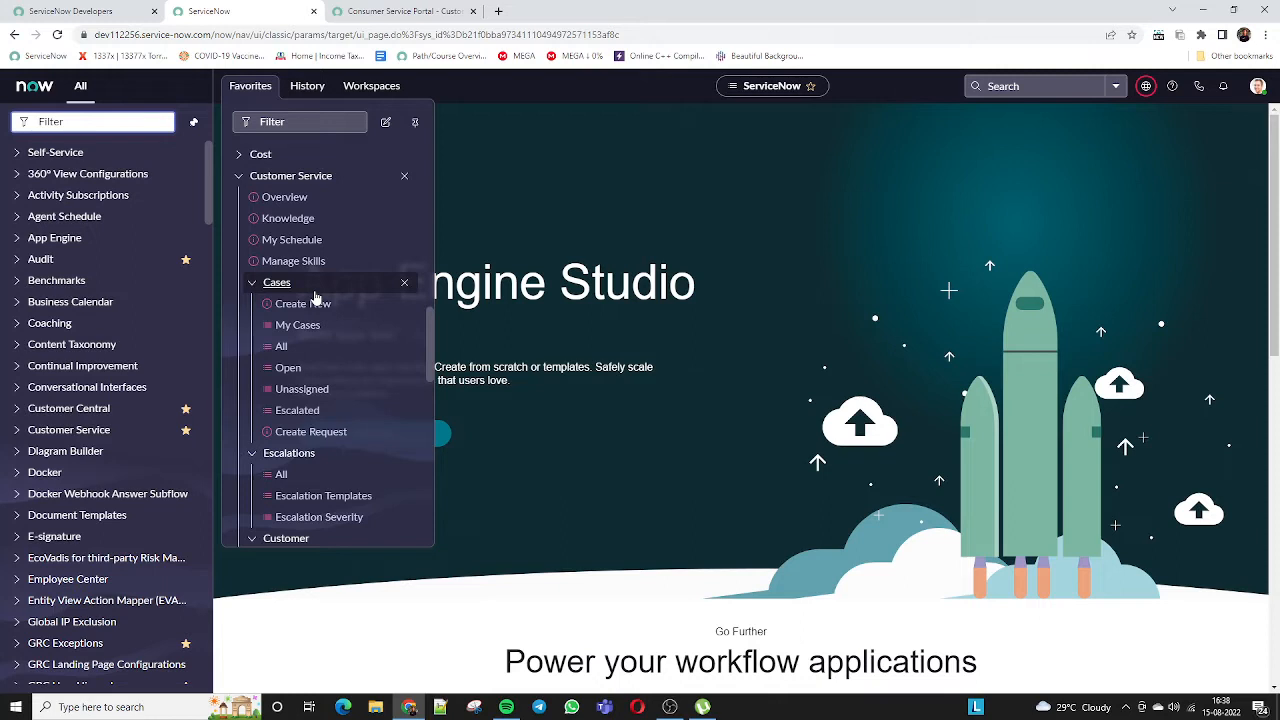
{"action": "scroll", "coordinate": [316, 298], "scroll_direction": "down", "scroll_amount": 2}
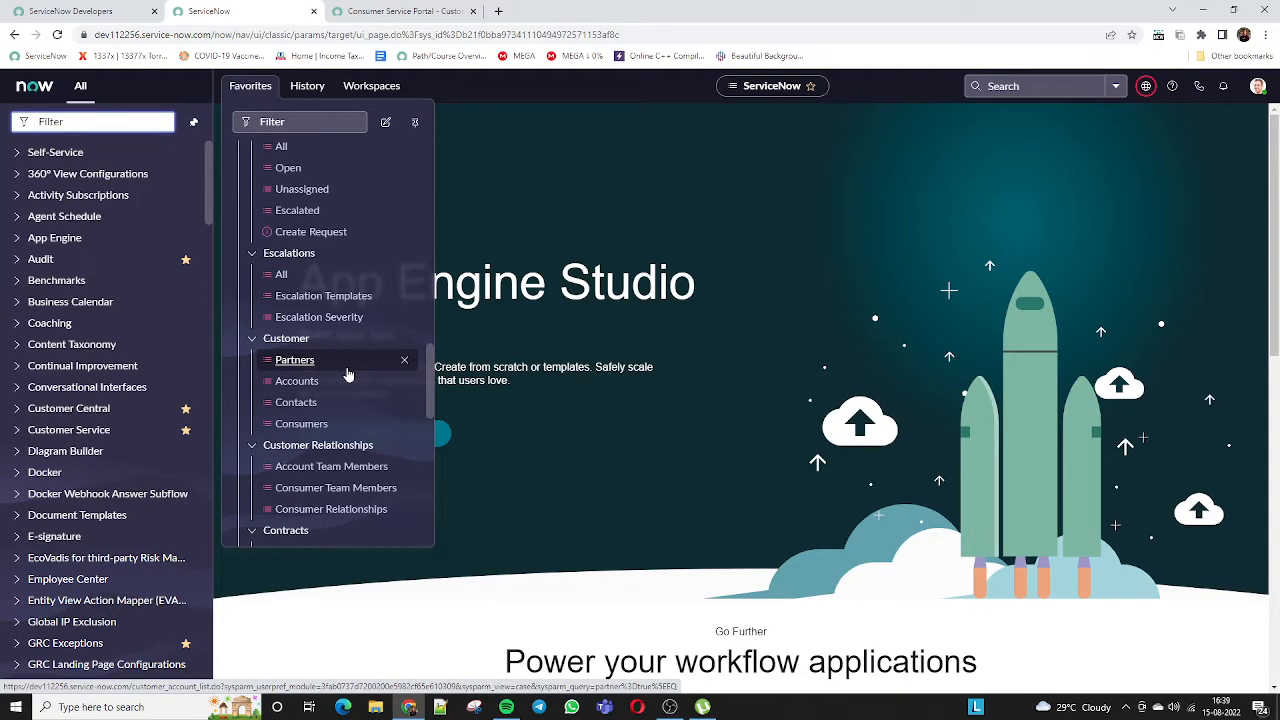
{"action": "scroll", "coordinate": [347, 374], "scroll_direction": "up", "scroll_amount": 8}
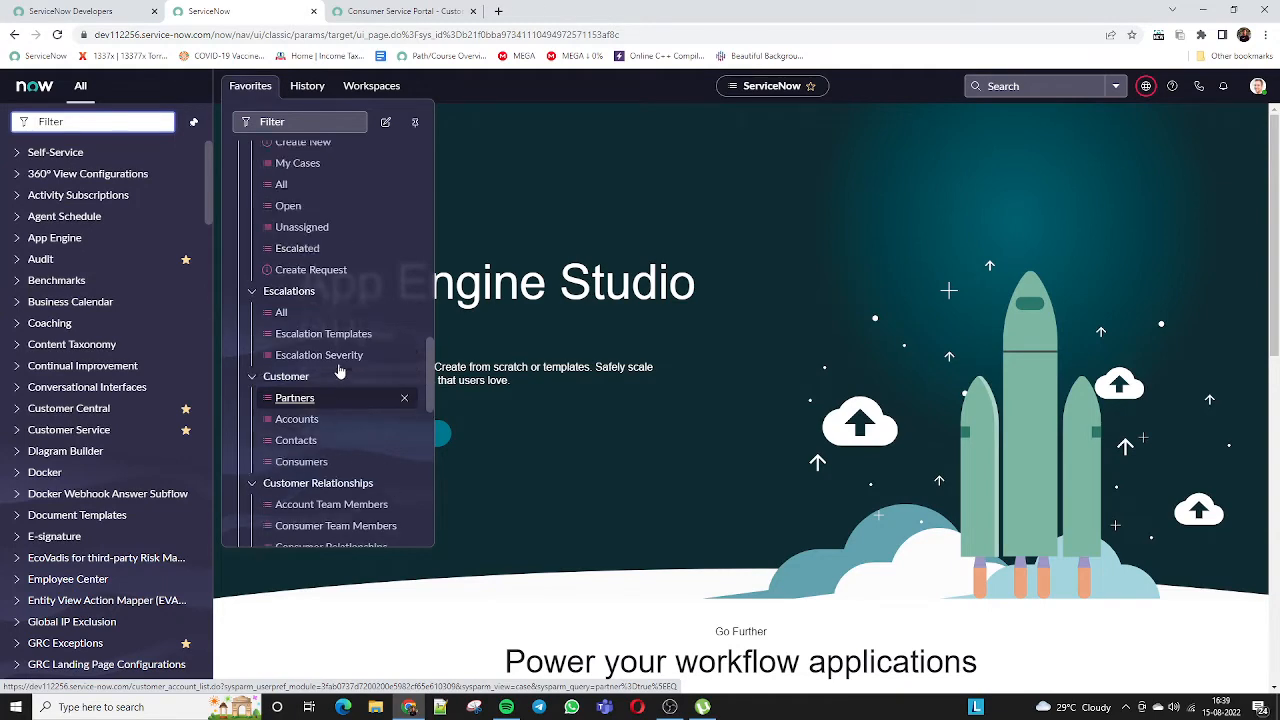
{"action": "scroll", "coordinate": [340, 371], "scroll_direction": "down", "scroll_amount": 5}
{"action": "scroll", "coordinate": [338, 371], "scroll_direction": "up", "scroll_amount": 5}
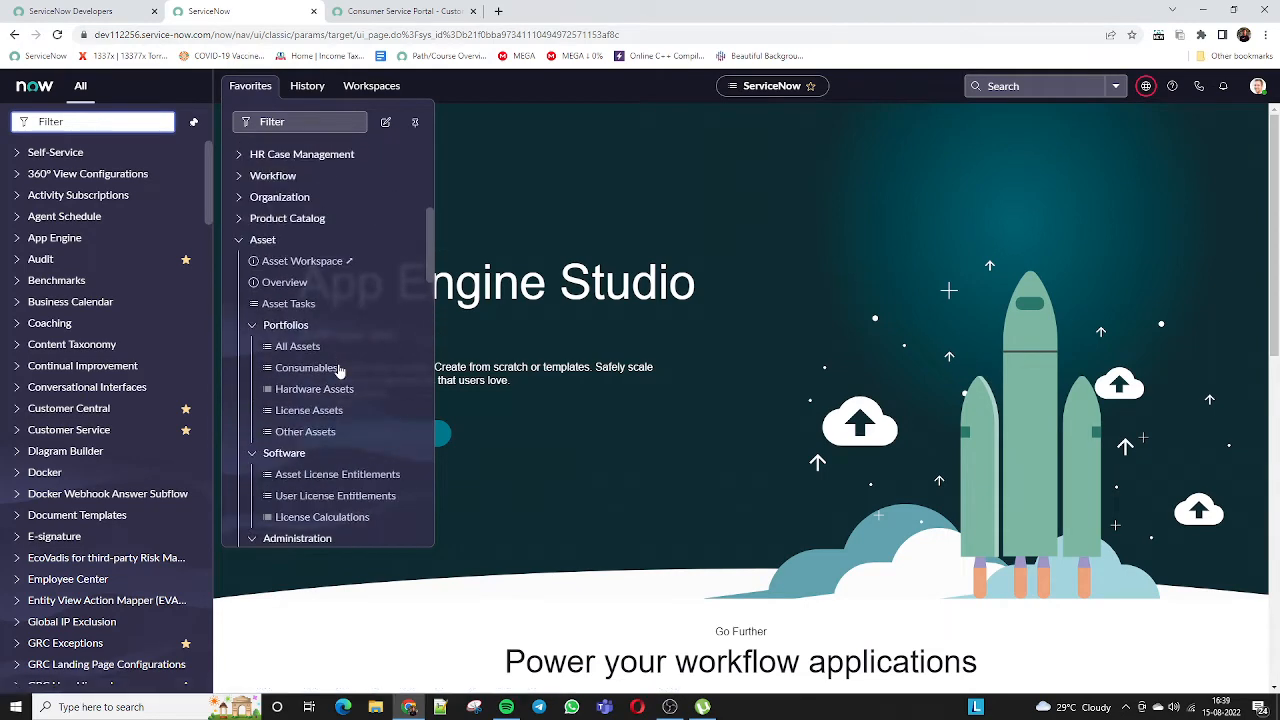
Collapse the Asset group in the Favorites list
{"action": "left_click", "coordinate": [240, 308]}
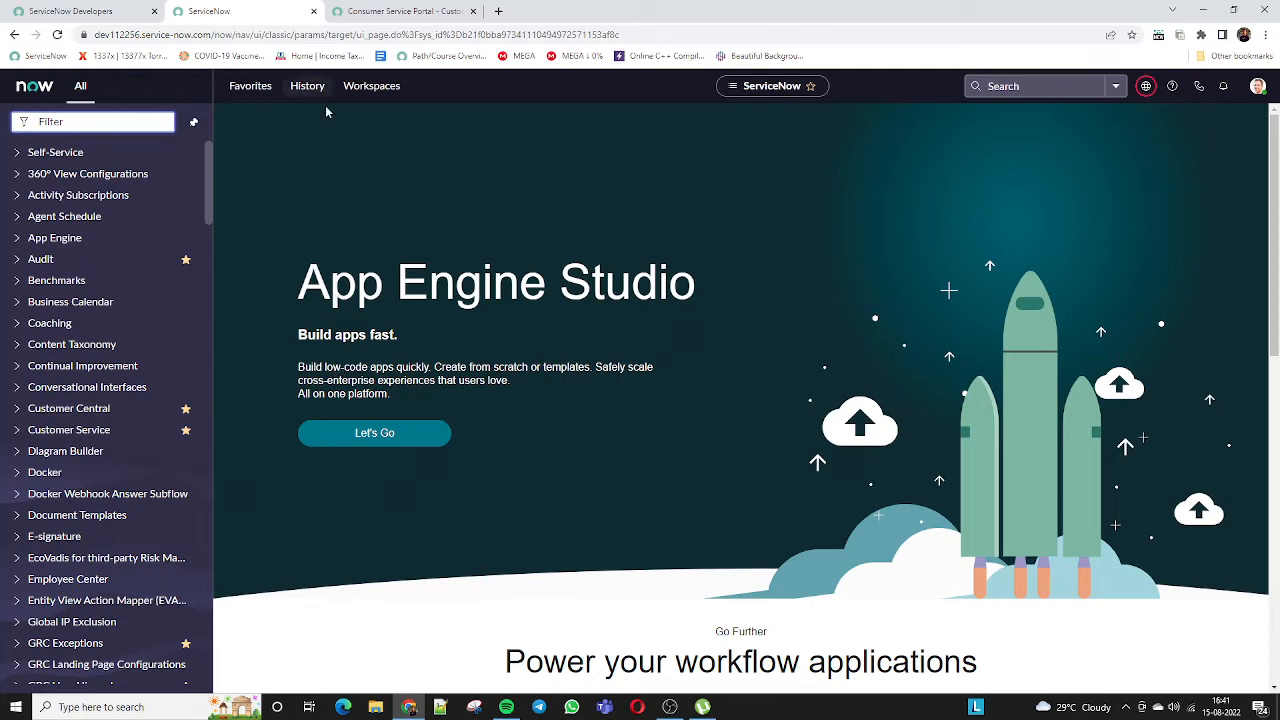
Reopen Favorites and toggle the Customer Service and Contract groups
{"action": "left_click", "coordinate": [250, 86]}
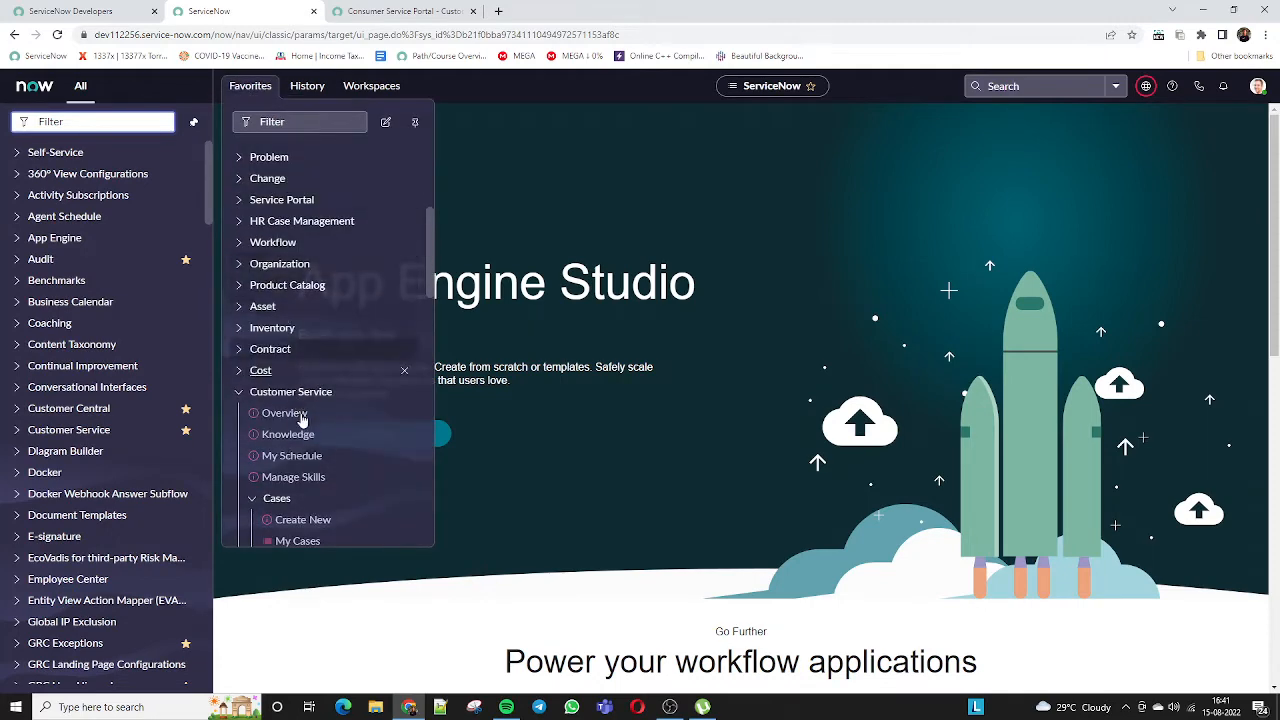
{"action": "scroll", "coordinate": [300, 415], "scroll_direction": "down", "scroll_amount": 3}
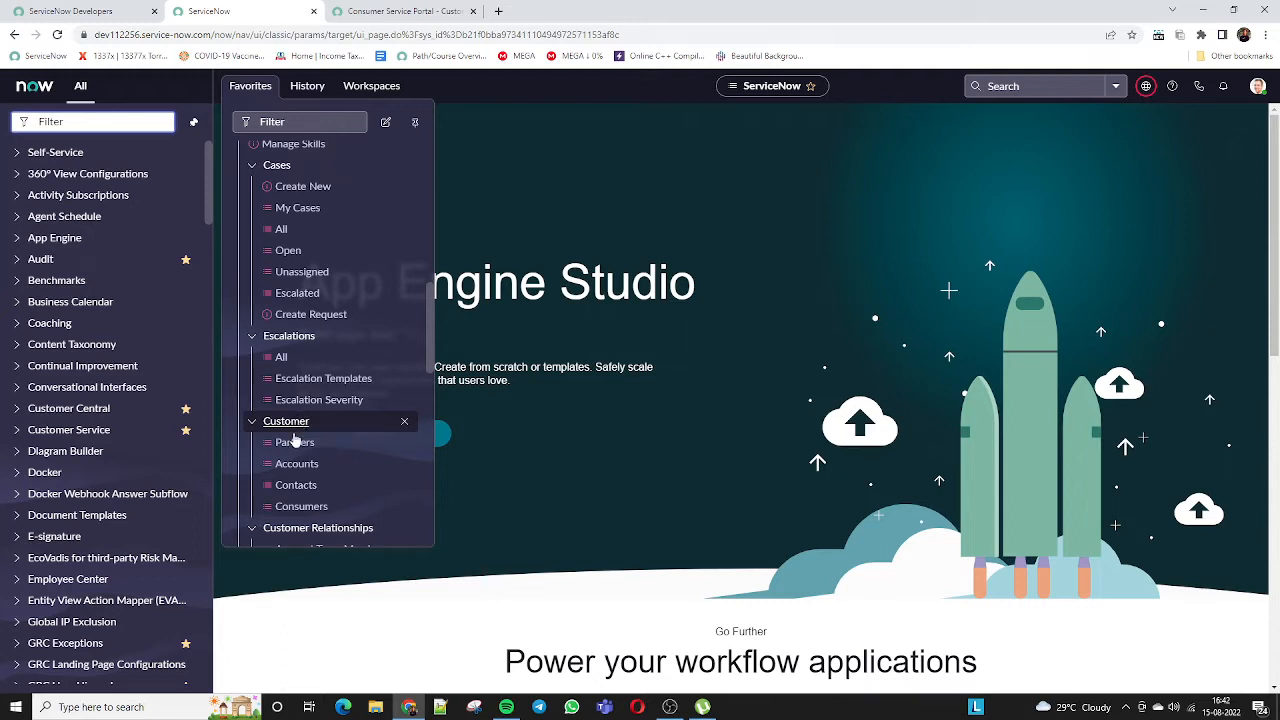
{"action": "scroll", "coordinate": [294, 429], "scroll_direction": "up", "scroll_amount": 4}
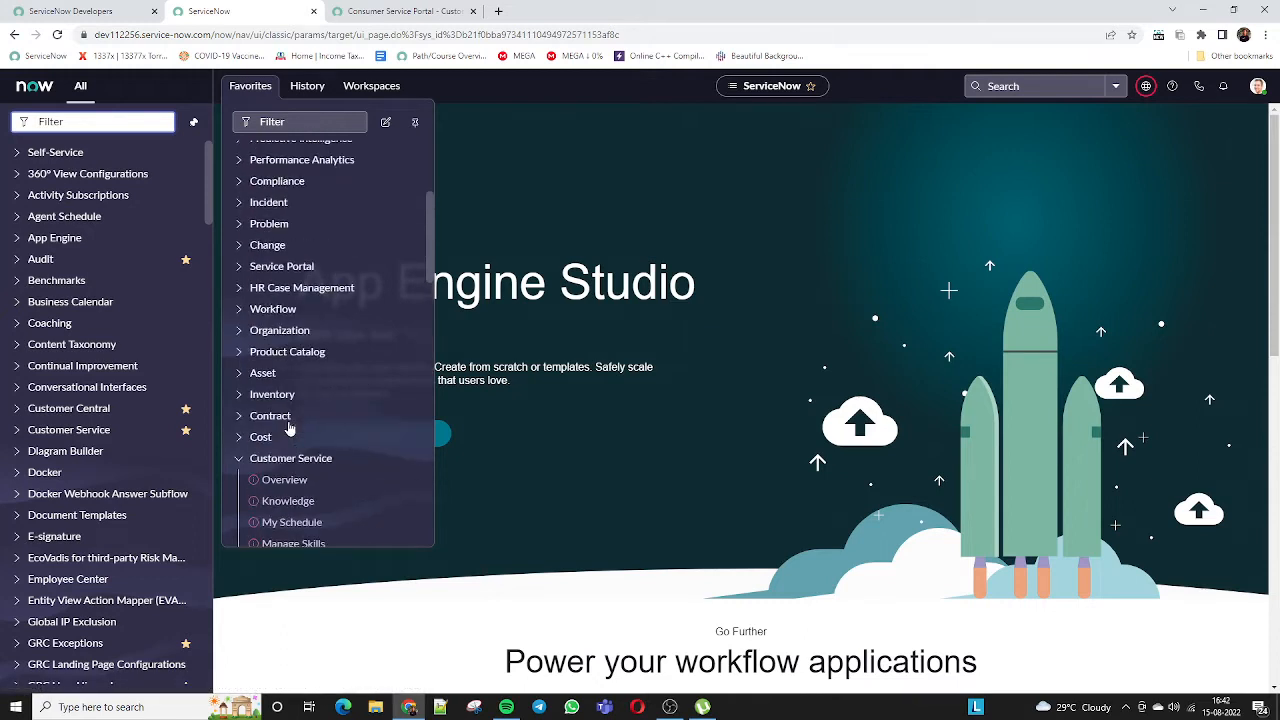
{"action": "scroll", "coordinate": [289, 428], "scroll_direction": "down", "scroll_amount": 1}
{"action": "left_click", "coordinate": [240, 397]}
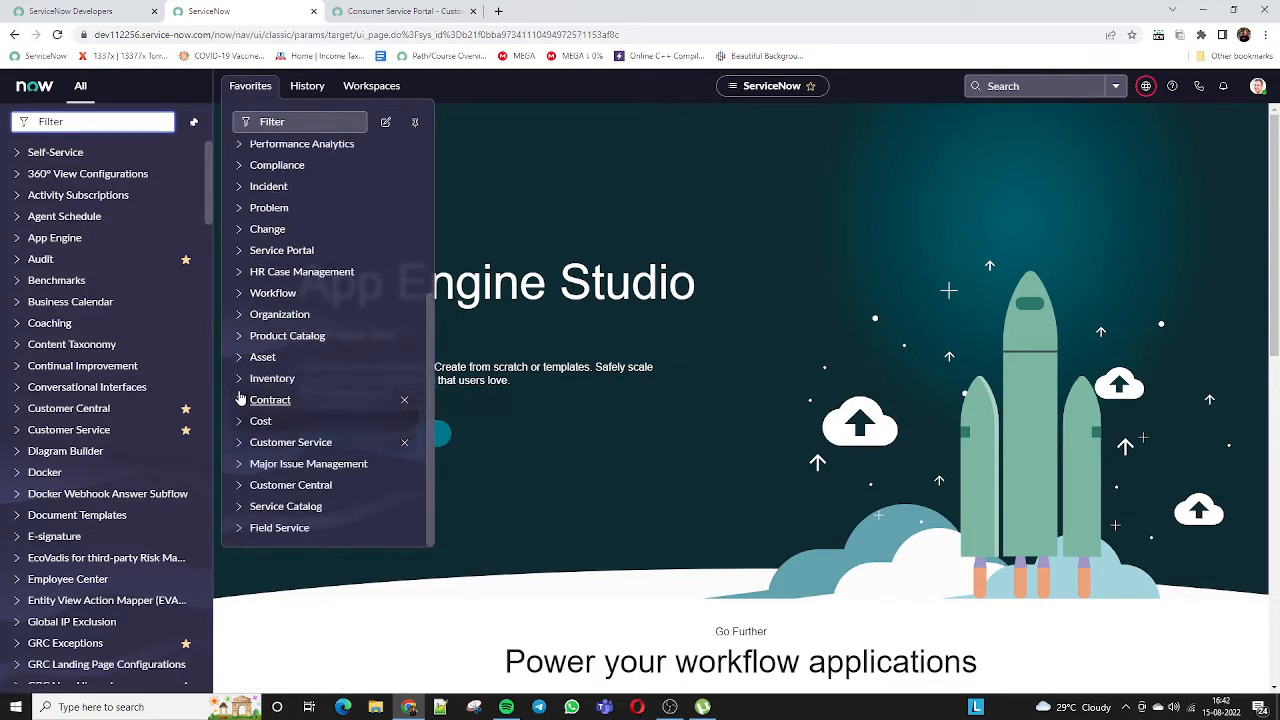
{"action": "left_click", "coordinate": [240, 399]}
{"action": "left_click", "coordinate": [239, 402]}
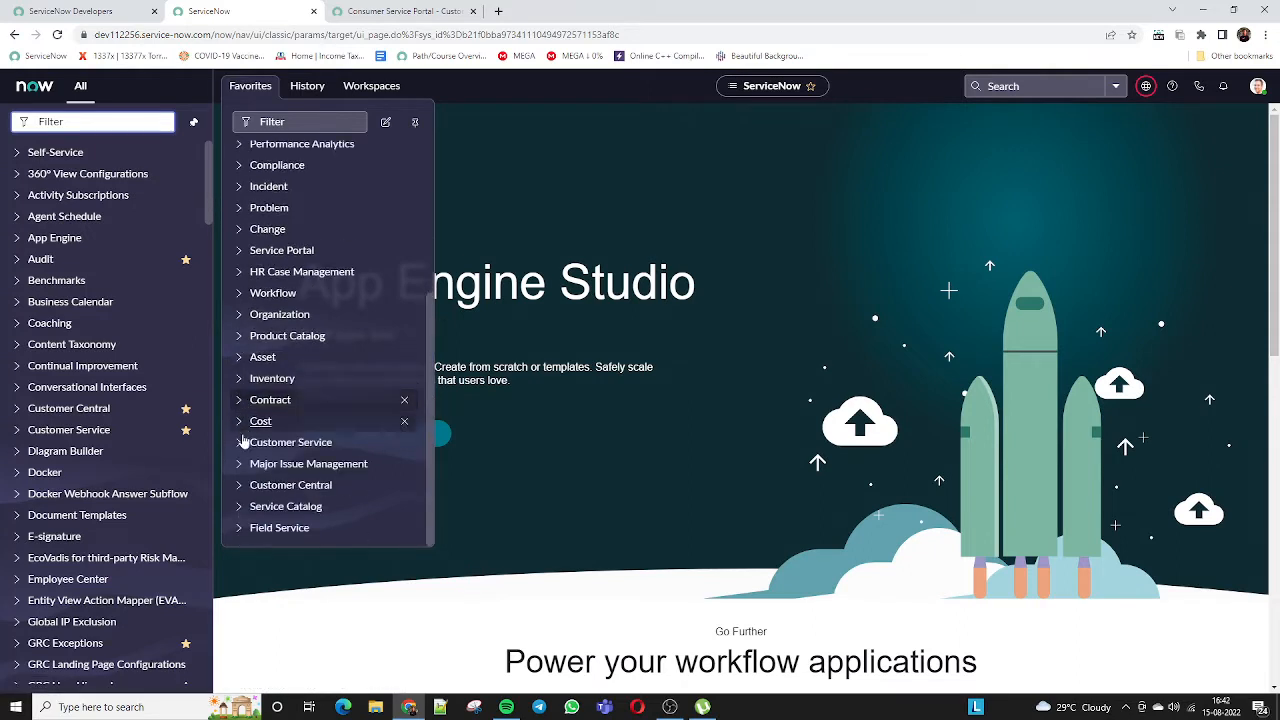
Expand Customer Service and open the customer Accounts list
{"action": "left_click", "coordinate": [240, 442]}
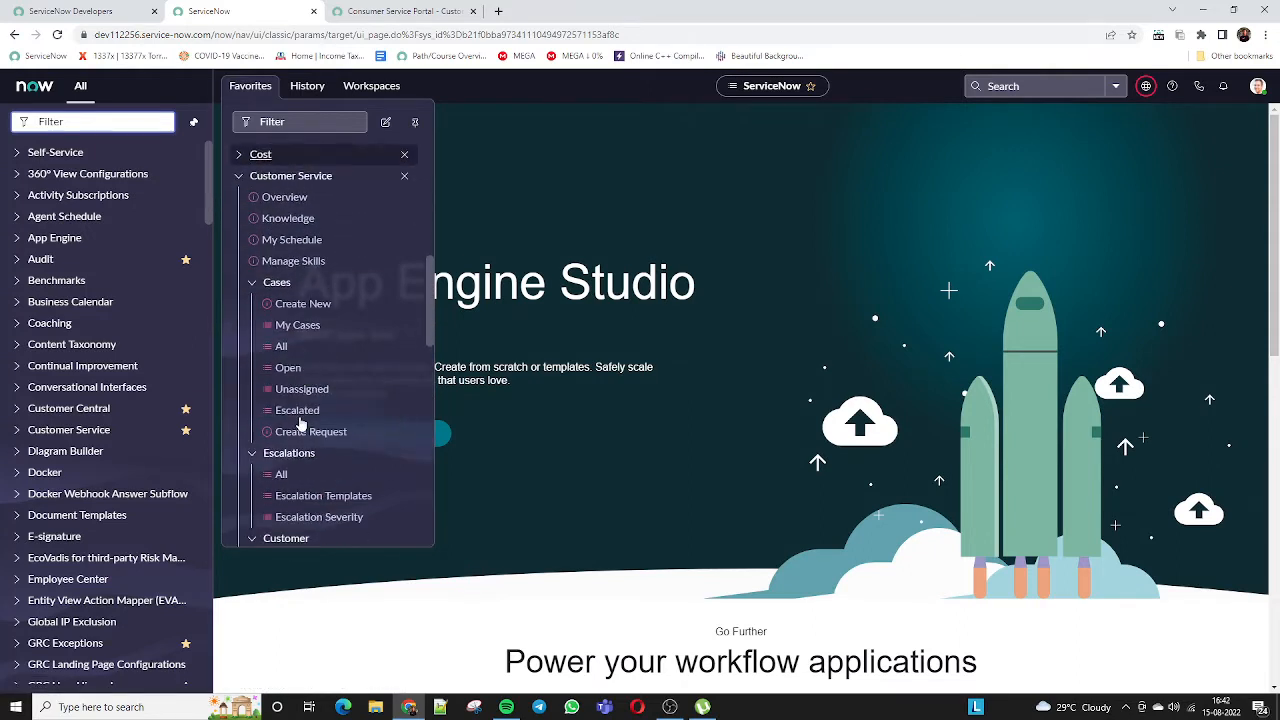
{"action": "scroll", "coordinate": [300, 424], "scroll_direction": "down", "scroll_amount": 1}
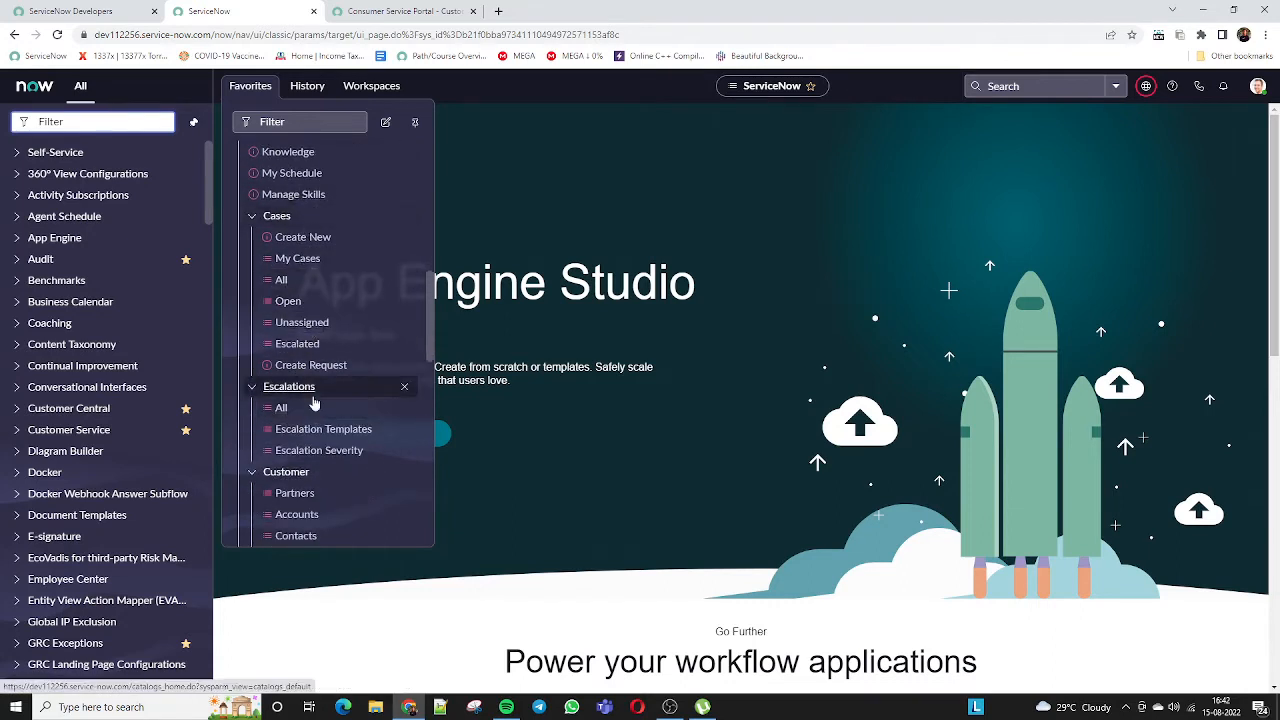
{"action": "scroll", "coordinate": [310, 401], "scroll_direction": "down", "scroll_amount": 2}
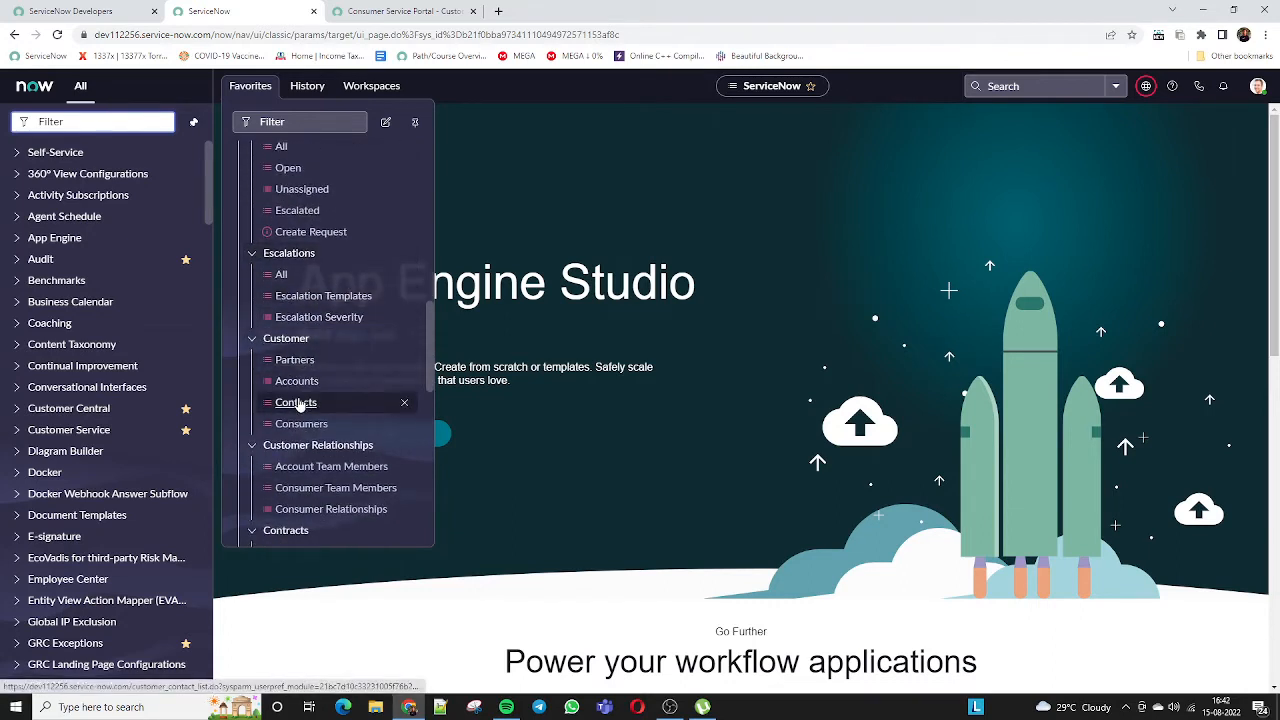
{"action": "left_click", "coordinate": [298, 383]}
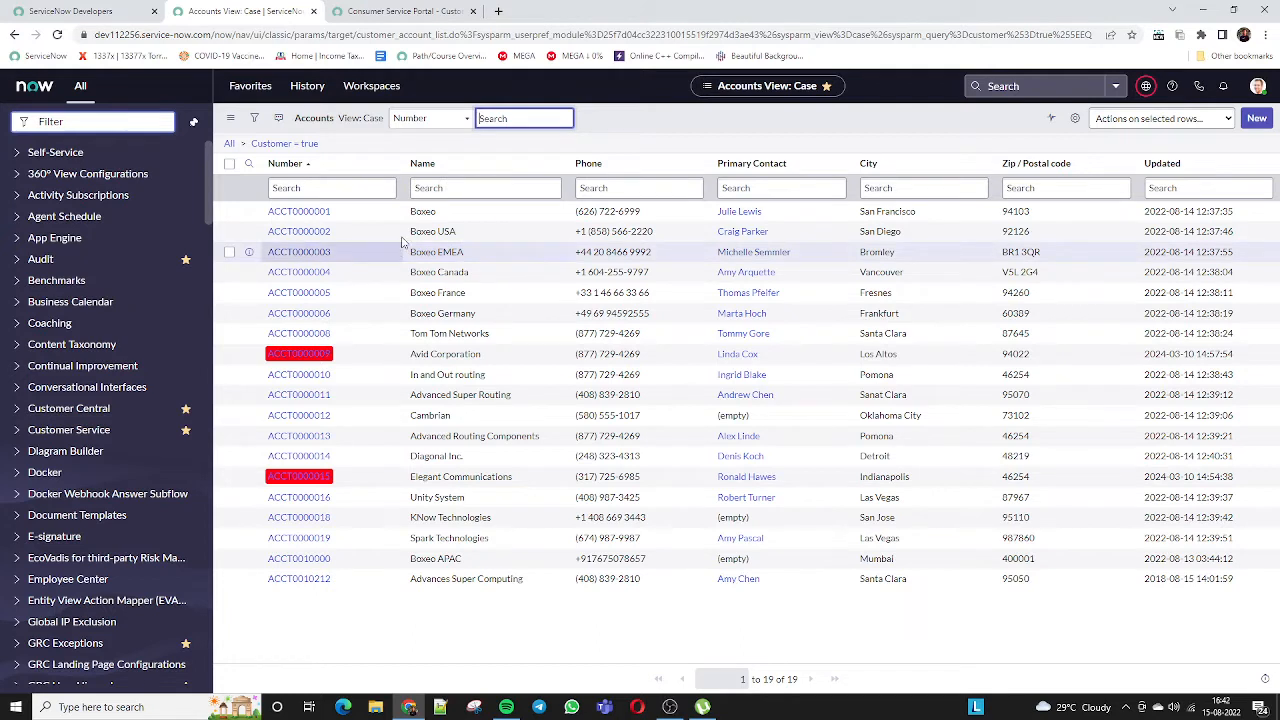
{"action": "left_click_drag", "start_coordinate": [446, 212], "coordinate": [400, 218]}
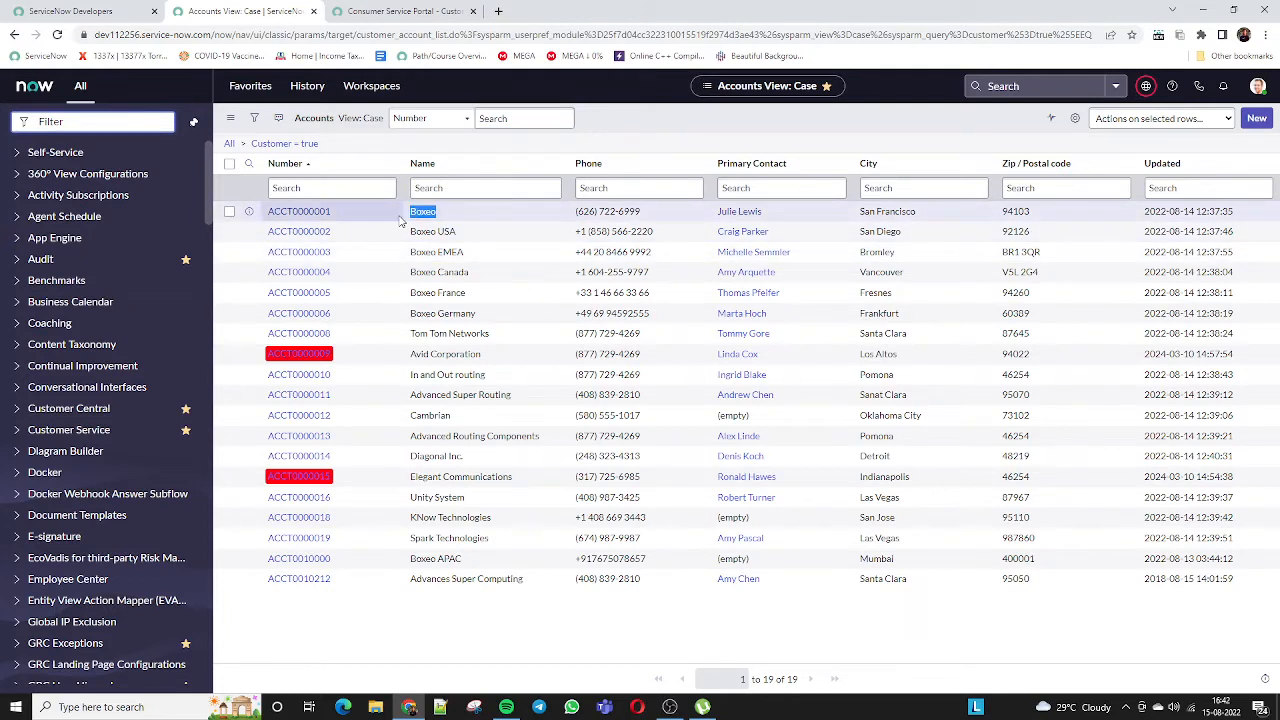
{"action": "left_click", "coordinate": [282, 213], "text": "ctrl"}
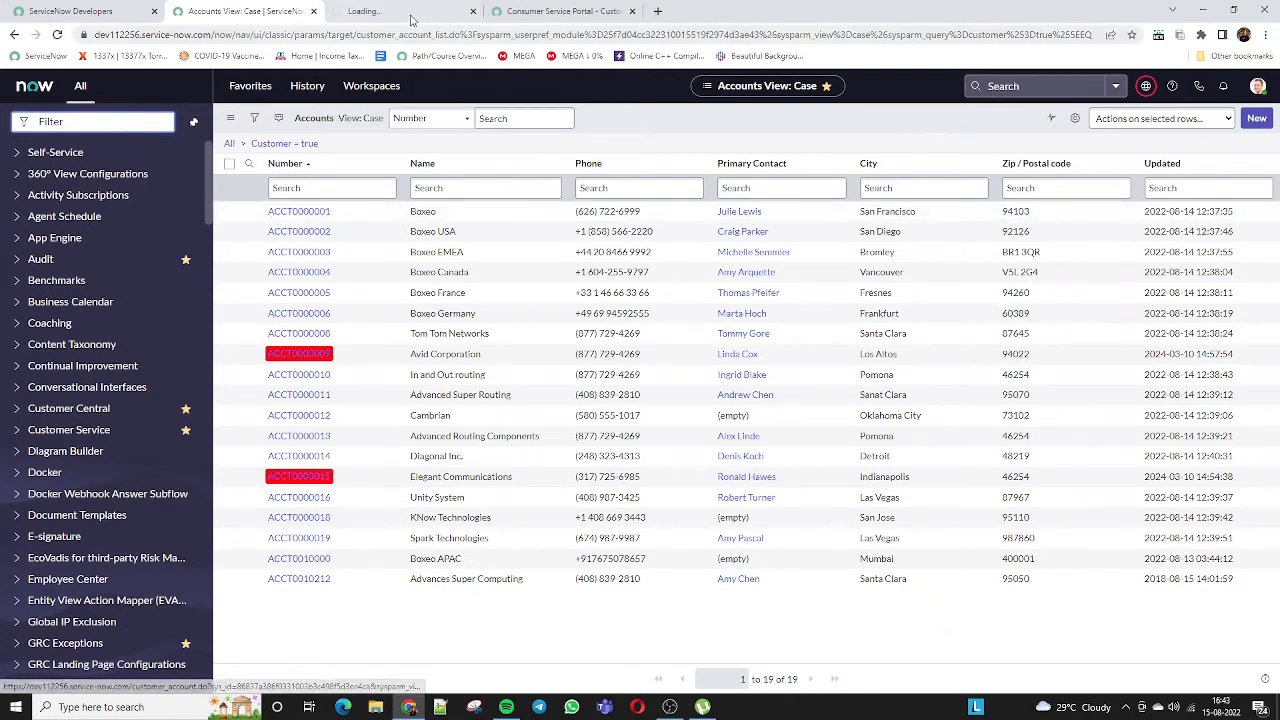
{"action": "key", "text": "ctrl+Tab"}
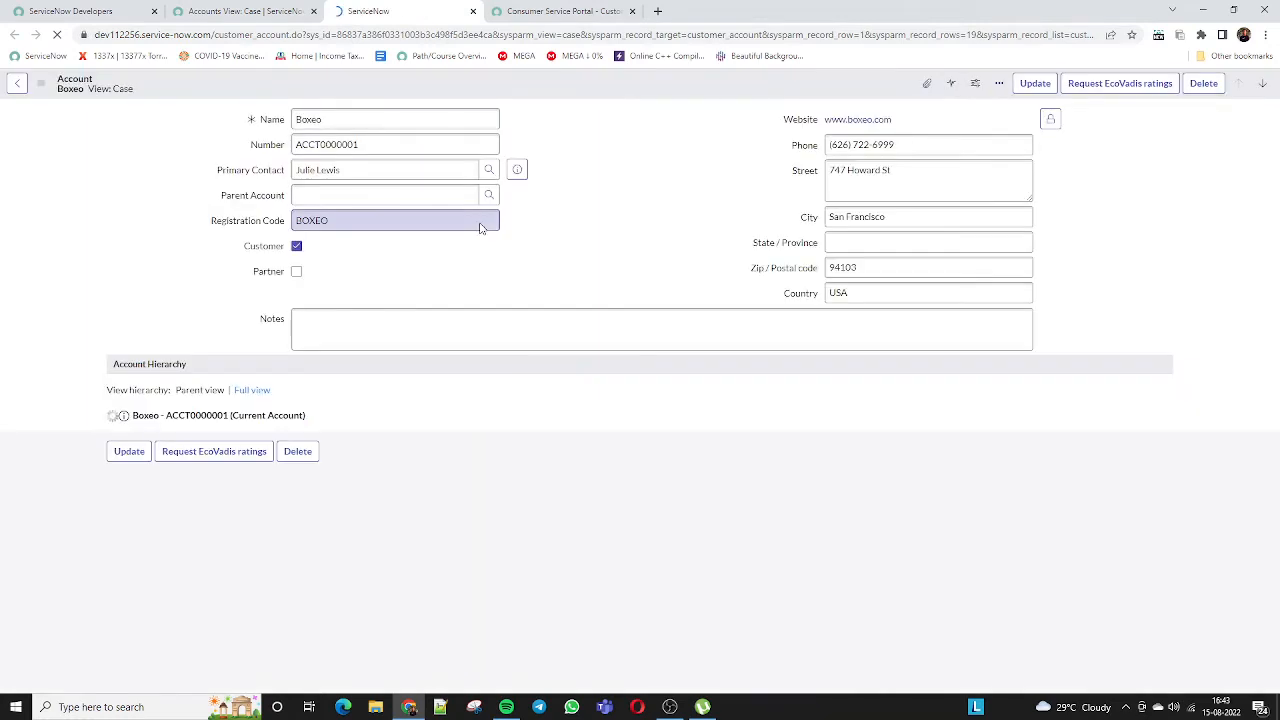
{"action": "left_click_drag", "start_coordinate": [348, 145], "coordinate": [278, 148]}
{"action": "left_click", "coordinate": [280, 147]}
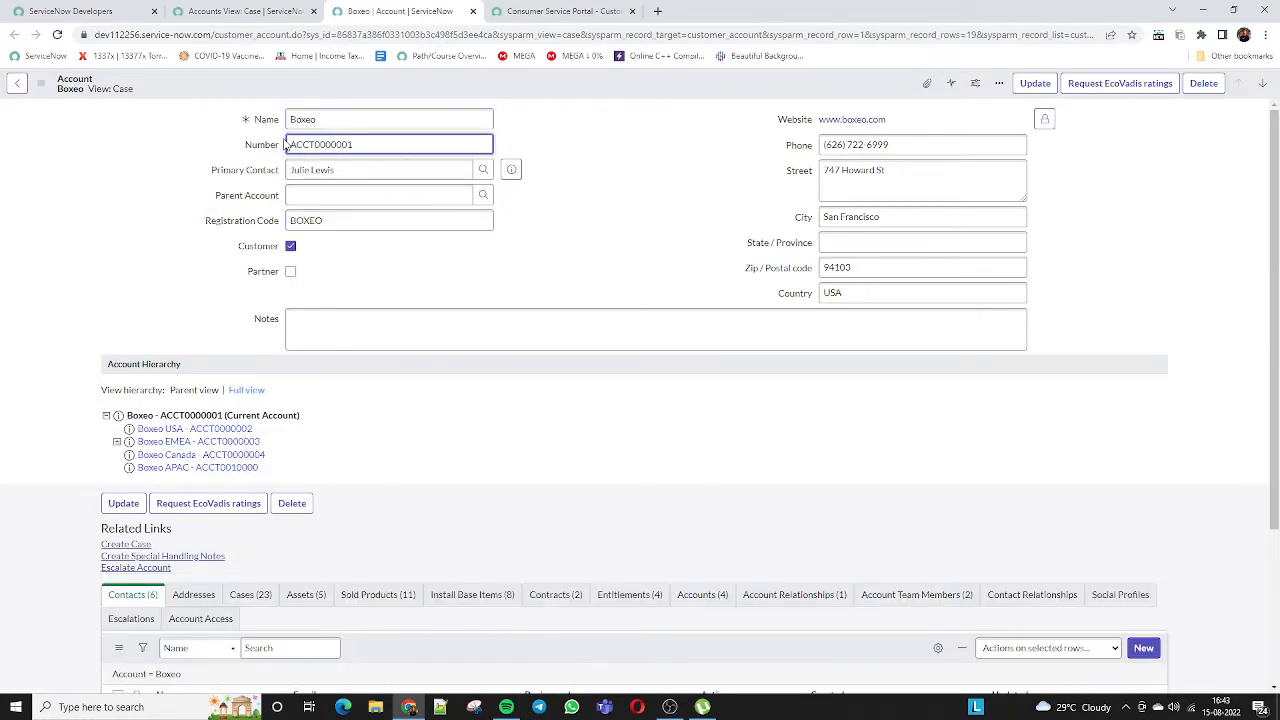
{"action": "double_click", "coordinate": [396, 143]}
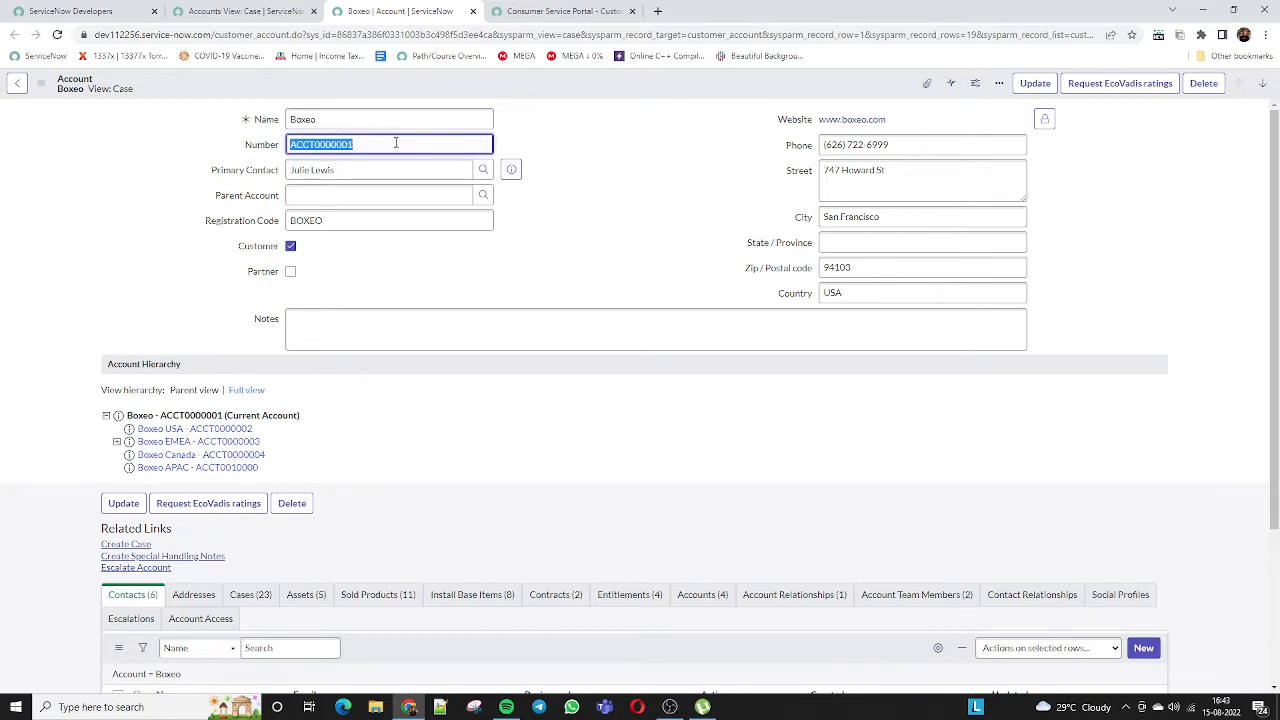
{"action": "left_click", "coordinate": [633, 146]}
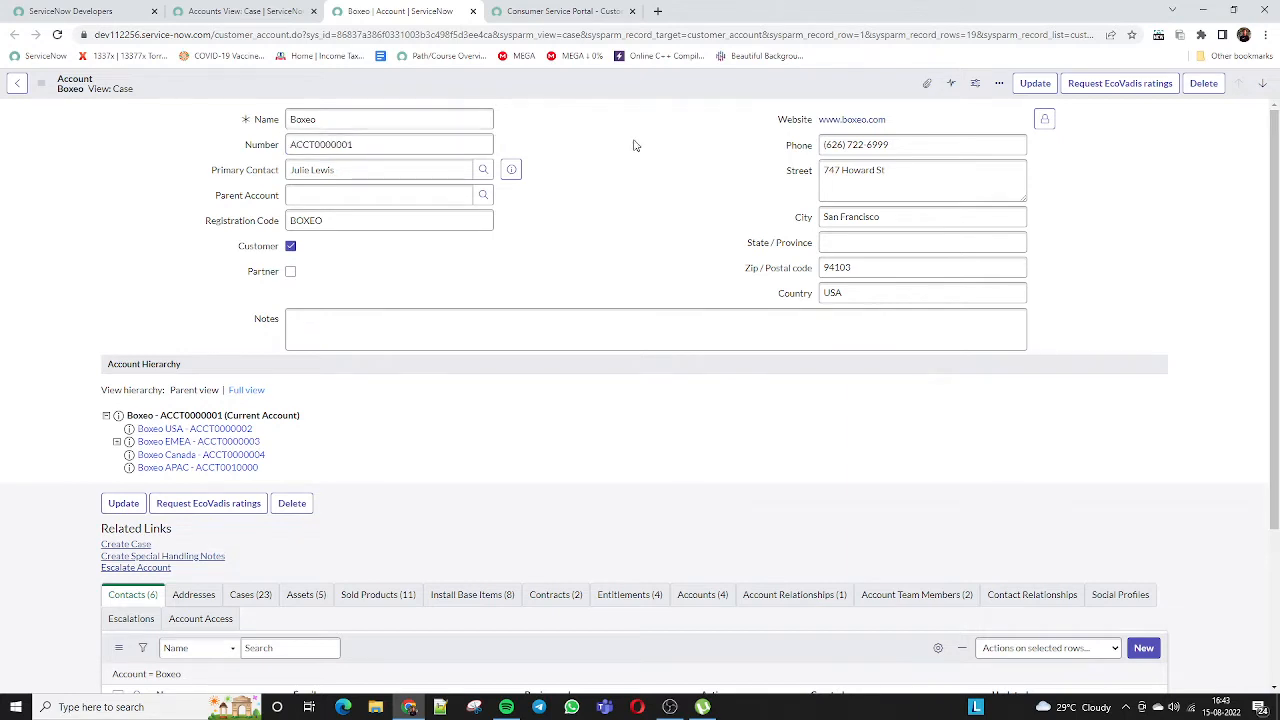
{"action": "double_click", "coordinate": [637, 146]}
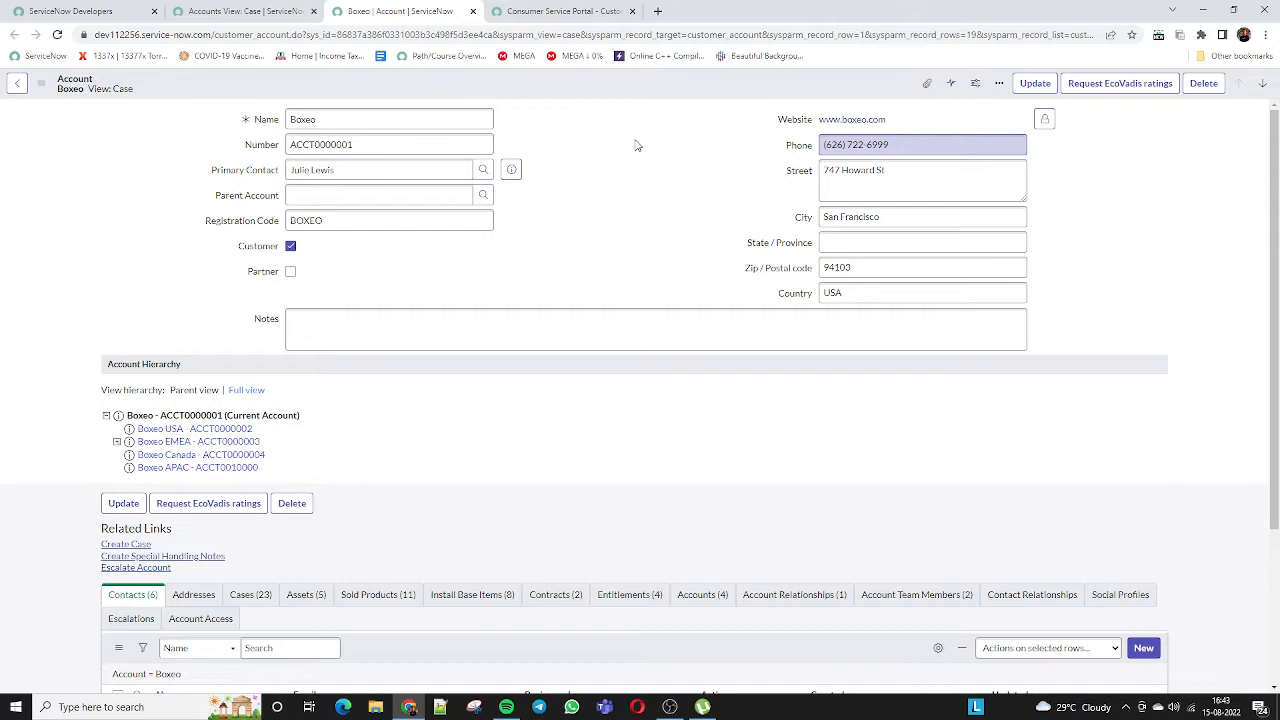
{"action": "left_click", "coordinate": [634, 145]}
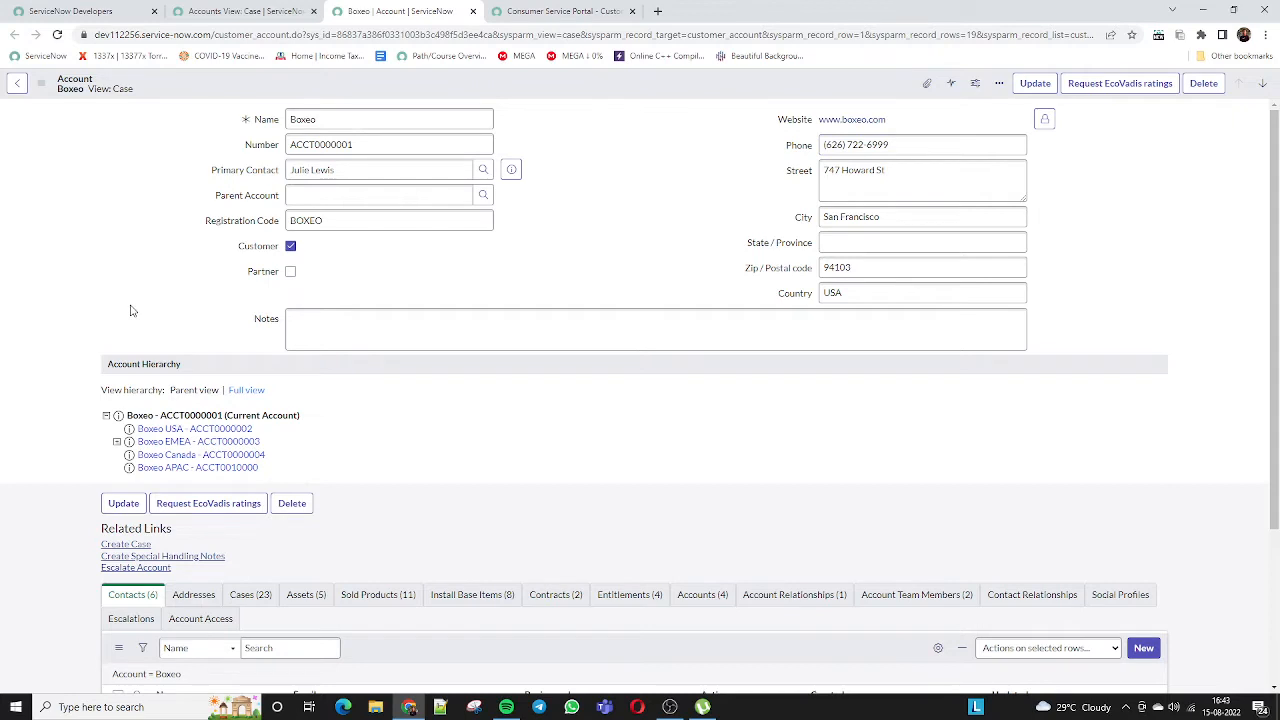
{"action": "left_click", "coordinate": [330, 119]}
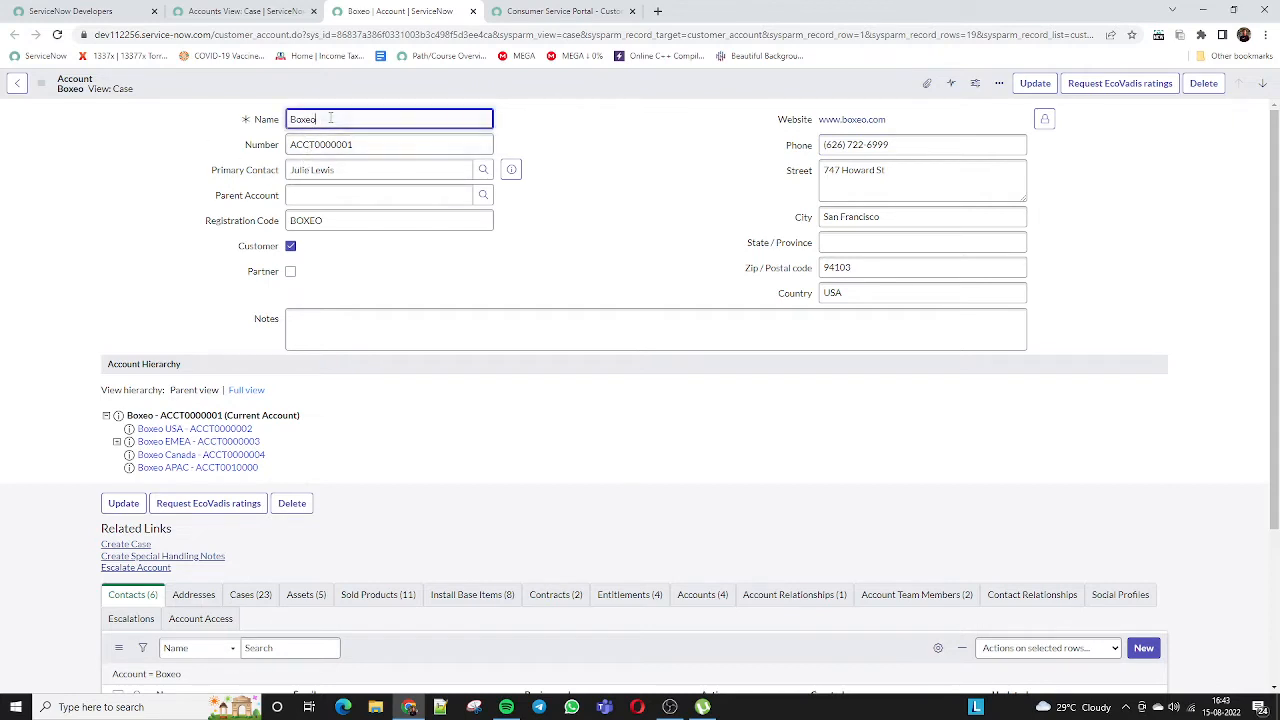
{"action": "double_click", "coordinate": [330, 119]}
{"action": "left_click", "coordinate": [330, 119]}
{"action": "triple_click", "coordinate": [363, 167]}
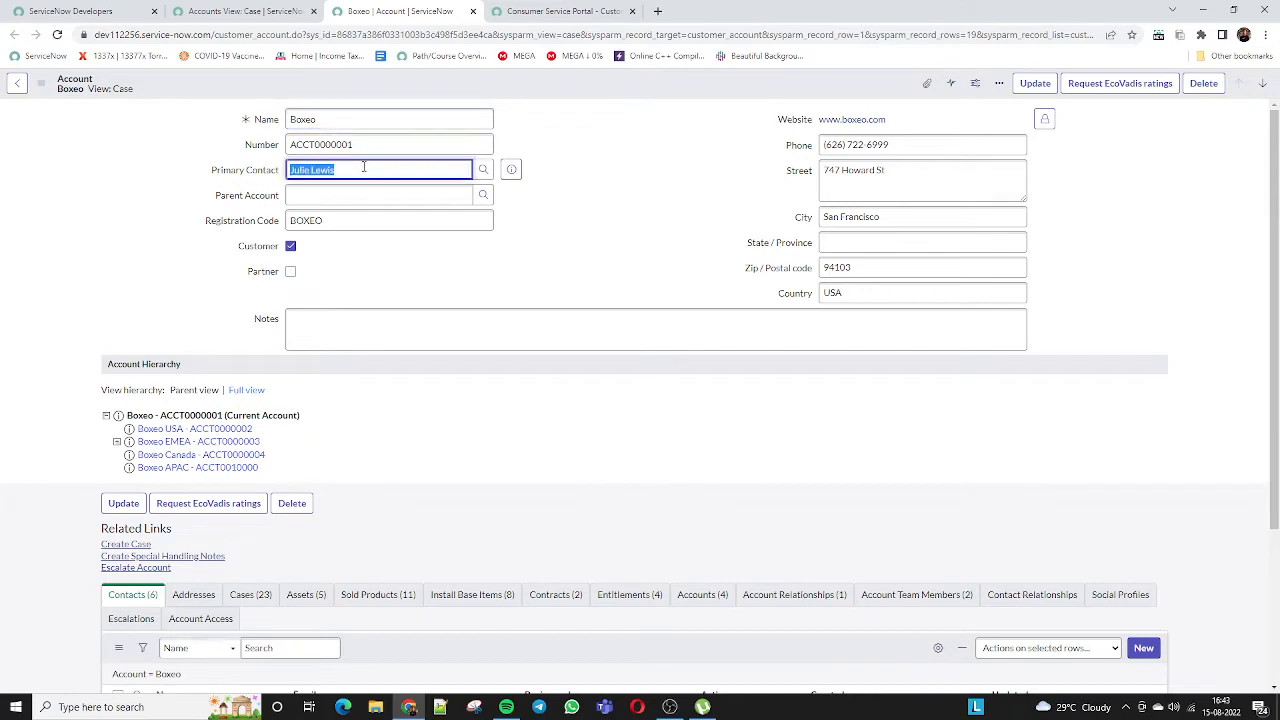
{"action": "left_click", "coordinate": [315, 195]}
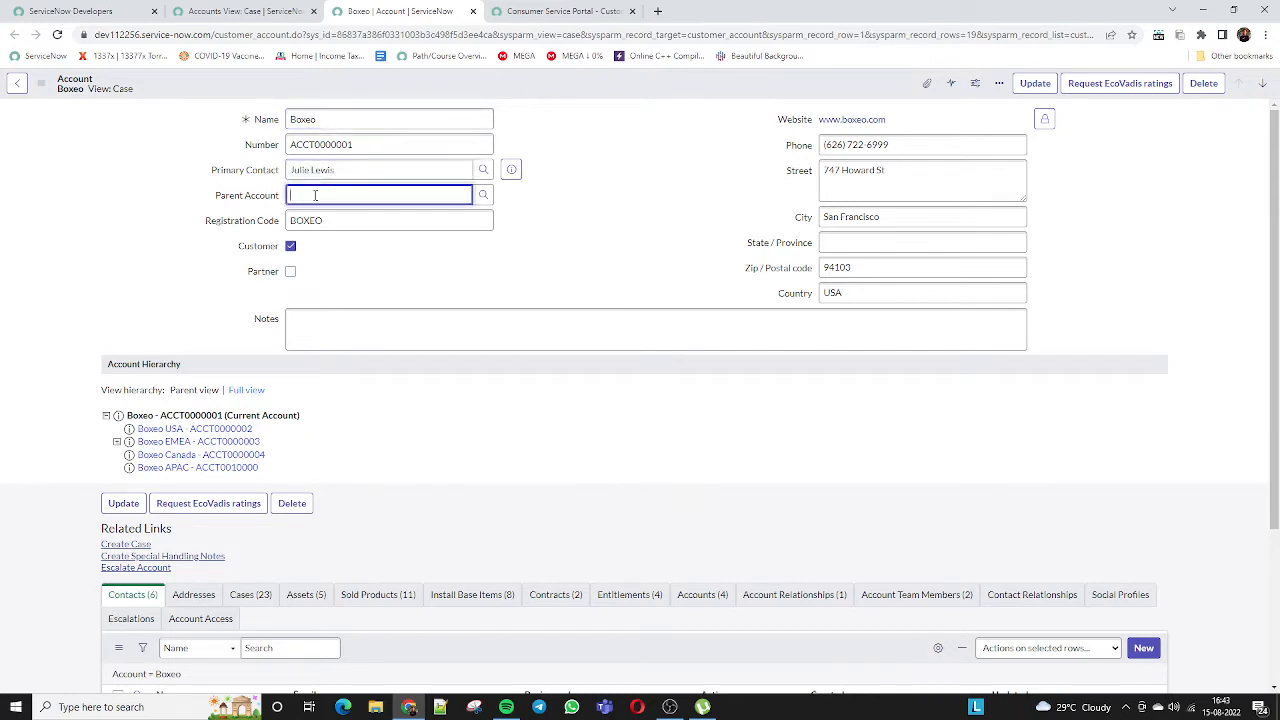
{"action": "left_click", "coordinate": [340, 220]}
{"action": "double_click", "coordinate": [340, 220]}
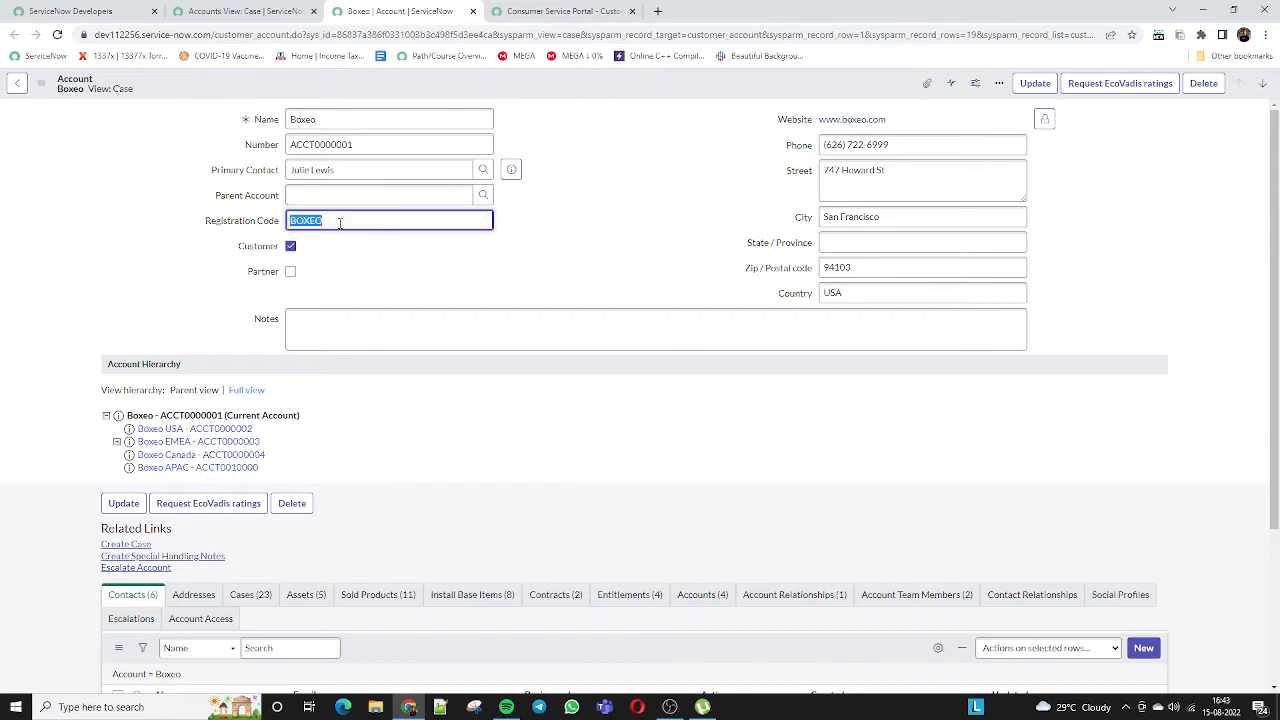
{"action": "left_click", "coordinate": [323, 254]}
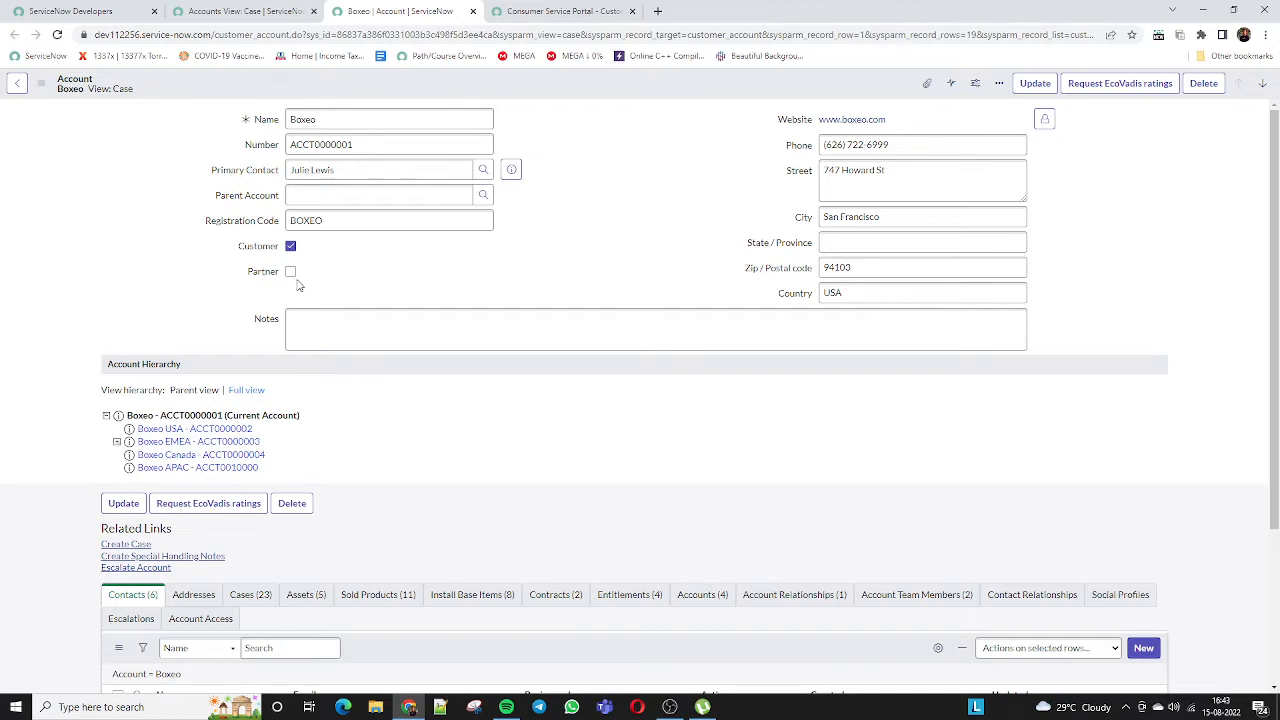
{"action": "left_click", "coordinate": [292, 274]}
{"action": "left_click", "coordinate": [292, 274]}
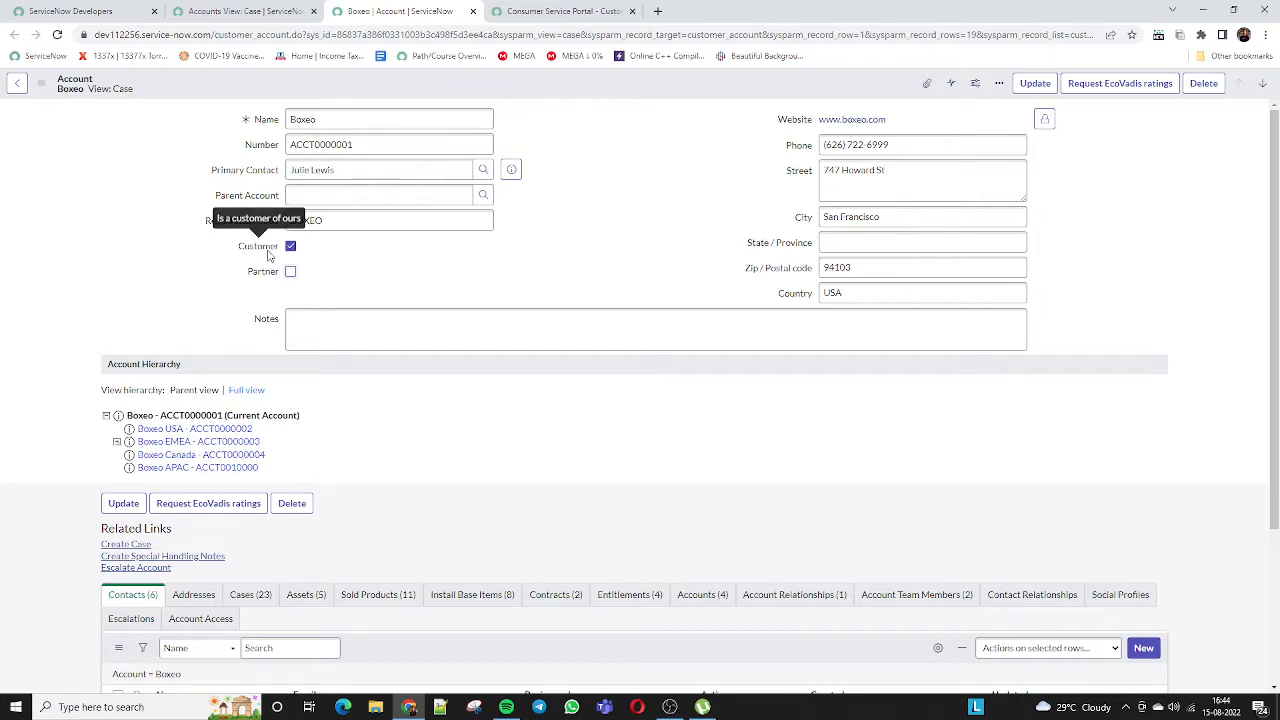
{"action": "left_click", "coordinate": [874, 146]}
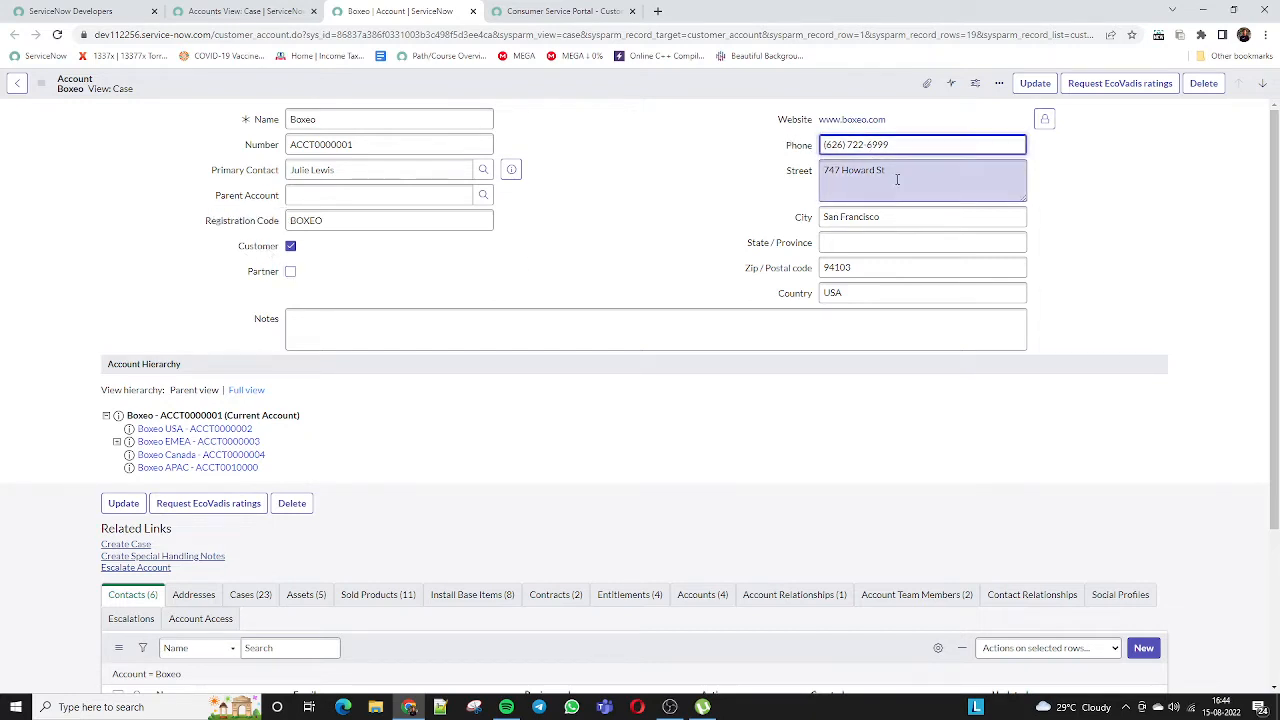
{"action": "left_click_drag", "start_coordinate": [895, 177], "coordinate": [822, 182]}
{"action": "left_click_drag", "start_coordinate": [864, 217], "coordinate": [846, 220]}
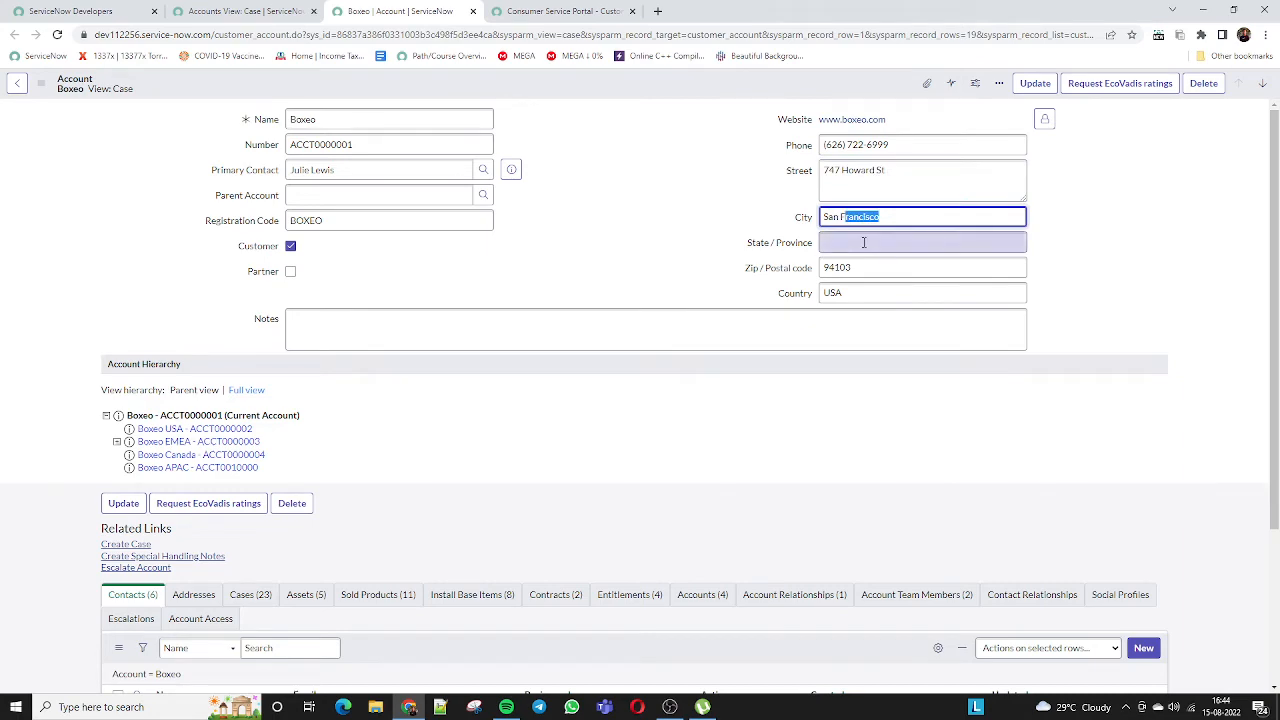
{"action": "left_click", "coordinate": [863, 243]}
{"action": "left_click_drag", "start_coordinate": [866, 269], "coordinate": [807, 276]}
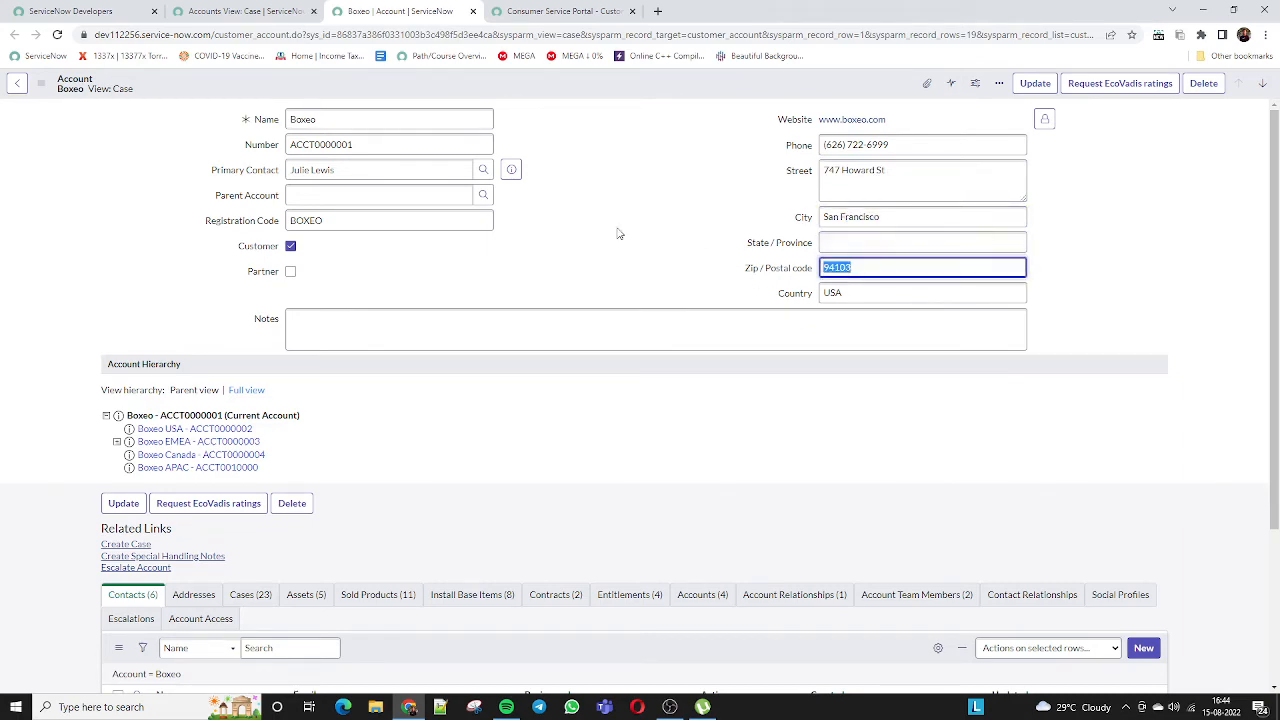
{"action": "scroll", "coordinate": [618, 233], "scroll_direction": "down", "scroll_amount": 2}
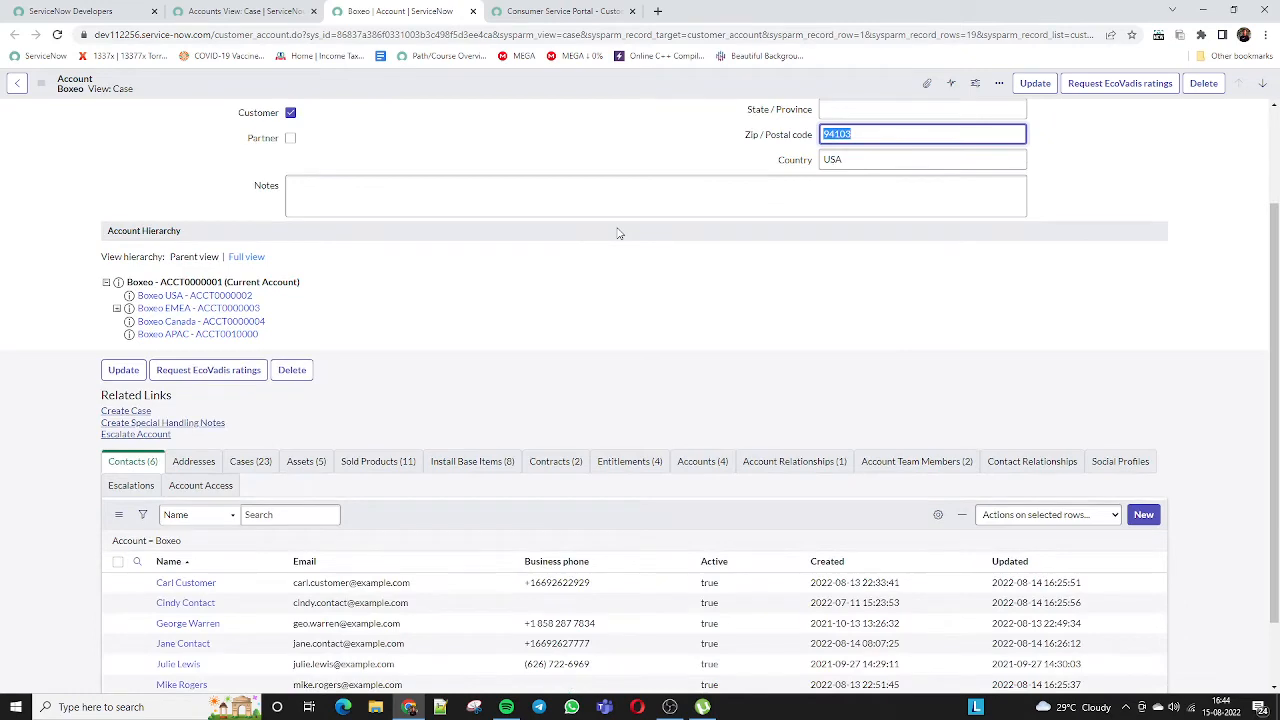
{"action": "scroll", "coordinate": [618, 233], "scroll_direction": "down", "scroll_amount": 1}
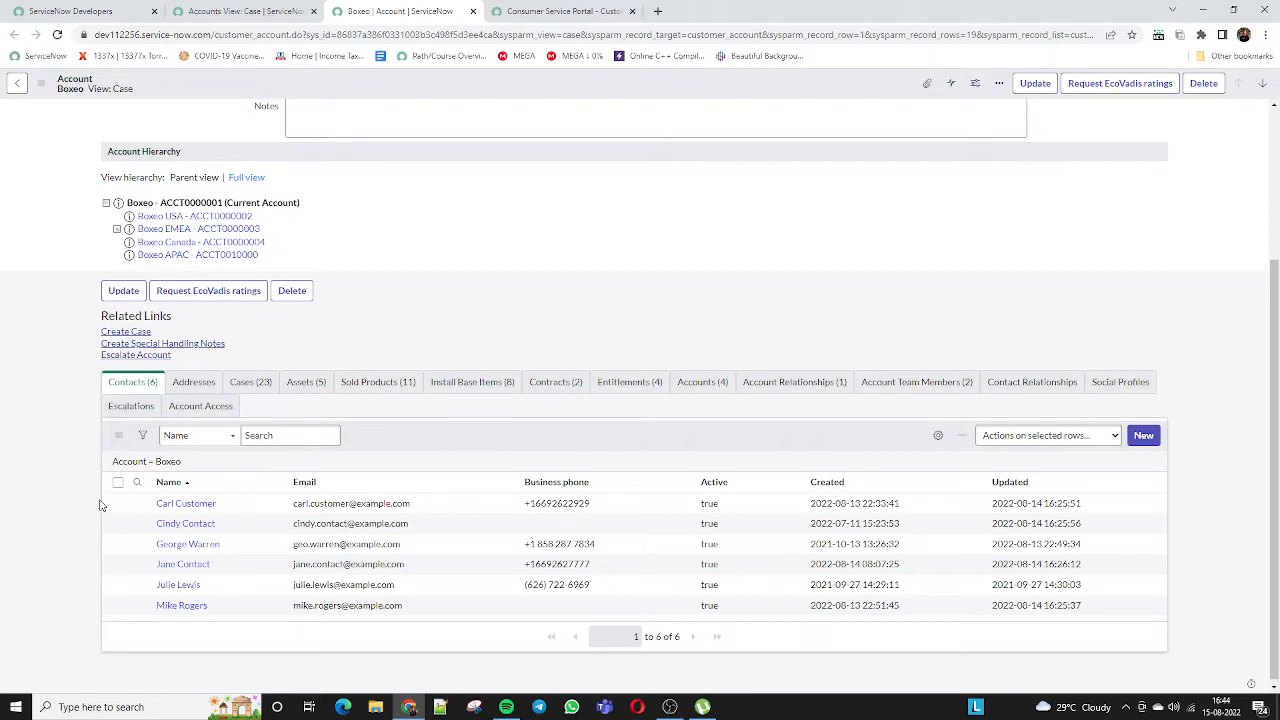
{"action": "scroll", "coordinate": [100, 505], "scroll_direction": "up", "scroll_amount": 3}
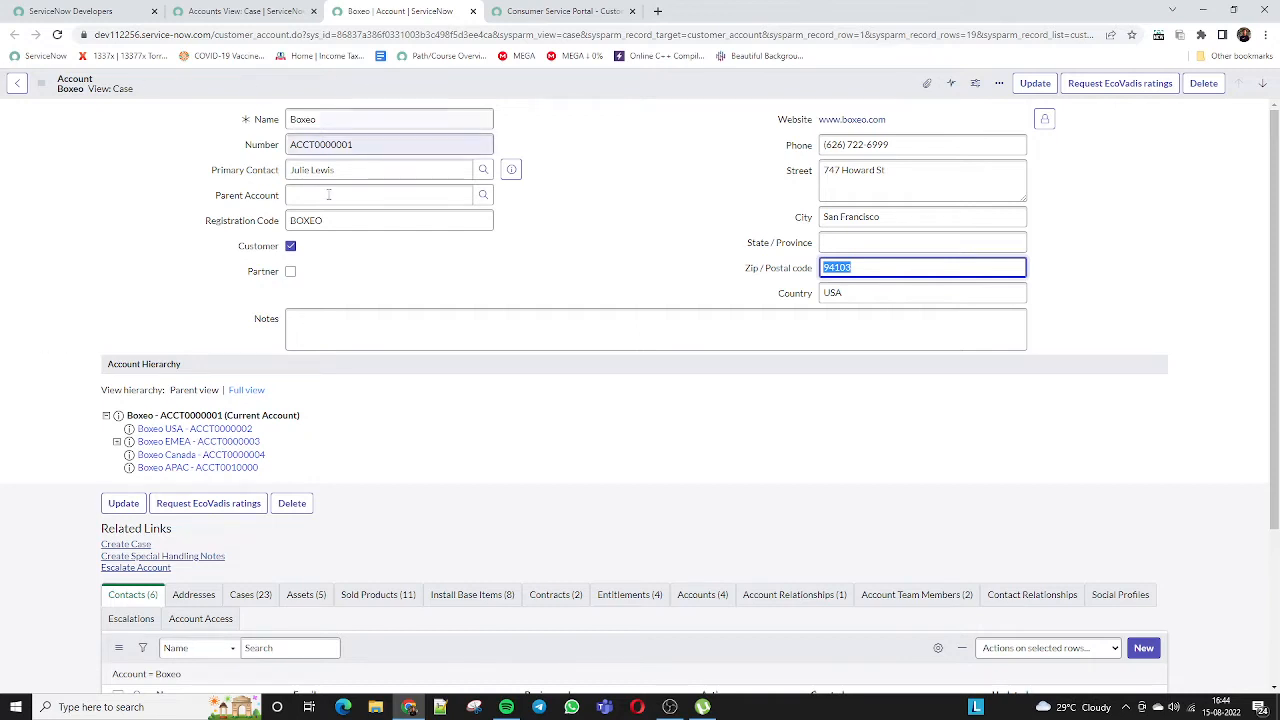
Select the Boxeo account's Primary Contact label and the contact's surname
{"action": "left_click", "coordinate": [248, 172]}
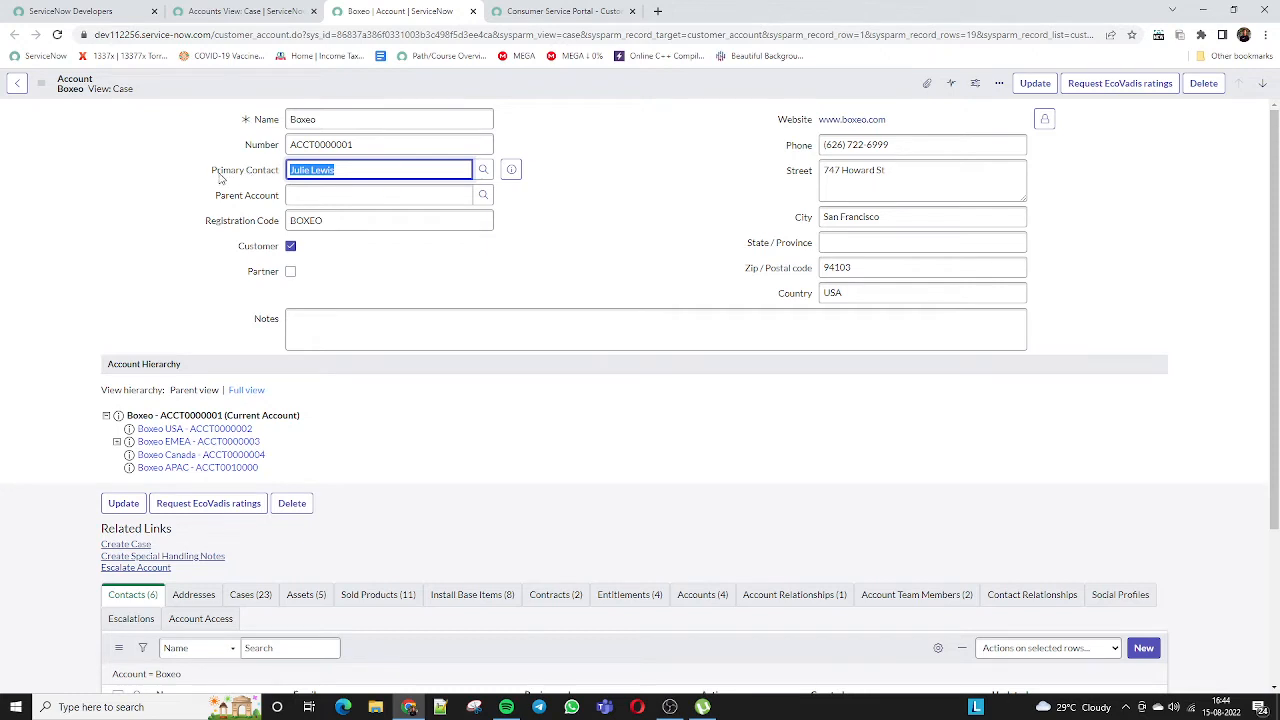
{"action": "left_click_drag", "start_coordinate": [212, 172], "coordinate": [268, 196]}
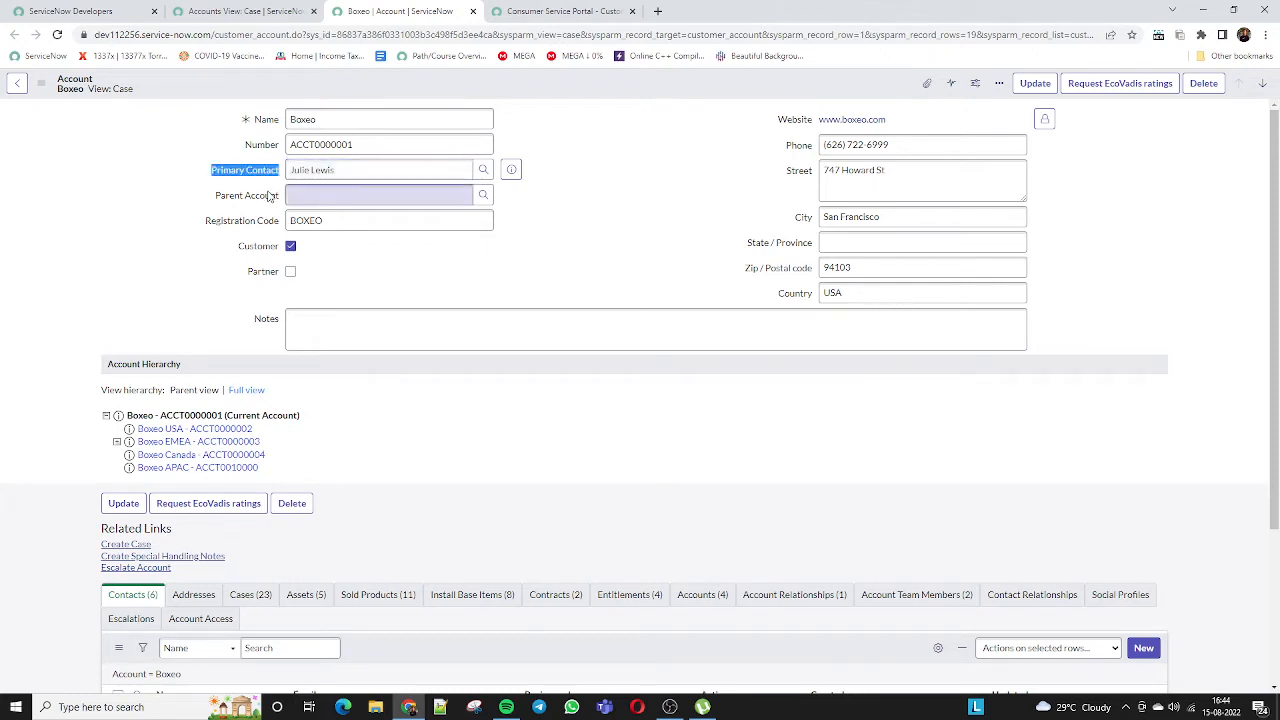
{"action": "double_click", "coordinate": [329, 171]}
{"action": "left_click", "coordinate": [155, 207]}
Show the Contracts (2) related list for the Boxeo account
{"action": "scroll", "coordinate": [155, 212], "scroll_direction": "down", "scroll_amount": 2}
{"action": "scroll", "coordinate": [155, 210], "scroll_direction": "down", "scroll_amount": 1}
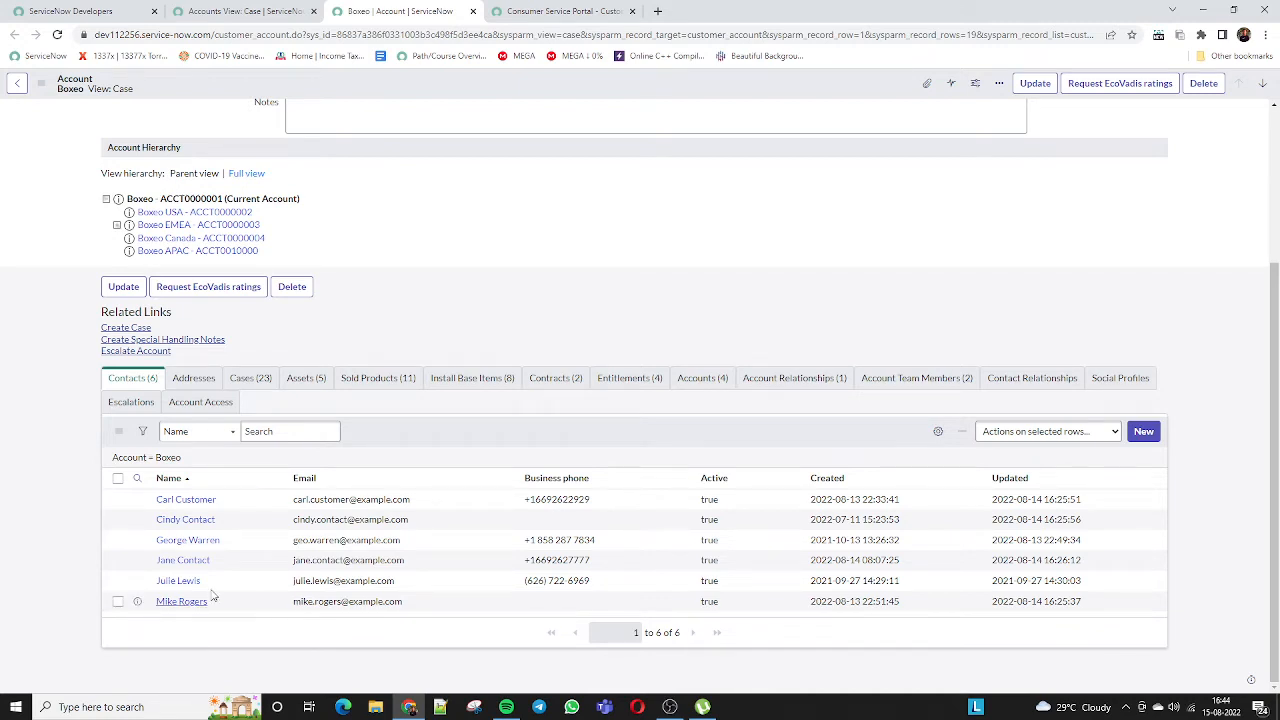
{"action": "left_click", "coordinate": [549, 379]}
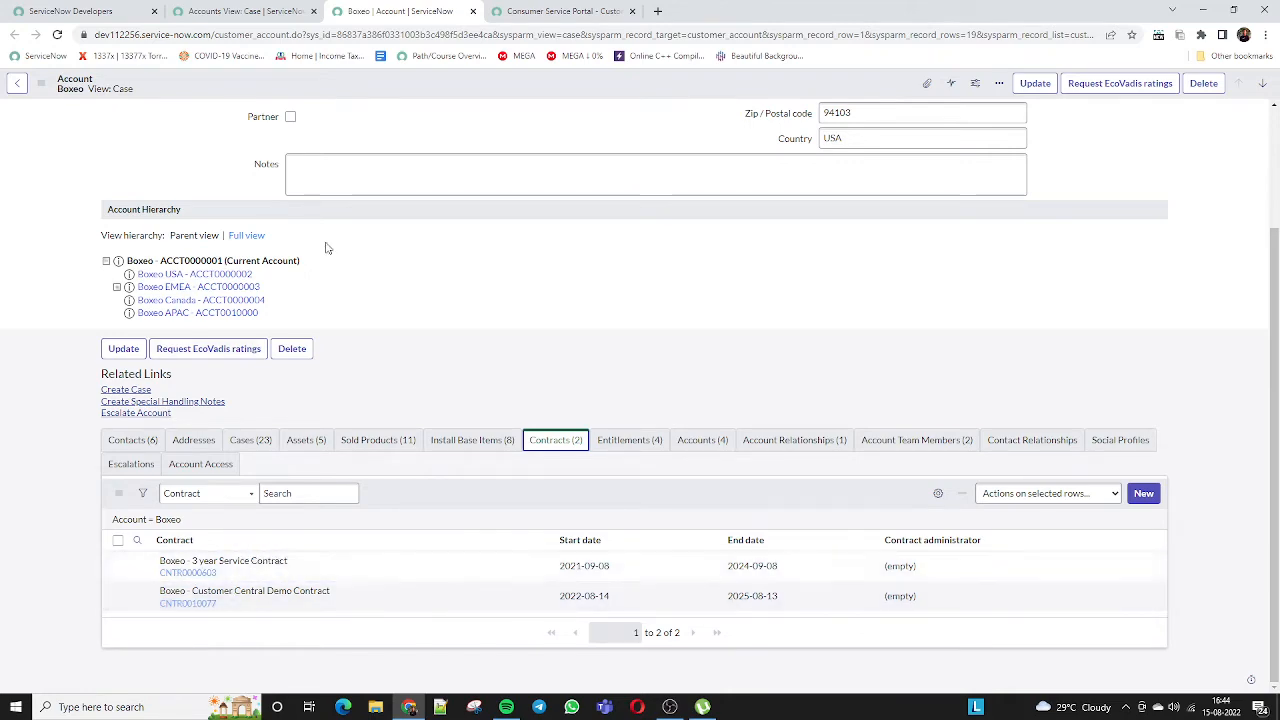
Highlight the Boxeo name and both contract names, then open the Boxeo - 3 year Service Contract
{"action": "scroll", "coordinate": [326, 247], "scroll_direction": "up", "scroll_amount": 2}
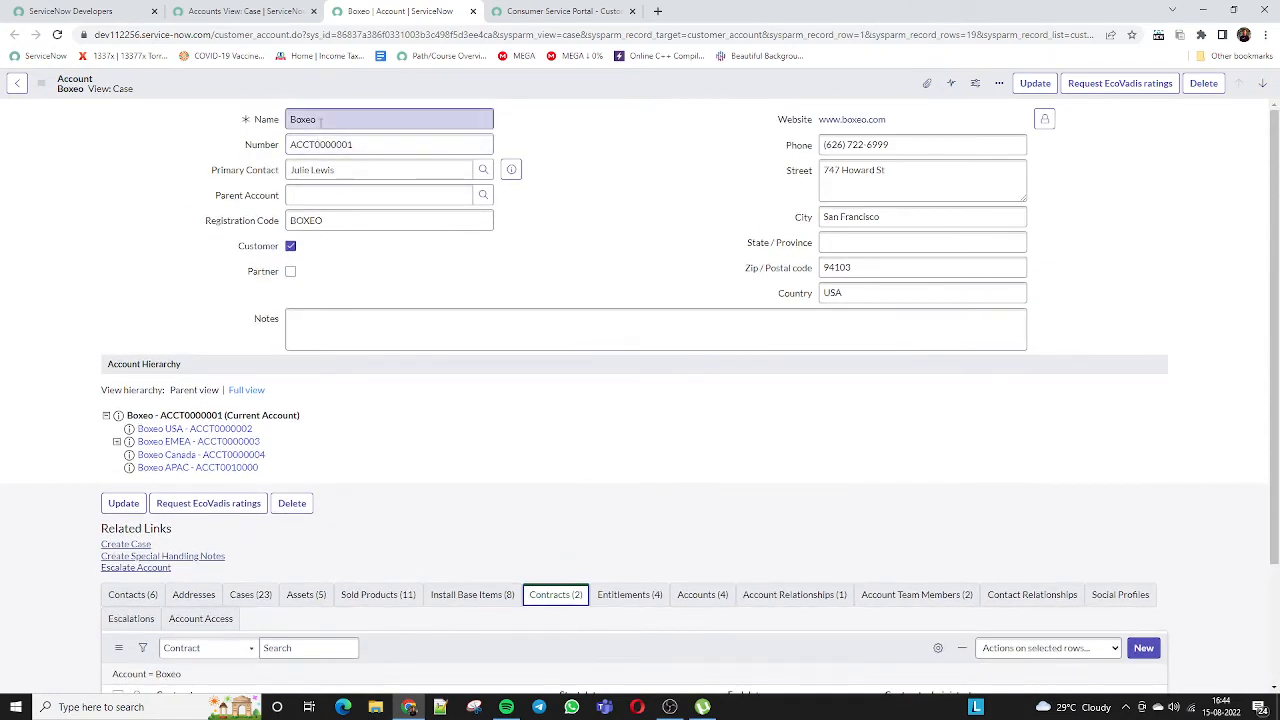
{"action": "left_click_drag", "start_coordinate": [320, 120], "coordinate": [293, 125]}
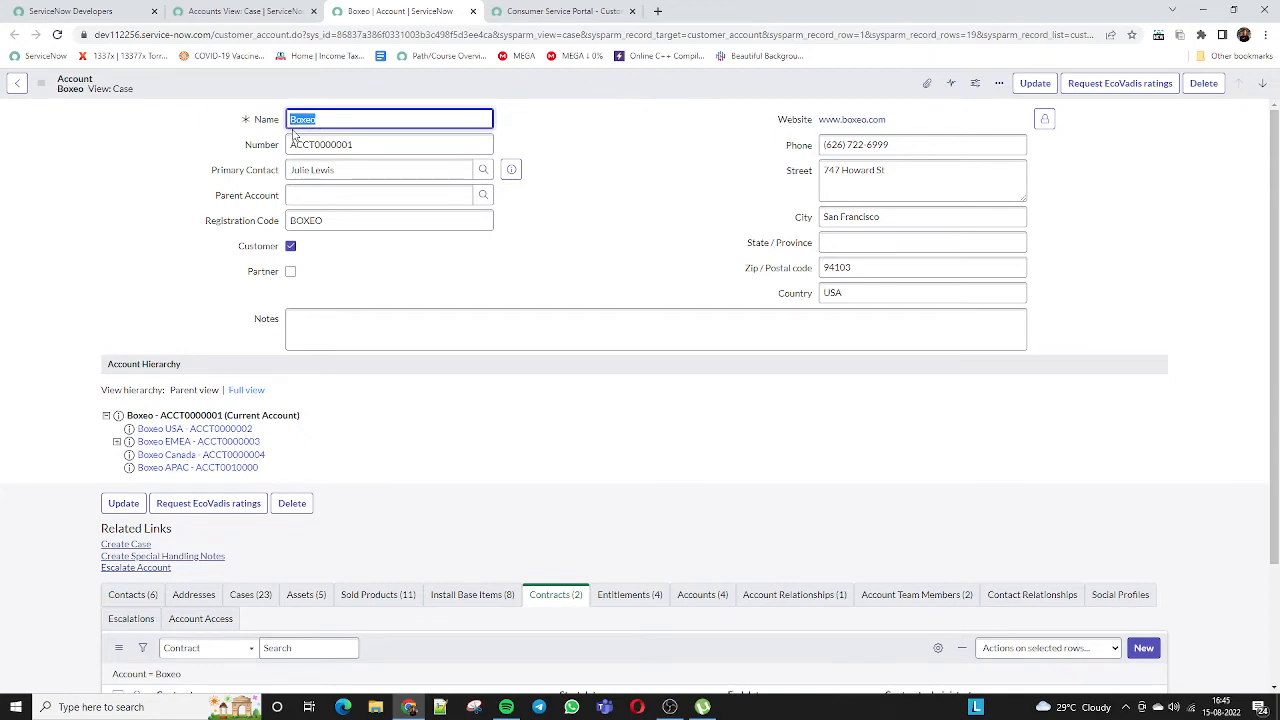
{"action": "scroll", "coordinate": [300, 400], "scroll_direction": "down", "scroll_amount": 2}
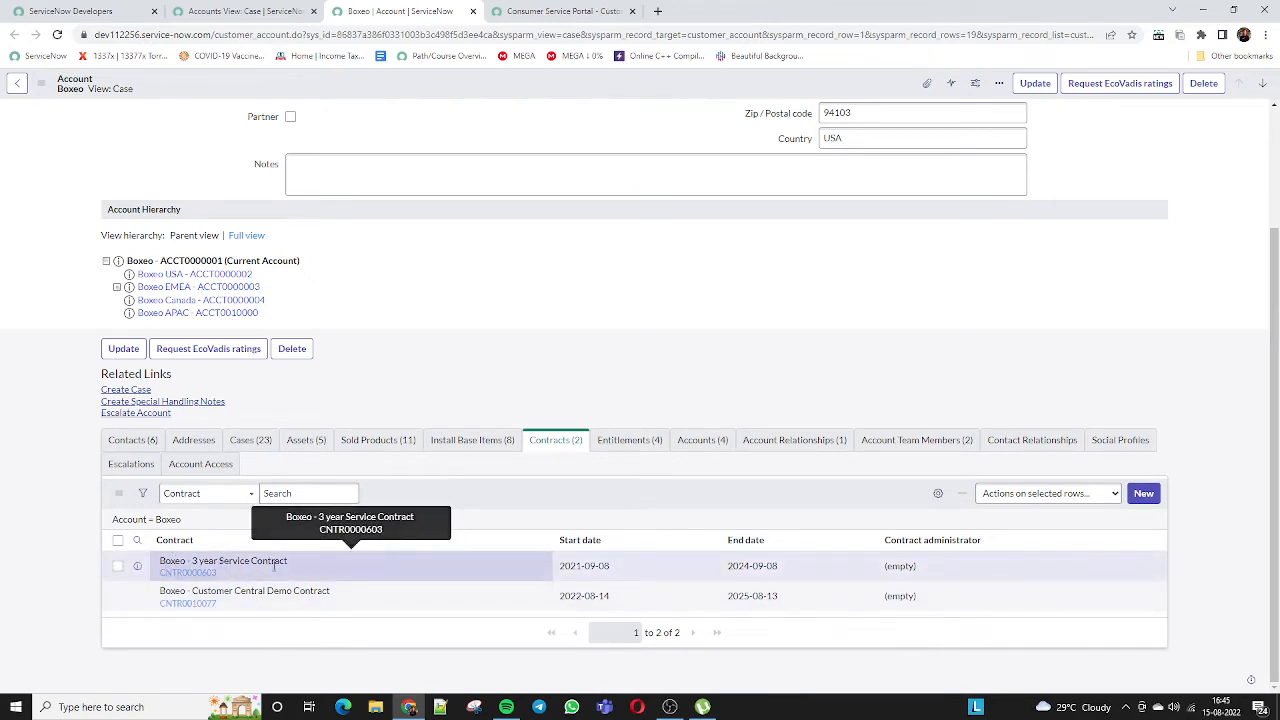
{"action": "left_click_drag", "start_coordinate": [295, 568], "coordinate": [140, 566]}
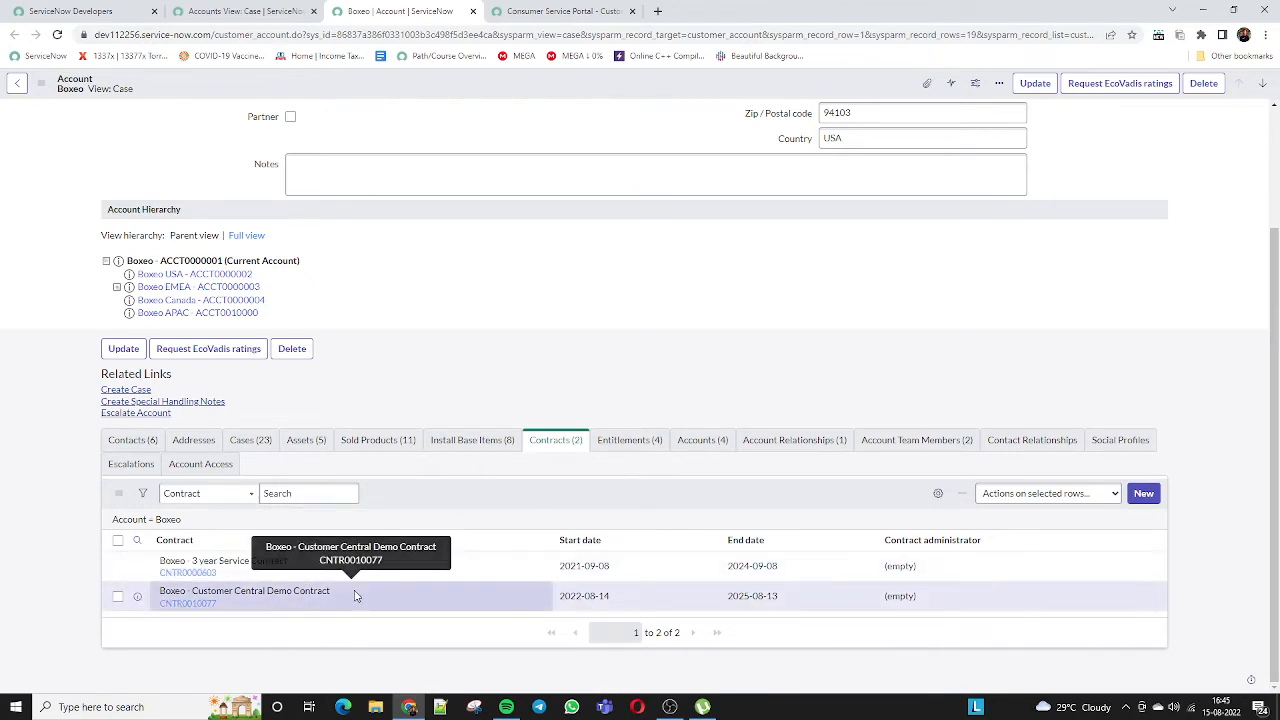
{"action": "left_click_drag", "start_coordinate": [355, 596], "coordinate": [197, 580]}
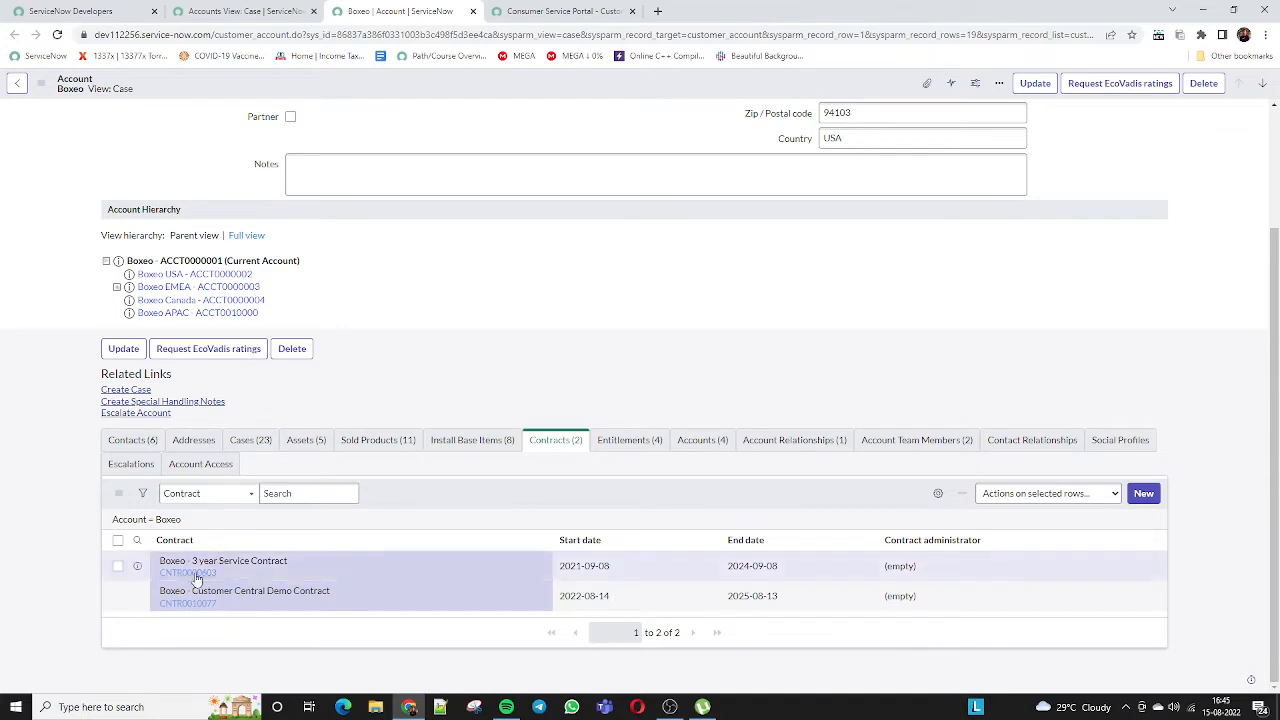
{"action": "left_click", "coordinate": [198, 572]}
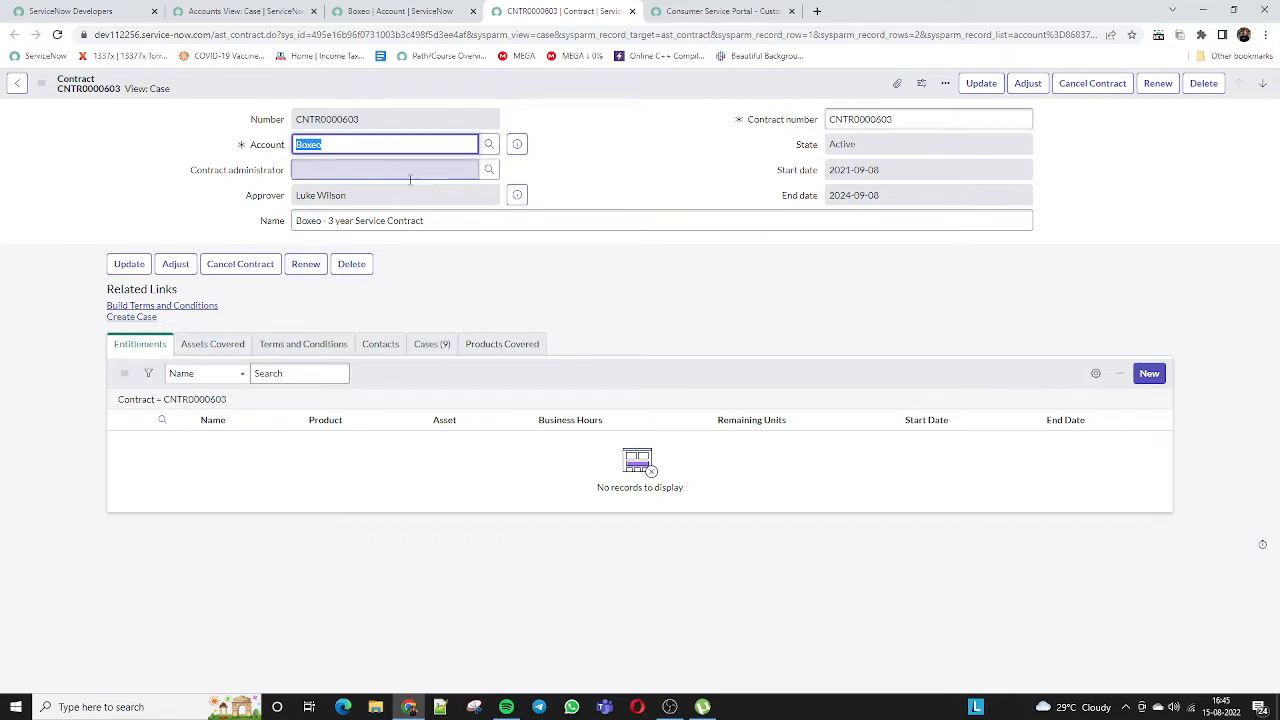
Highlight the Start date and End date labels on contract CNTR0000603
{"action": "left_click_drag", "start_coordinate": [778, 171], "coordinate": [824, 162]}
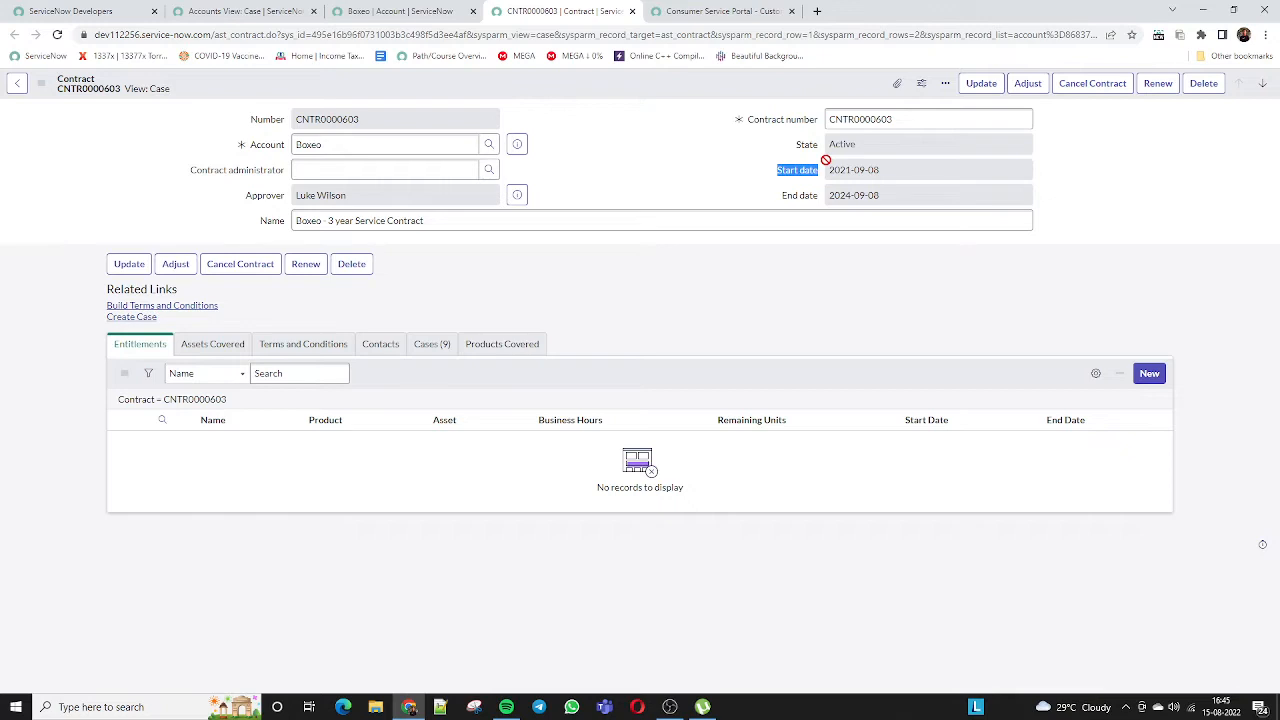
{"action": "left_click", "coordinate": [792, 178]}
{"action": "left_click_drag", "start_coordinate": [784, 200], "coordinate": [817, 203]}
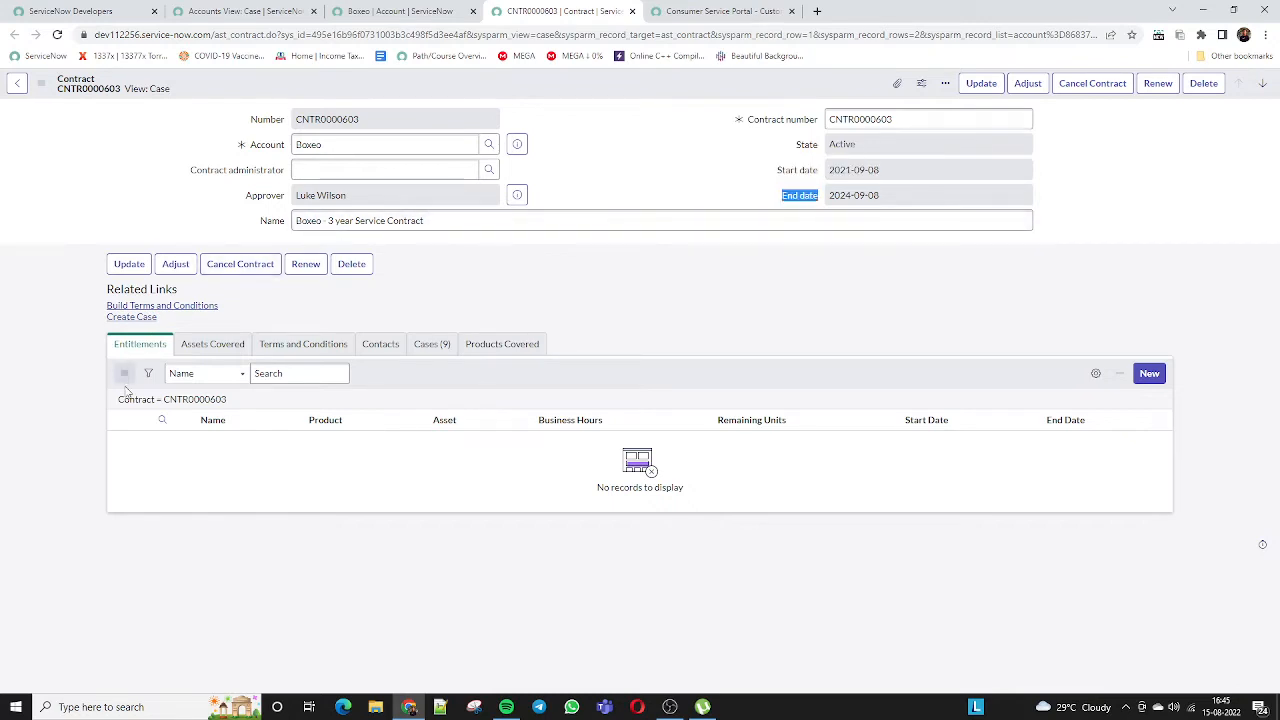
View the Assets Covered and Terms and Conditions lists, then bring up the Adjust form
{"action": "left_click", "coordinate": [207, 345]}
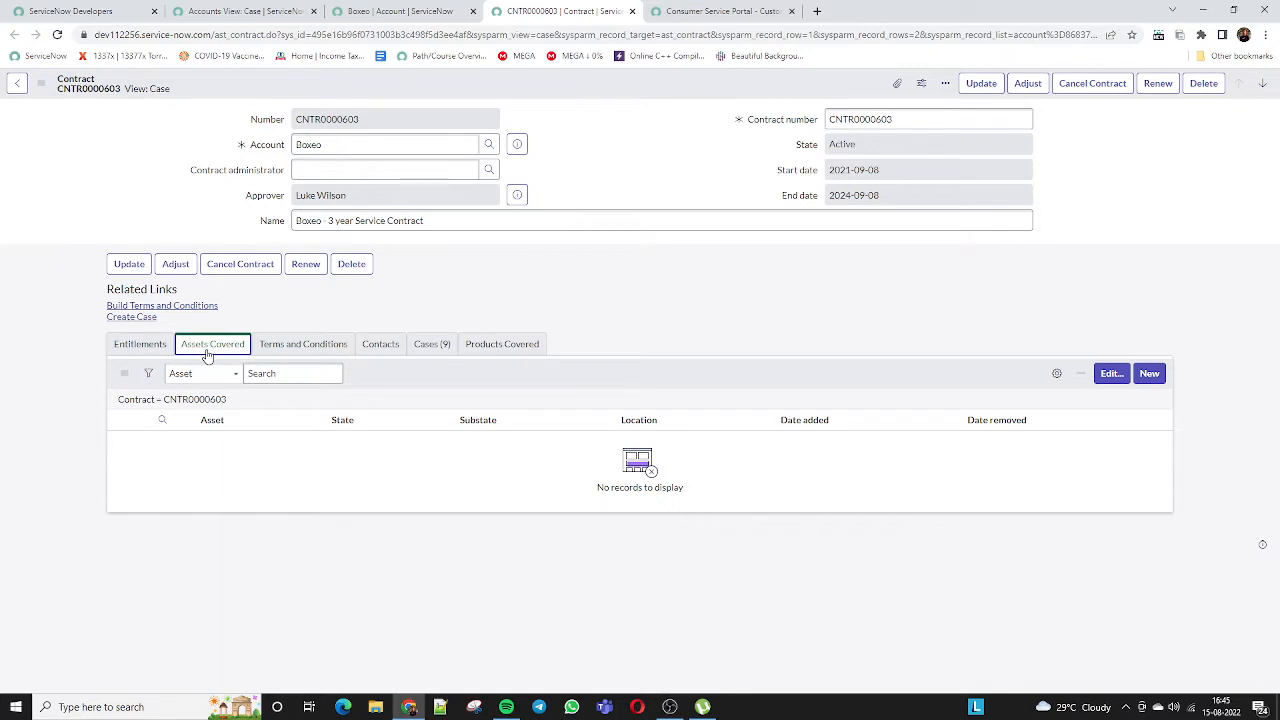
{"action": "left_click", "coordinate": [306, 347]}
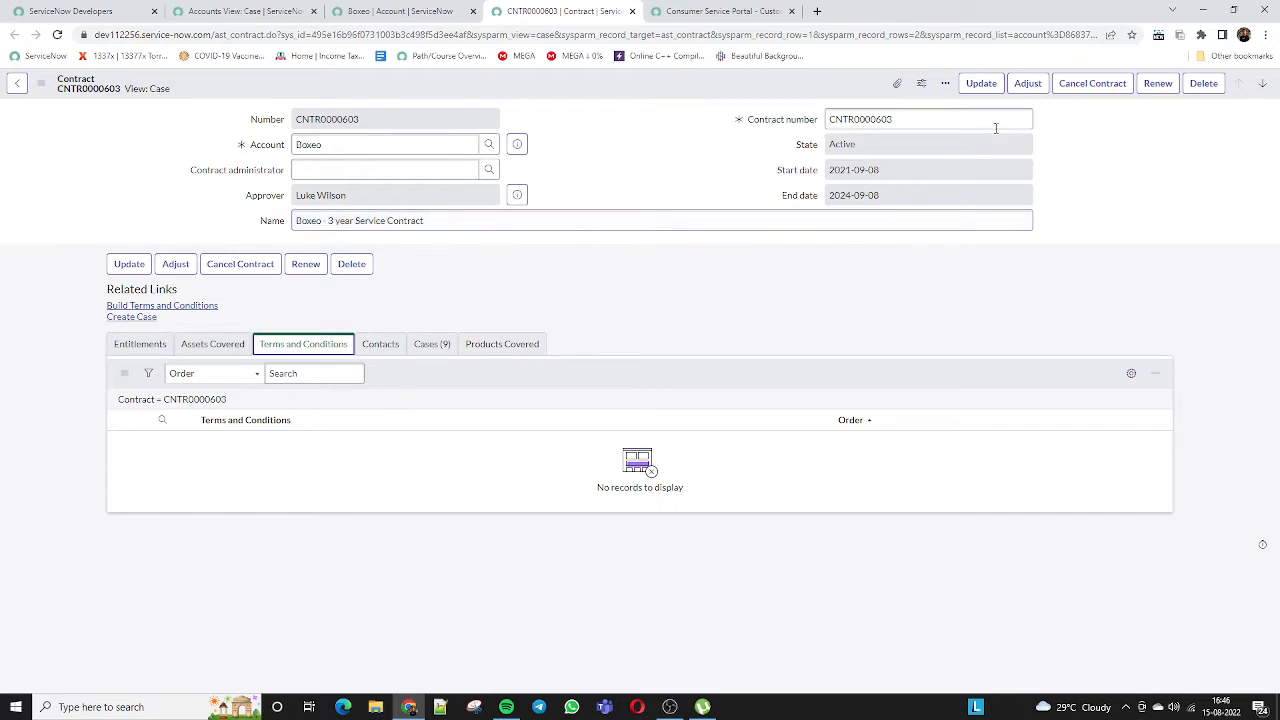
{"action": "left_click", "coordinate": [1038, 83]}
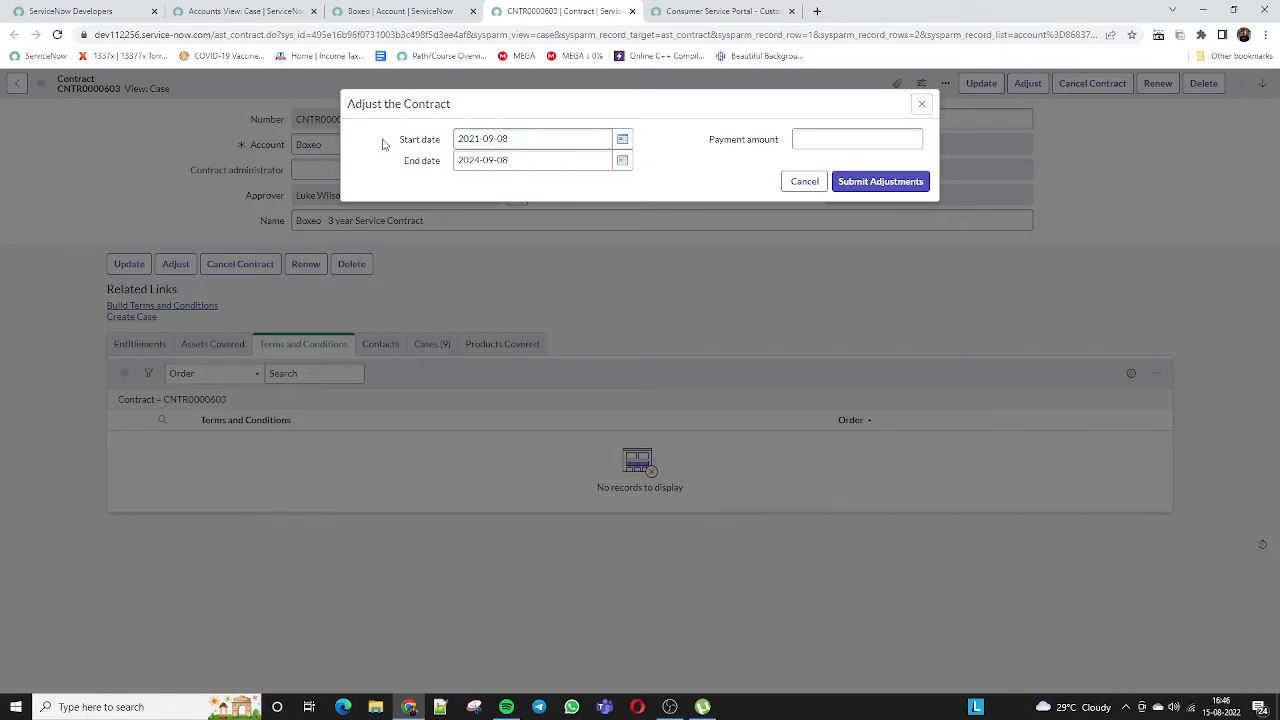
Focus the Payment amount field, then cancel the Adjust the Contract dialog without changes
{"action": "left_click_drag", "start_coordinate": [386, 140], "coordinate": [452, 166]}
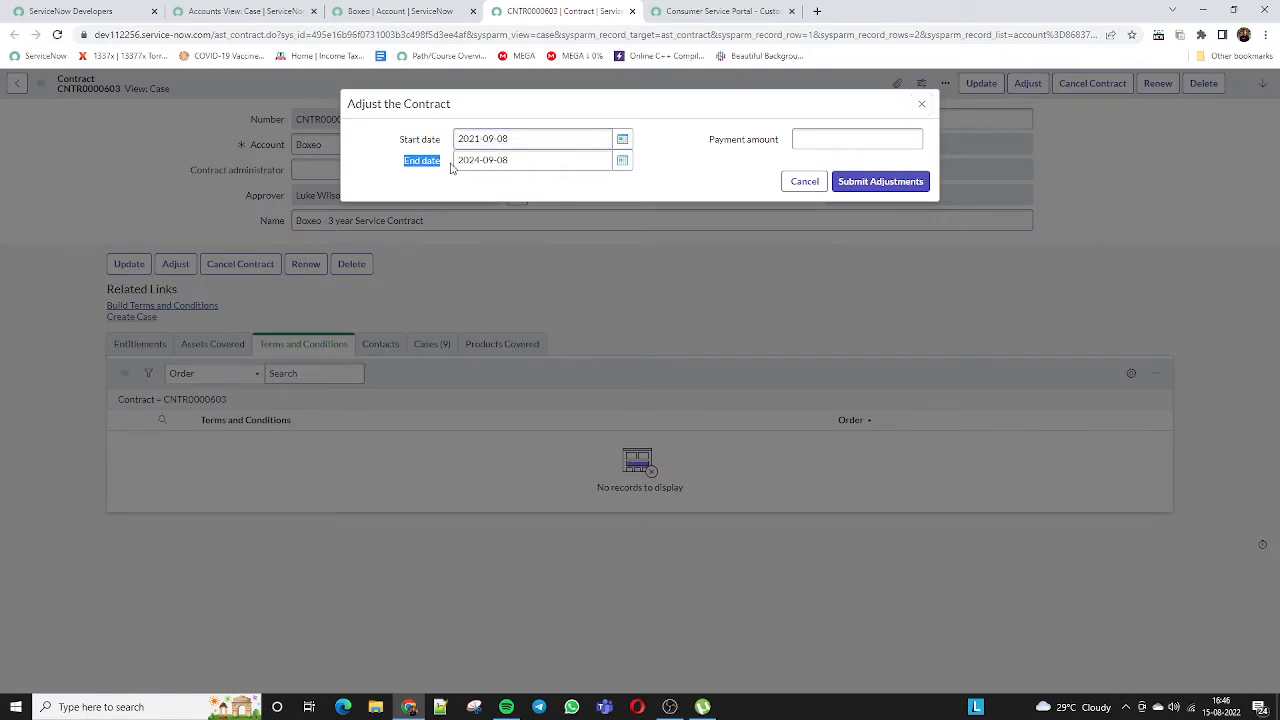
{"action": "left_click", "coordinate": [817, 139]}
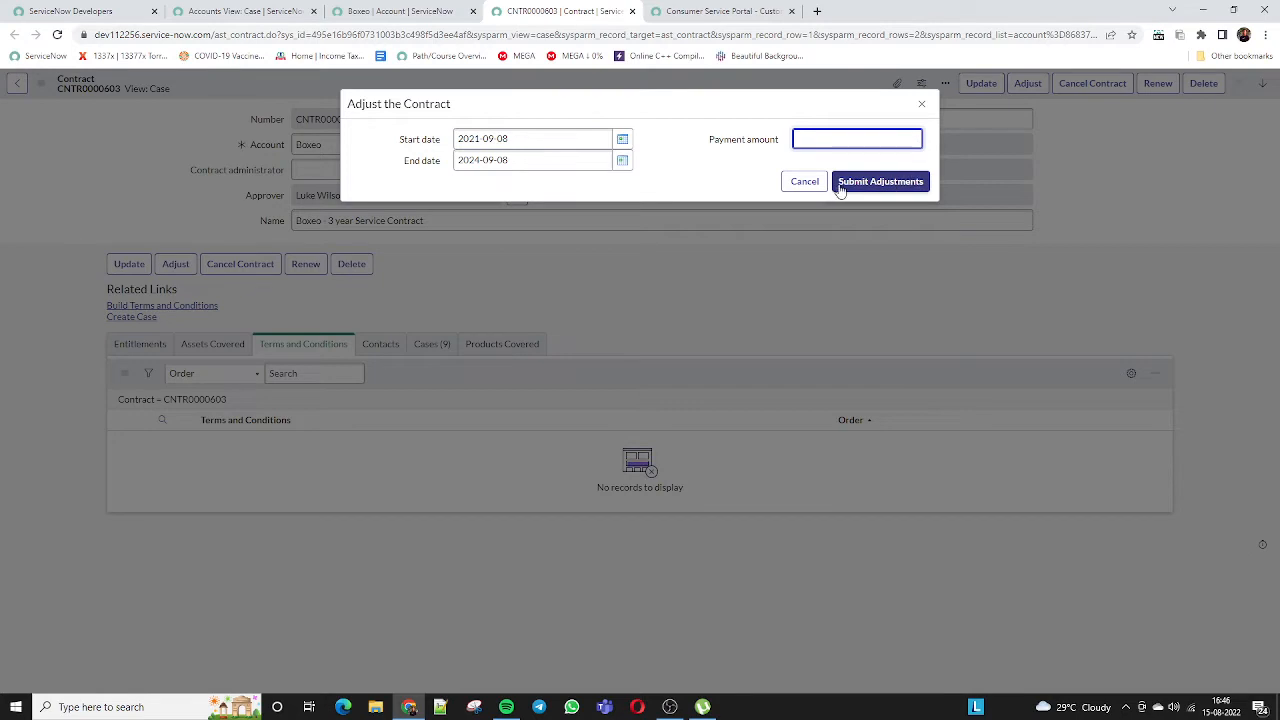
{"action": "left_click", "coordinate": [800, 183]}
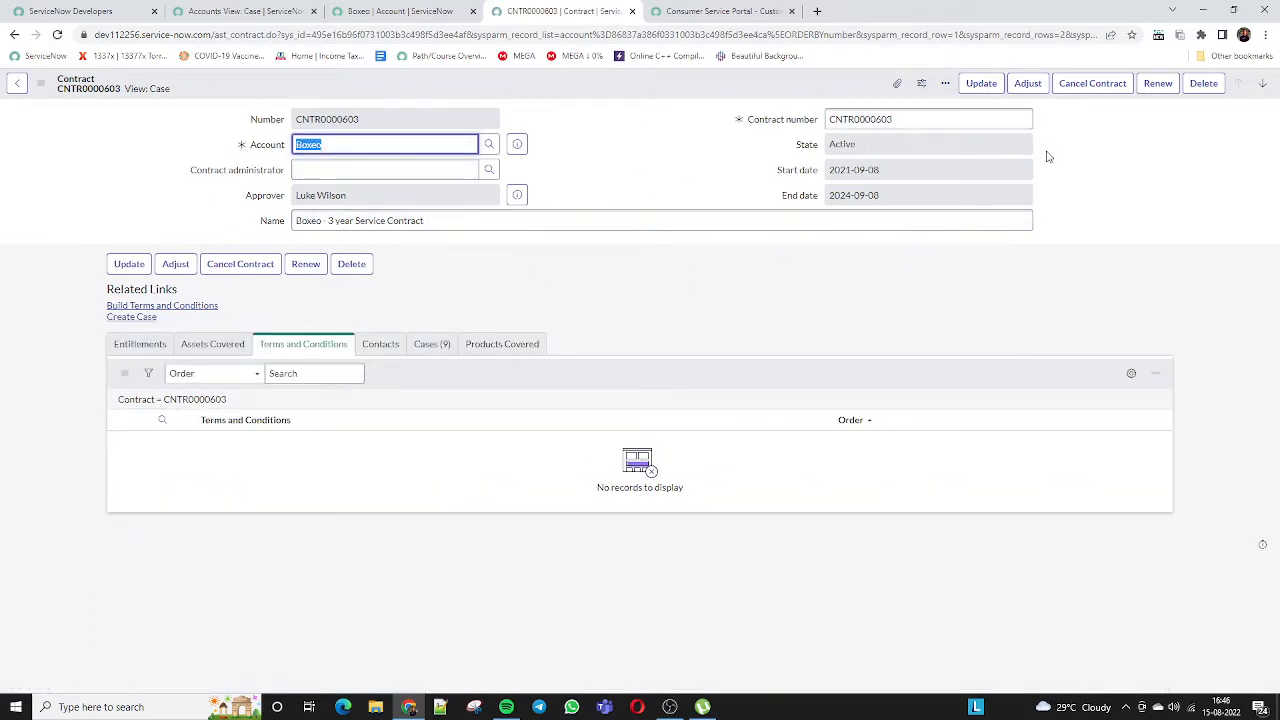
Review the Boxeo account's Contacts (6) list, then switch back to the Accounts view
{"action": "left_click", "coordinate": [400, 12]}
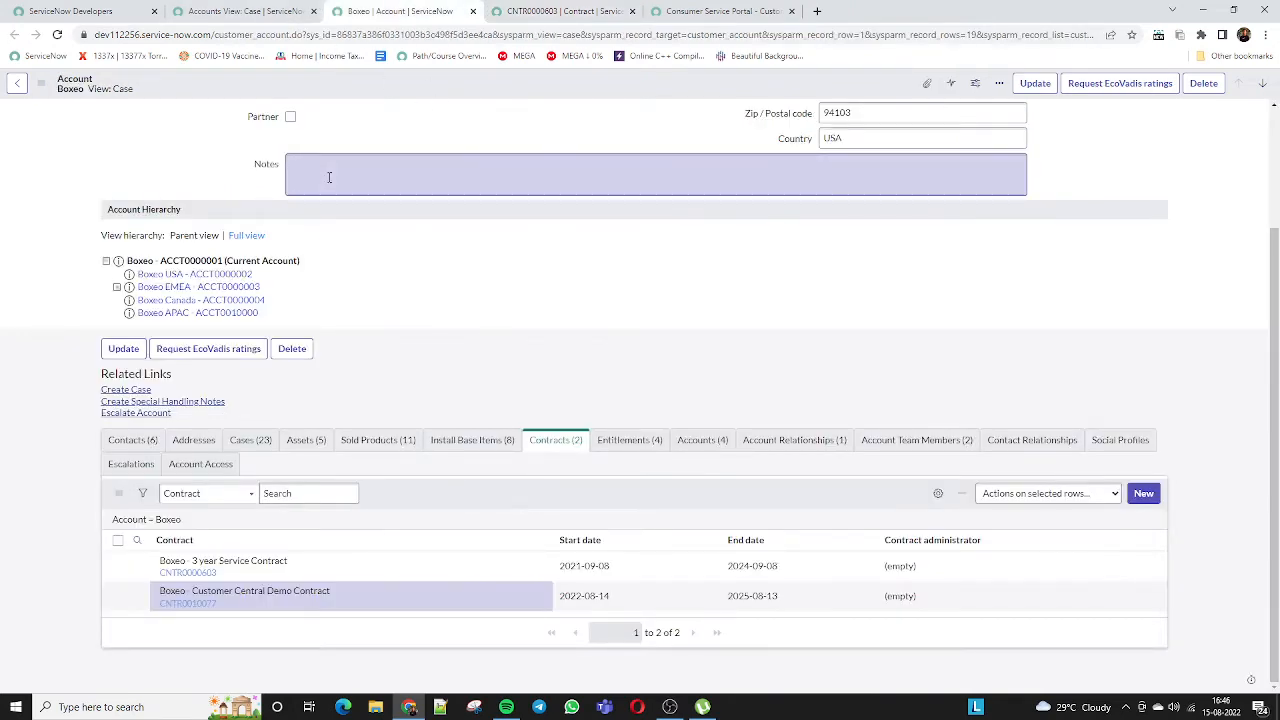
{"action": "scroll", "coordinate": [329, 177], "scroll_direction": "up", "scroll_amount": 2}
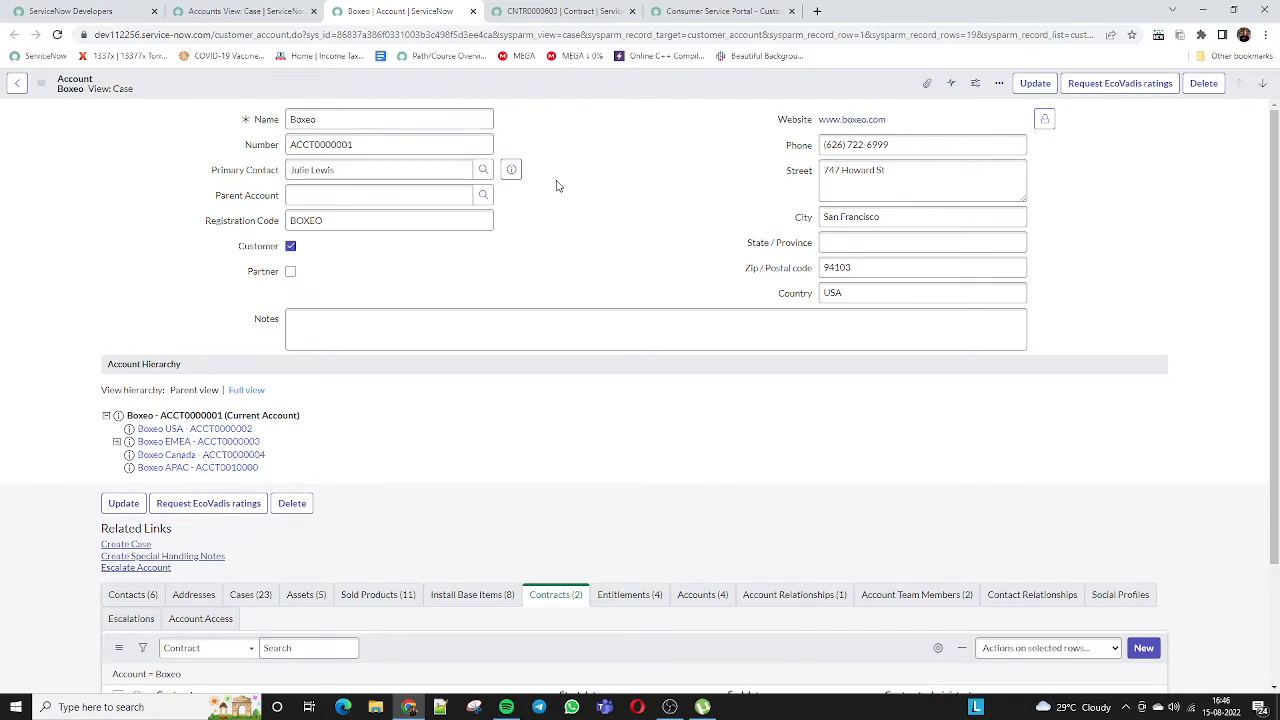
{"action": "scroll", "coordinate": [558, 186], "scroll_direction": "down", "scroll_amount": 2}
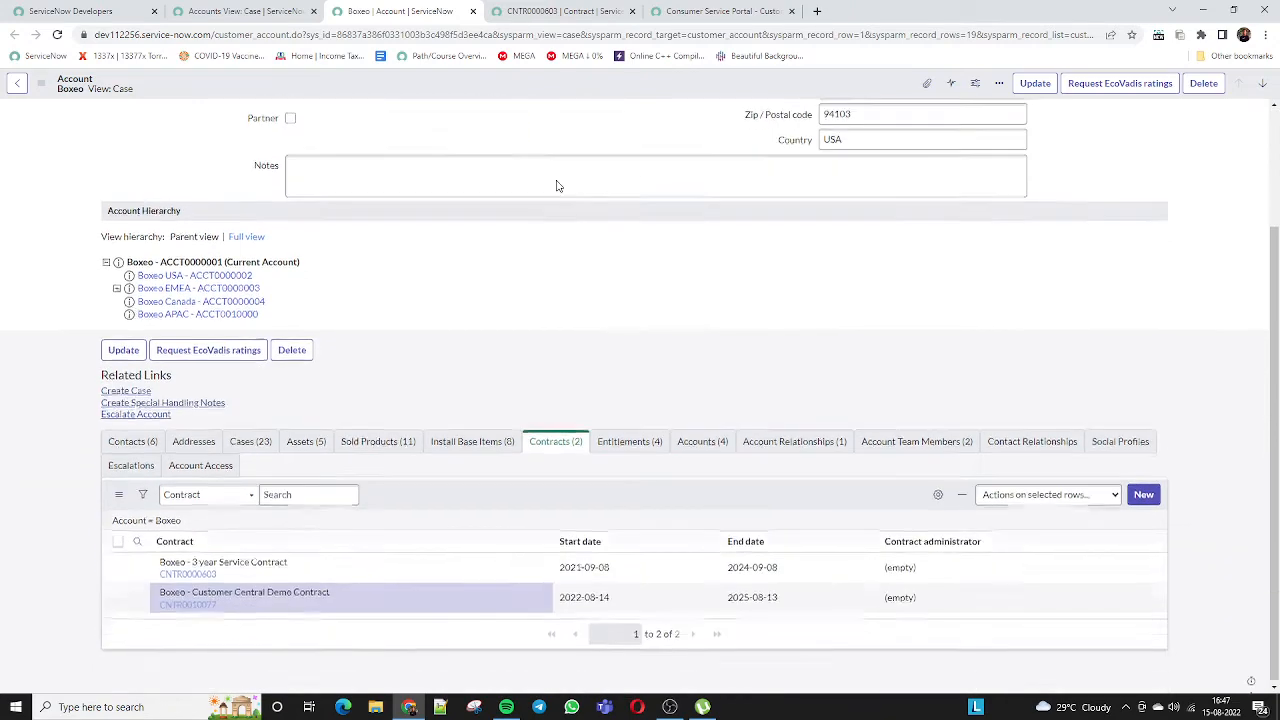
{"action": "left_click", "coordinate": [132, 440]}
{"action": "scroll", "coordinate": [258, 493], "scroll_direction": "down", "scroll_amount": 1}
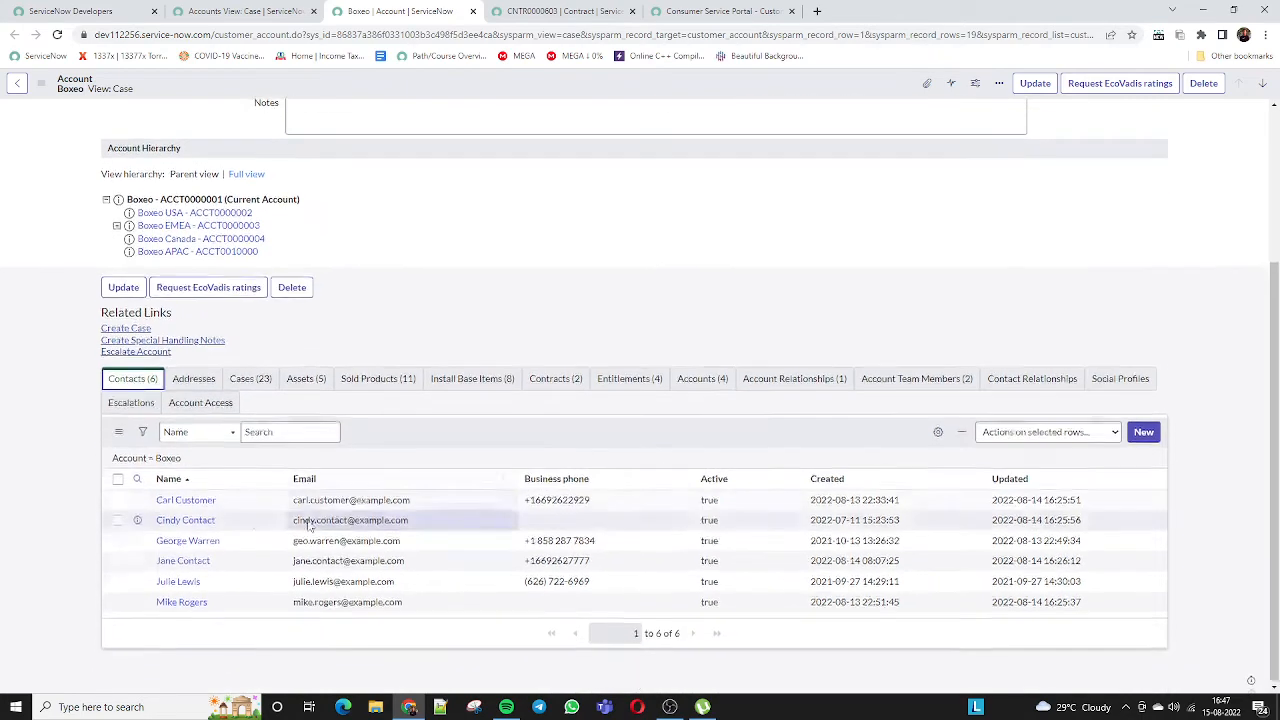
{"action": "scroll", "coordinate": [357, 308], "scroll_direction": "up", "scroll_amount": 3}
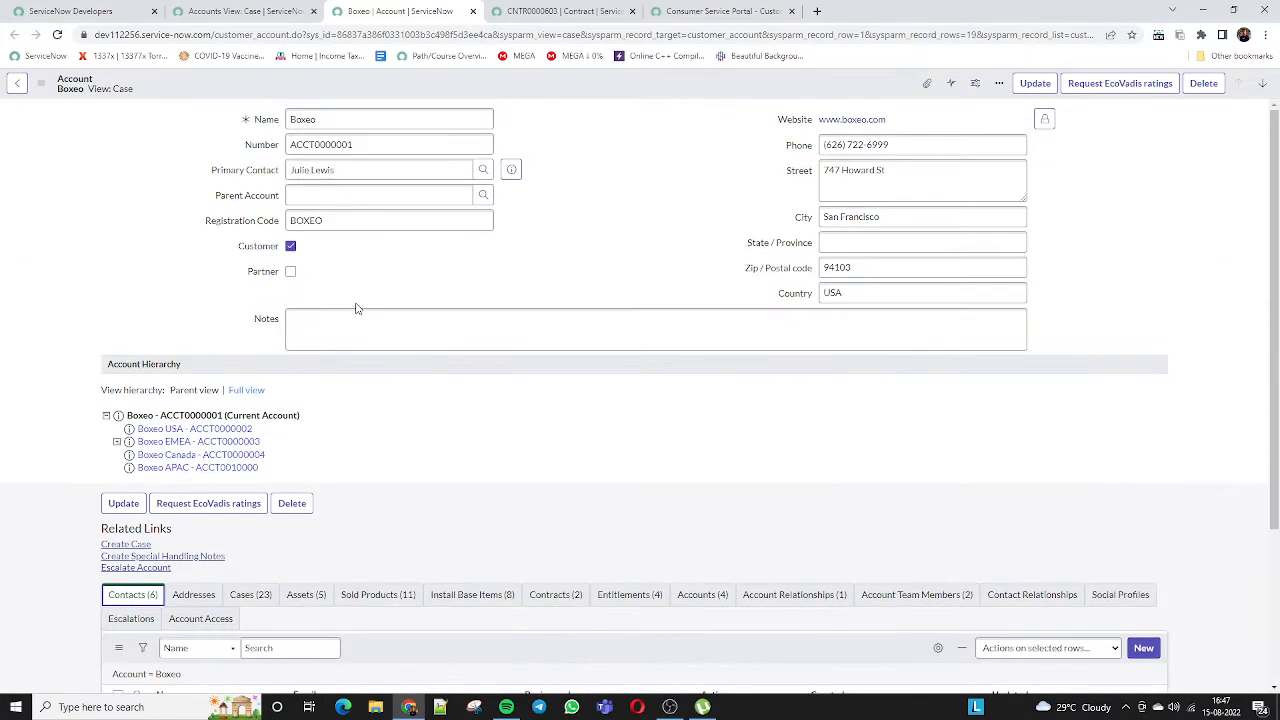
{"action": "left_click", "coordinate": [270, 10]}
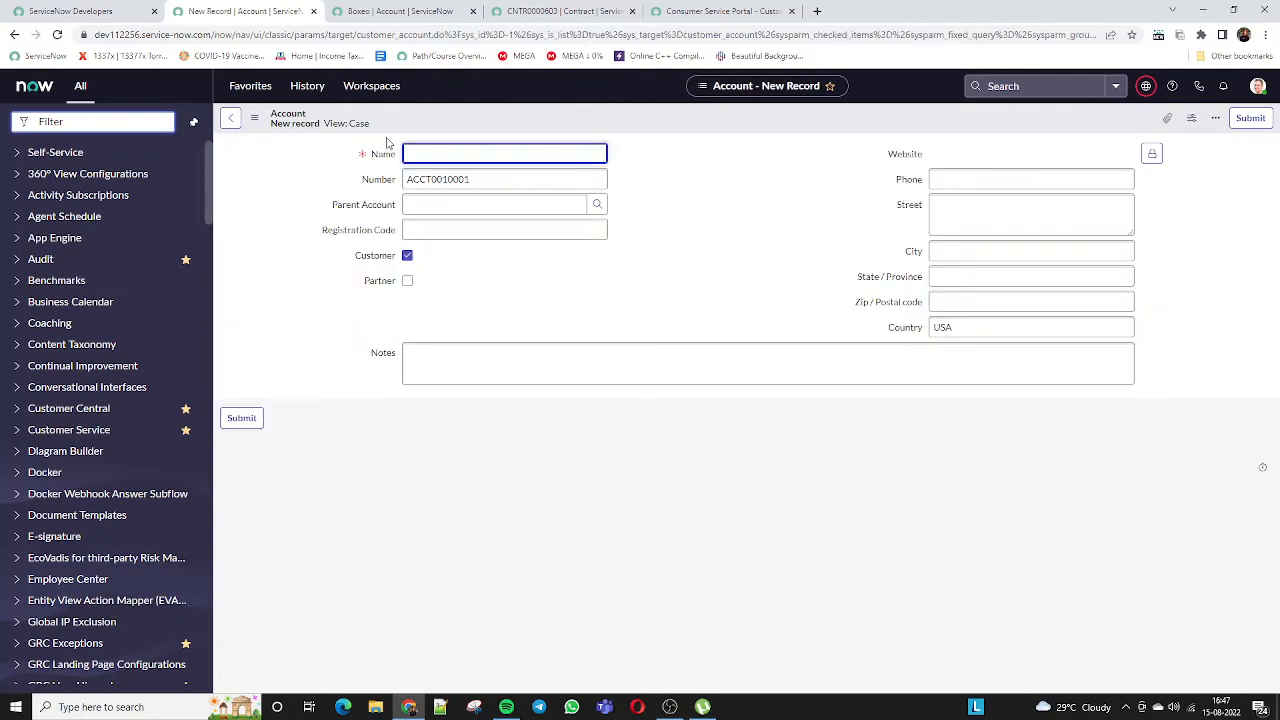
Name the new account 'Triguna Solutions' with notes 'This is Testng'
{"action": "type", "text": "Triguna Solutions"}
{"action": "left_click", "coordinate": [447, 368]}
{"action": "type", "text": "This is"}
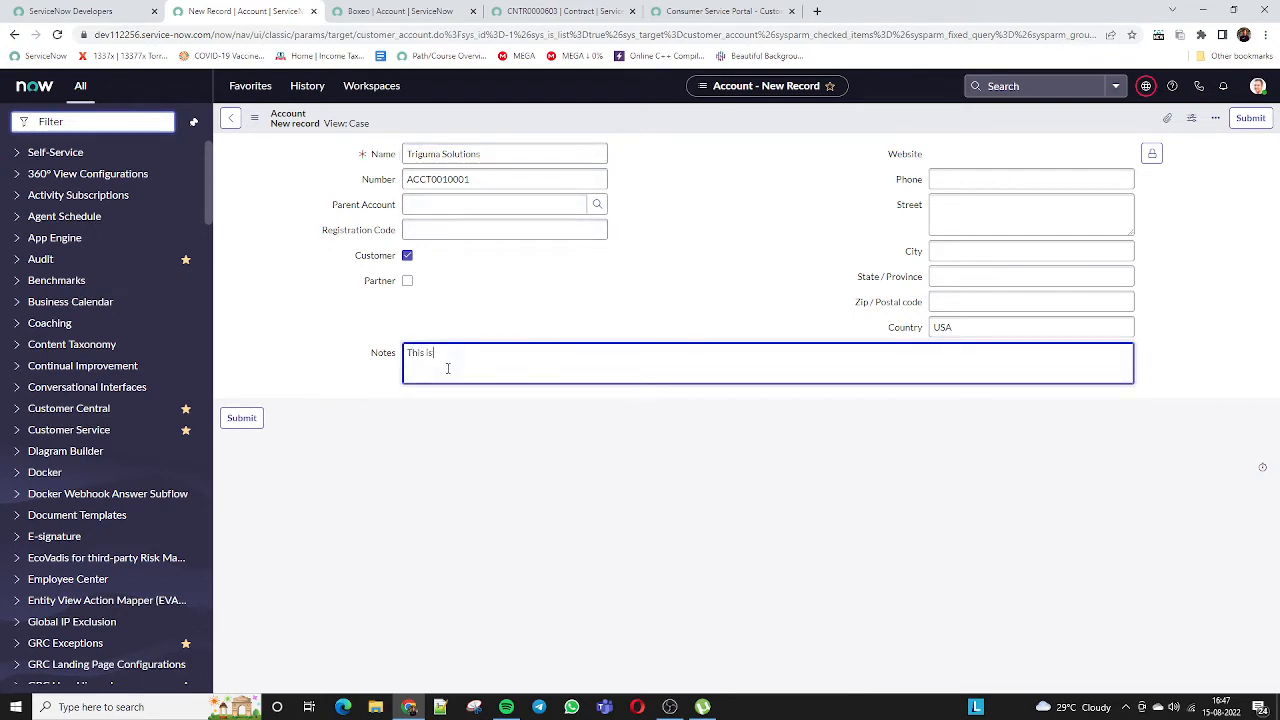
{"action": "type", "text": " Testng CSM"}
Copy street Chanidgarh into City, change Country from USA to India, and save the account
{"action": "left_click", "coordinate": [971, 204]}
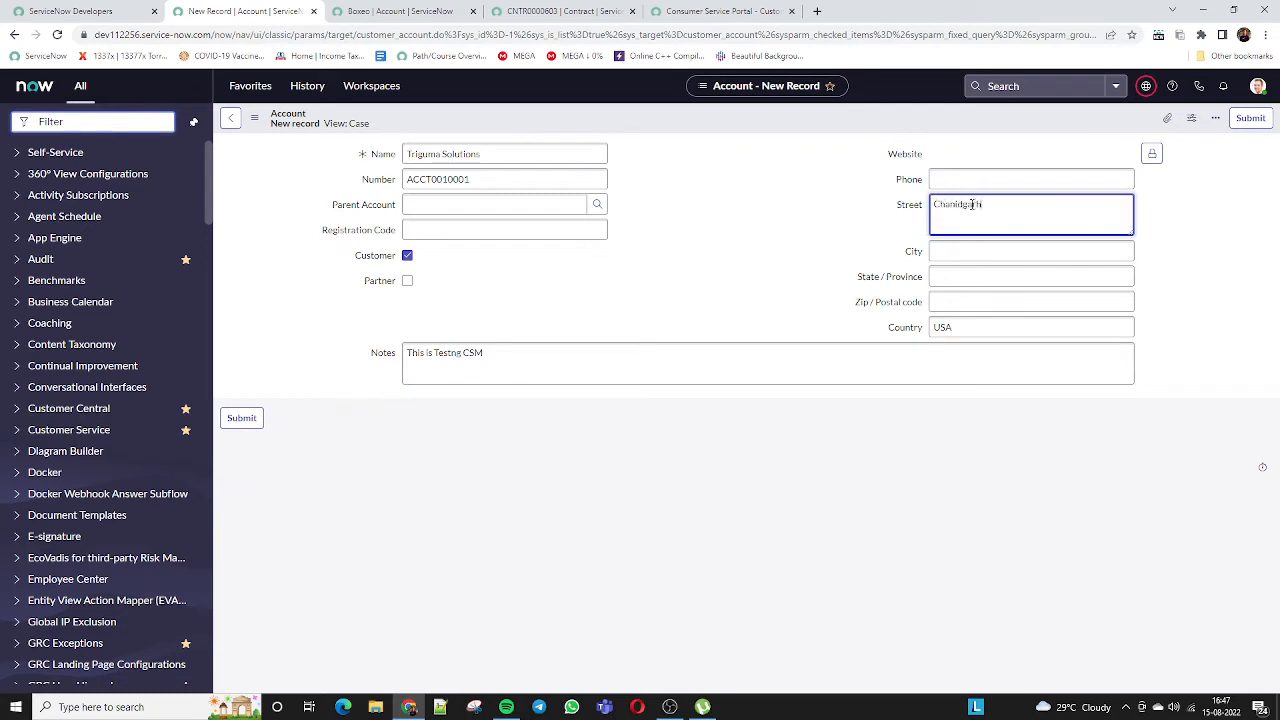
{"action": "left_click", "coordinate": [952, 252]}
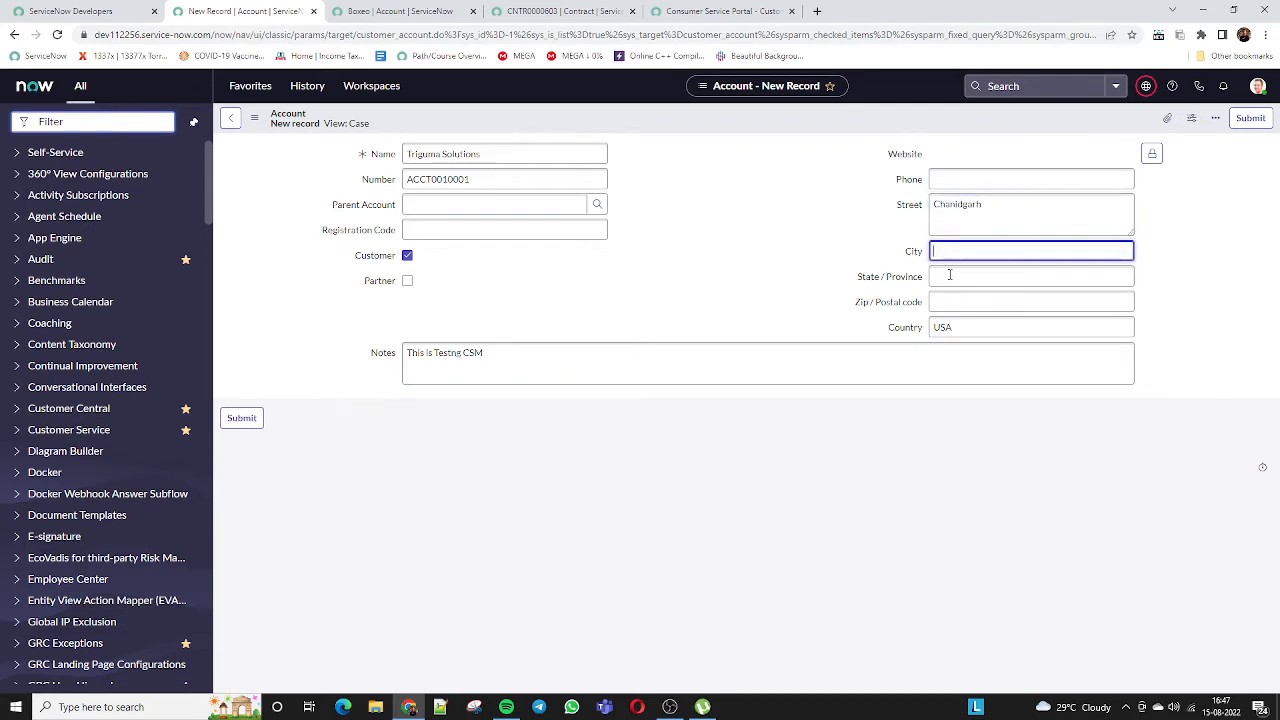
{"action": "double_click", "coordinate": [970, 204]}
{"action": "key", "text": "ctrl+c"}
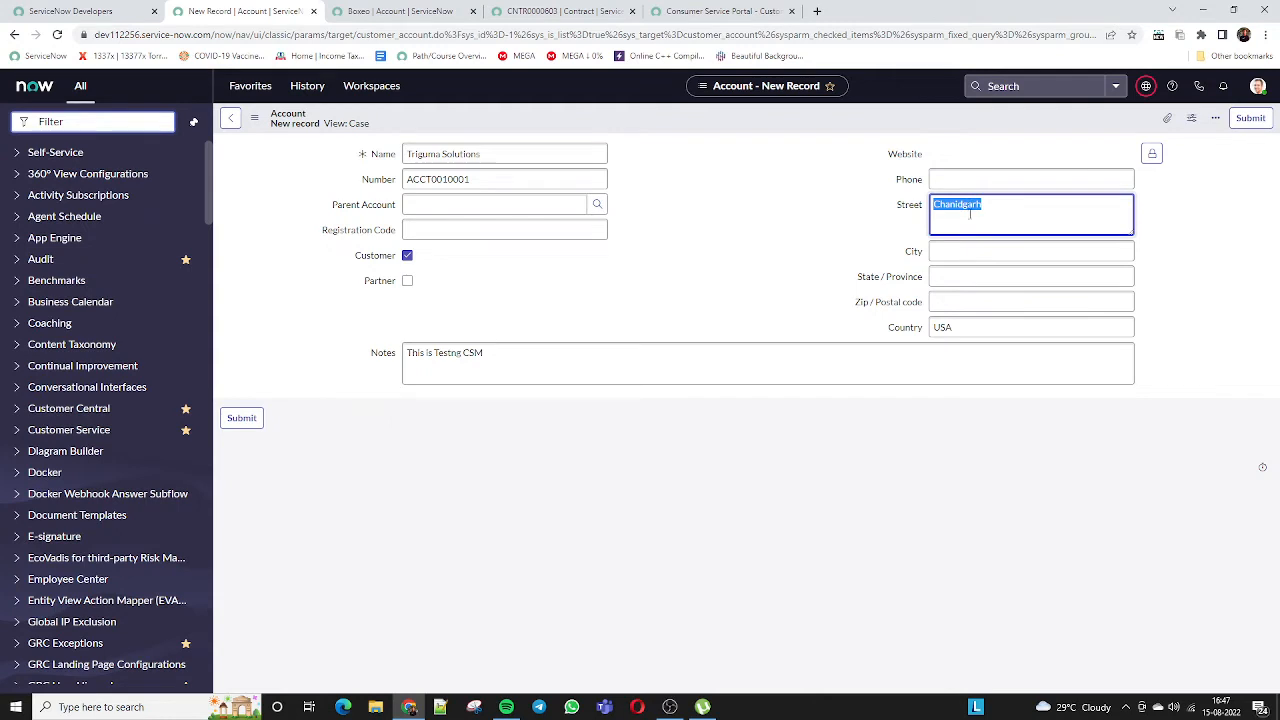
{"action": "left_click", "coordinate": [978, 253]}
{"action": "key", "text": "ctrl+v"}
{"action": "double_click", "coordinate": [970, 325]}
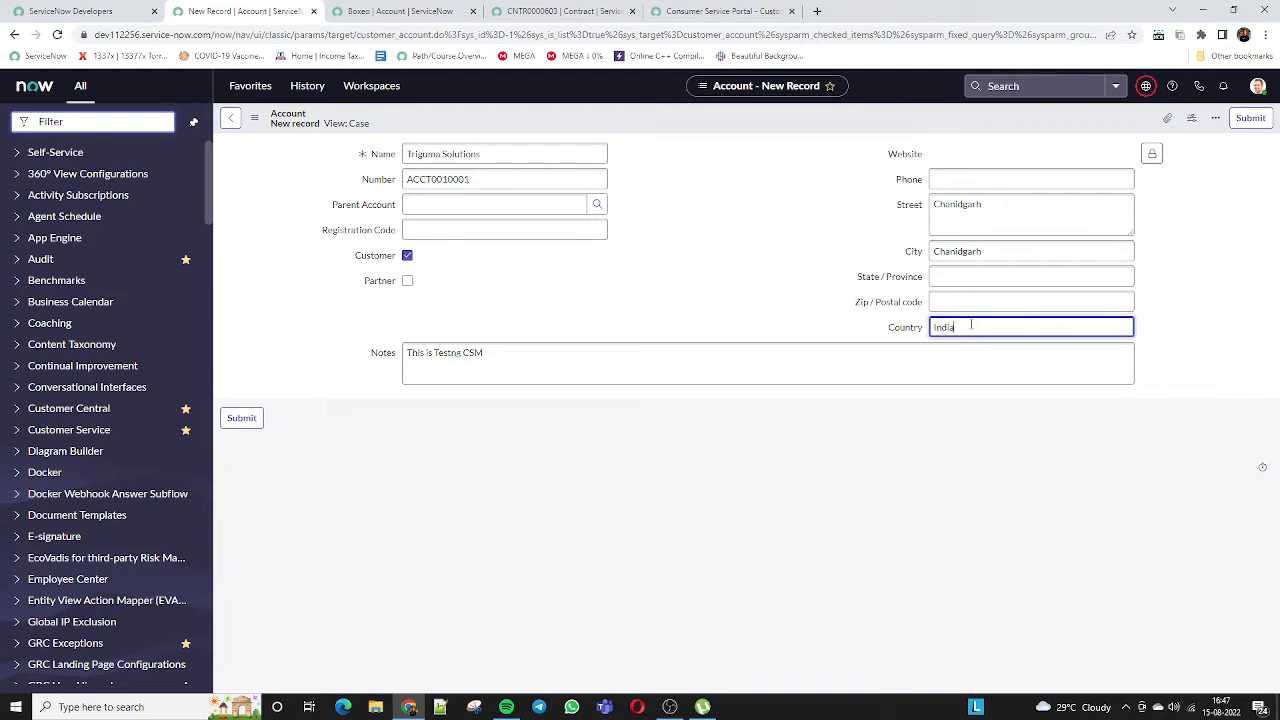
{"action": "right_click", "coordinate": [1064, 121]}
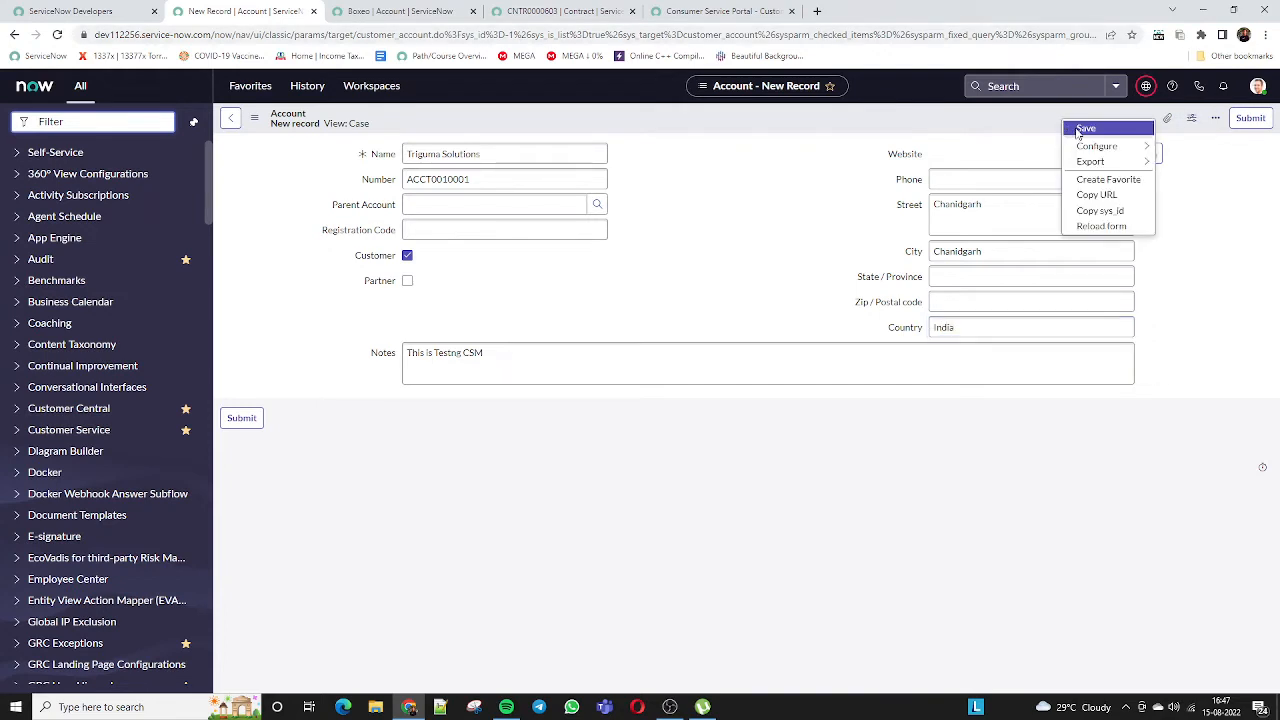
{"action": "left_click", "coordinate": [1077, 134]}
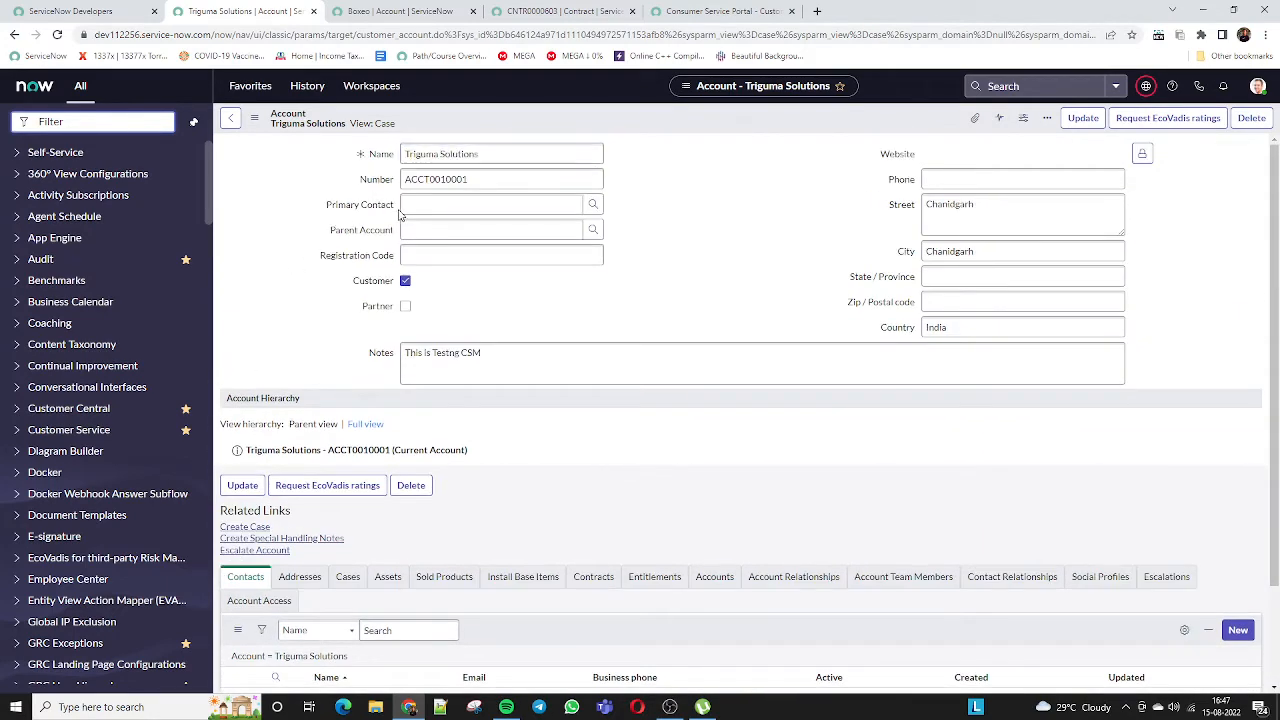
Check the Triguna Solutions account's Accounts and Contracts related lists
{"action": "scroll", "coordinate": [340, 475], "scroll_direction": "down", "scroll_amount": 1}
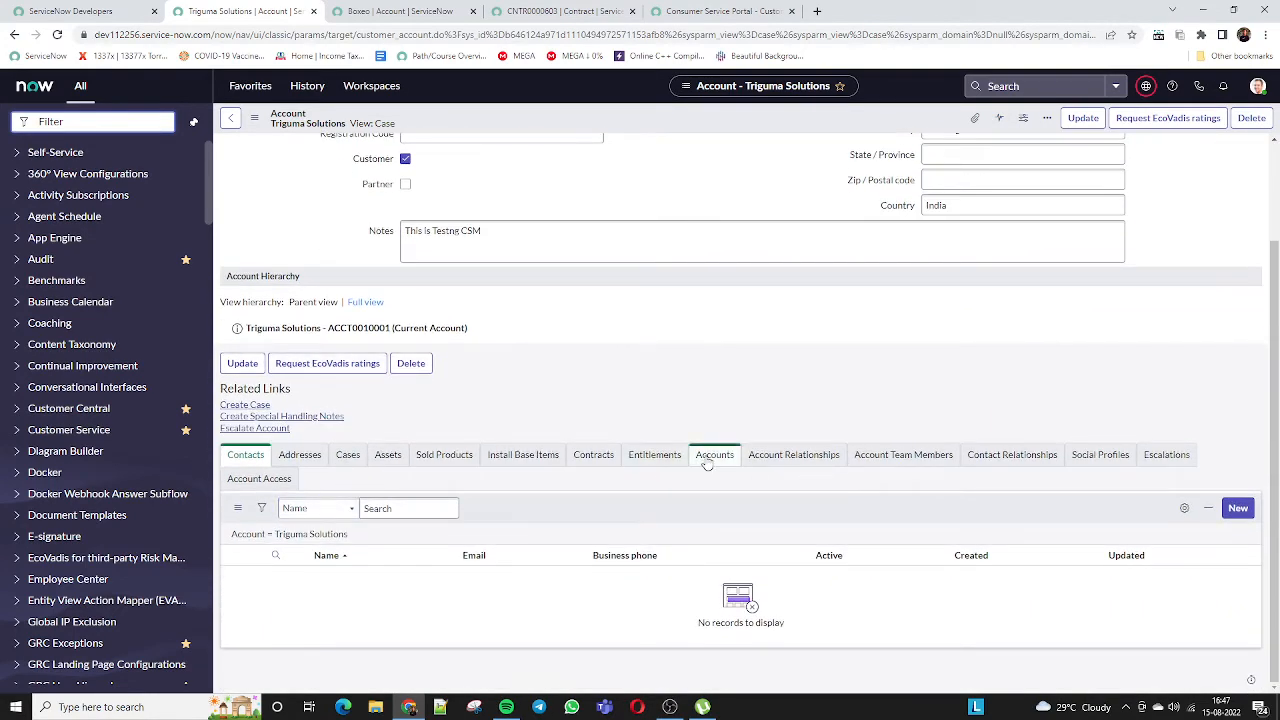
{"action": "left_click", "coordinate": [714, 454]}
{"action": "left_click", "coordinate": [593, 454]}
{"action": "scroll", "coordinate": [697, 470], "scroll_direction": "up", "scroll_amount": 1}
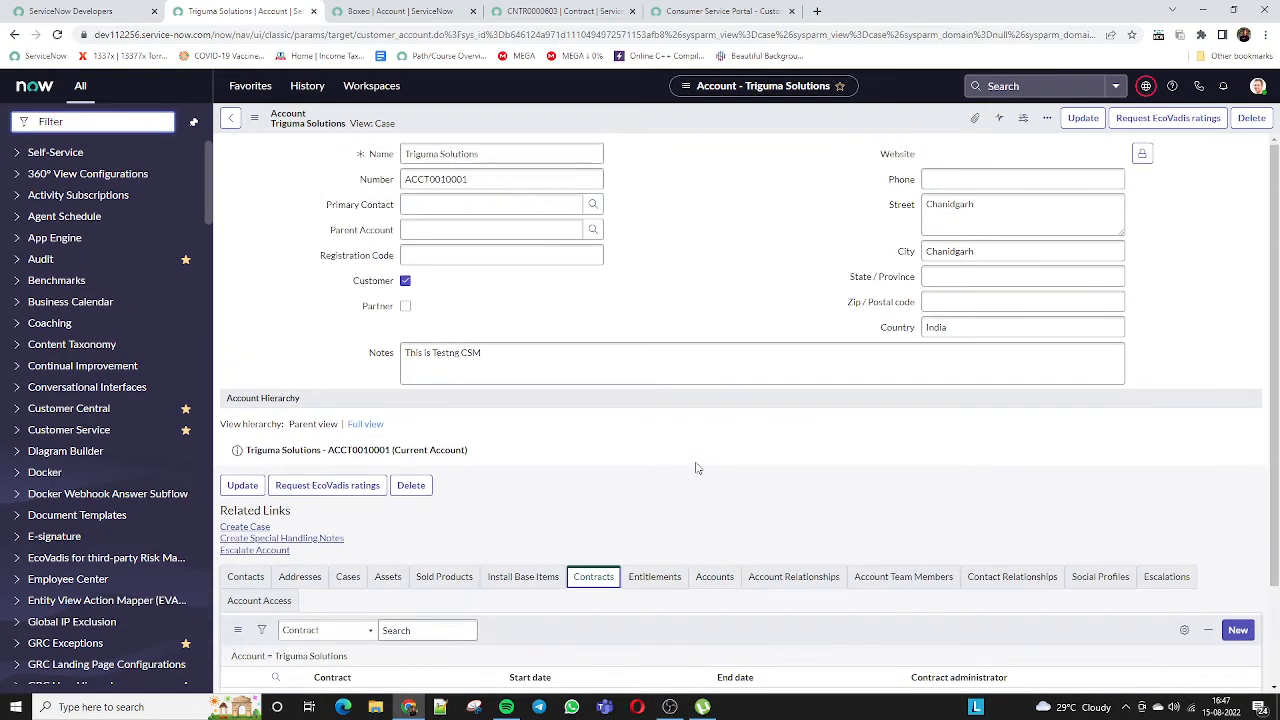
Bring up the Primary Contact lookup, which lists no contacts
{"action": "left_click", "coordinate": [428, 230]}
{"action": "left_click_drag", "start_coordinate": [325, 208], "coordinate": [368, 209]}
{"action": "left_click", "coordinate": [500, 205]}
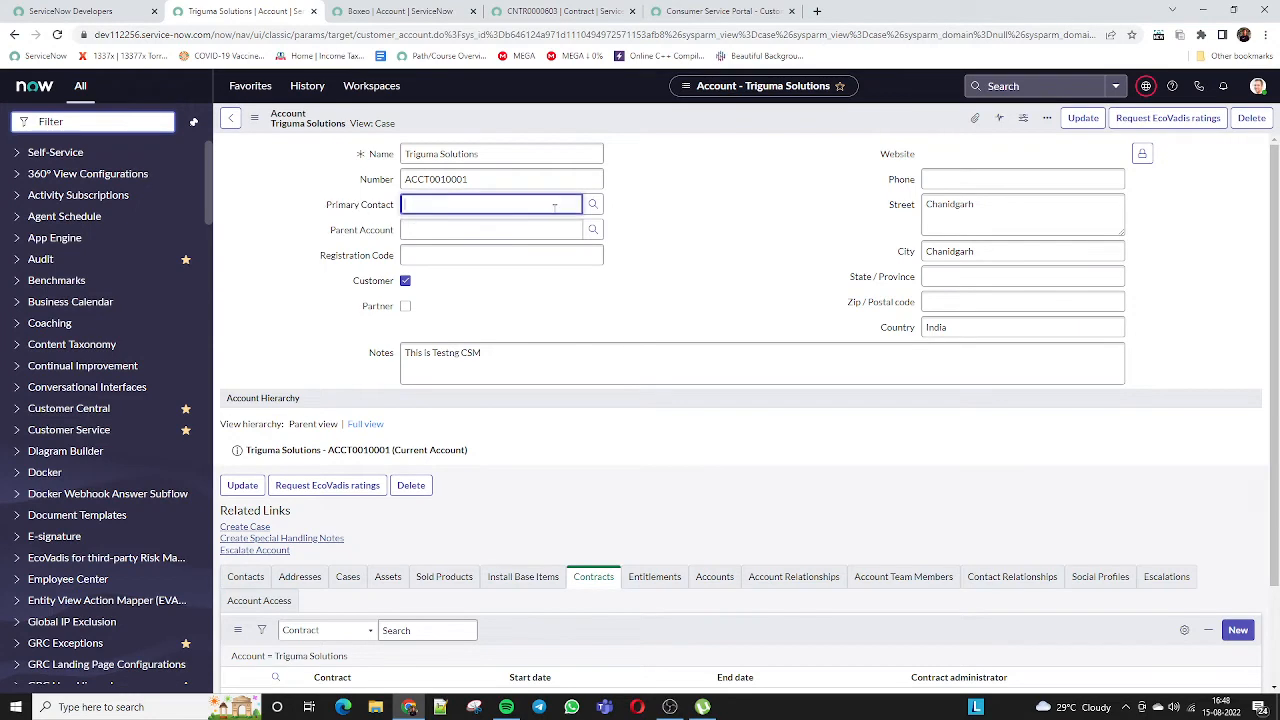
{"action": "left_click", "coordinate": [594, 208]}
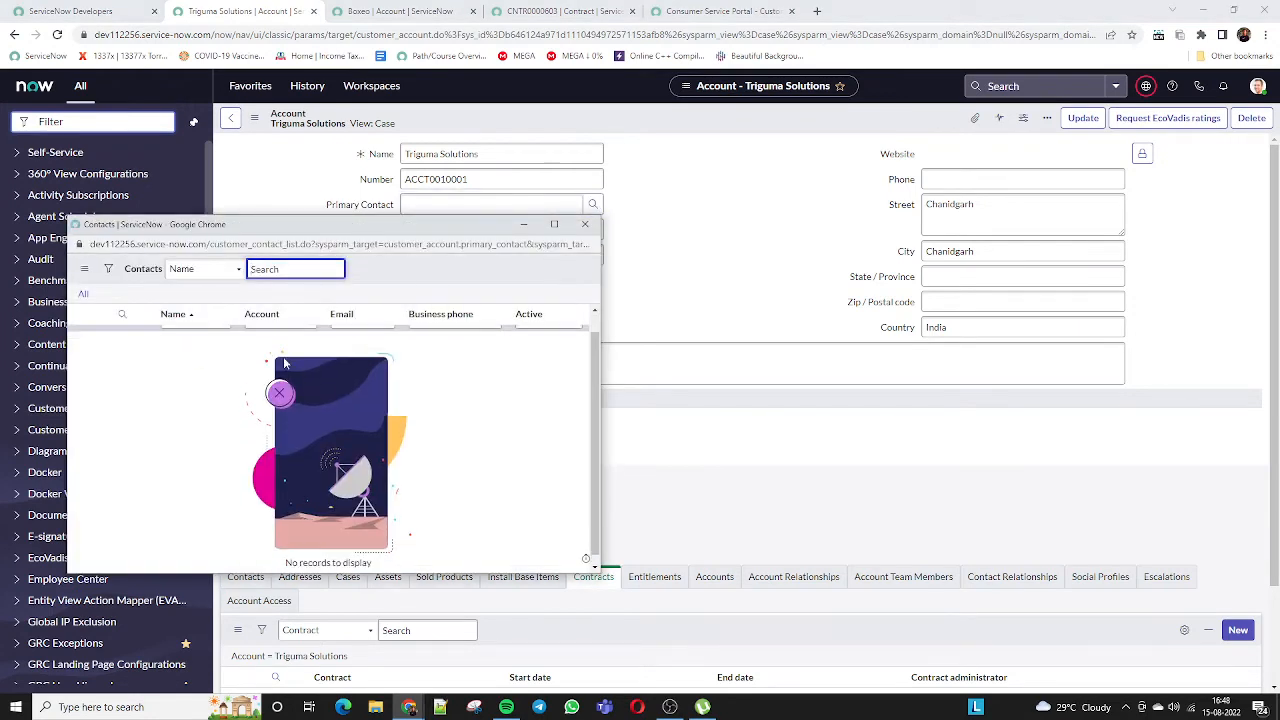
Copy the customer_contact_list table name from the Contacts lookup and paste it into the navigator filter
{"action": "left_click", "coordinate": [585, 224]}
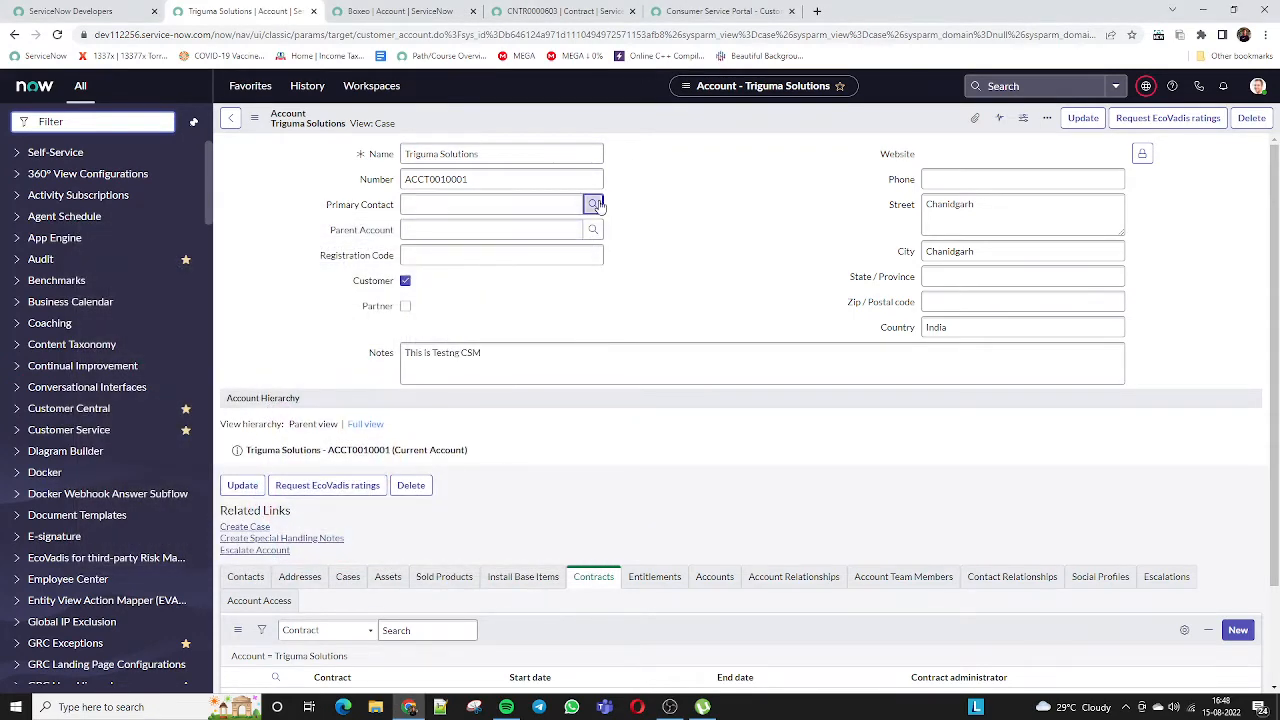
{"action": "left_click", "coordinate": [594, 204]}
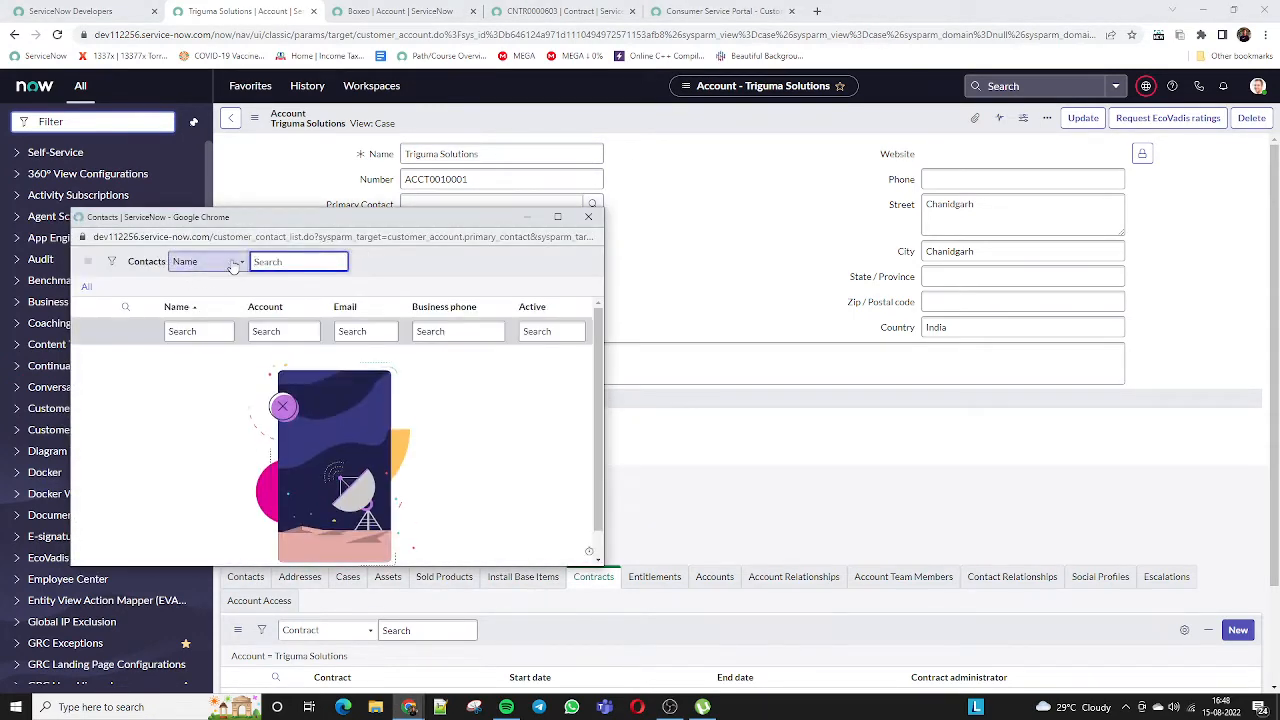
{"action": "left_click_drag", "start_coordinate": [213, 237], "coordinate": [303, 237]}
{"action": "key", "text": "ctrl+c"}
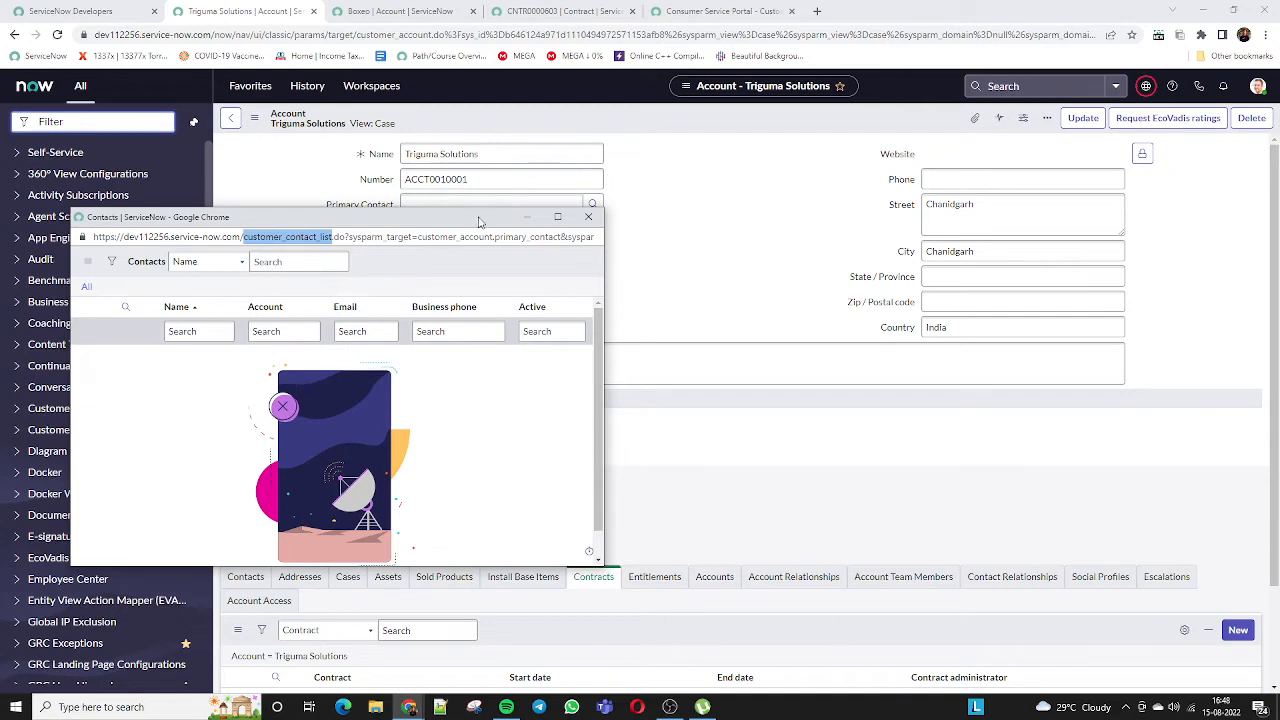
{"action": "left_click", "coordinate": [588, 217]}
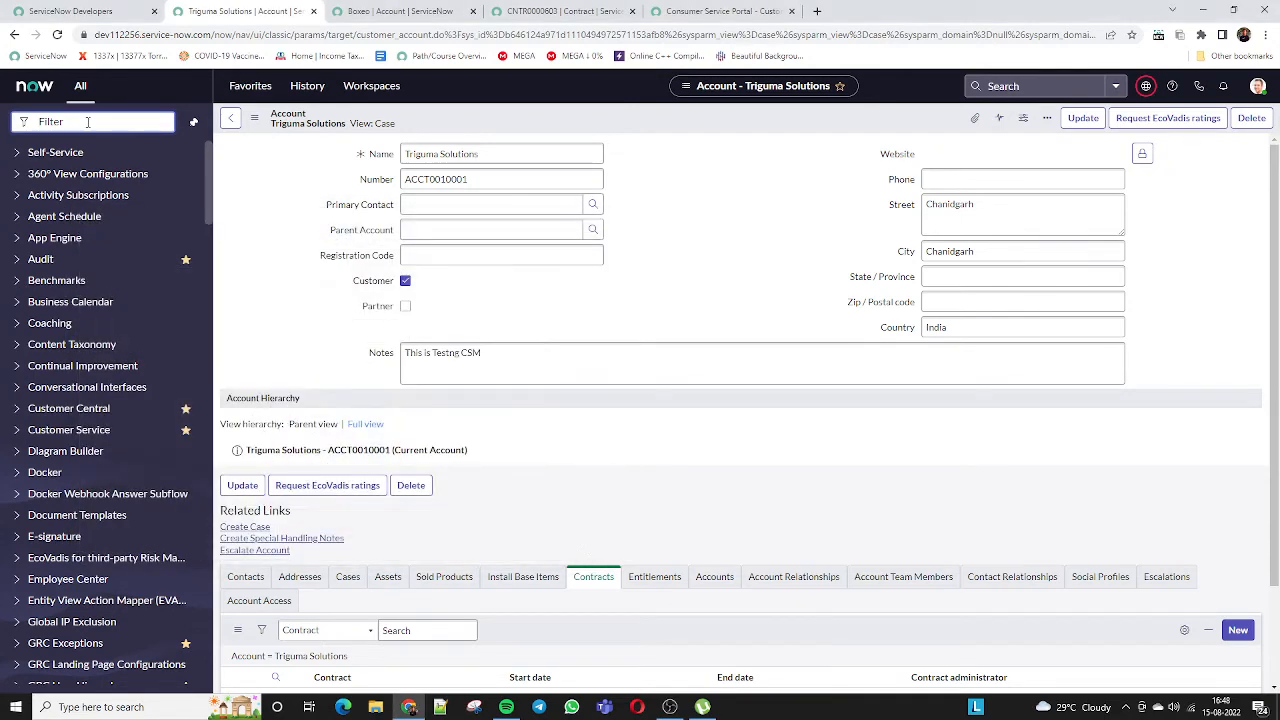
{"action": "key", "text": "ctrl+v"}
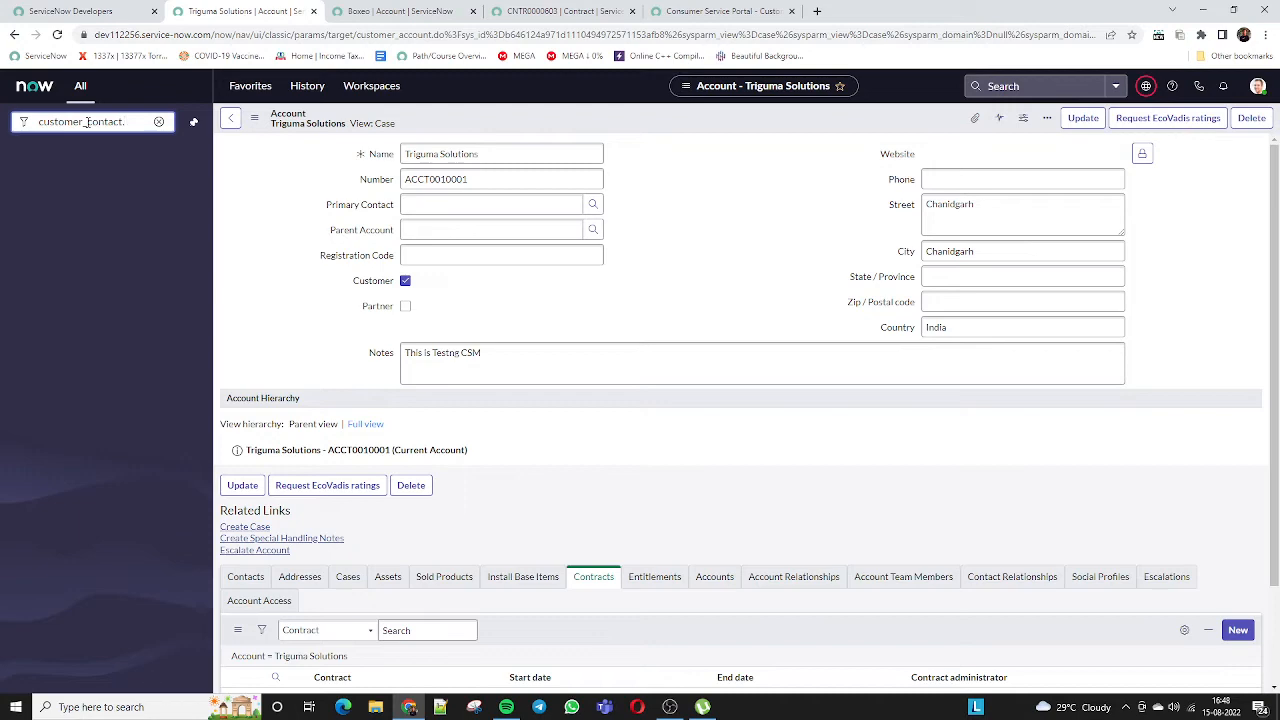
From the customer contacts list, create a new contact with first name, last name and e-mail, and submit it
{"action": "key", "text": "Return"}
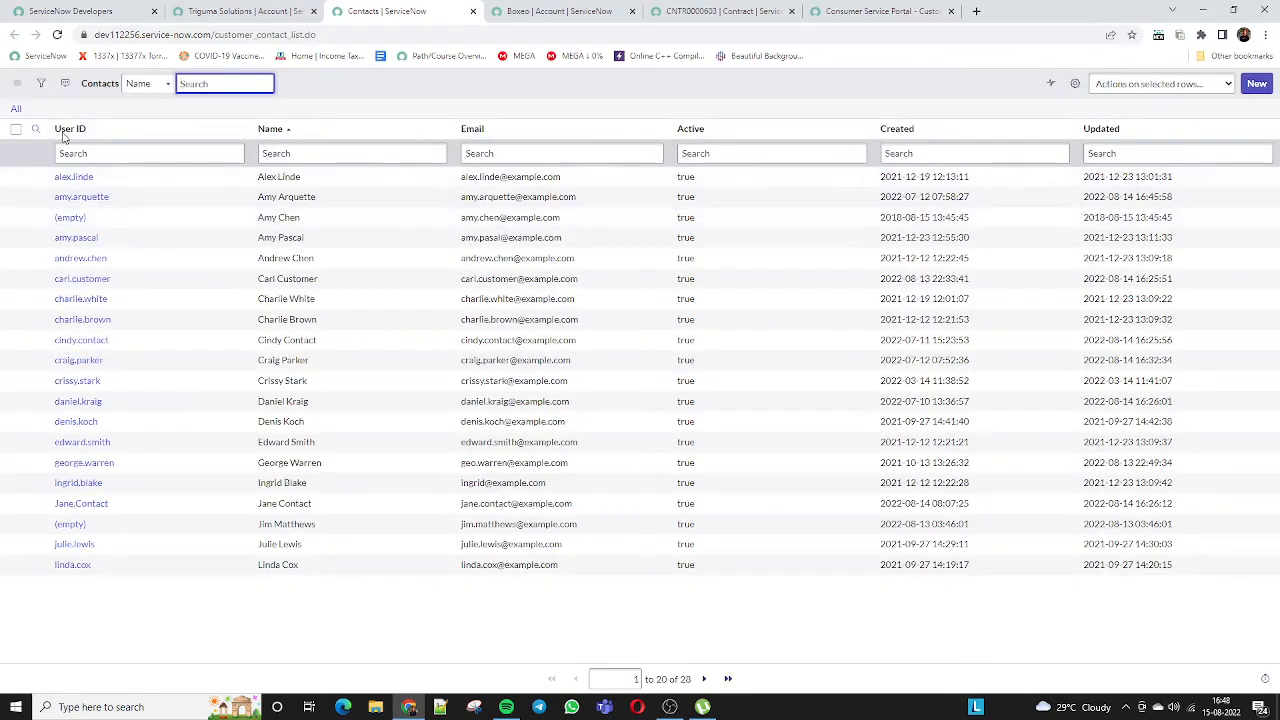
{"action": "left_click", "coordinate": [1256, 83]}
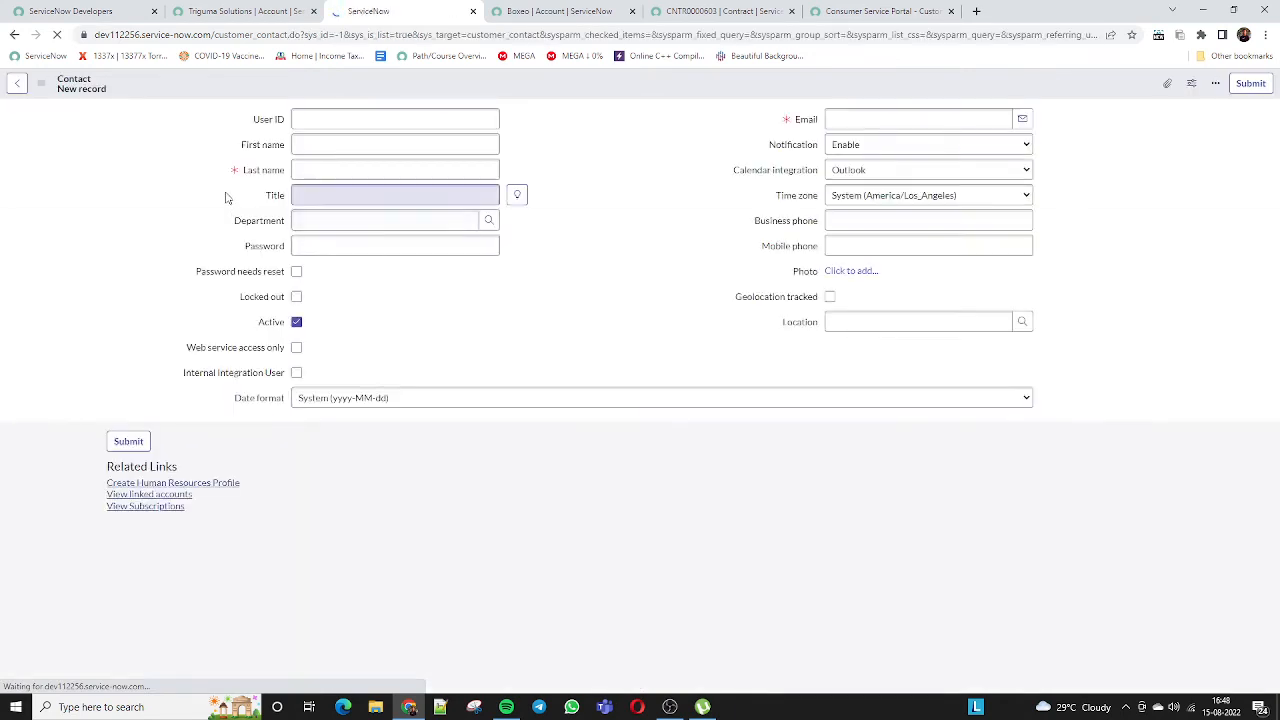
{"action": "left_click", "coordinate": [316, 144]}
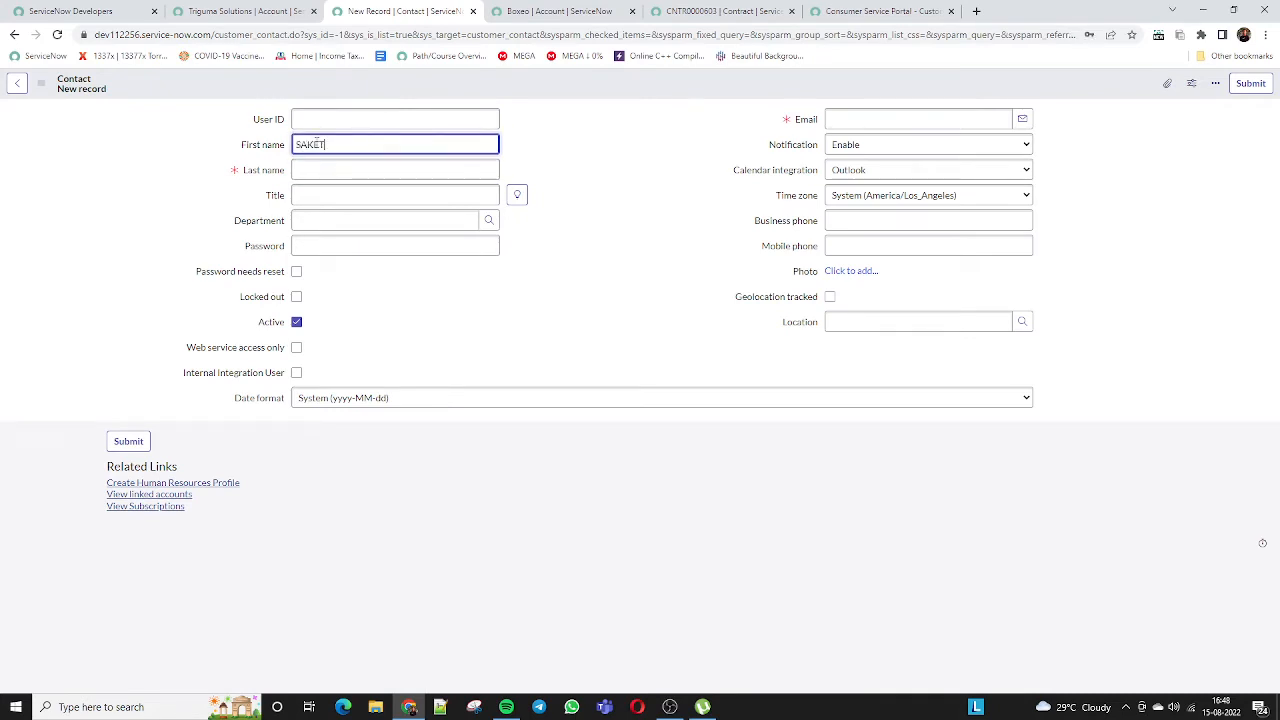
{"action": "key", "text": "Tab"}
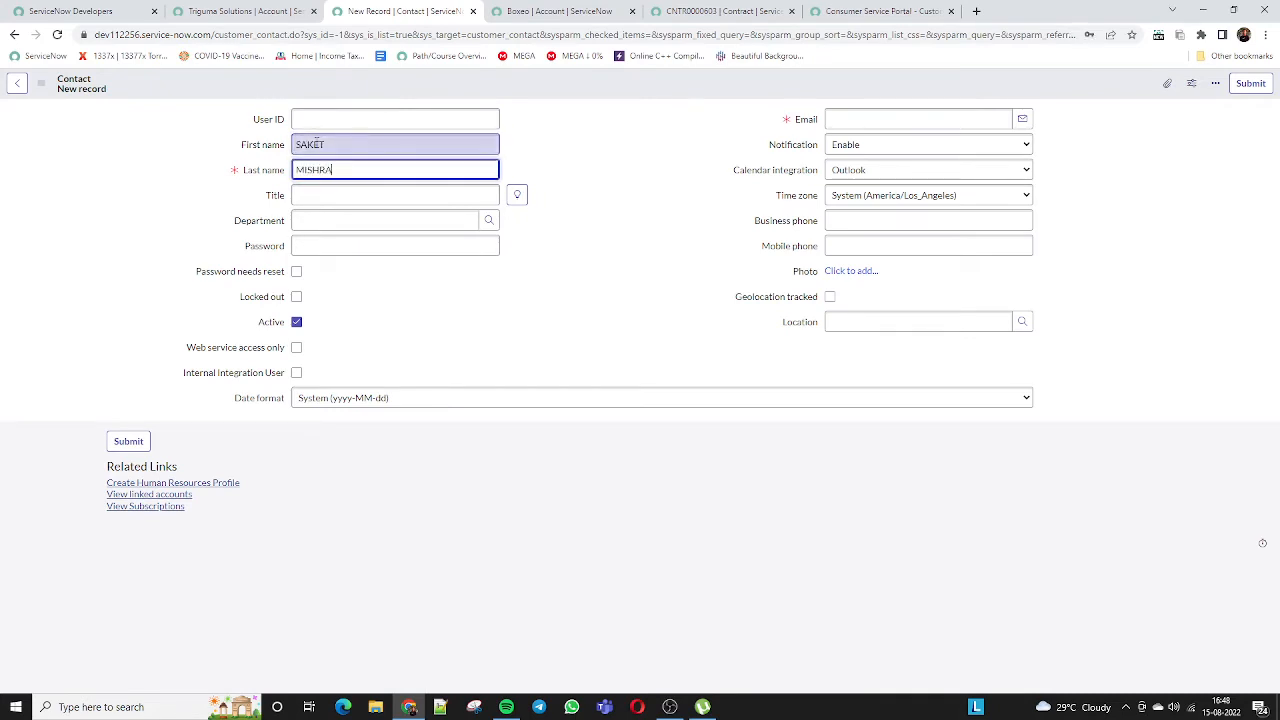
{"action": "left_click", "coordinate": [647, 327]}
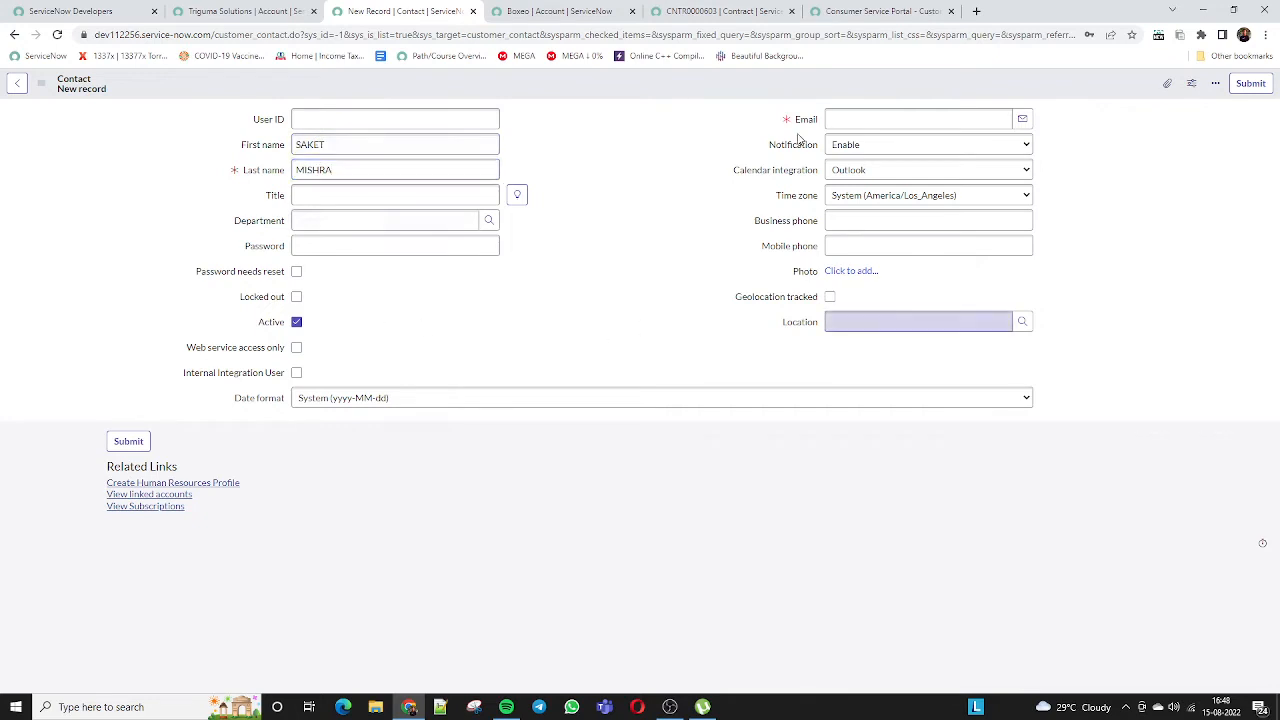
{"action": "left_click", "coordinate": [895, 118]}
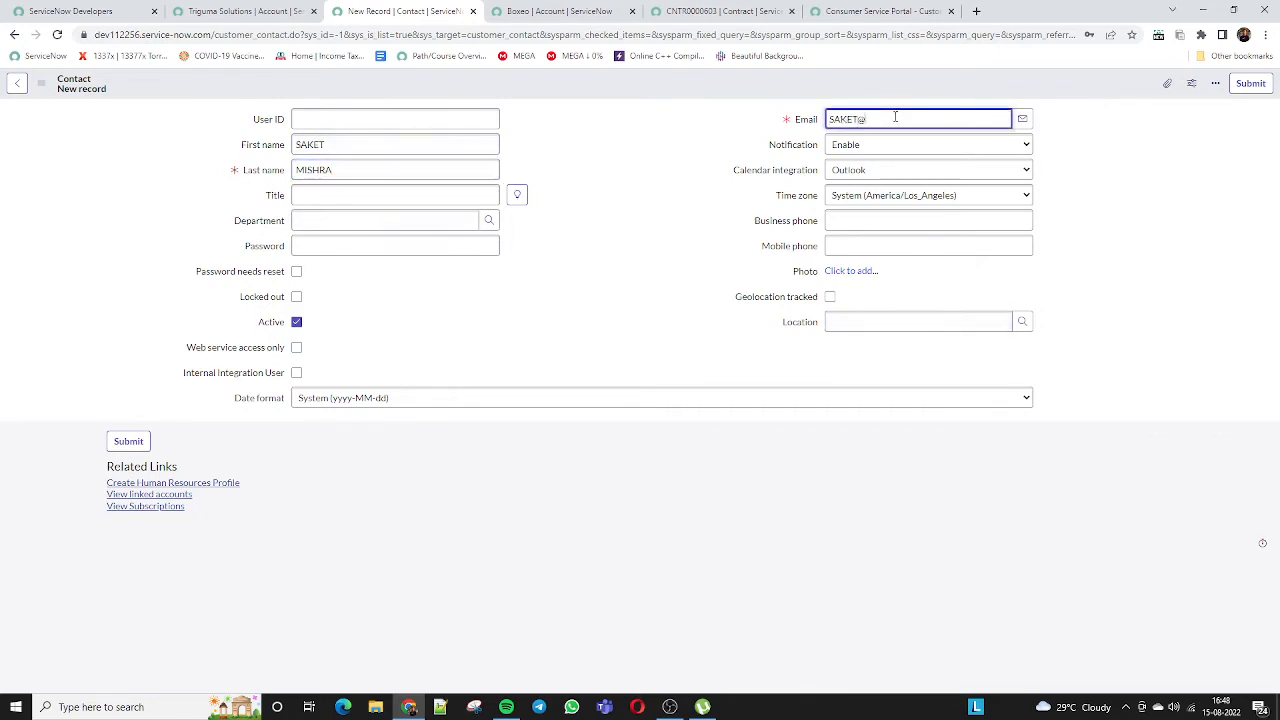
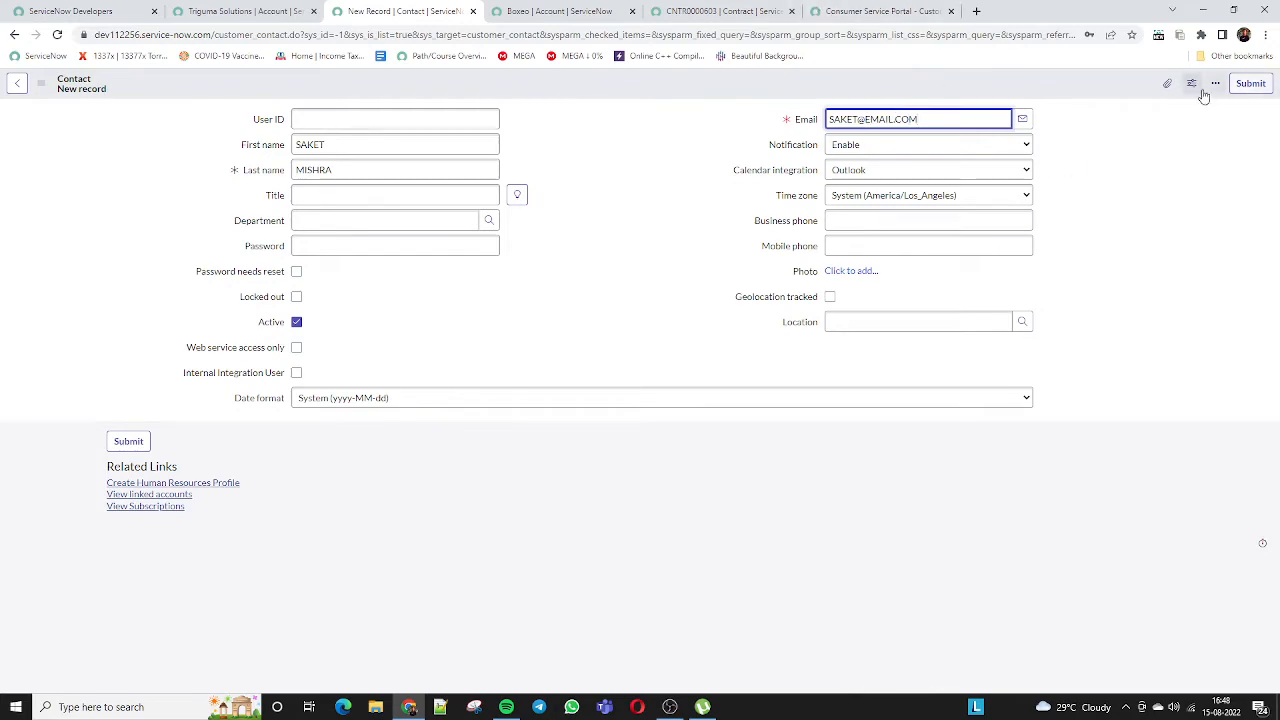
{"action": "left_click", "coordinate": [1250, 83]}
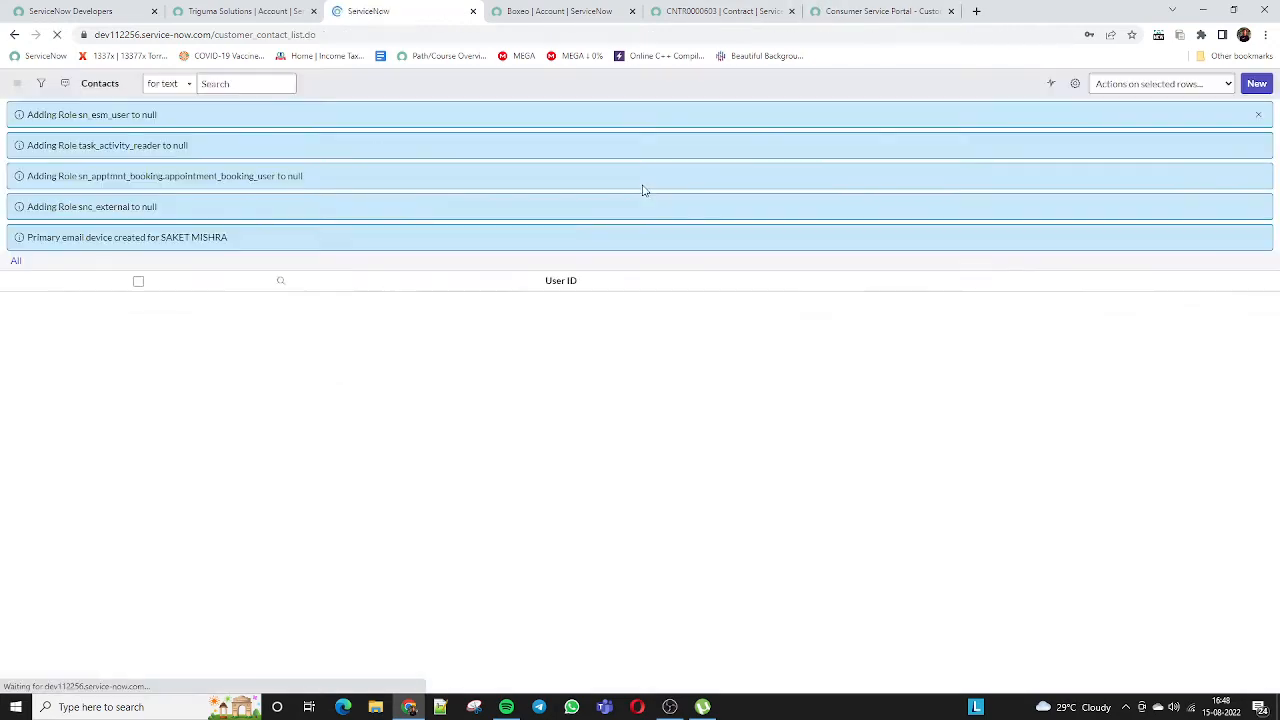
Dismiss the password-save prompt and reload the Triguma Solutions account form
{"action": "left_click", "coordinate": [1108, 225]}
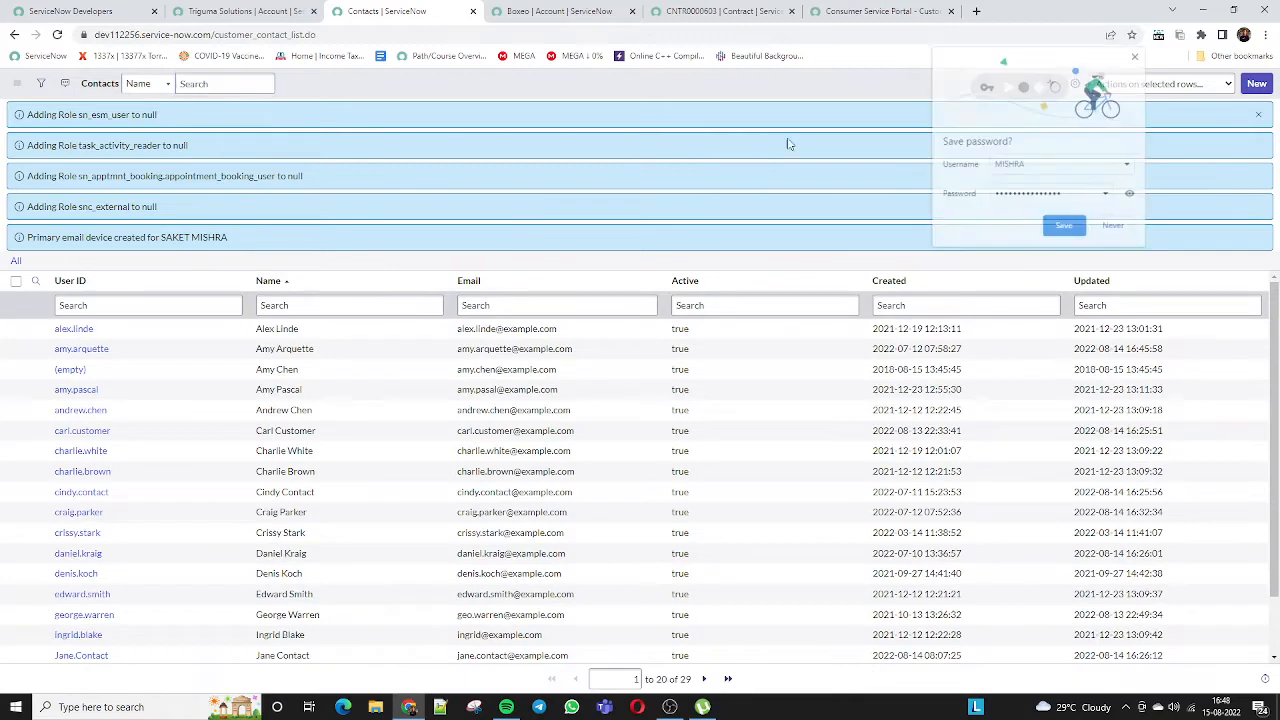
{"action": "left_click", "coordinate": [213, 12]}
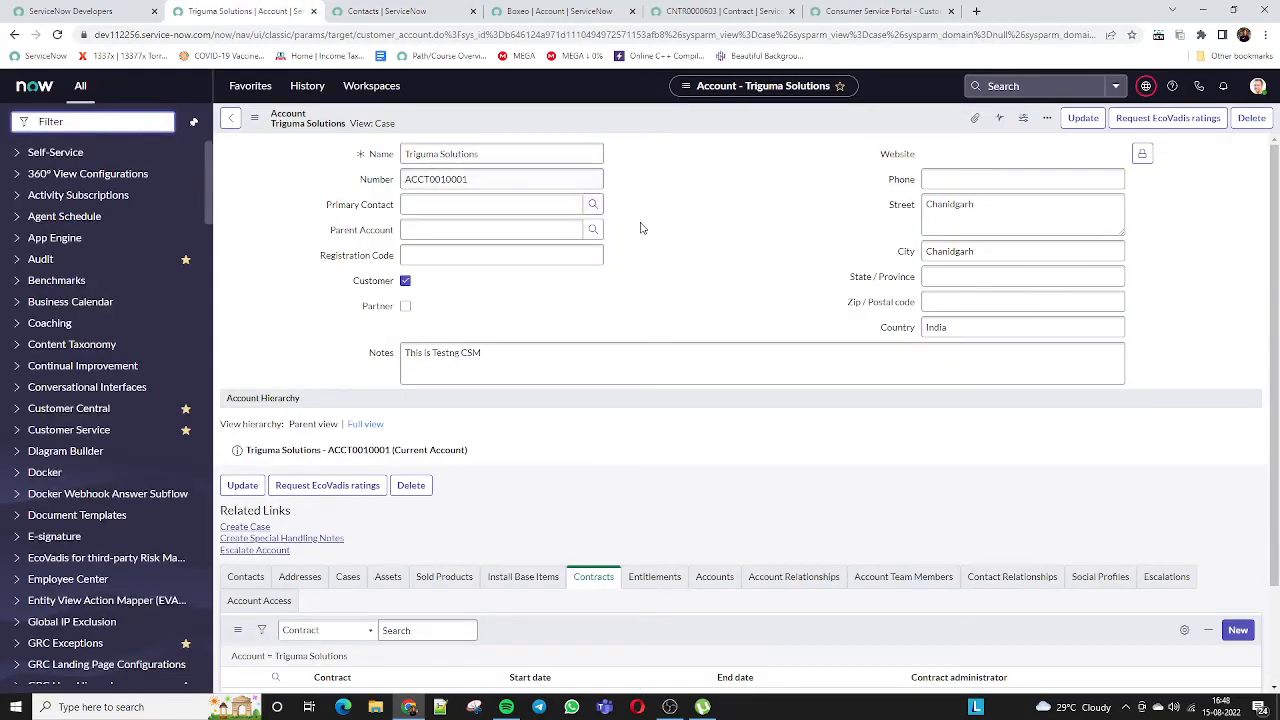
{"action": "right_click", "coordinate": [644, 124]}
{"action": "left_click", "coordinate": [688, 313]}
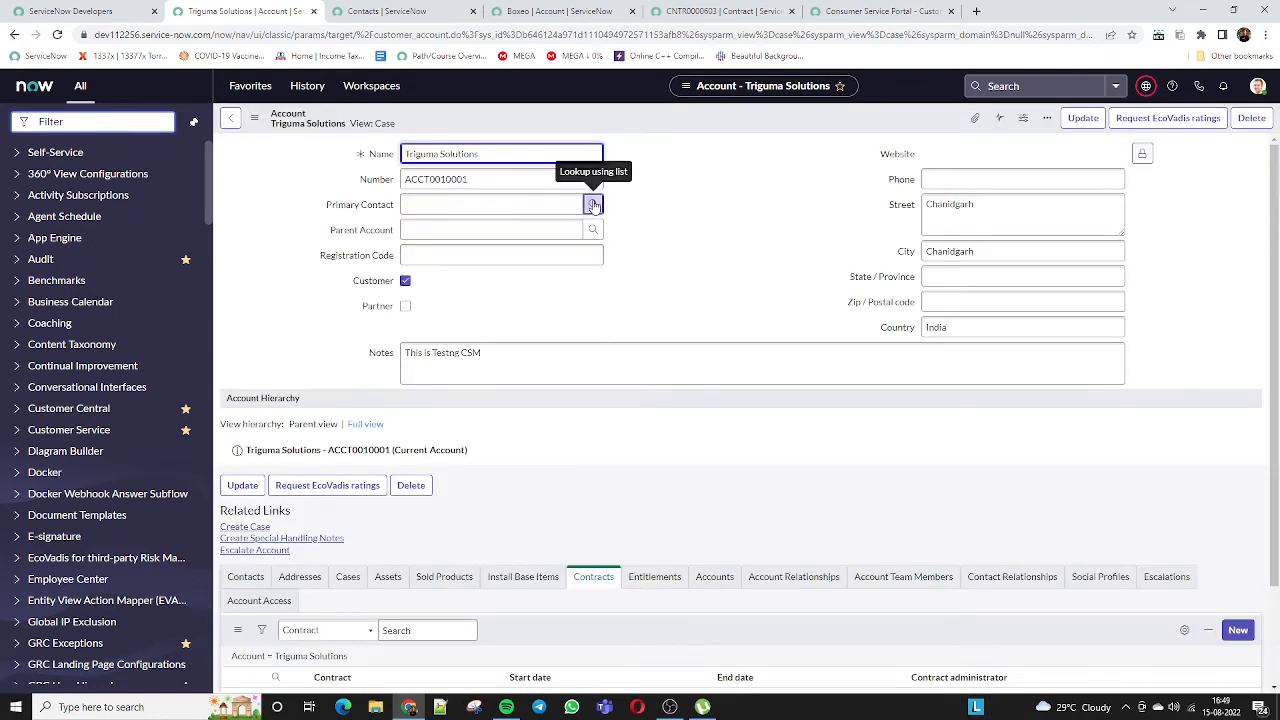
Check the Primary Contact lookup, find it lists no contacts, and close it
{"action": "left_click", "coordinate": [593, 205]}
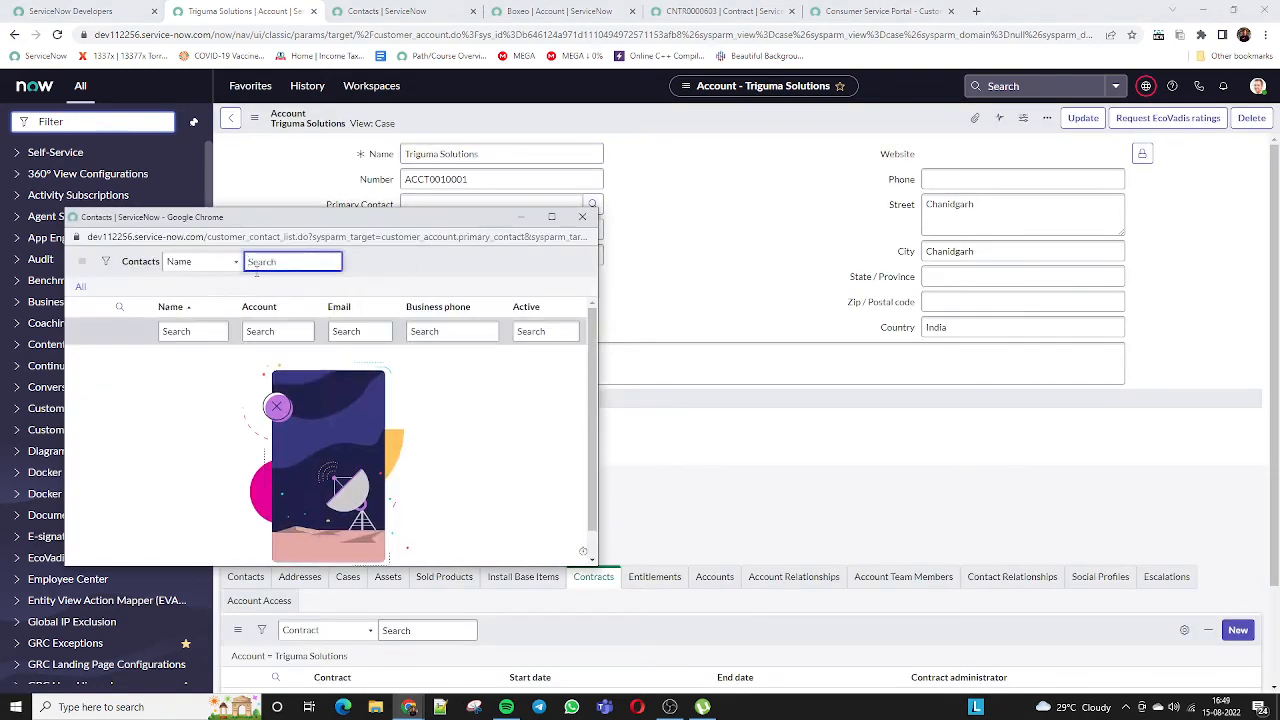
{"action": "left_click_drag", "start_coordinate": [274, 224], "coordinate": [396, 147]}
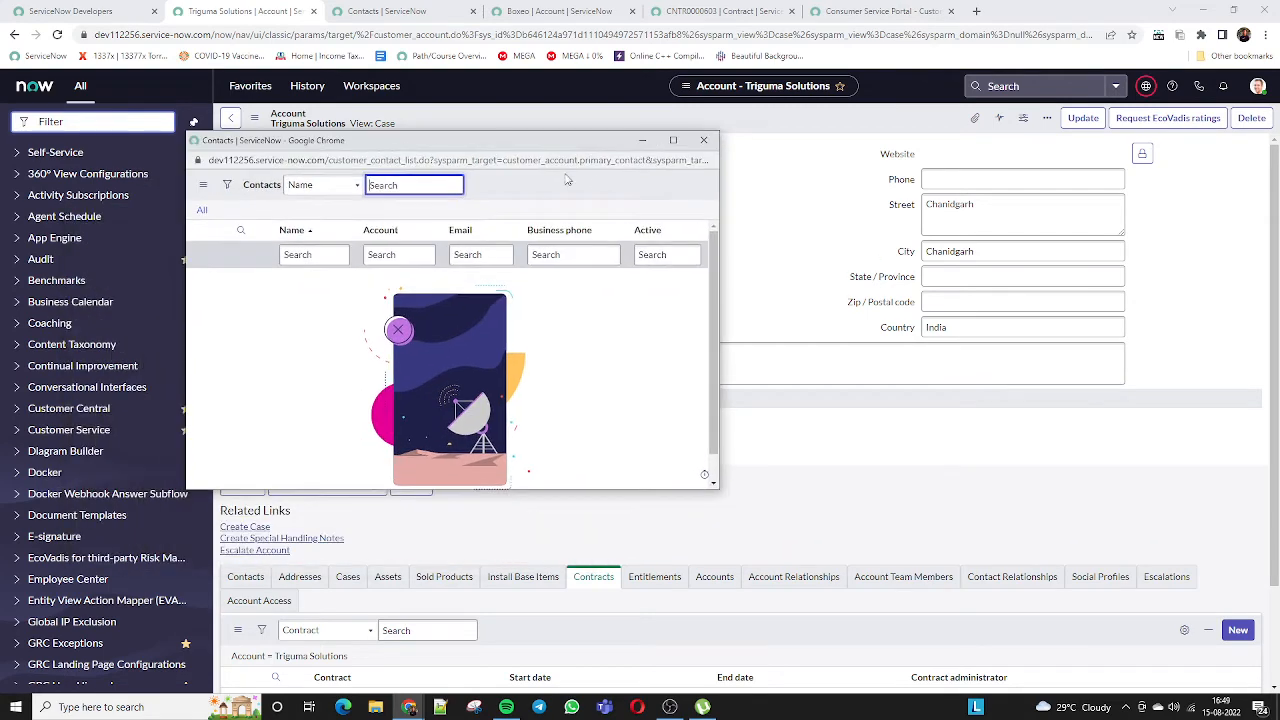
{"action": "left_click", "coordinate": [704, 139]}
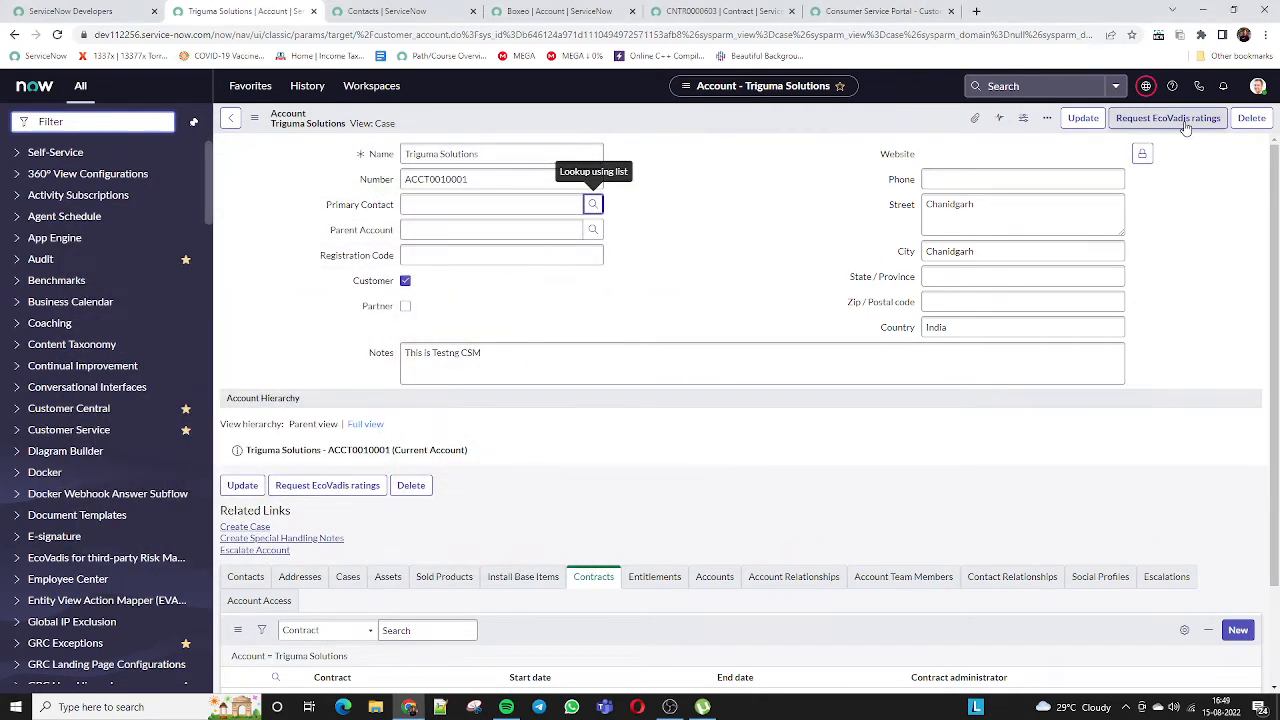
{"action": "mouse_move", "coordinate": [1274, 234]}
{"action": "left_mouse_down"}
{"action": "mouse_move", "coordinate": [1274, 340]}
{"action": "mouse_move", "coordinate": [1274, 225]}
{"action": "left_mouse_up"}
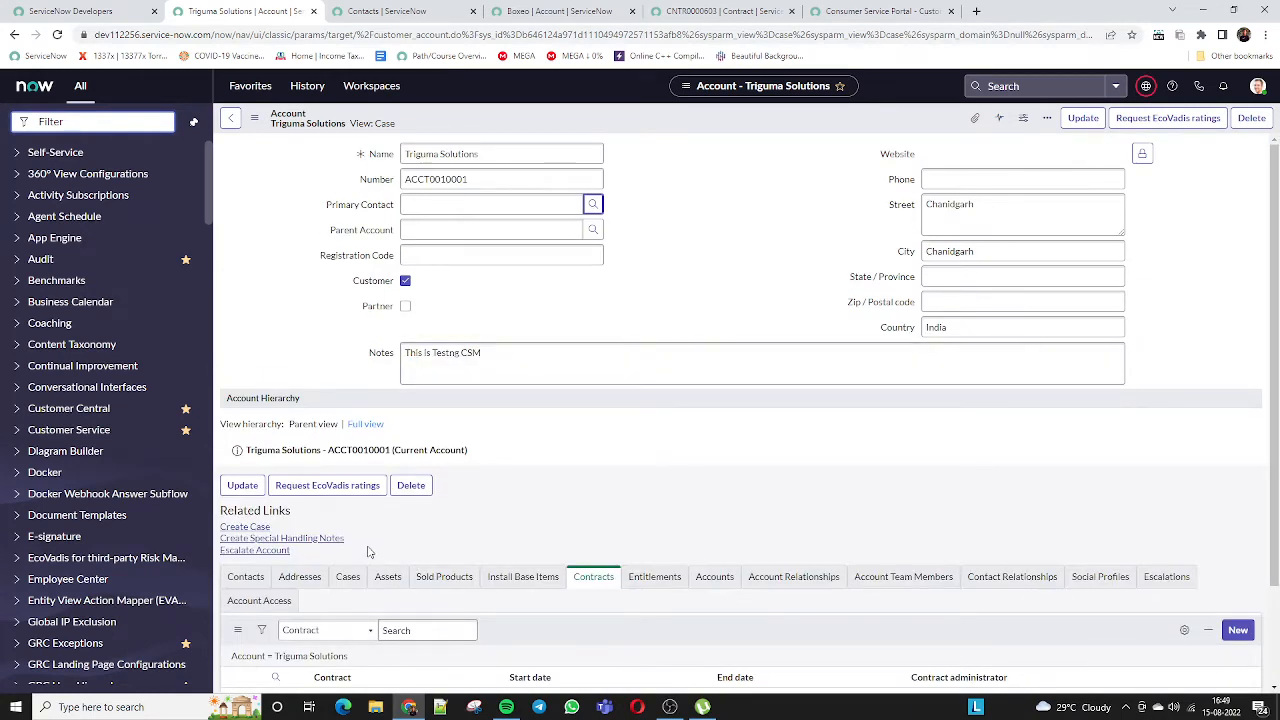
Request EcoVadis ratings for the account and read the resulting error message
{"action": "left_click", "coordinate": [940, 225]}
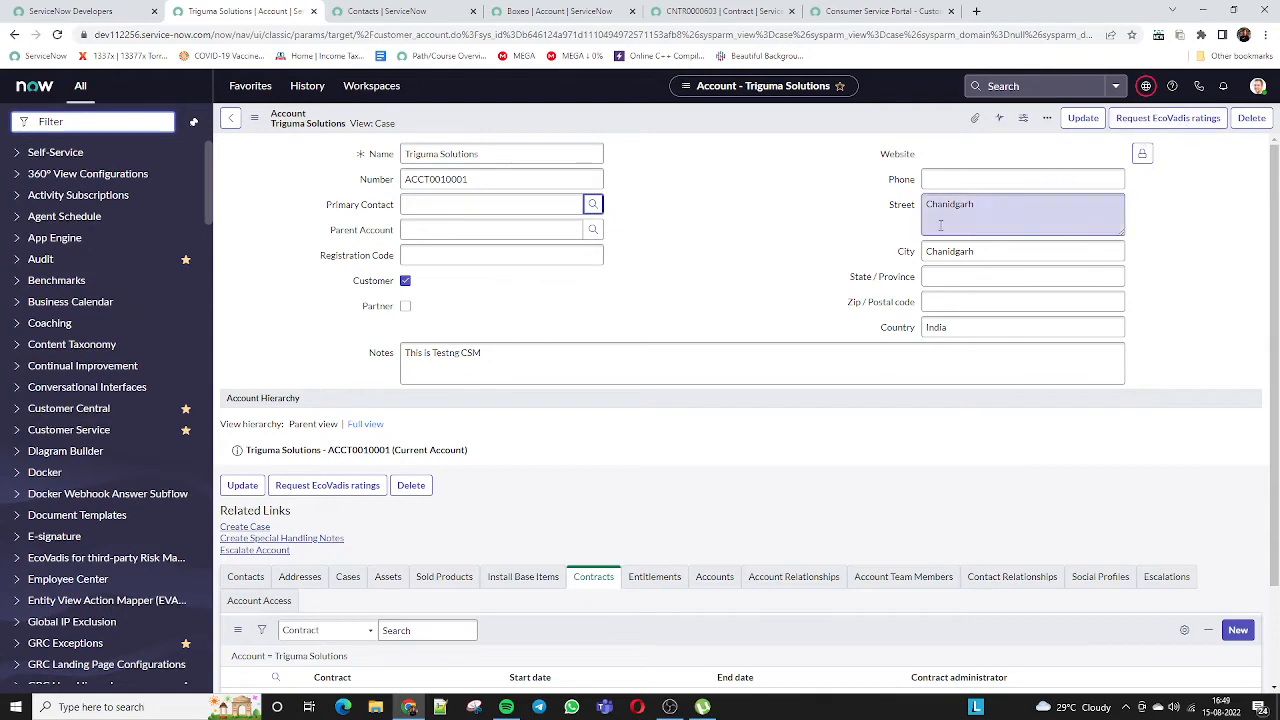
{"action": "scroll", "coordinate": [1274, 300], "scroll_direction": "down", "scroll_amount": 2}
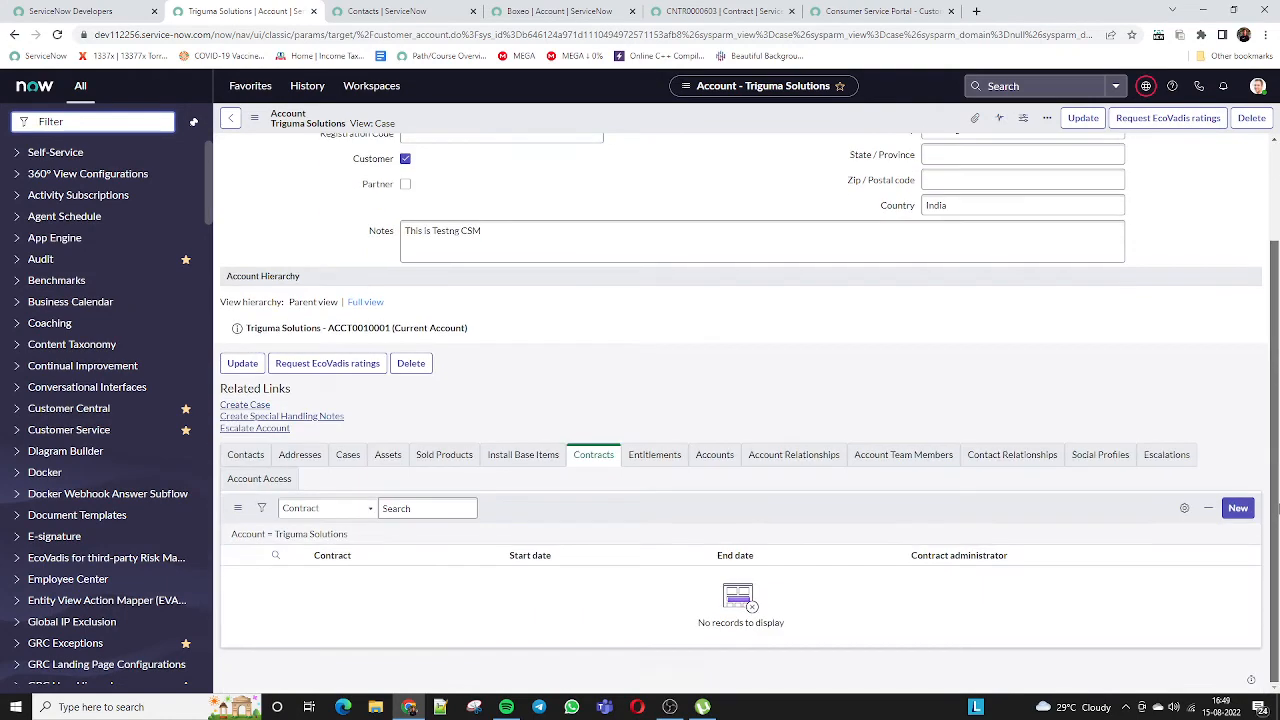
{"action": "scroll", "coordinate": [1274, 300], "scroll_direction": "up", "scroll_amount": 2}
{"action": "left_click", "coordinate": [1166, 118]}
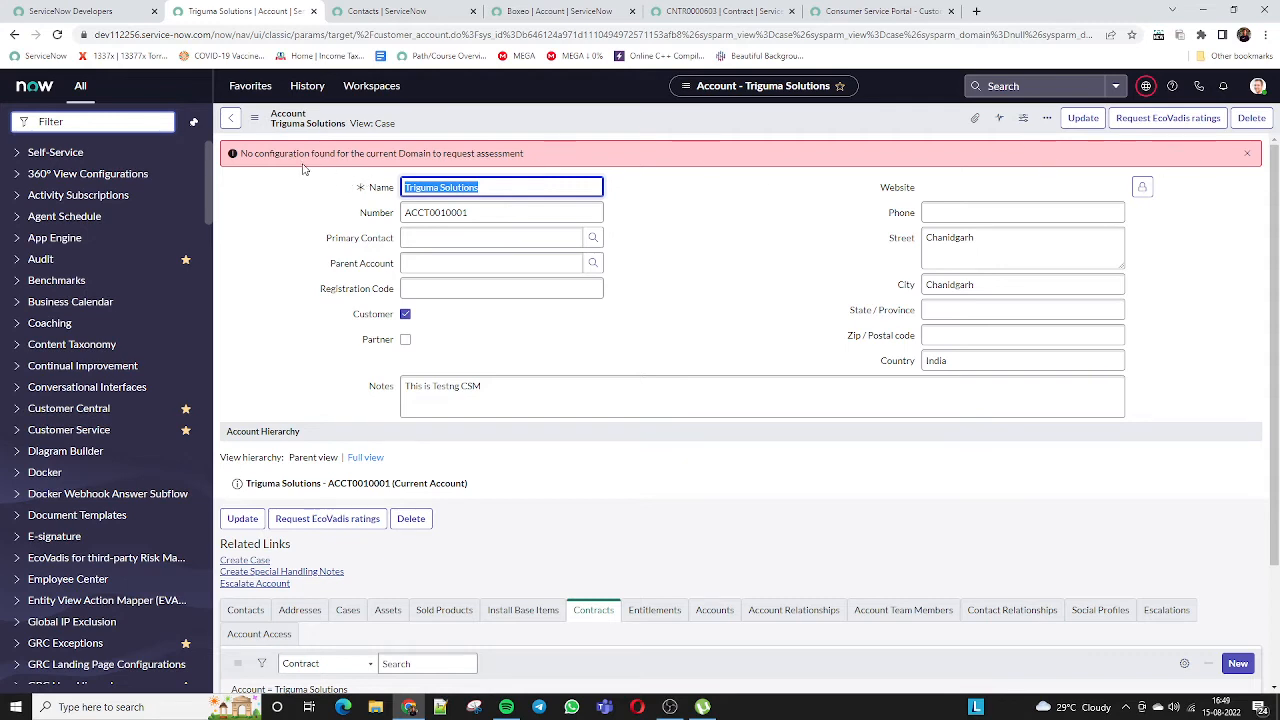
{"action": "left_click_drag", "start_coordinate": [315, 153], "coordinate": [566, 160]}
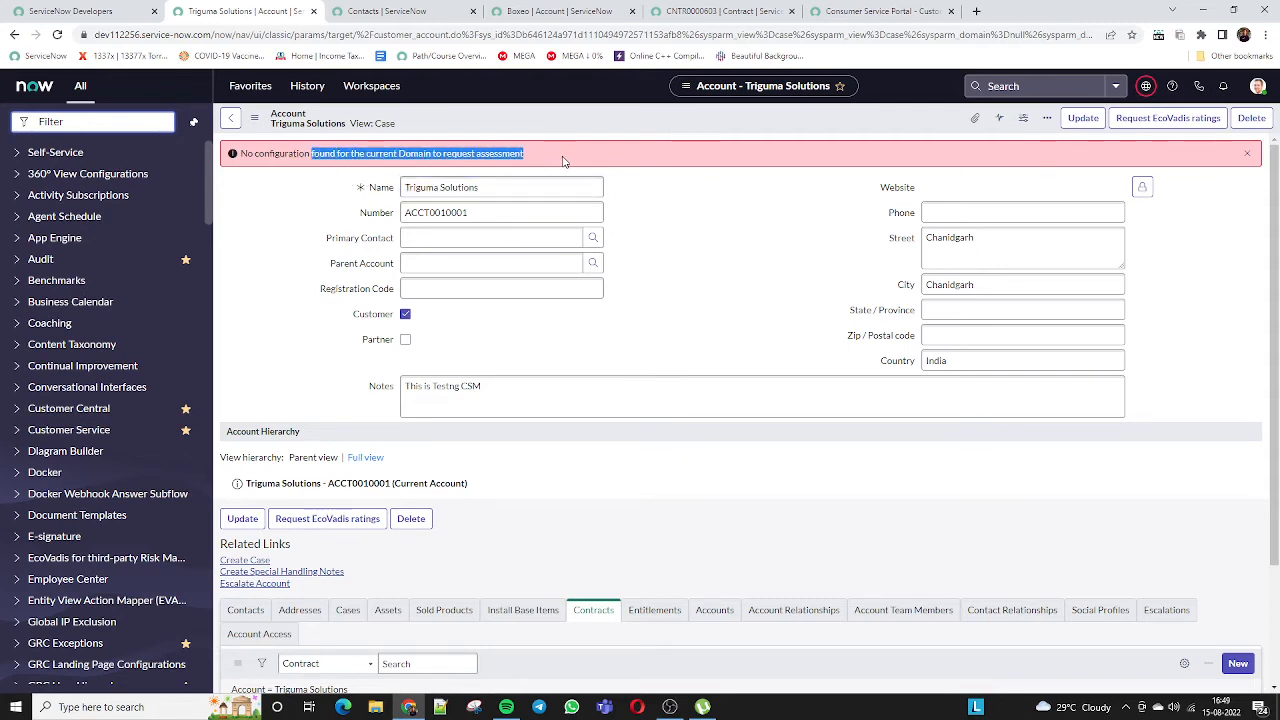
{"action": "left_click", "coordinate": [568, 160]}
Show the account hierarchy, then start a new contact from the account's Contacts related list
{"action": "scroll", "coordinate": [311, 400], "scroll_direction": "down", "scroll_amount": 5}
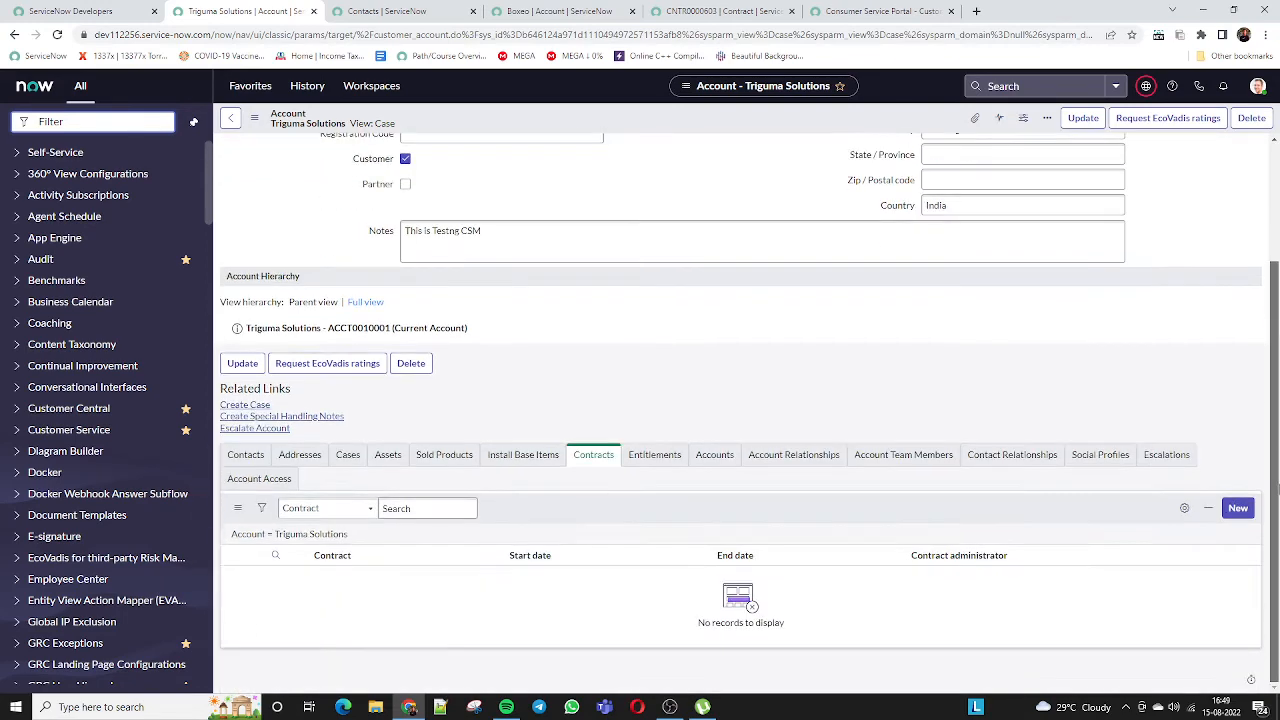
{"action": "left_click", "coordinate": [362, 303]}
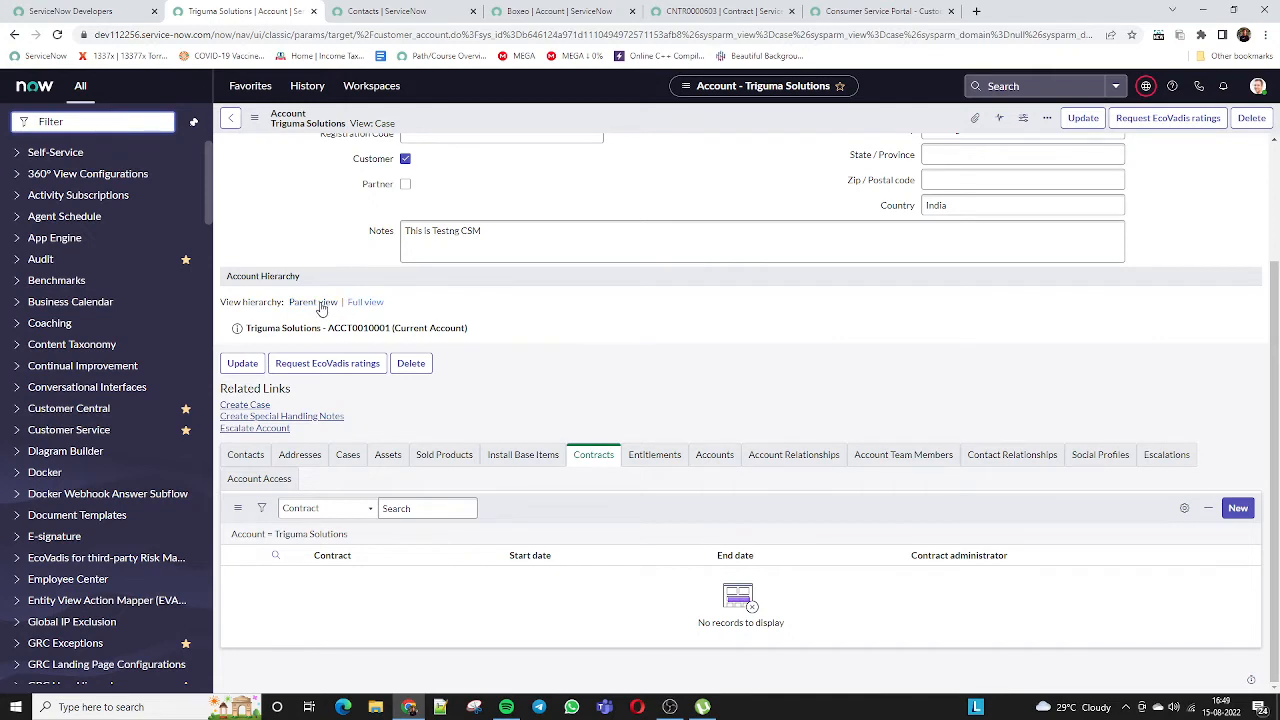
{"action": "left_click", "coordinate": [362, 304]}
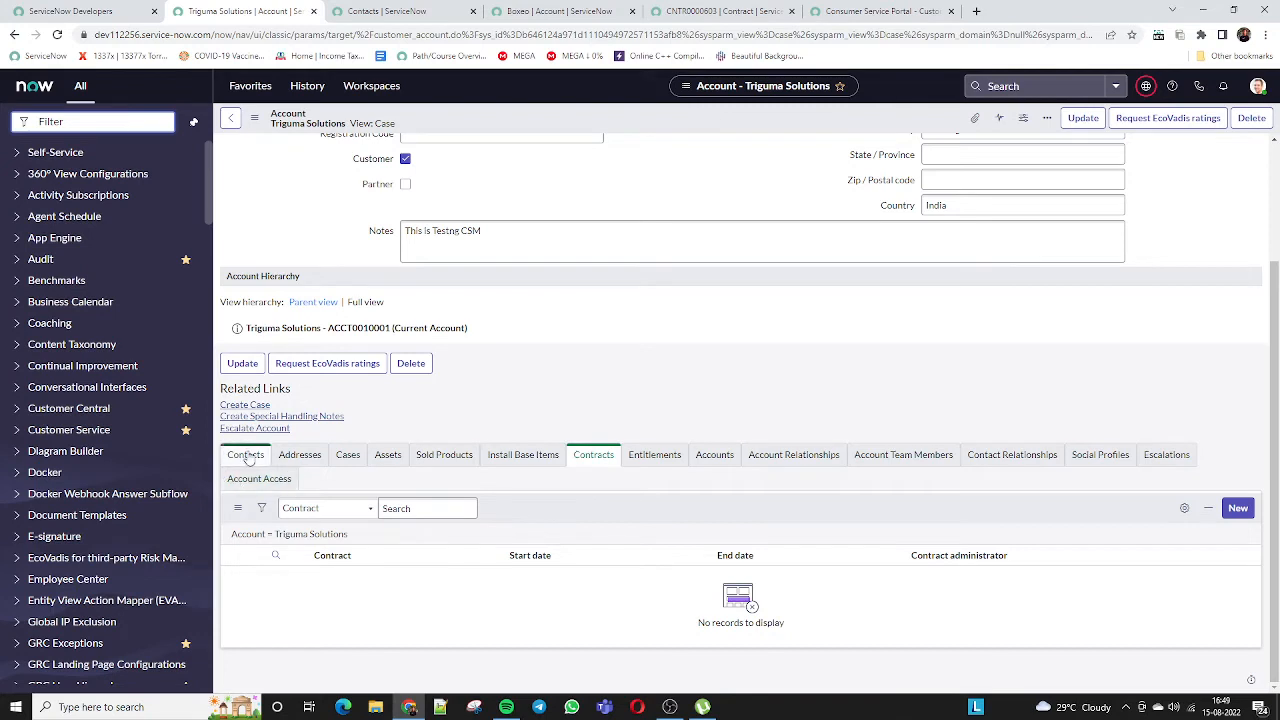
{"action": "left_click", "coordinate": [246, 455]}
{"action": "left_click", "coordinate": [1236, 509]}
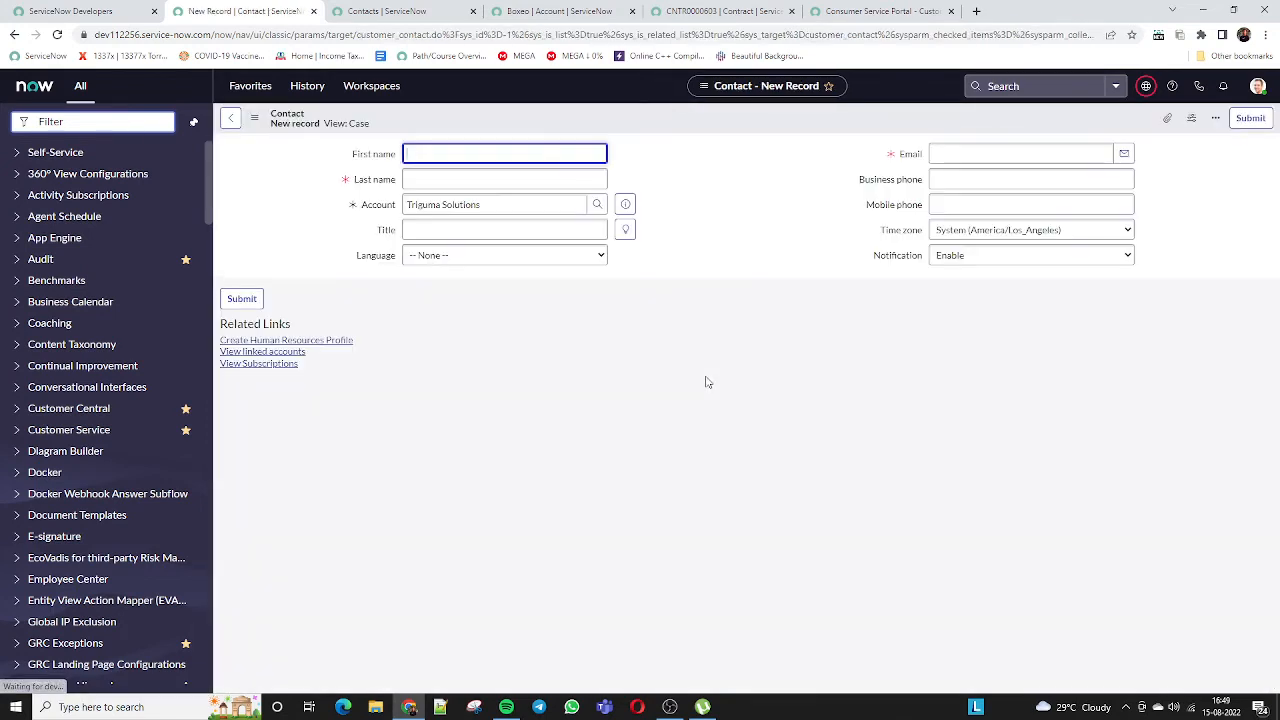
Enter the contact's first name, last name and e-mail, then submit the record
{"action": "left_click", "coordinate": [444, 171]}
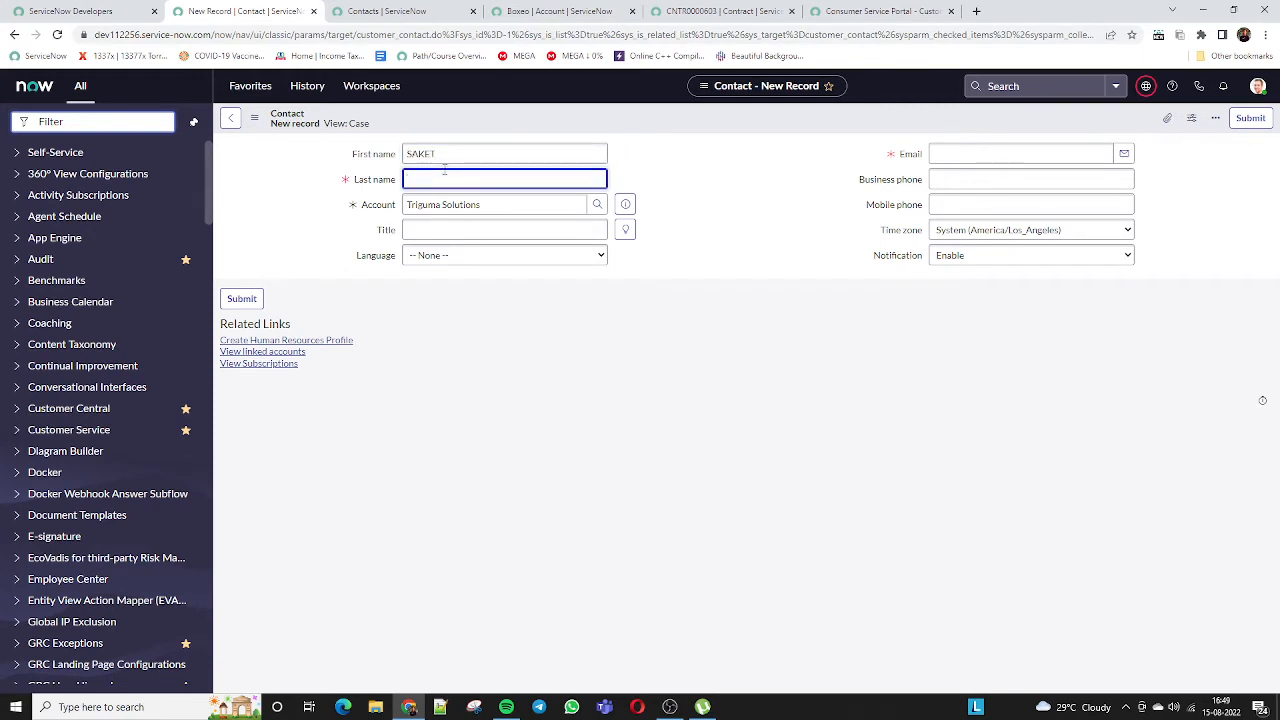
{"action": "left_click", "coordinate": [997, 160]}
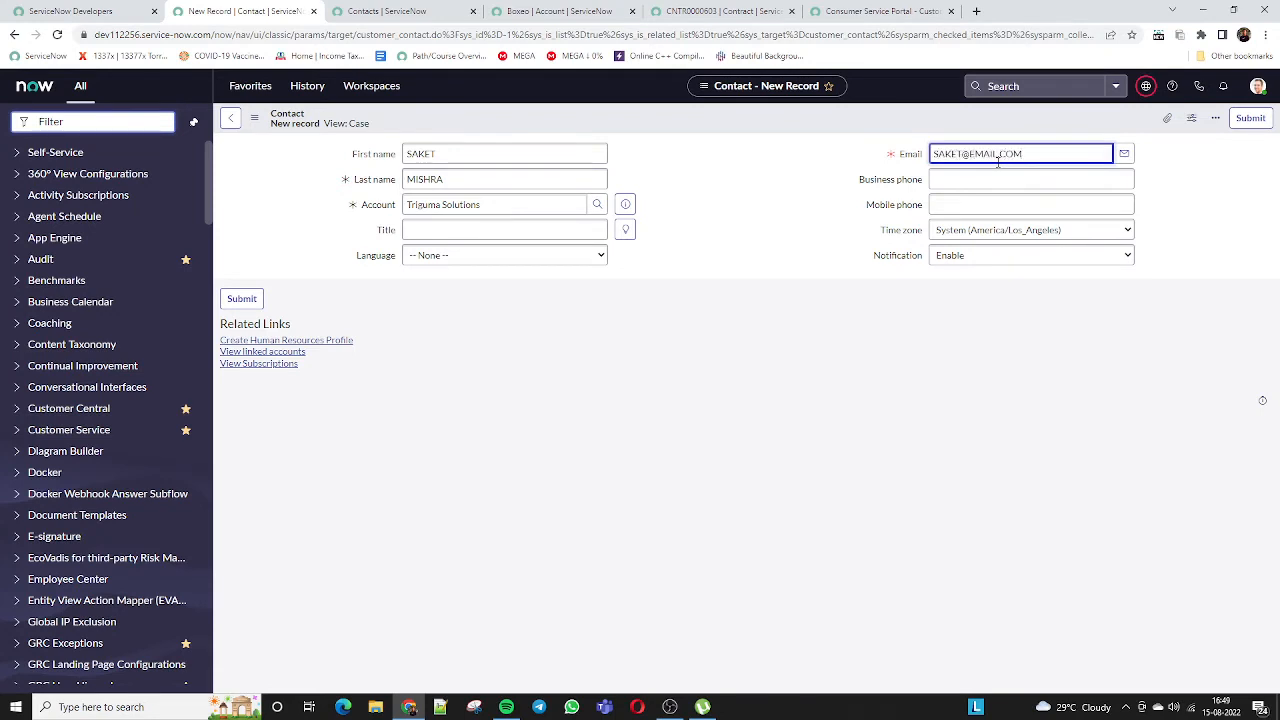
{"action": "left_click", "coordinate": [1240, 127]}
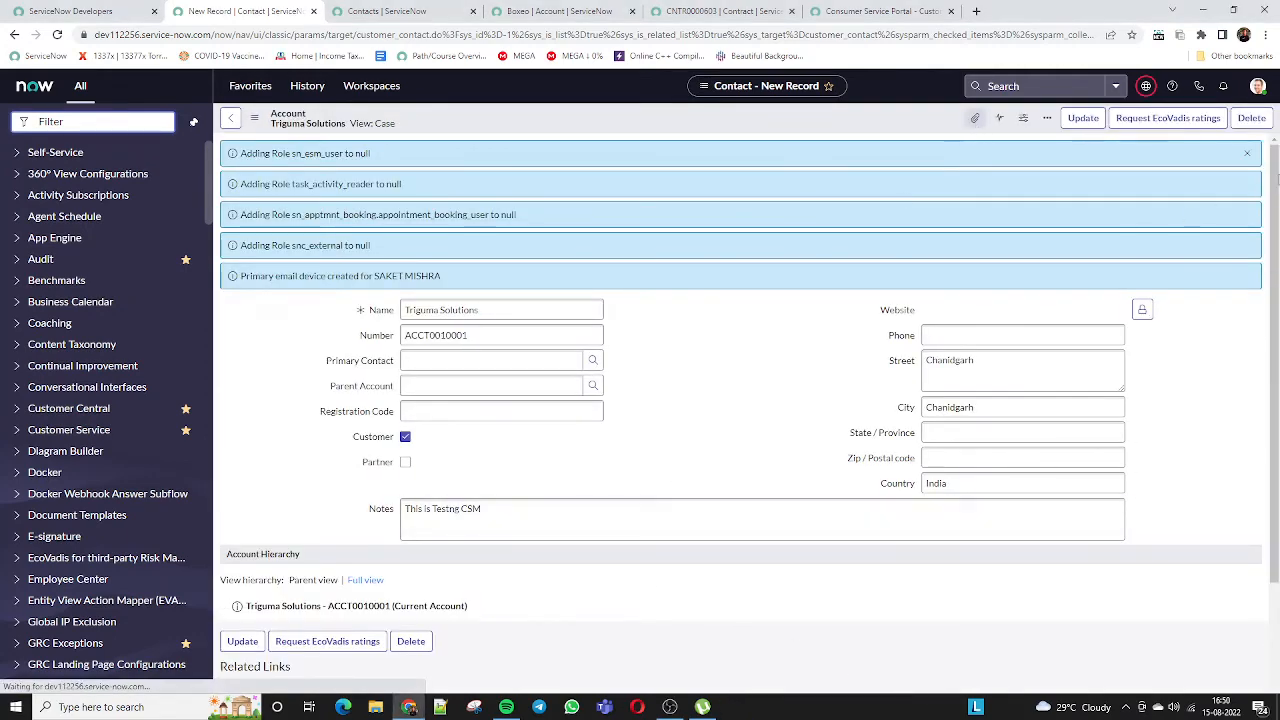
{"action": "left_click", "coordinate": [1247, 154]}
Scroll the account to confirm the new contact appears in the Contacts (1) related list
{"action": "scroll", "coordinate": [508, 514], "scroll_direction": "down", "scroll_amount": 2}
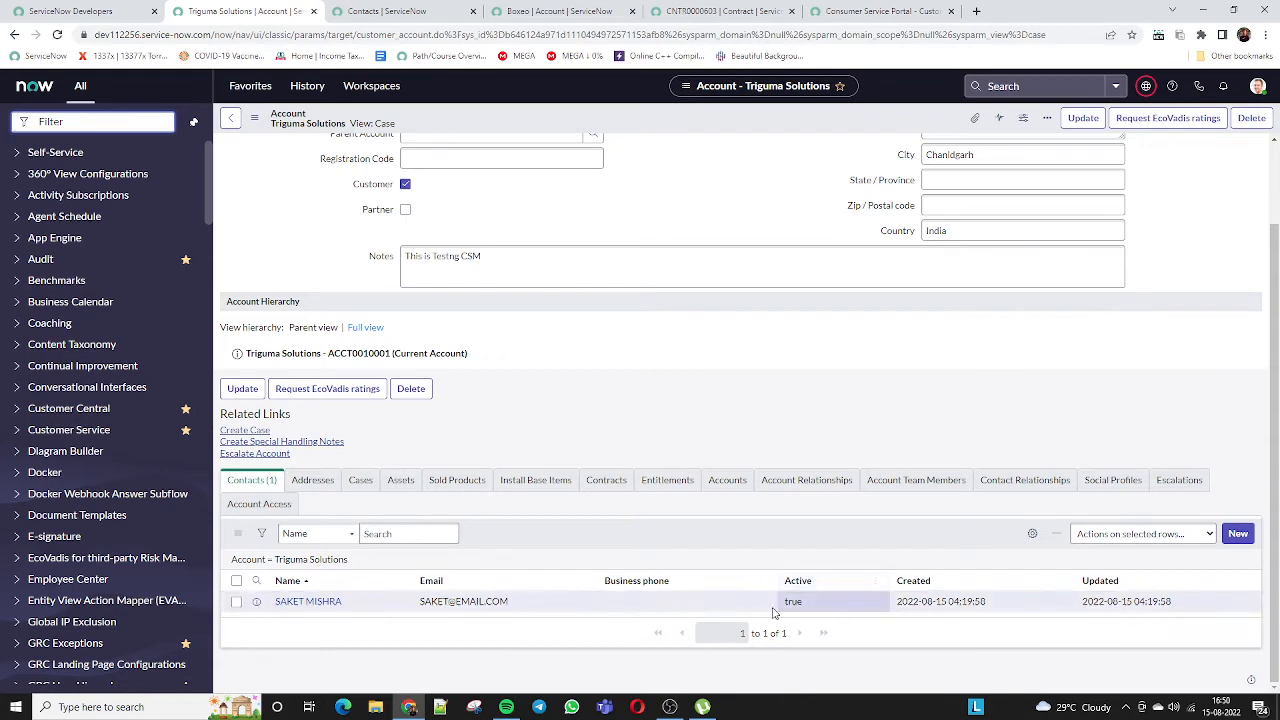
{"action": "scroll", "coordinate": [517, 512], "scroll_direction": "up", "scroll_amount": 1}
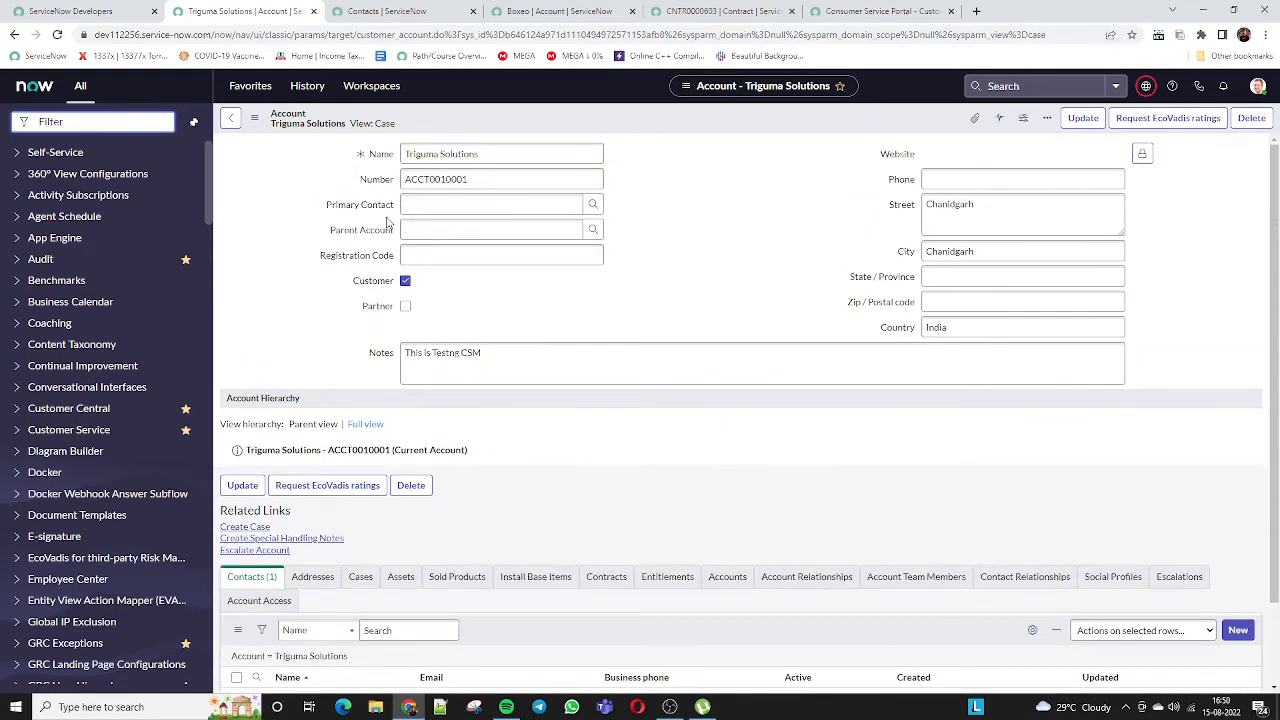
{"action": "scroll", "coordinate": [360, 628], "scroll_direction": "down", "scroll_amount": 1}
{"action": "left_click_drag", "start_coordinate": [272, 602], "coordinate": [343, 612]}
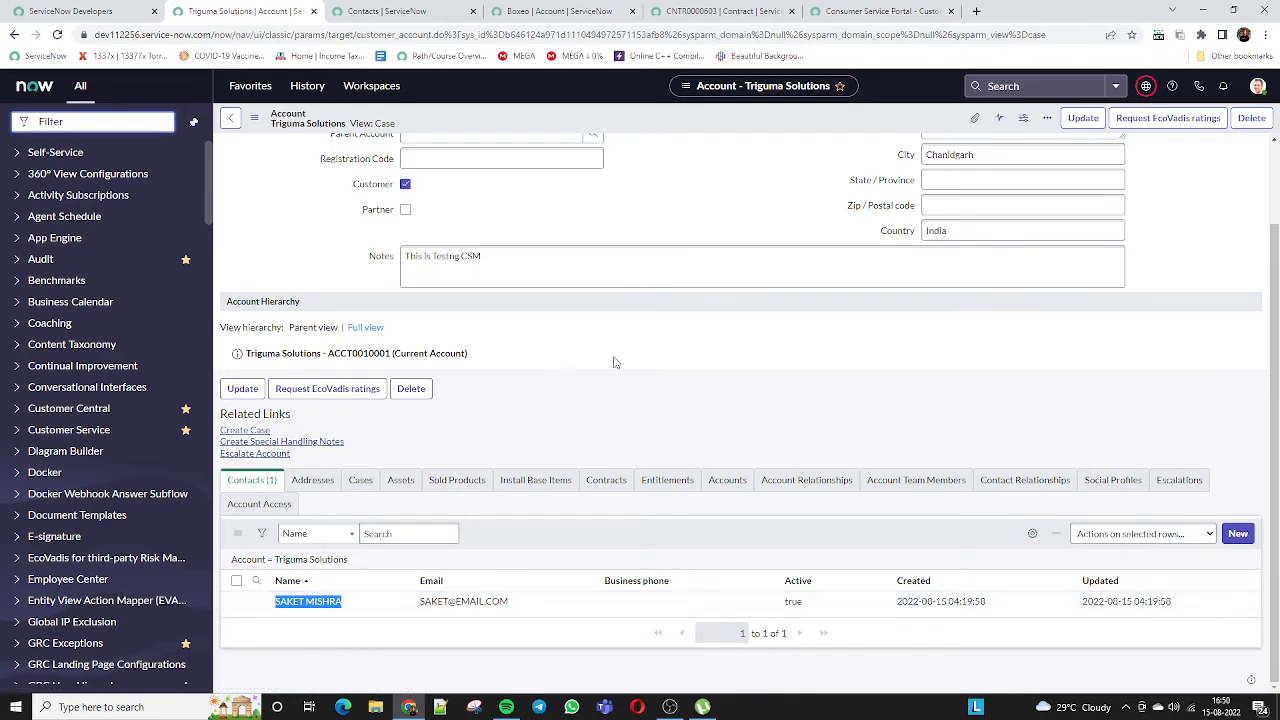
{"action": "scroll", "coordinate": [671, 466], "scroll_direction": "up", "scroll_amount": 1}
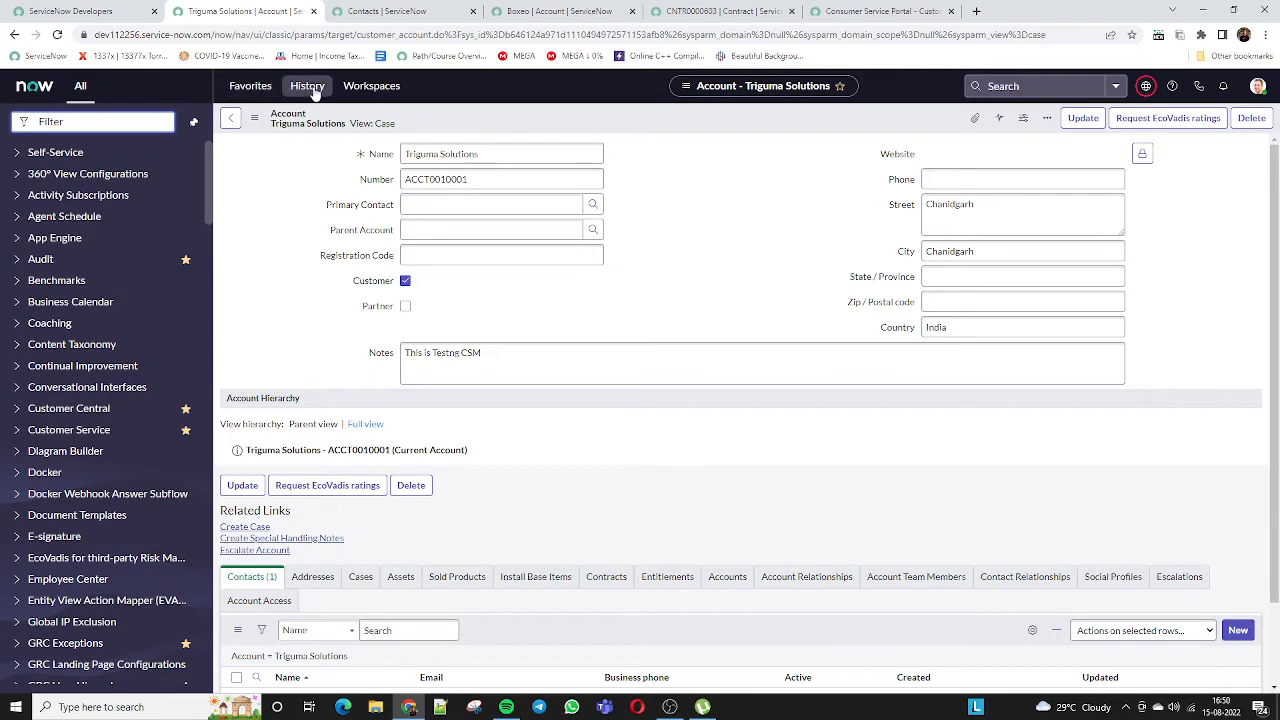
Open the Contacts list from Favorites, view the first contact's record, and return to the list
{"action": "left_click", "coordinate": [250, 86]}
{"action": "scroll", "coordinate": [320, 300], "scroll_direction": "down", "scroll_amount": 5}
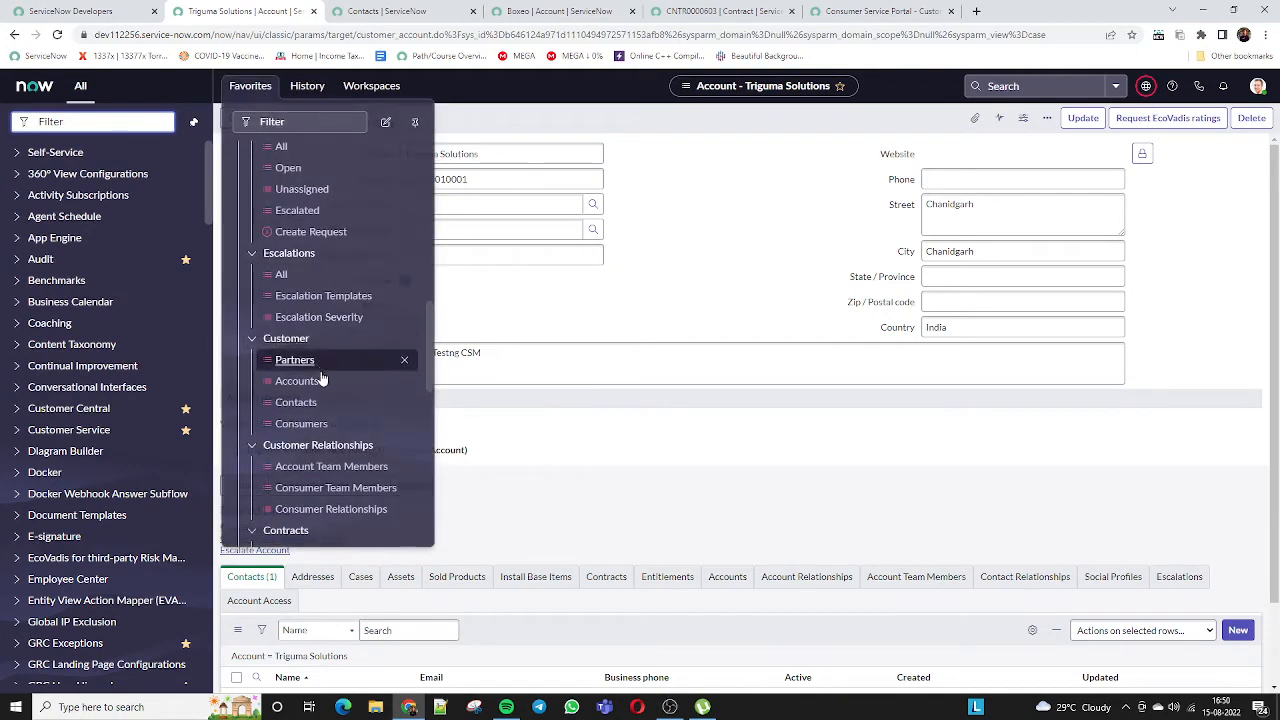
{"action": "left_click", "coordinate": [313, 402]}
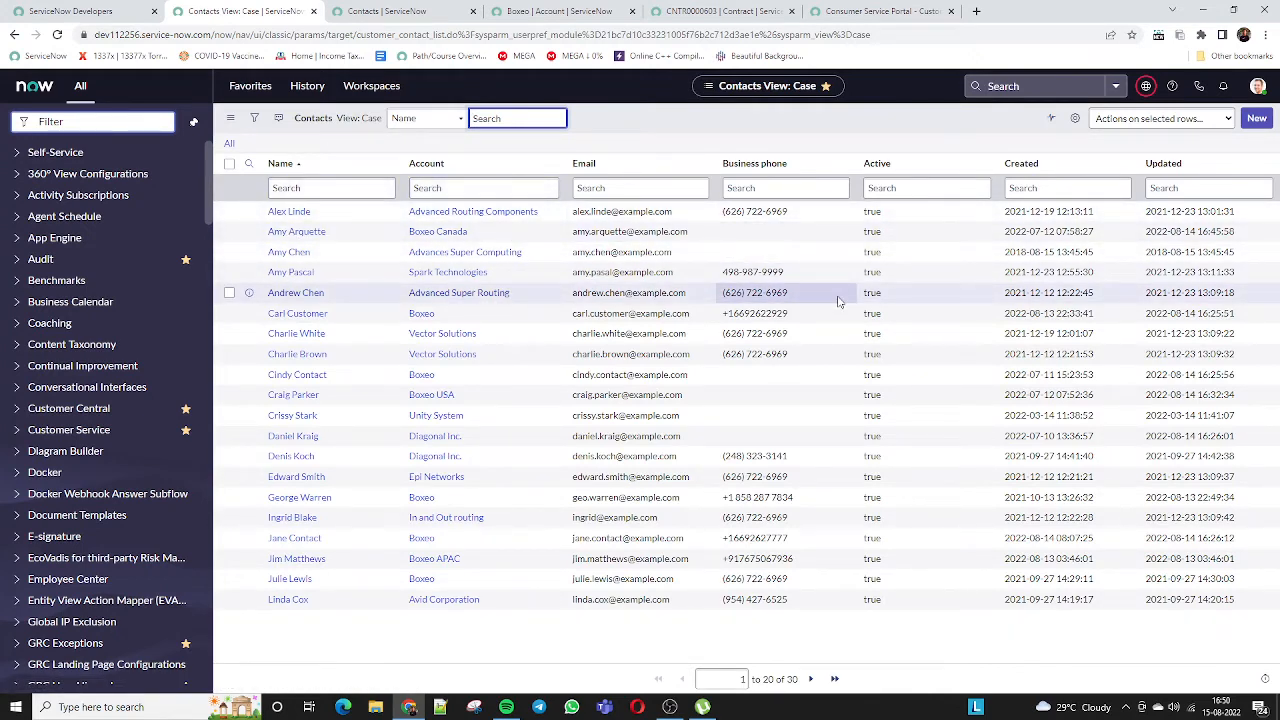
{"action": "left_click", "coordinate": [290, 212]}
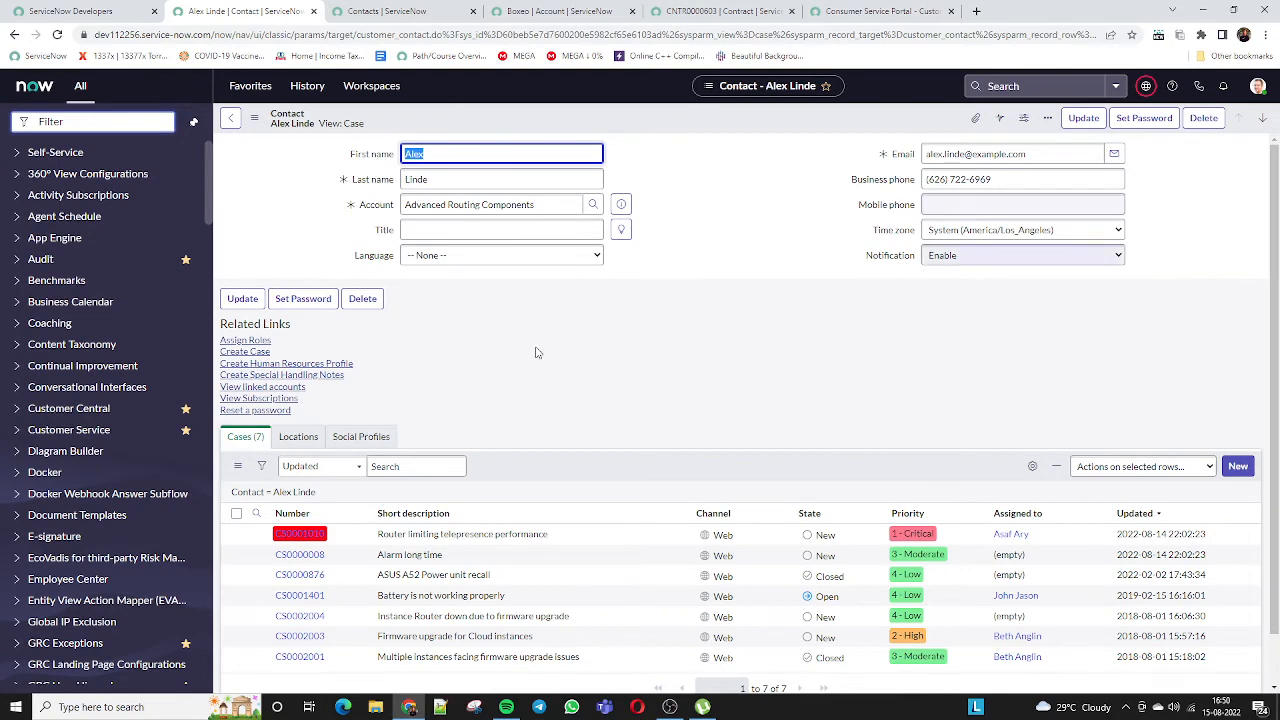
{"action": "left_click", "coordinate": [229, 119]}
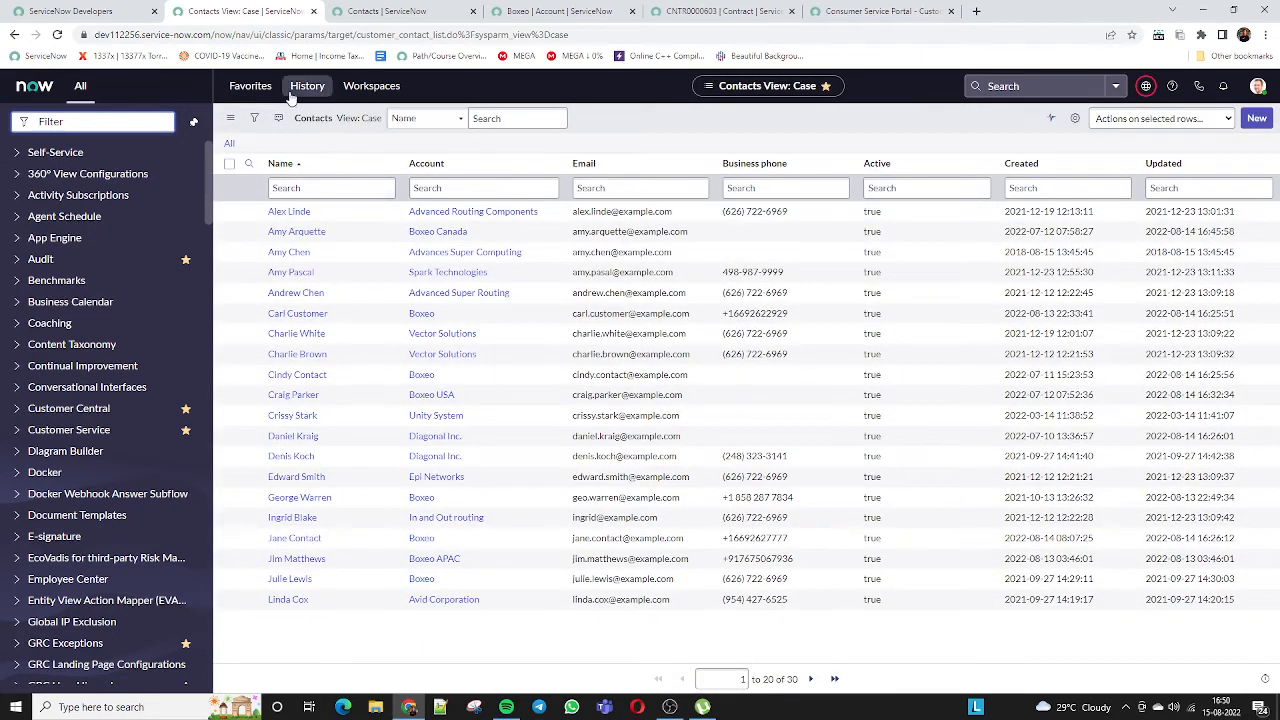
Open all contracts from the Favorites menu's Contract > Contracts > All entry
{"action": "left_click", "coordinate": [251, 90]}
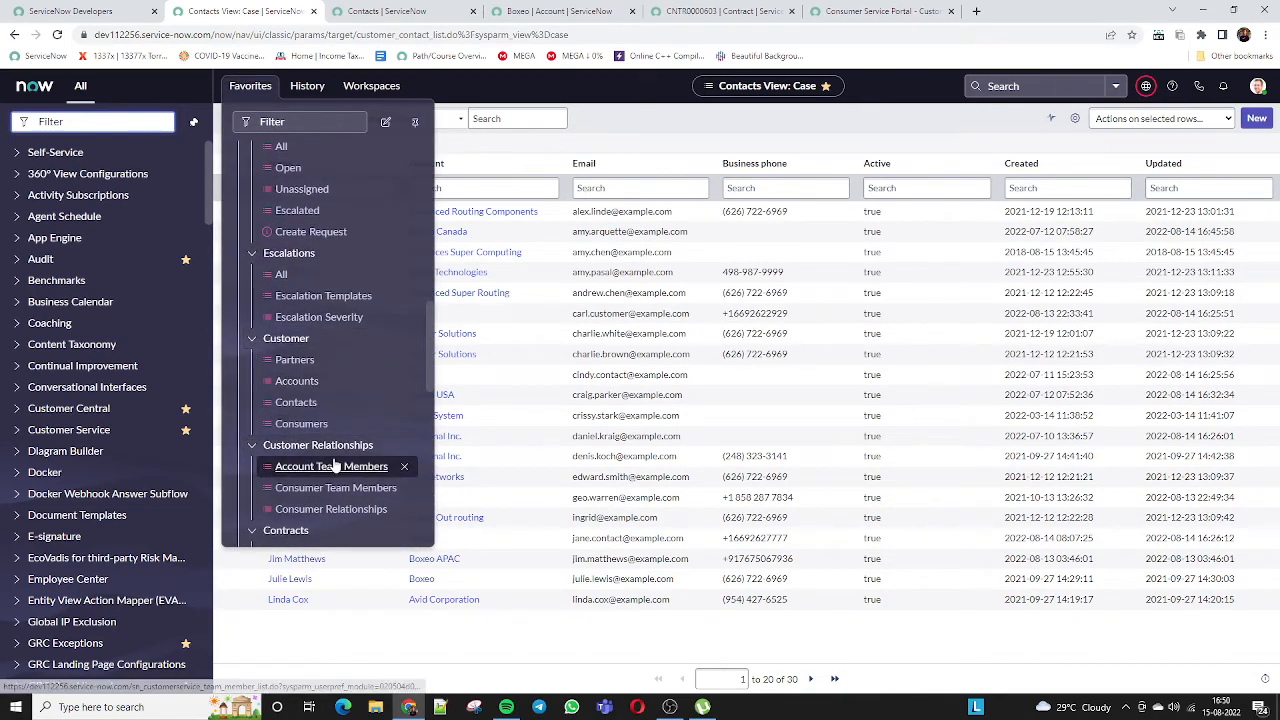
{"action": "scroll", "coordinate": [330, 425], "scroll_direction": "up", "scroll_amount": 3}
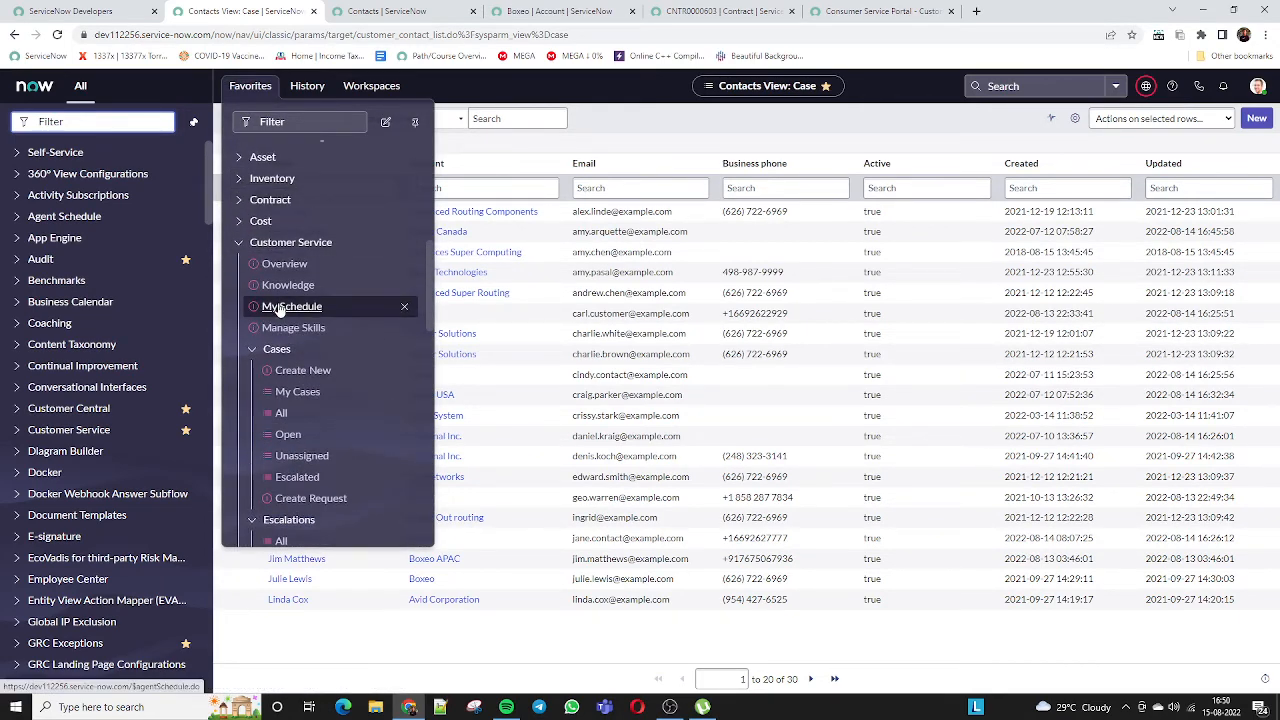
{"action": "left_click", "coordinate": [240, 200]}
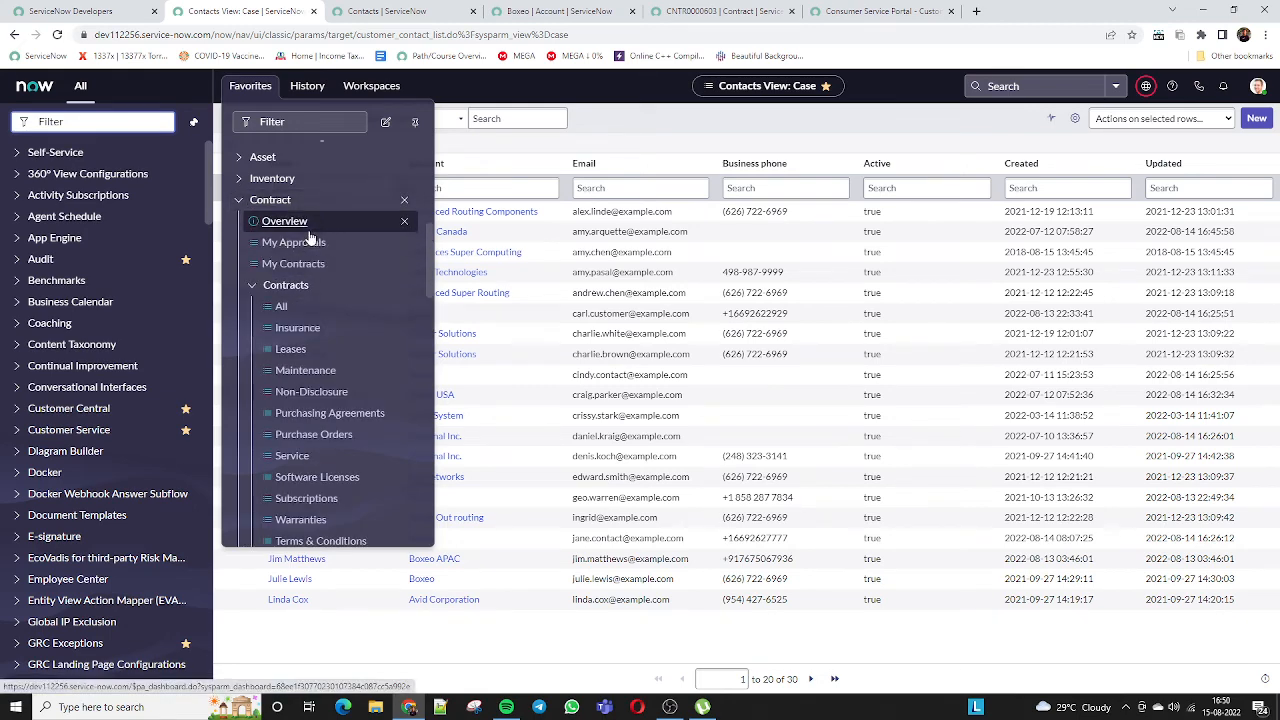
{"action": "left_click", "coordinate": [281, 307]}
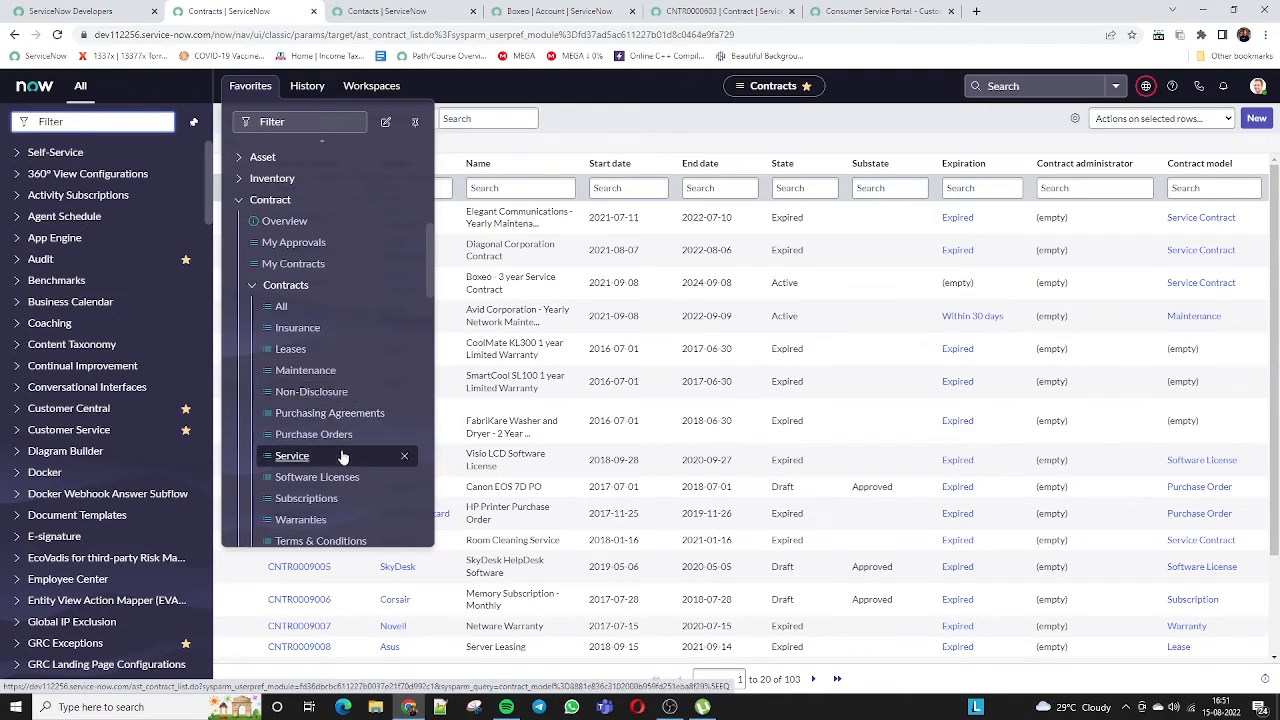
Open contract CNTR0000601 in a new browser tab and bring that tab forward
{"action": "scroll", "coordinate": [340, 478], "scroll_direction": "down", "scroll_amount": 1}
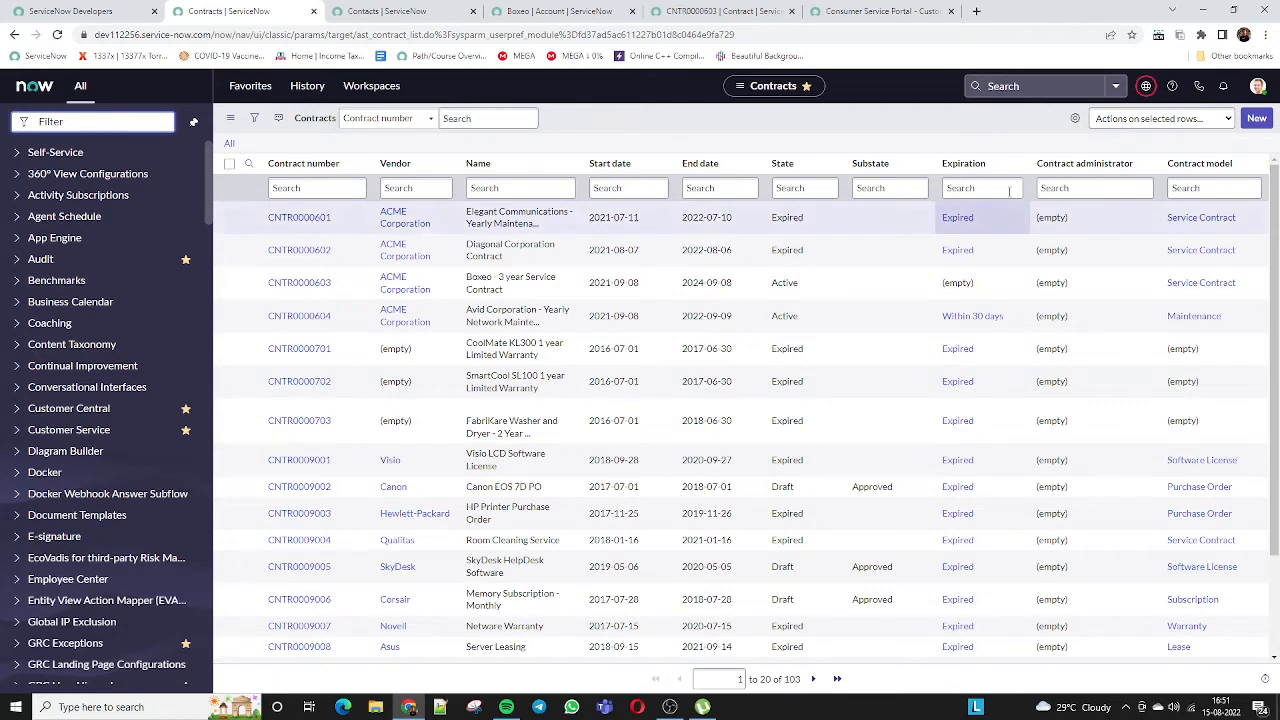
{"action": "left_click", "coordinate": [299, 218], "text": "ctrl"}
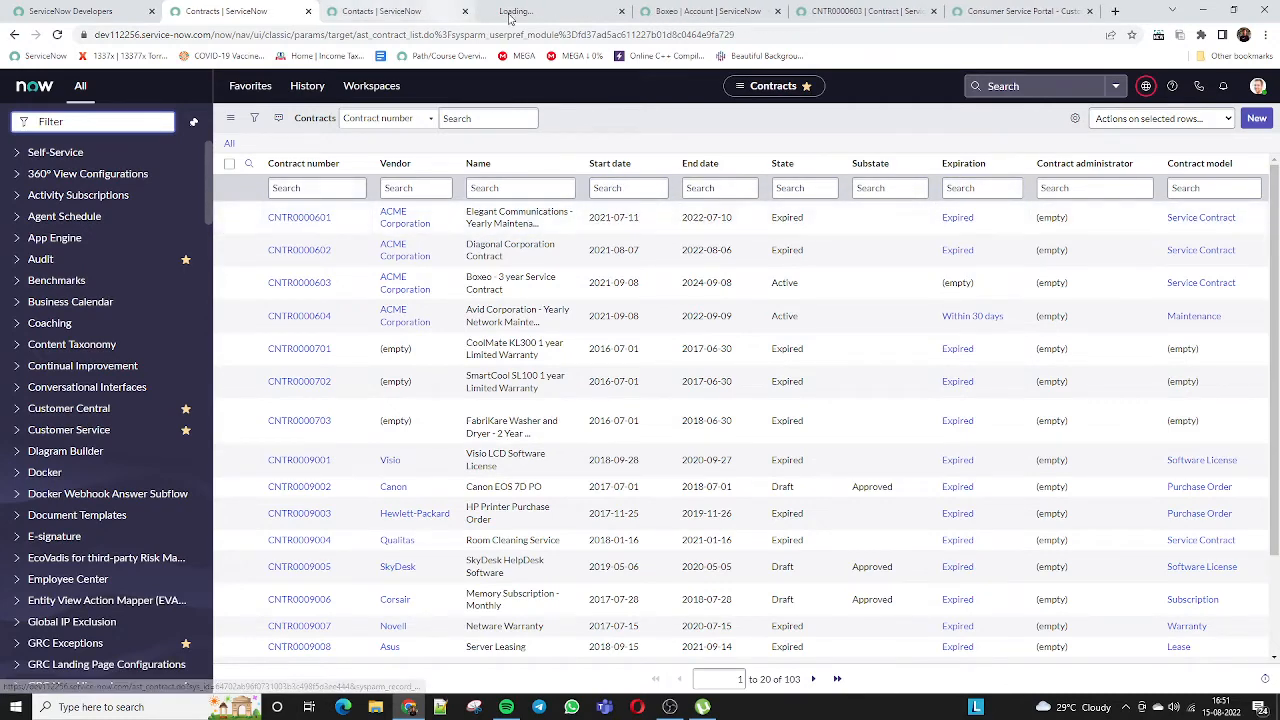
{"action": "left_click", "coordinate": [512, 12]}
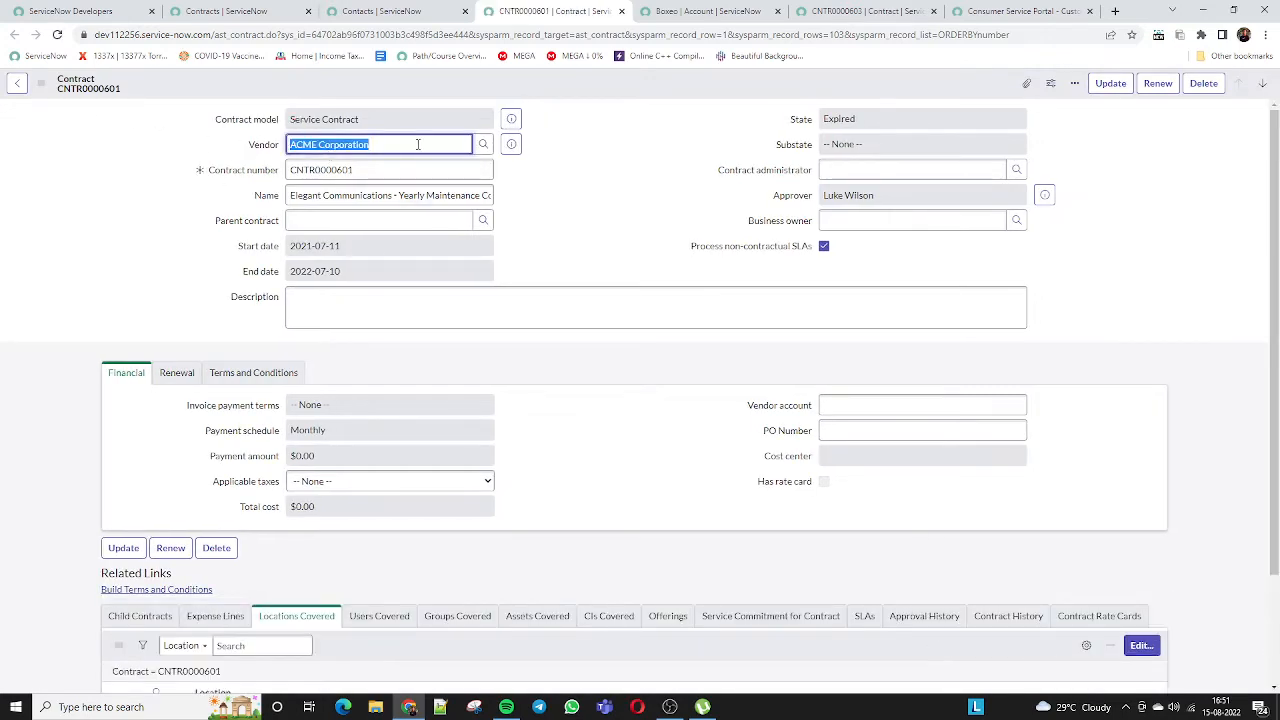
Inspect CNTR0000601's header fields, start a renewal, and close the renewal form without saving
{"action": "left_click", "coordinate": [226, 161]}
{"action": "left_click", "coordinate": [211, 183]}
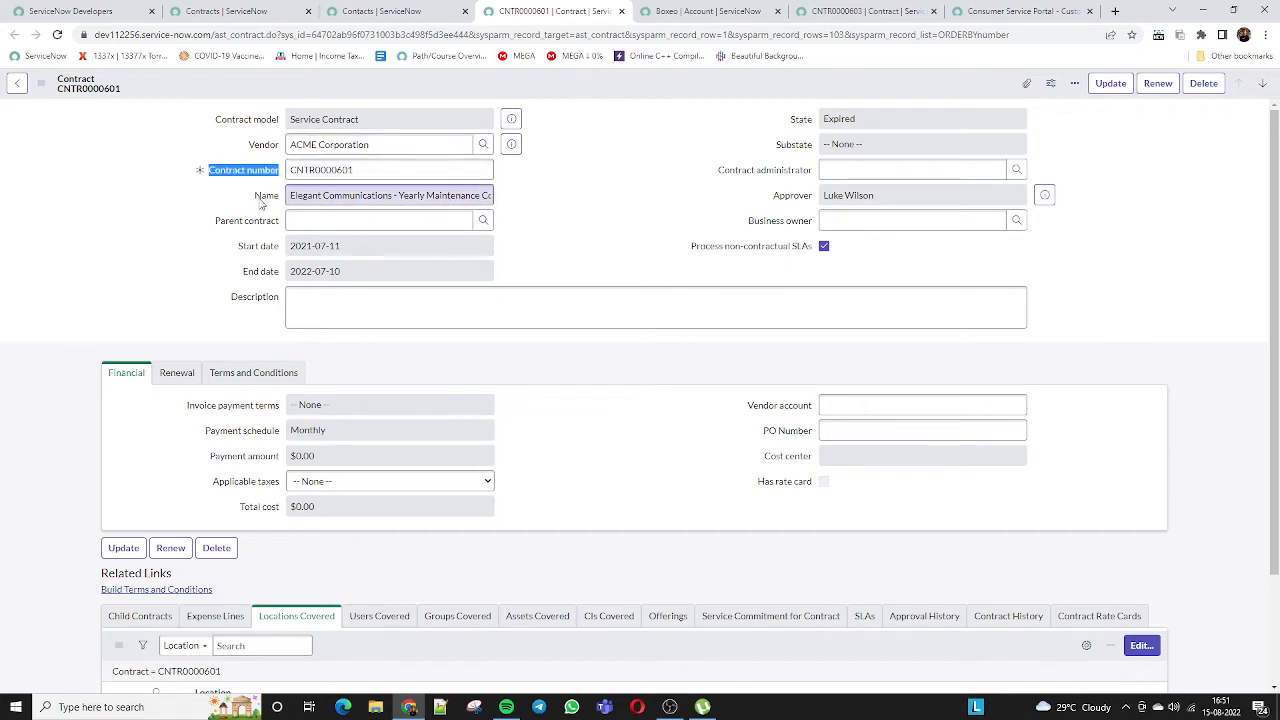
{"action": "key", "text": "Tab"}
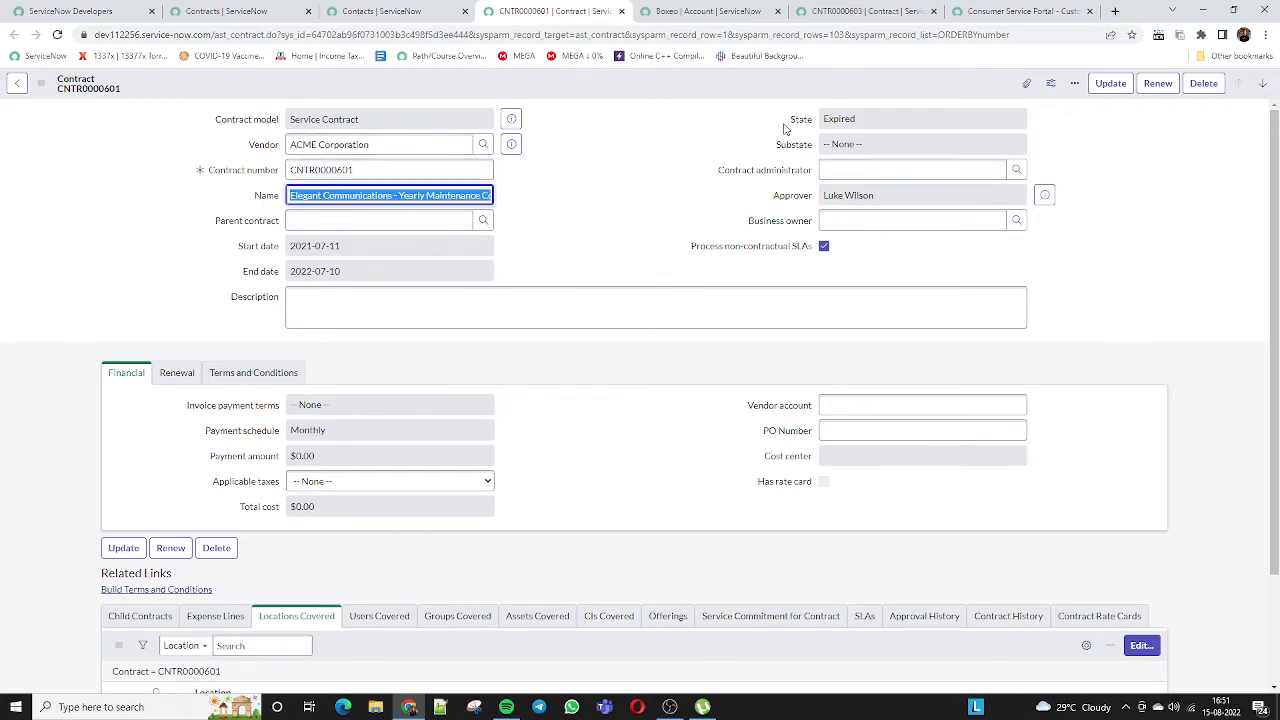
{"action": "left_click_drag", "start_coordinate": [787, 121], "coordinate": [931, 117]}
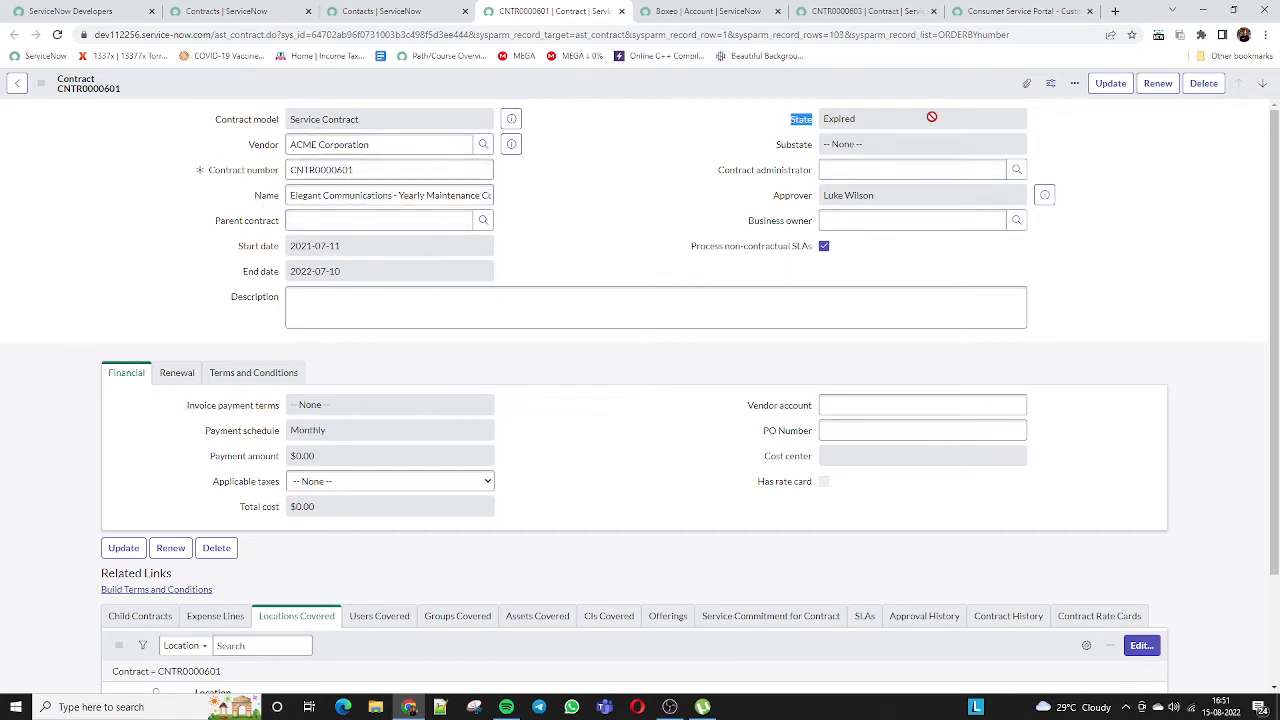
{"action": "left_click", "coordinate": [1152, 83]}
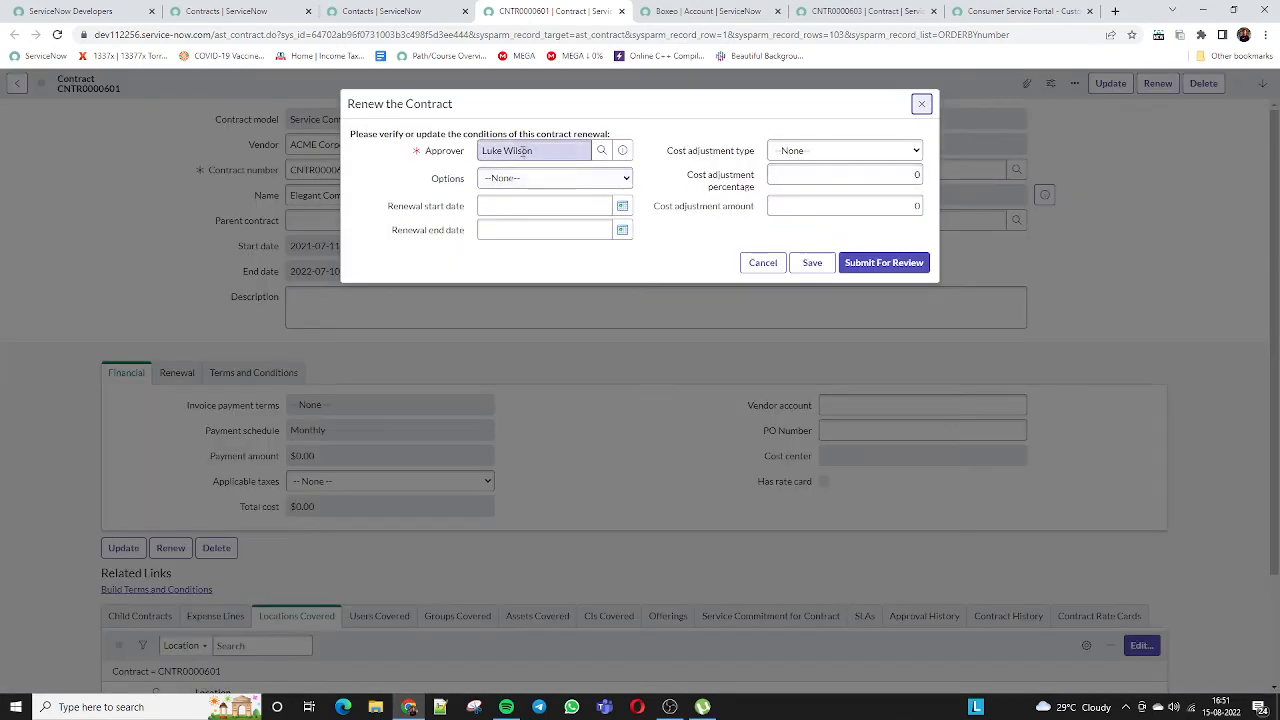
{"action": "left_click", "coordinate": [452, 150]}
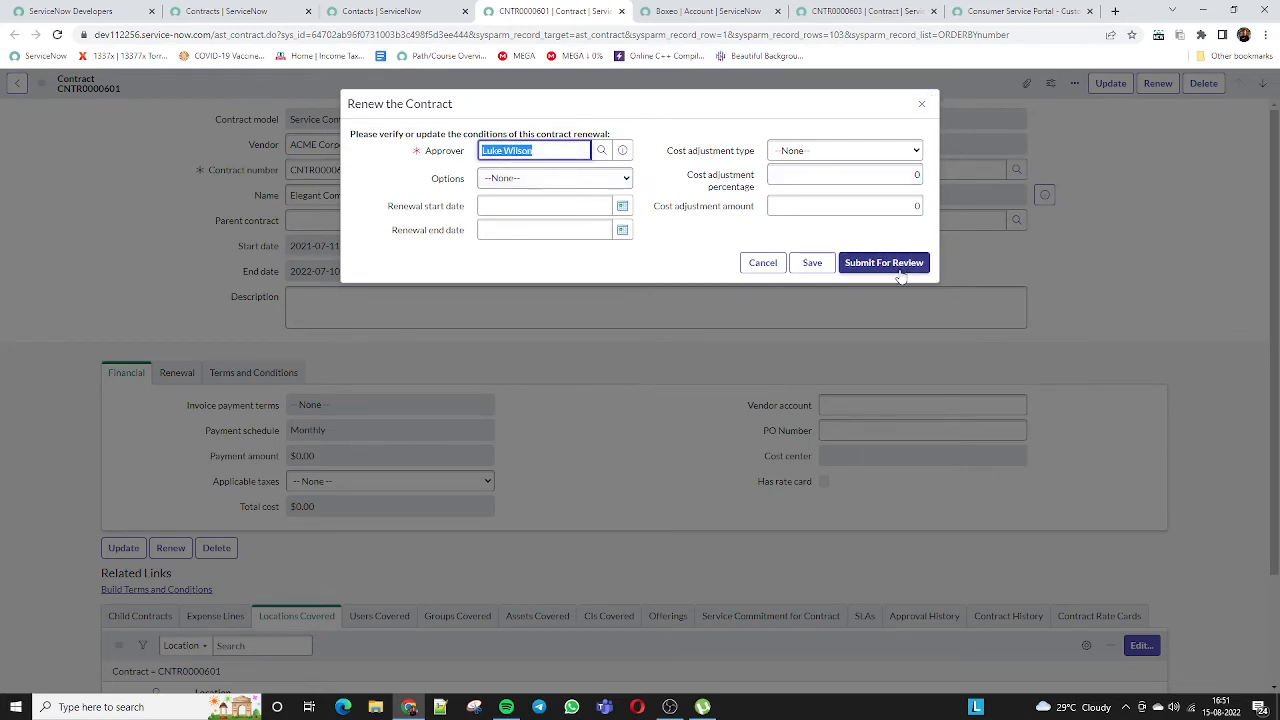
{"action": "left_click", "coordinate": [922, 106]}
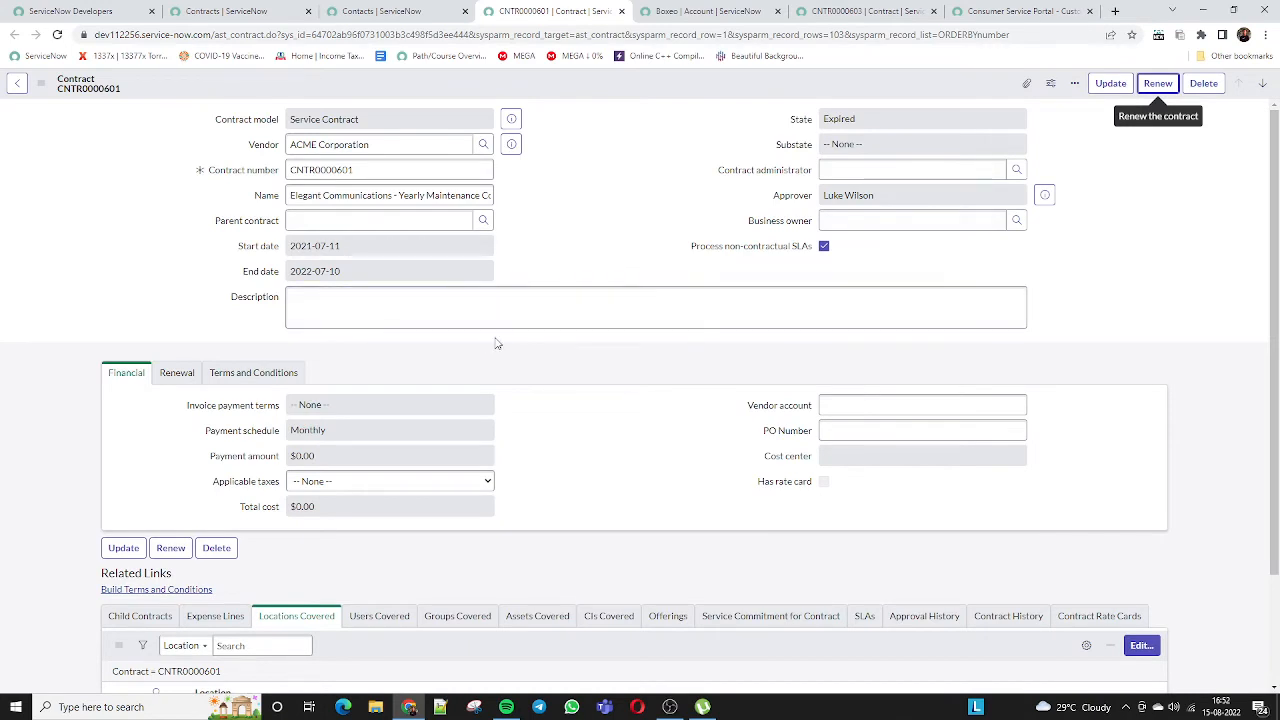
Review the contract's Financial payment amount, Renewal details and Terms and Conditions sections
{"action": "scroll", "coordinate": [494, 343], "scroll_direction": "down", "scroll_amount": 1}
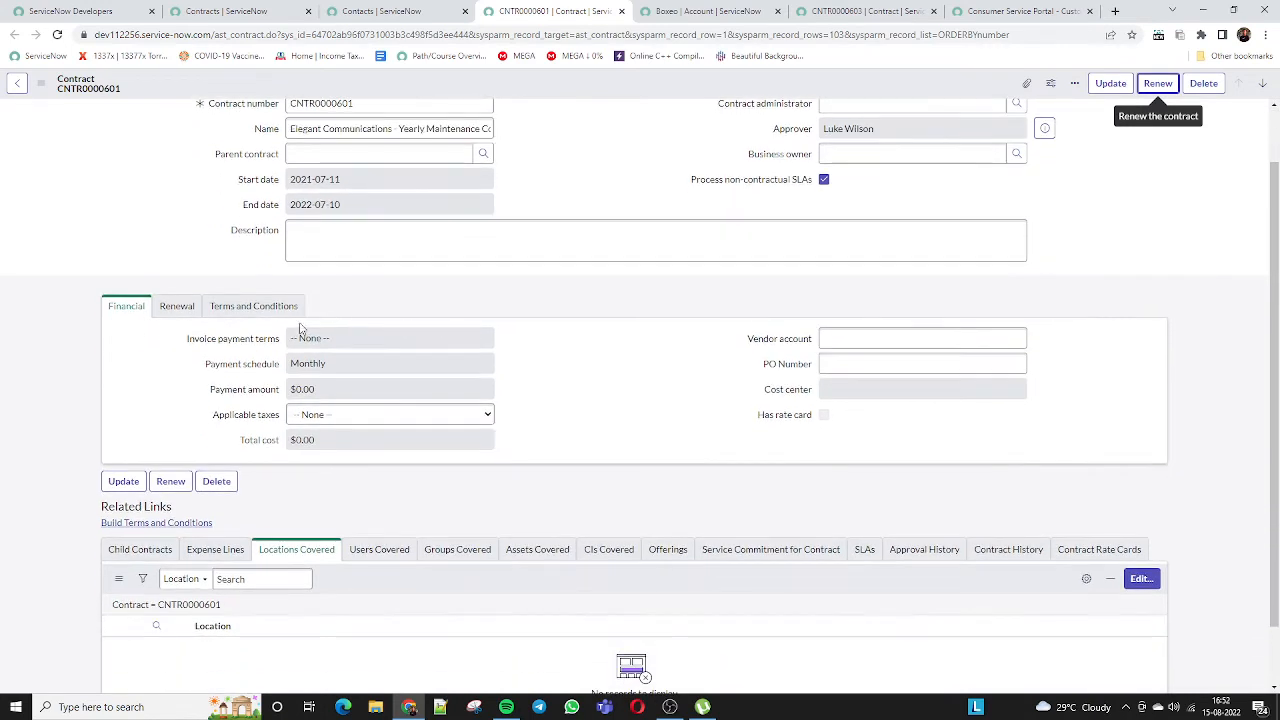
{"action": "double_click", "coordinate": [328, 390]}
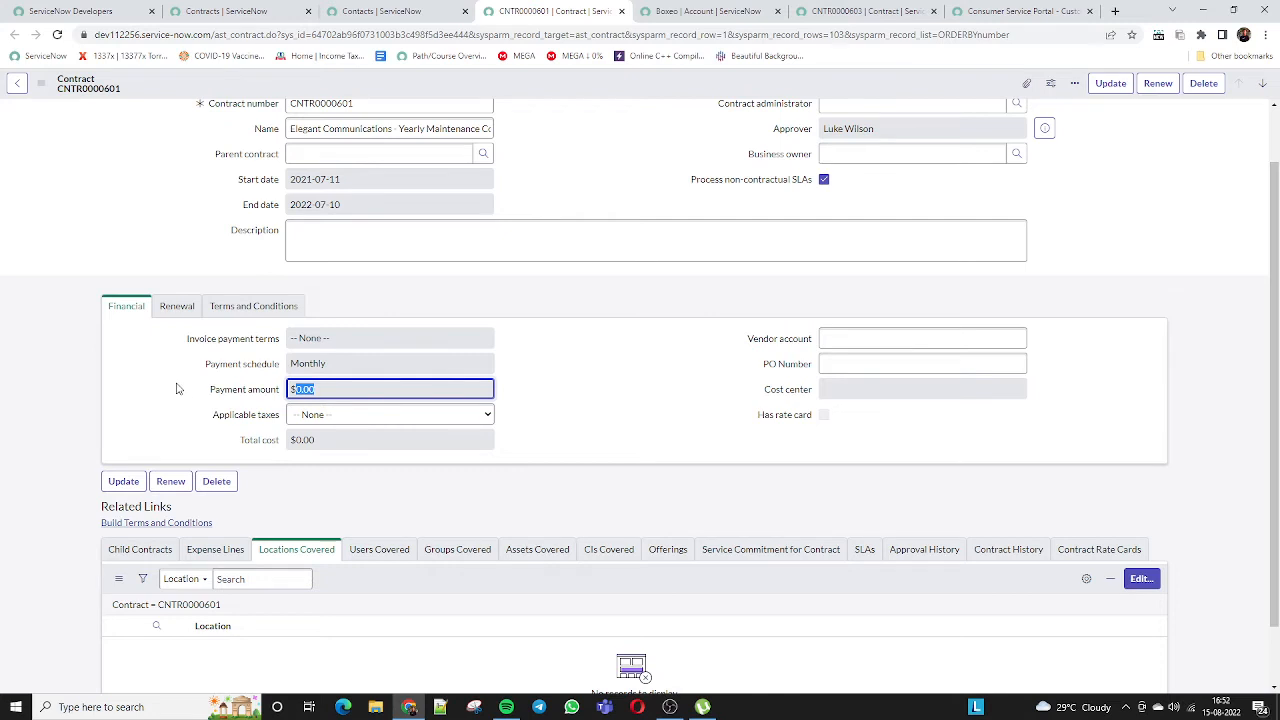
{"action": "left_click", "coordinate": [231, 342]}
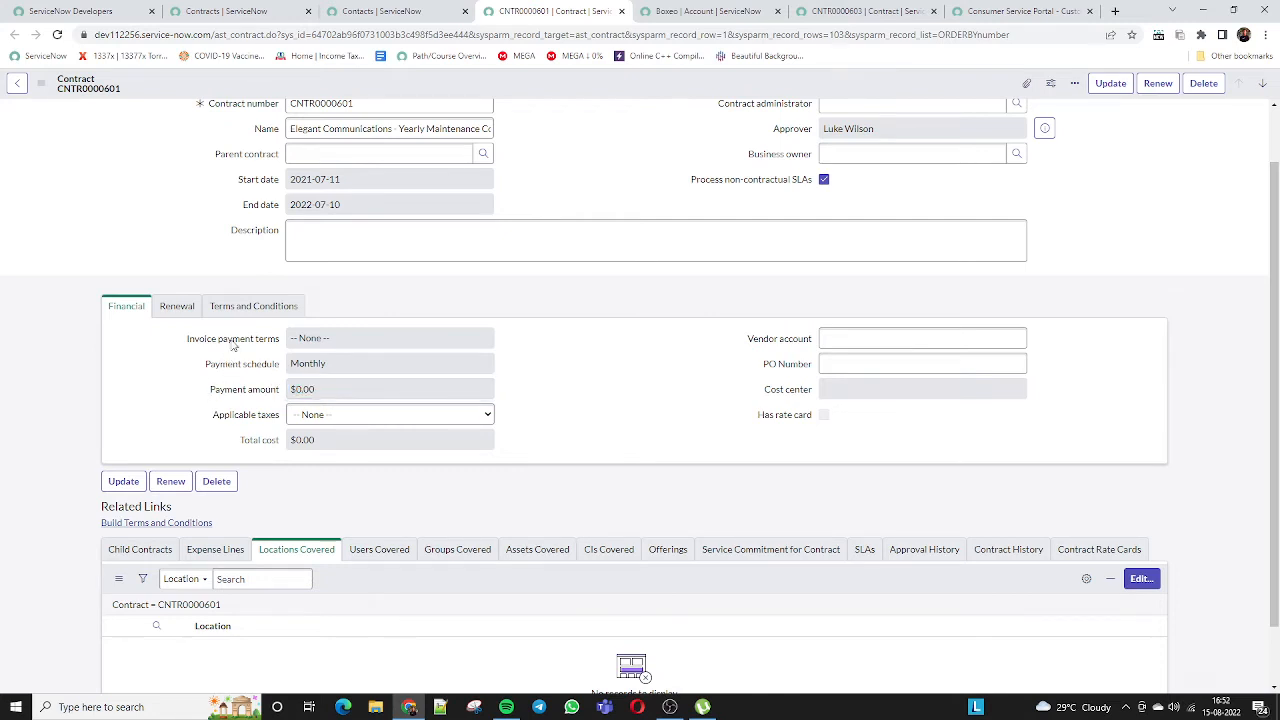
{"action": "left_click", "coordinate": [170, 307]}
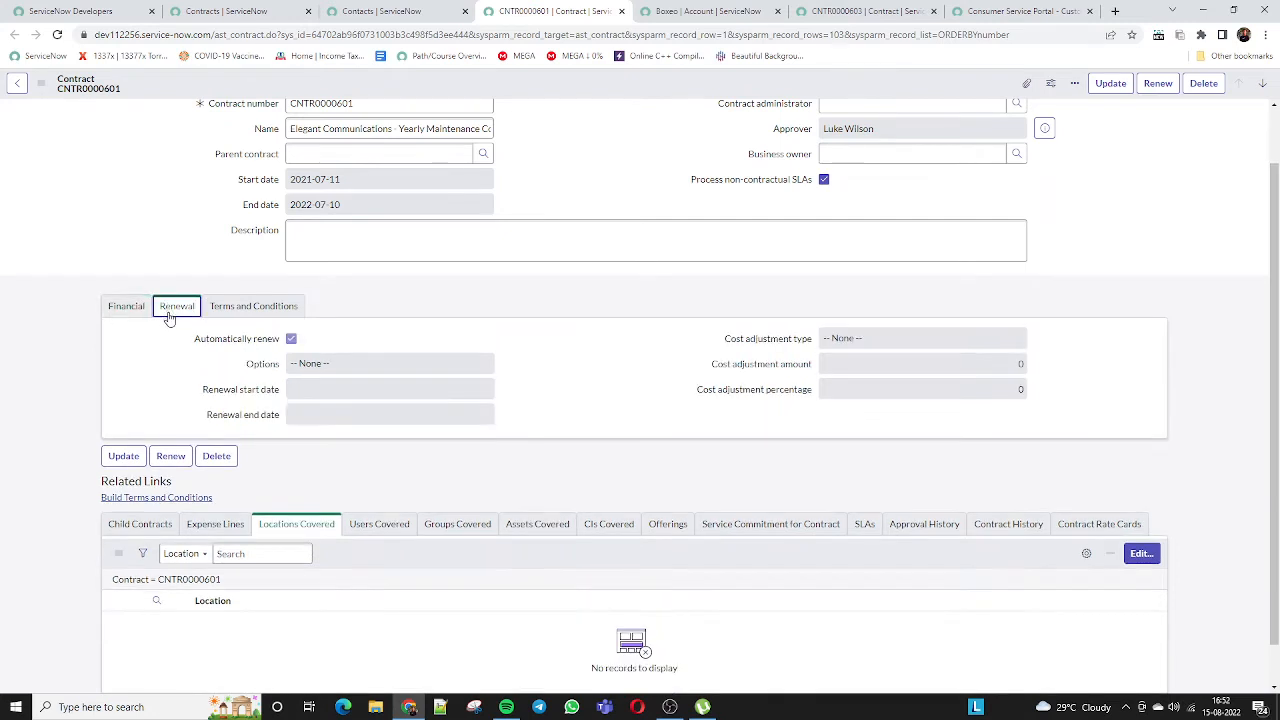
{"action": "left_click", "coordinate": [290, 310]}
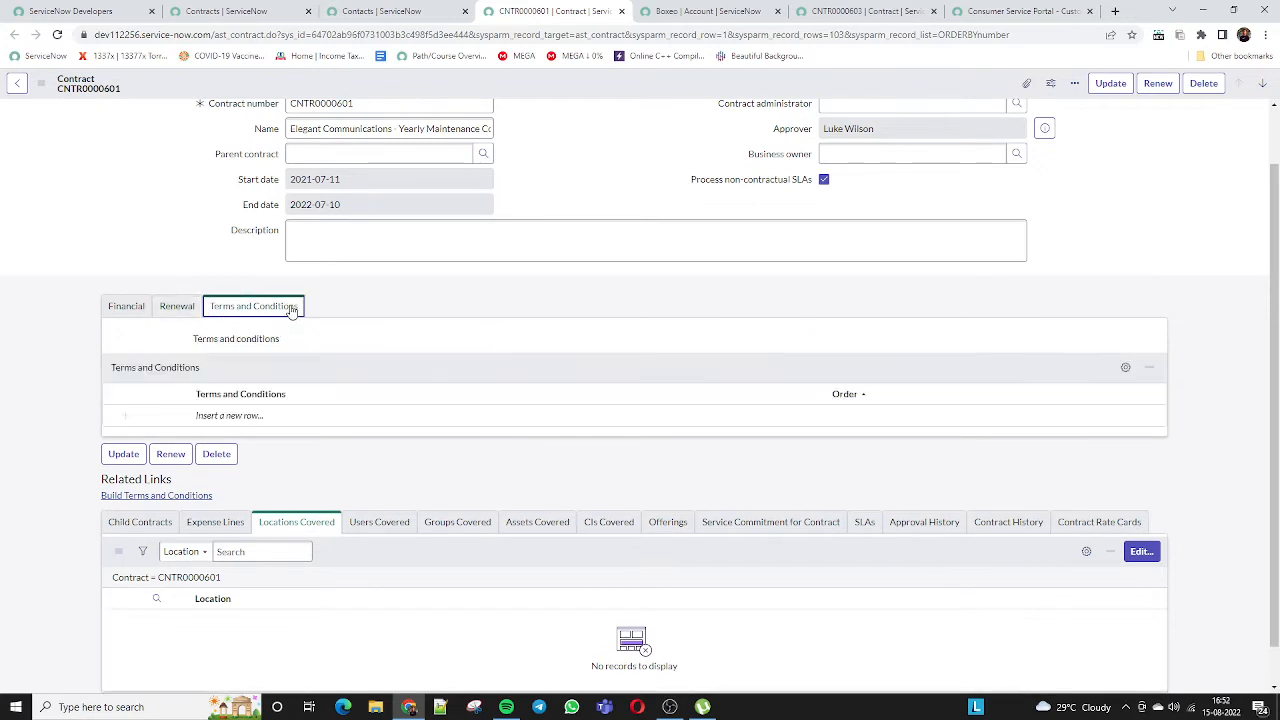
Check the Rate Cards, History, Locations and Users Covered lists, then return to the Contacts tab
{"action": "left_click", "coordinate": [1132, 527]}
{"action": "left_click", "coordinate": [1005, 524]}
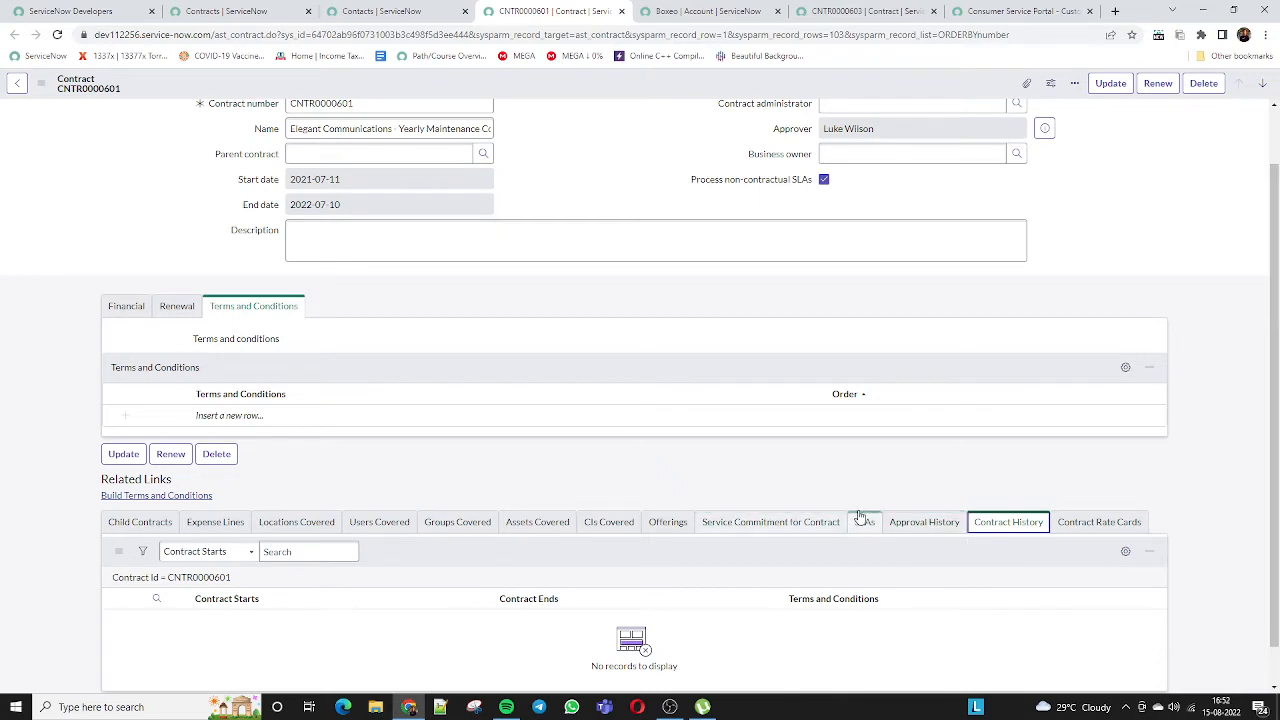
{"action": "left_click", "coordinate": [375, 527]}
{"action": "left_click", "coordinate": [312, 524]}
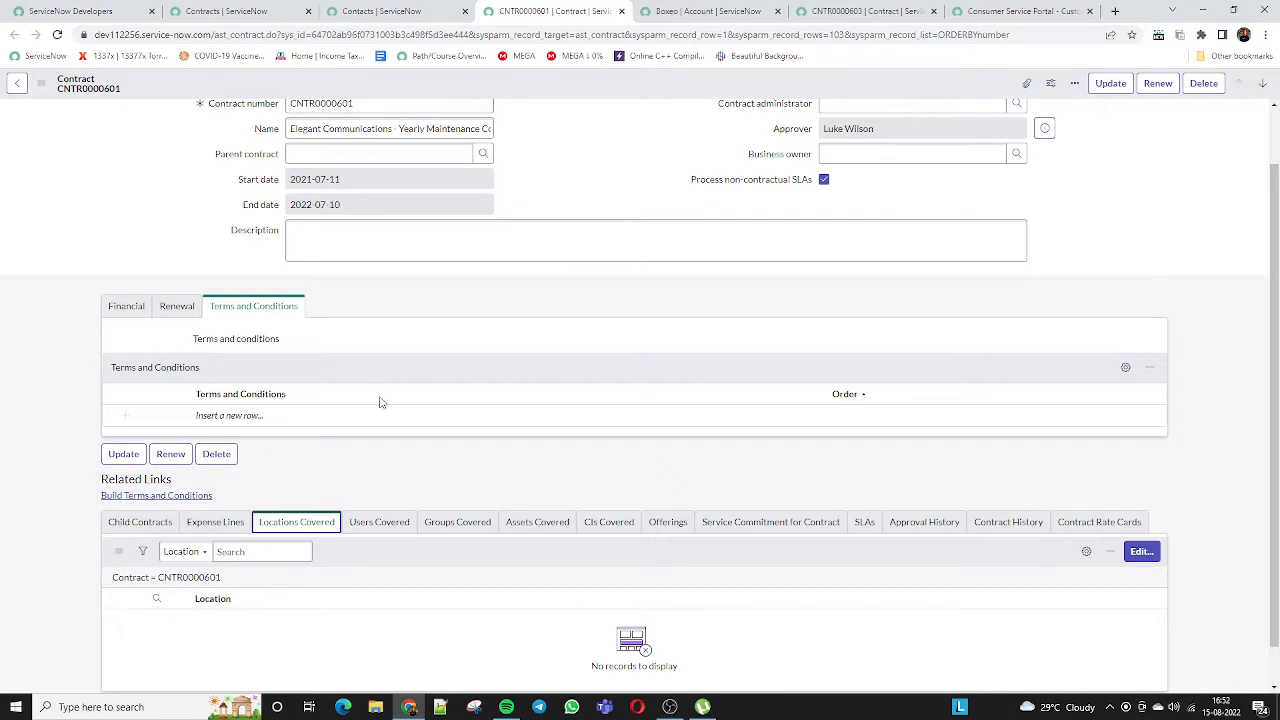
{"action": "scroll", "coordinate": [395, 453], "scroll_direction": "up", "scroll_amount": 1}
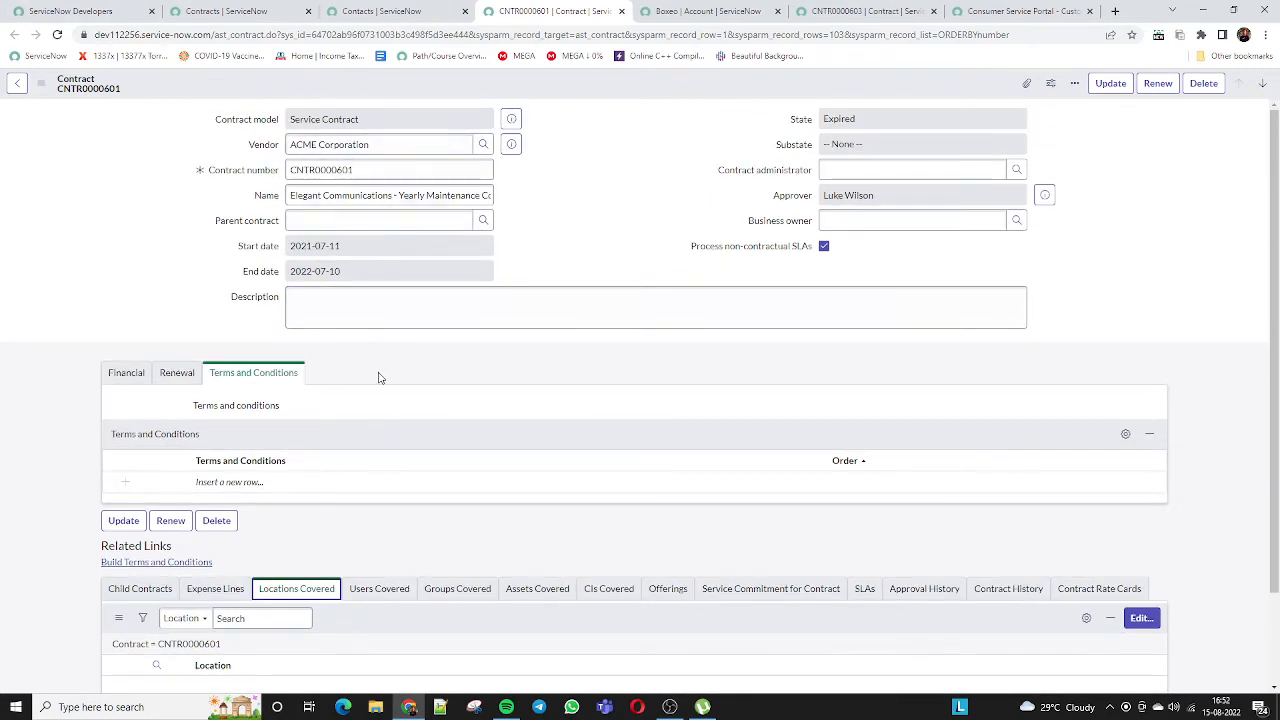
{"action": "scroll", "coordinate": [364, 459], "scroll_direction": "down", "scroll_amount": 2}
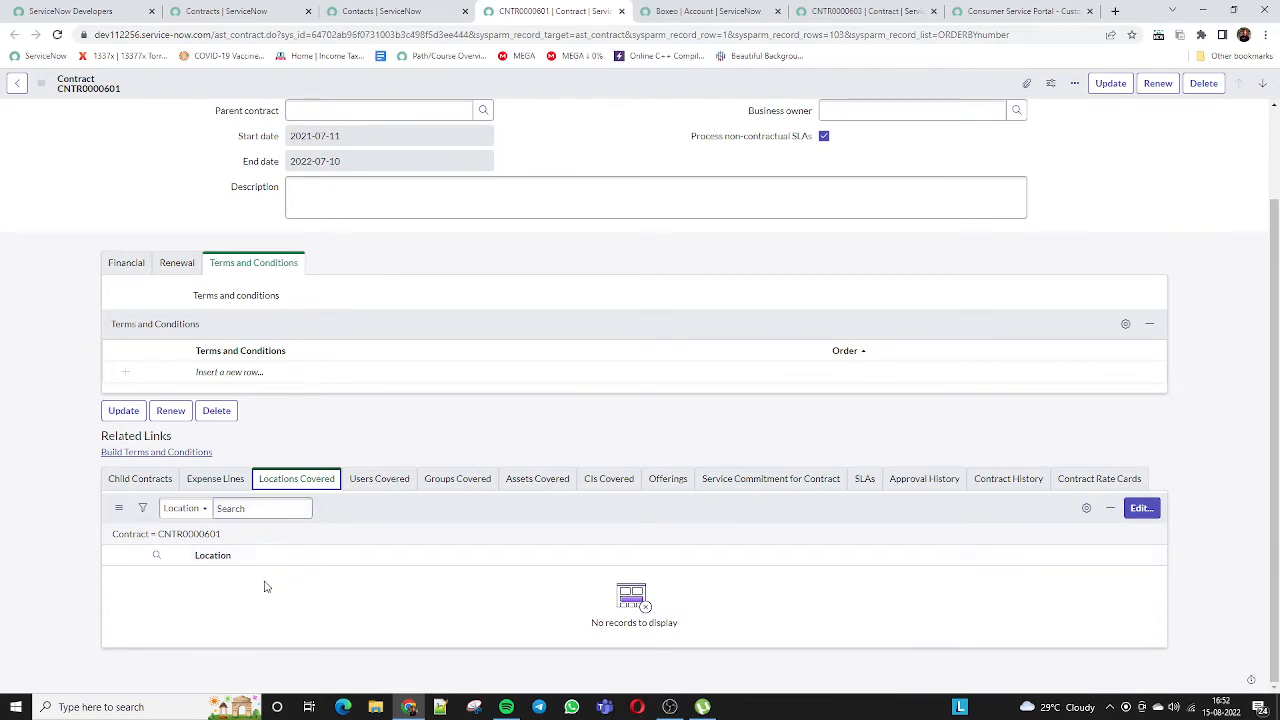
{"action": "left_click", "coordinate": [387, 480]}
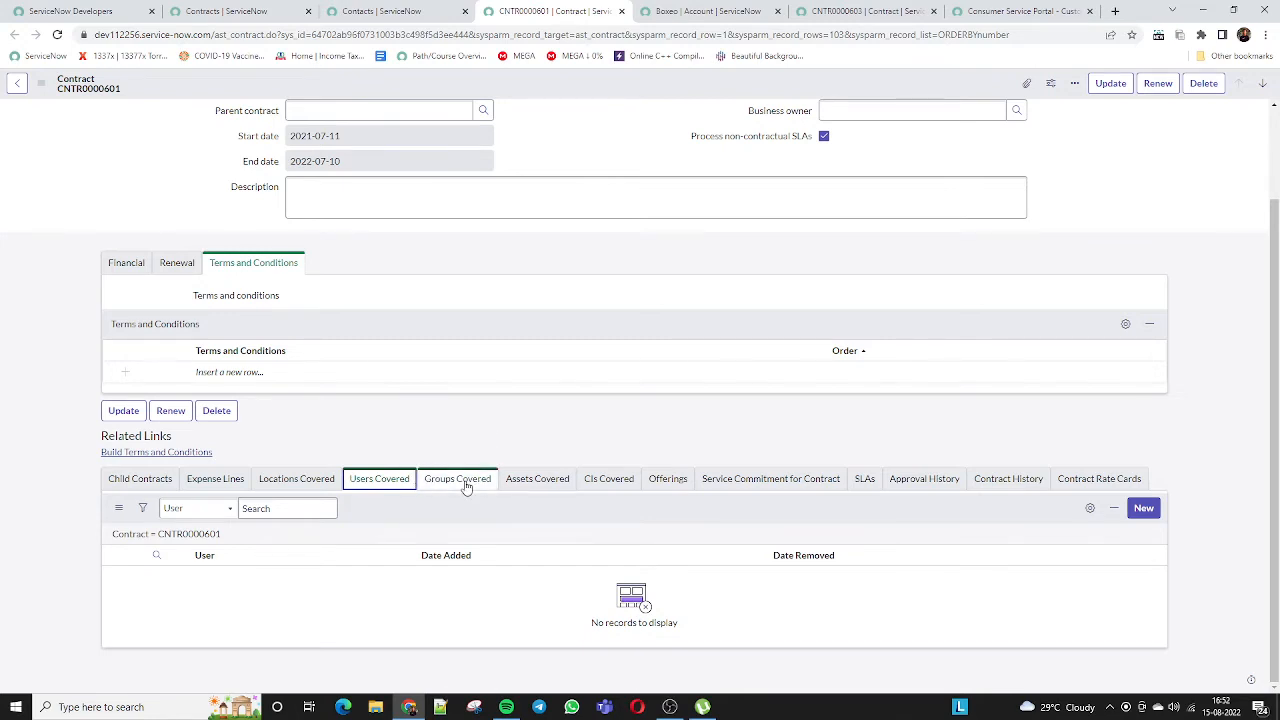
{"action": "scroll", "coordinate": [466, 486], "scroll_direction": "up", "scroll_amount": 2}
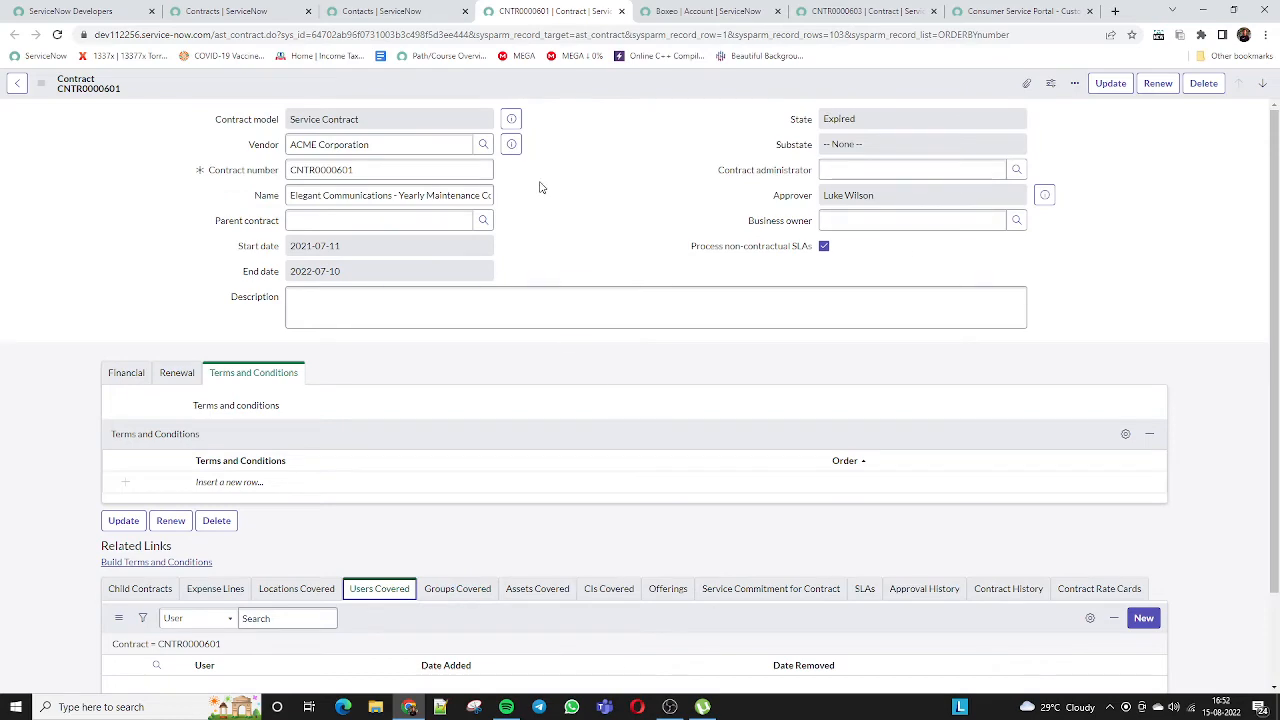
{"action": "scroll", "coordinate": [1068, 470], "scroll_direction": "down", "scroll_amount": 2}
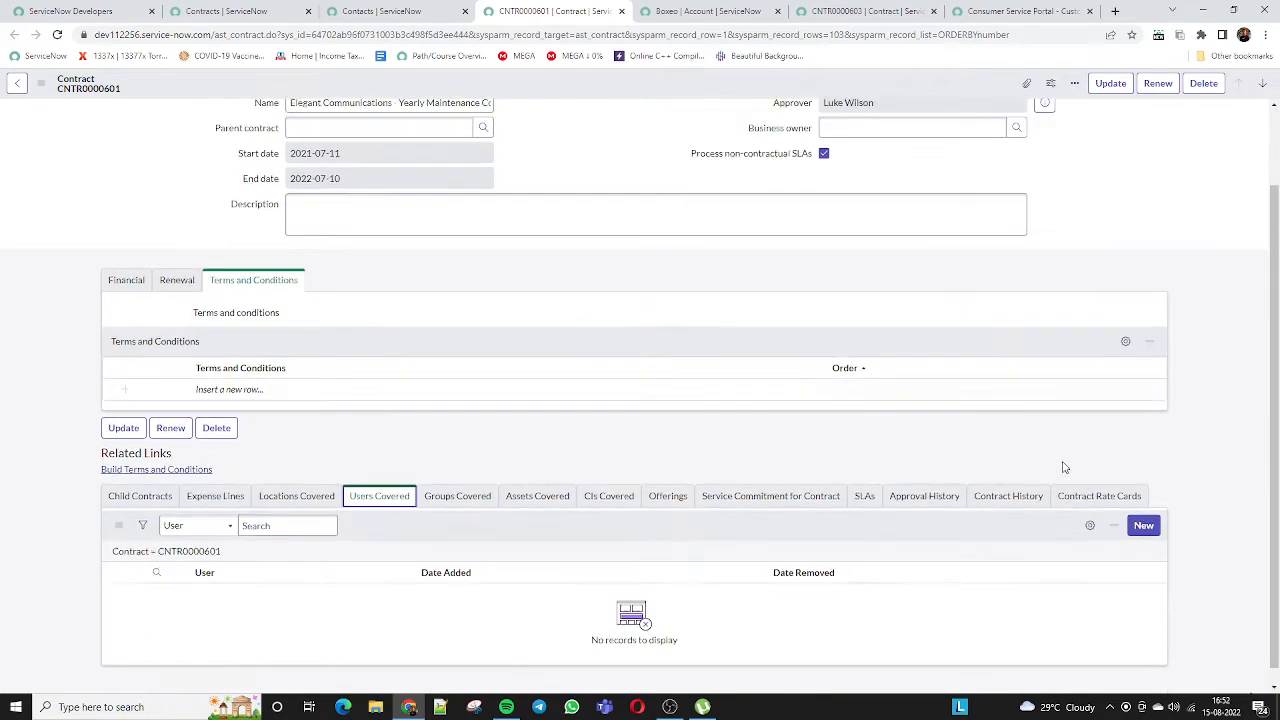
{"action": "scroll", "coordinate": [1064, 467], "scroll_direction": "up", "scroll_amount": 2}
{"action": "left_click", "coordinate": [396, 10]}
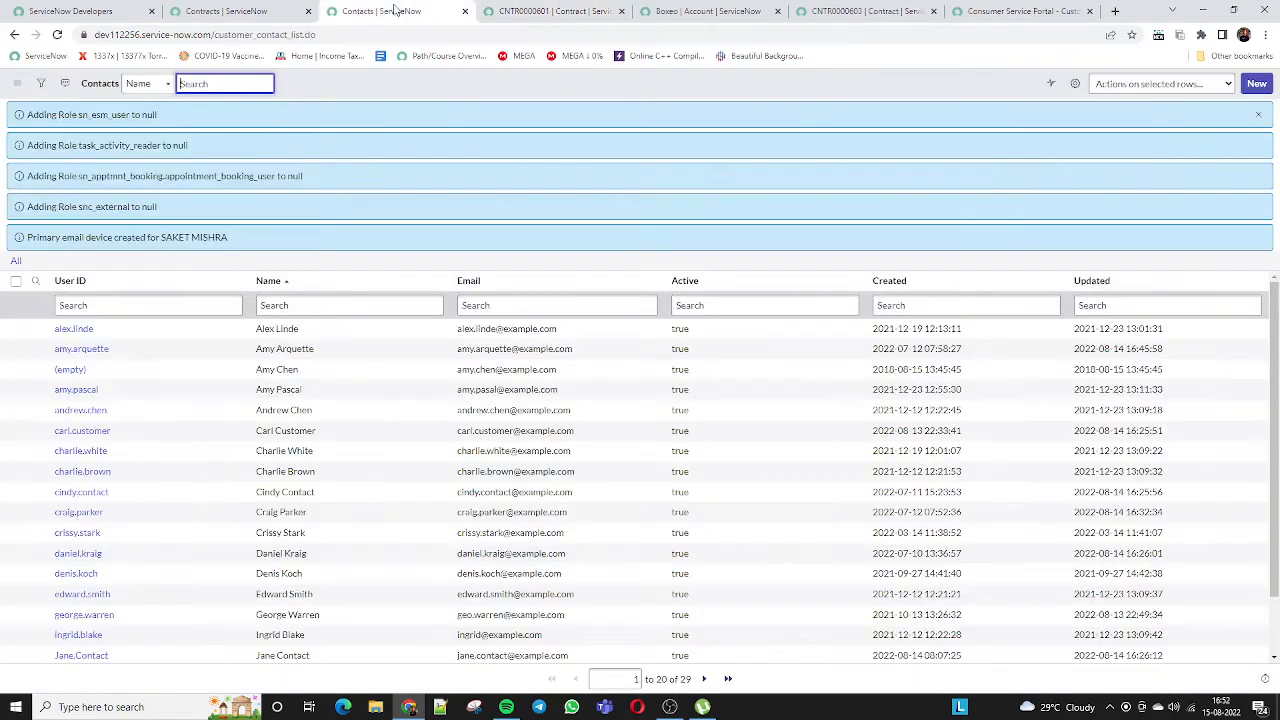
Return to the Contracts browser tab and open the Favorites menu
{"action": "left_click", "coordinate": [262, 12]}
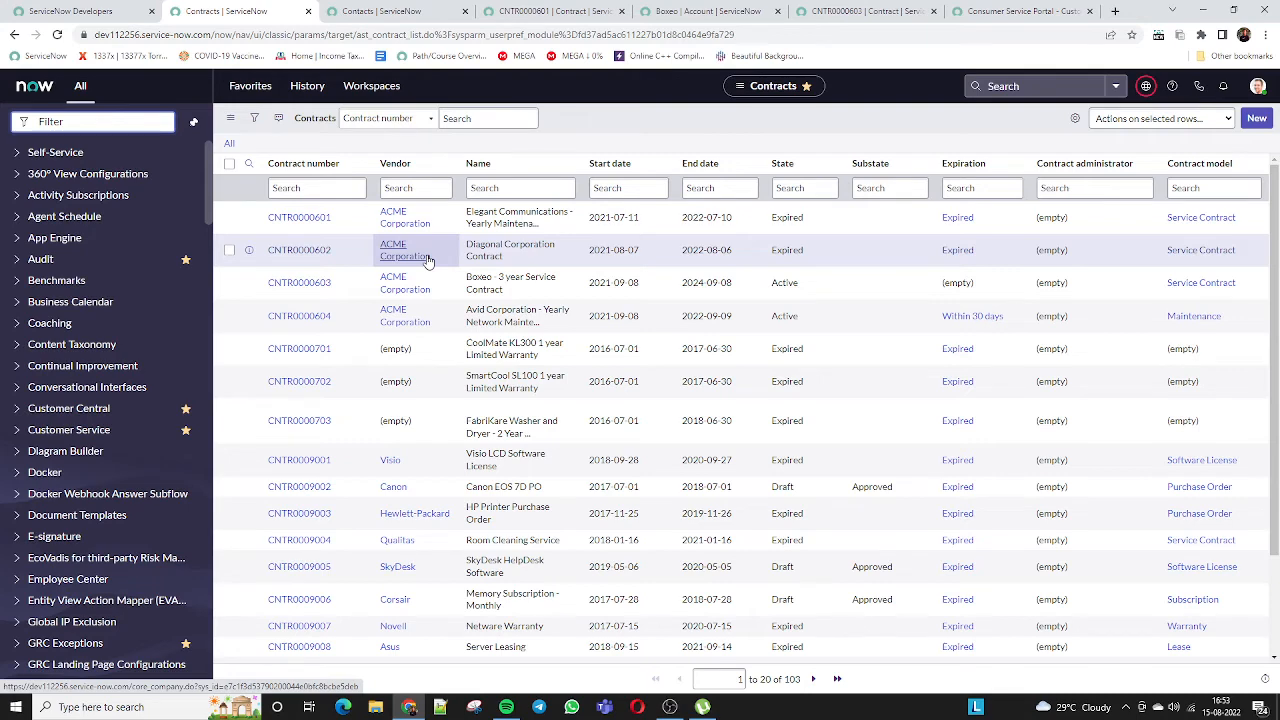
{"action": "left_click", "coordinate": [250, 86]}
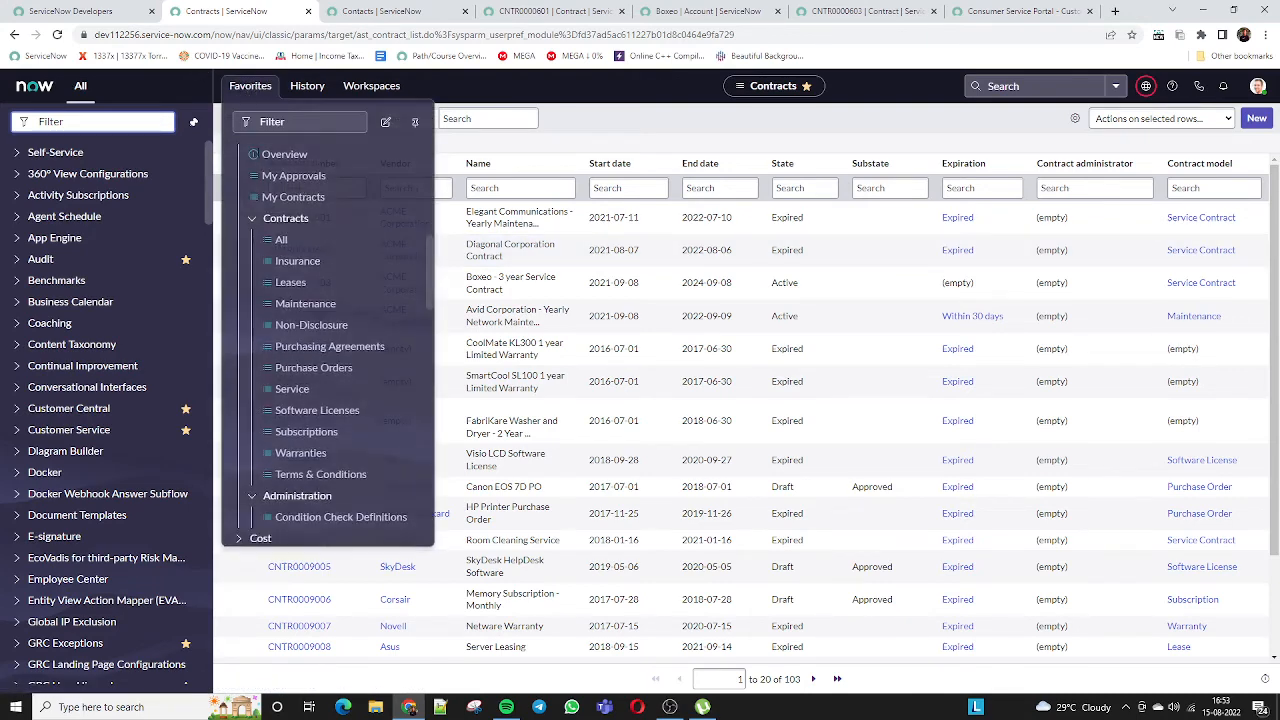
Collapse the Contract favorites and open Customer Service > Cases > All, listing 120 cases
{"action": "left_click", "coordinate": [256, 221]}
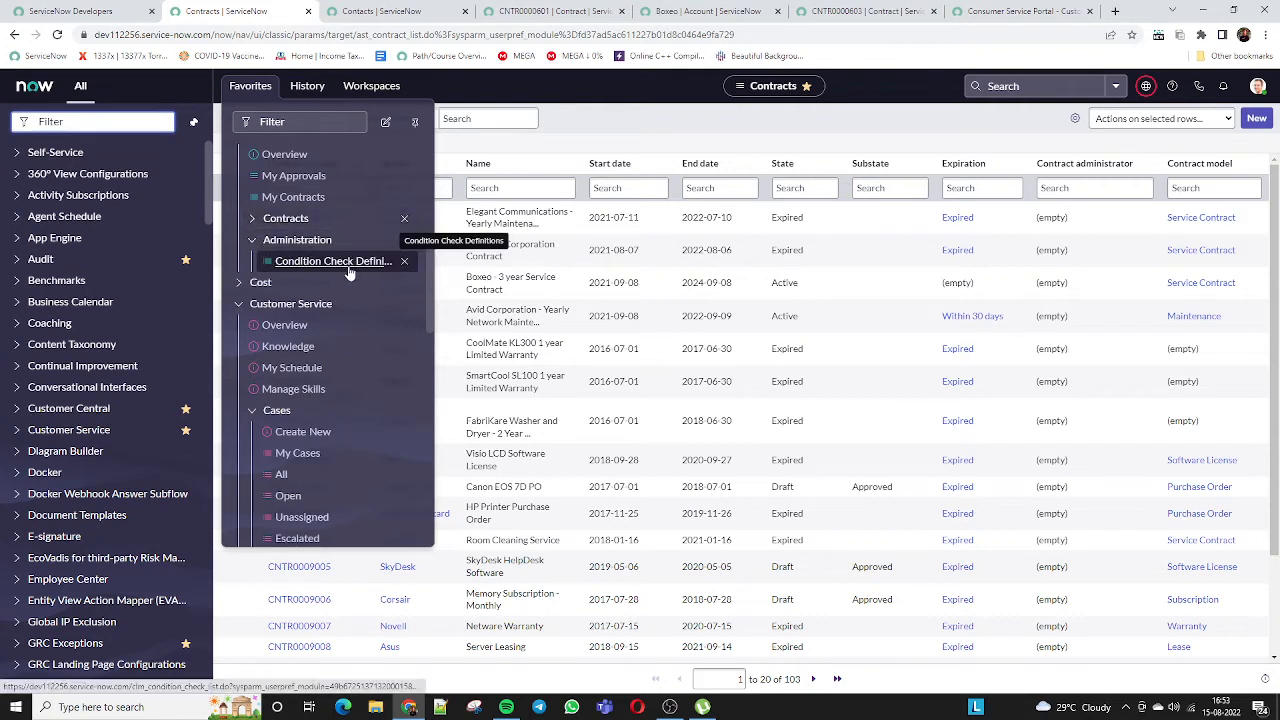
{"action": "left_click", "coordinate": [336, 272]}
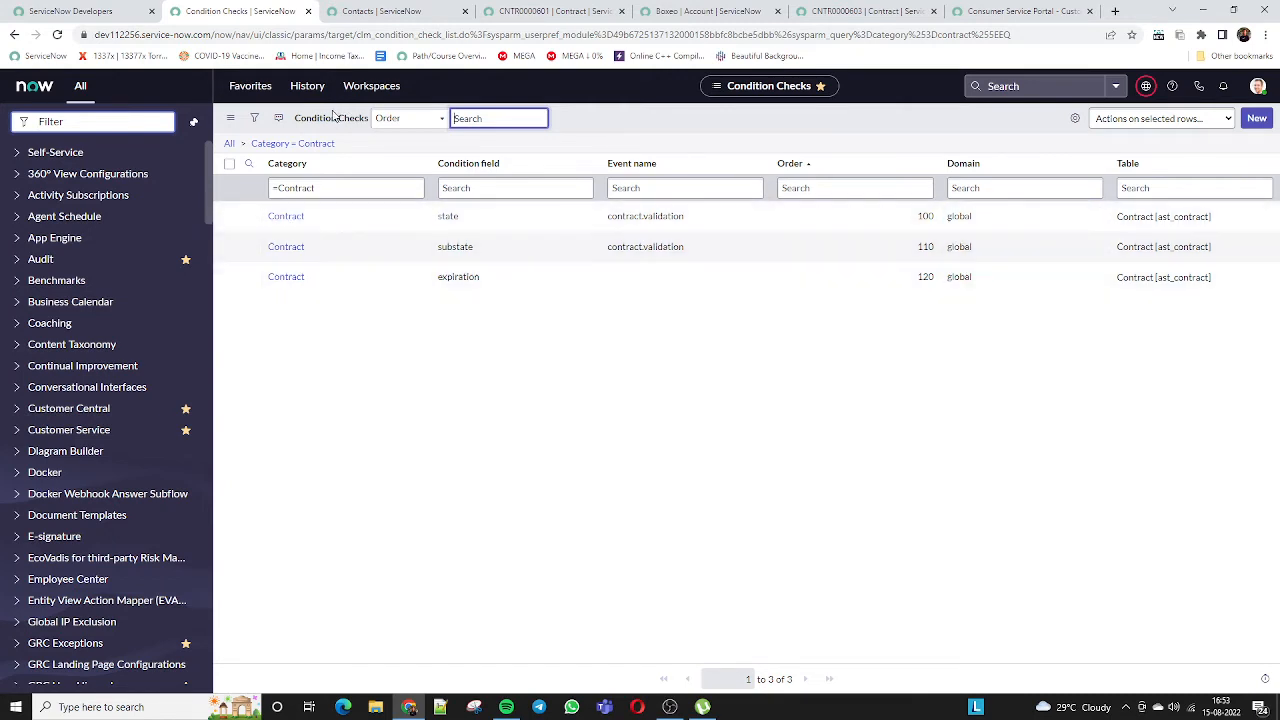
{"action": "left_click", "coordinate": [250, 86]}
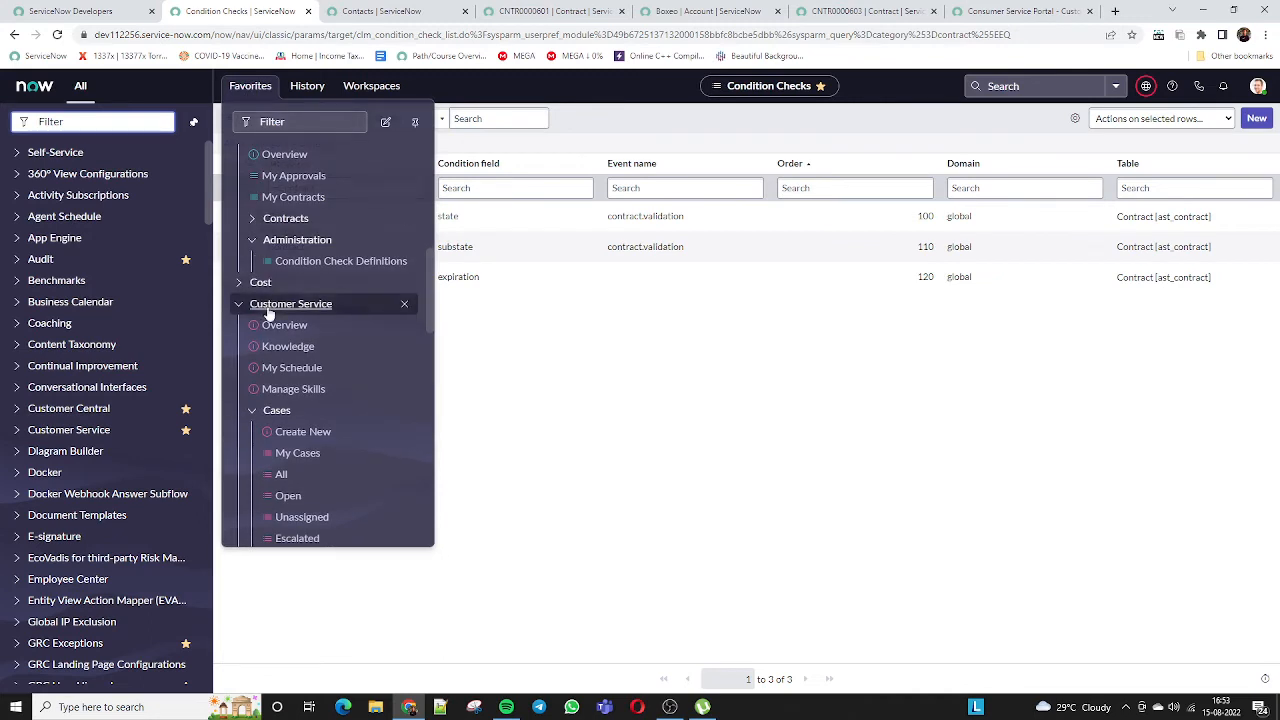
{"action": "scroll", "coordinate": [268, 313], "scroll_direction": "up", "scroll_amount": 4}
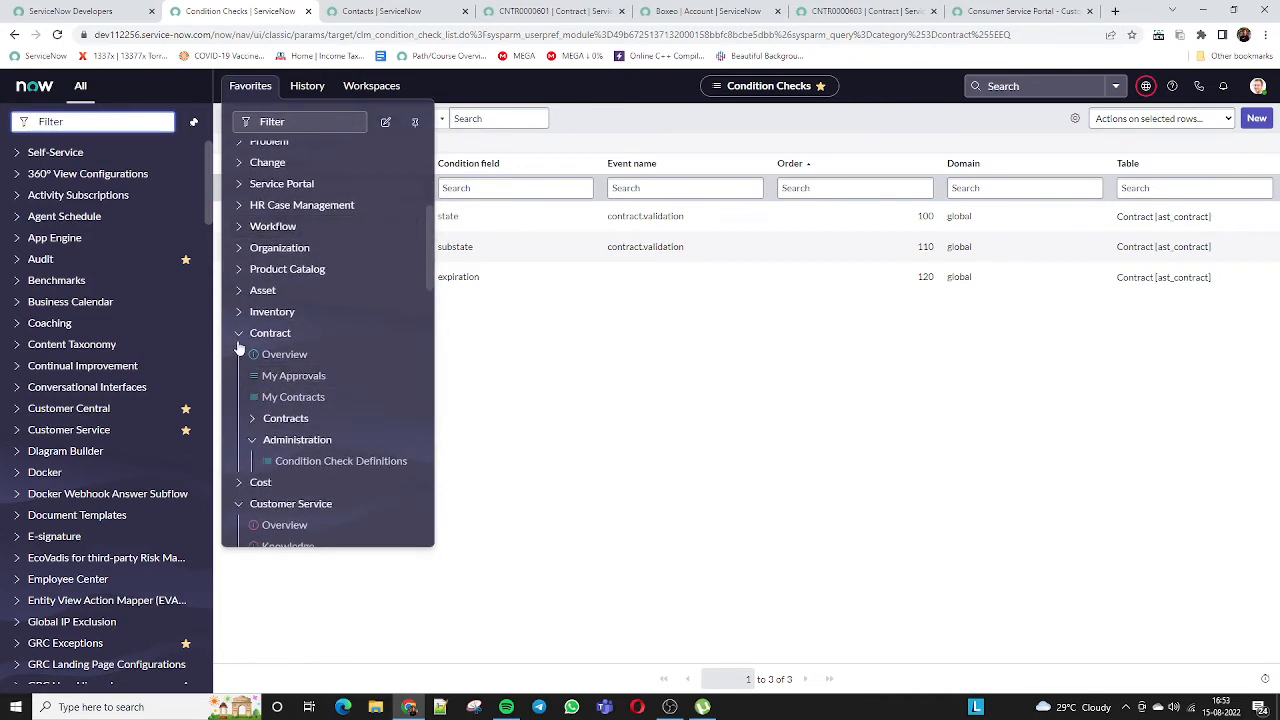
{"action": "left_click", "coordinate": [239, 336]}
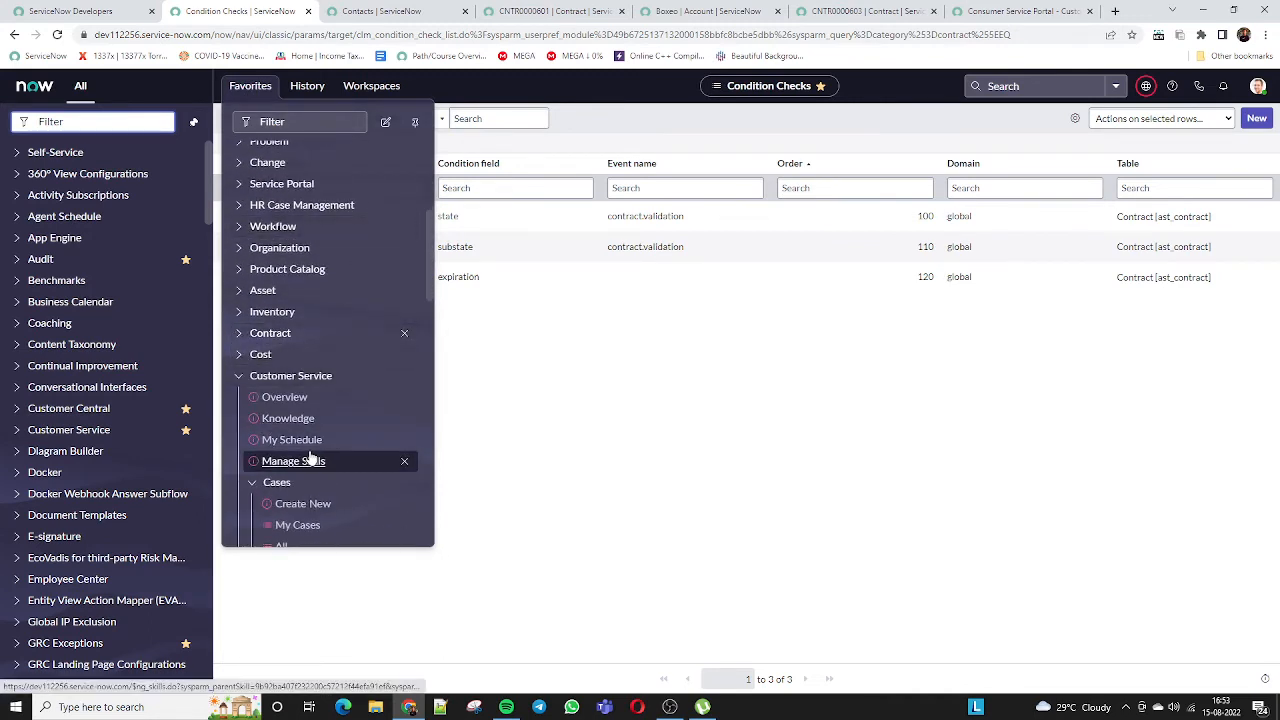
{"action": "scroll", "coordinate": [310, 456], "scroll_direction": "down", "scroll_amount": 1}
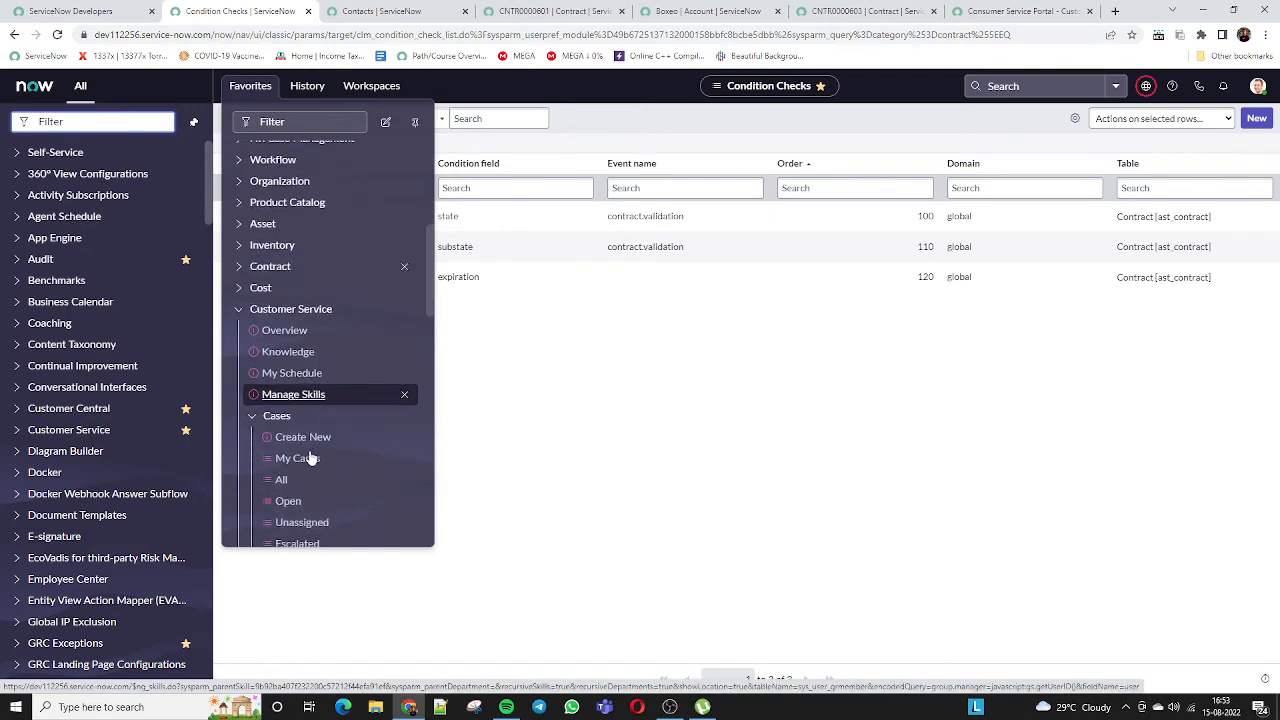
{"action": "scroll", "coordinate": [314, 354], "scroll_direction": "down", "scroll_amount": 1}
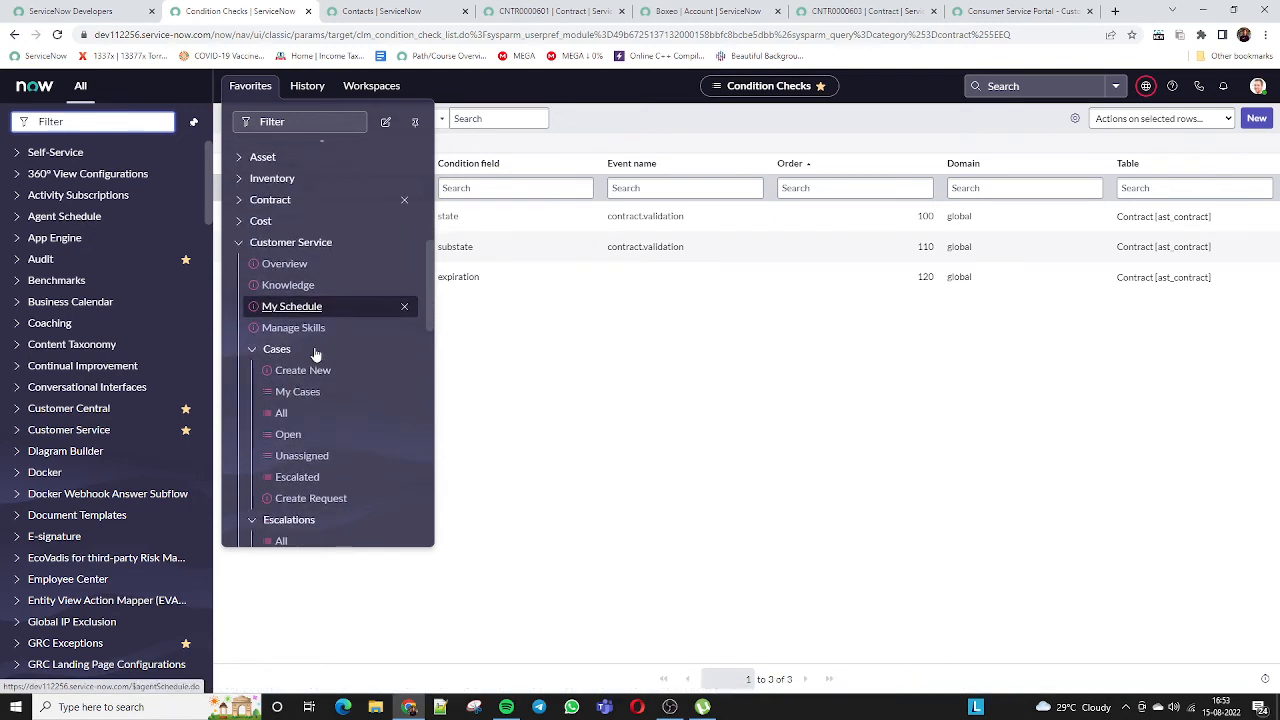
{"action": "scroll", "coordinate": [315, 354], "scroll_direction": "down", "scroll_amount": 1}
{"action": "left_click", "coordinate": [309, 347]}
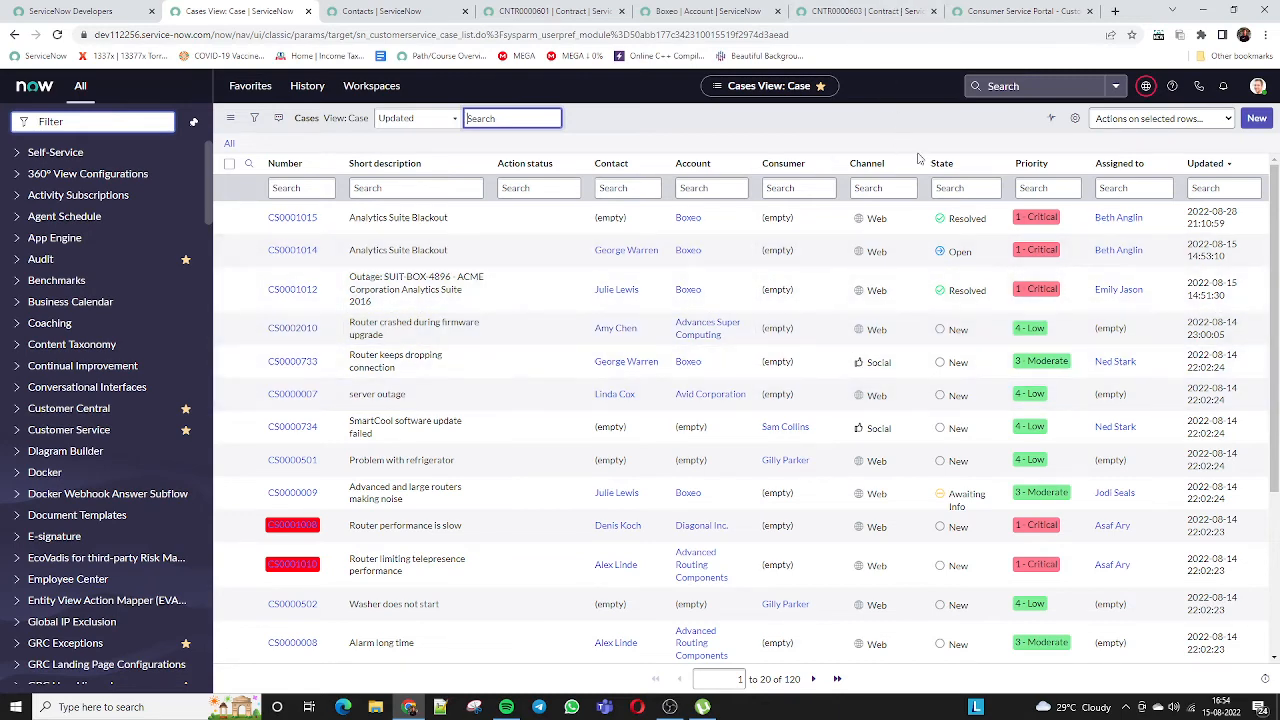
Show only New-state cases and open CS0002010 in its own browser tab
{"action": "right_click", "coordinate": [958, 330]}
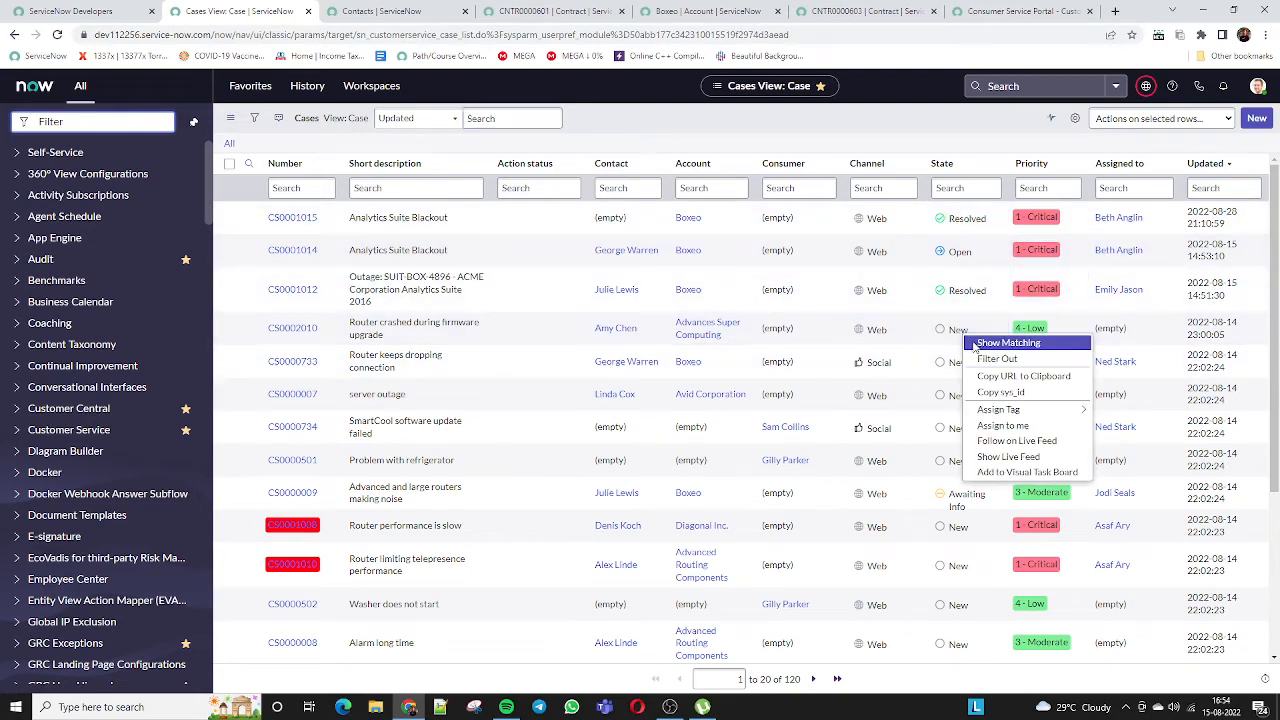
{"action": "left_click", "coordinate": [1008, 342]}
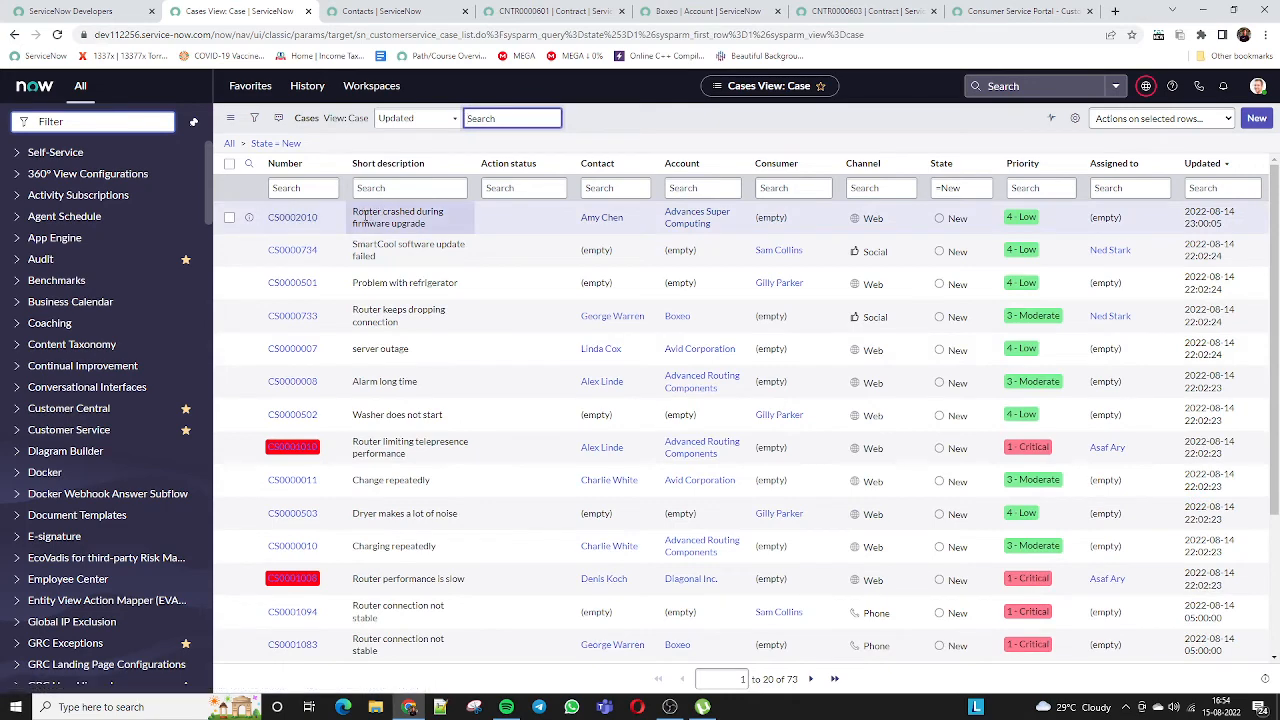
{"action": "middle_click", "coordinate": [296, 220]}
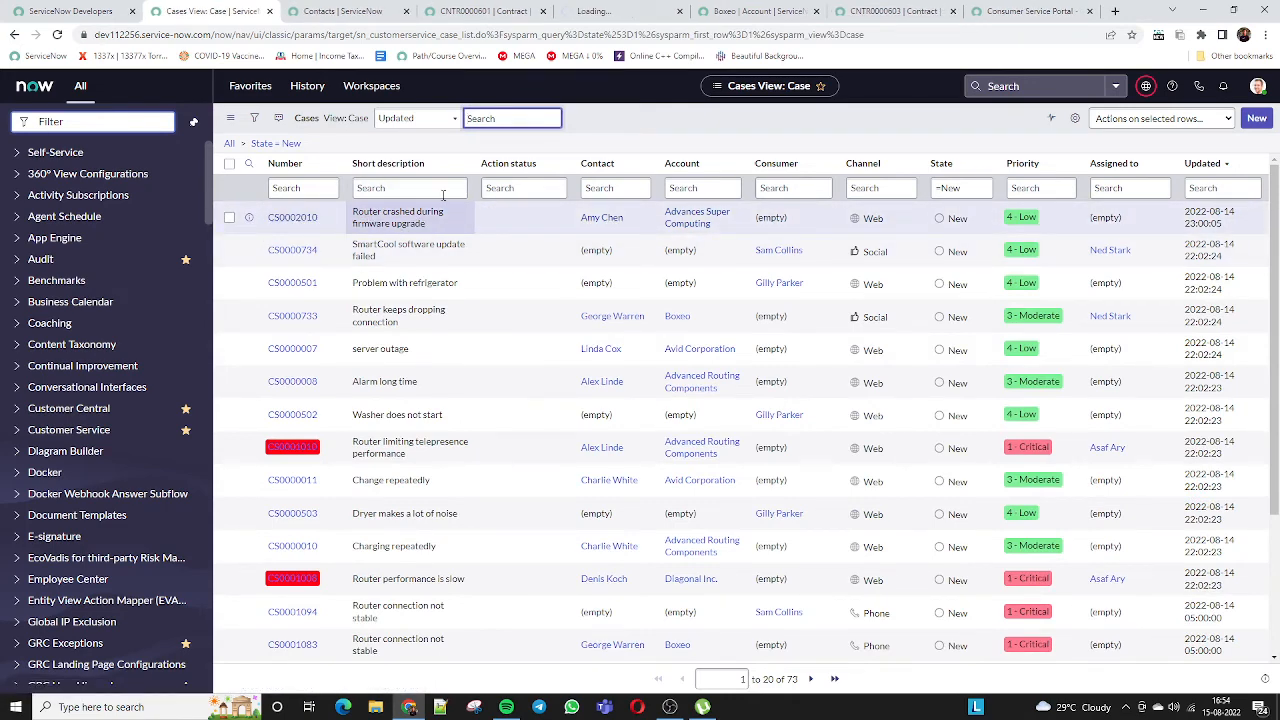
{"action": "left_click", "coordinate": [592, 13]}
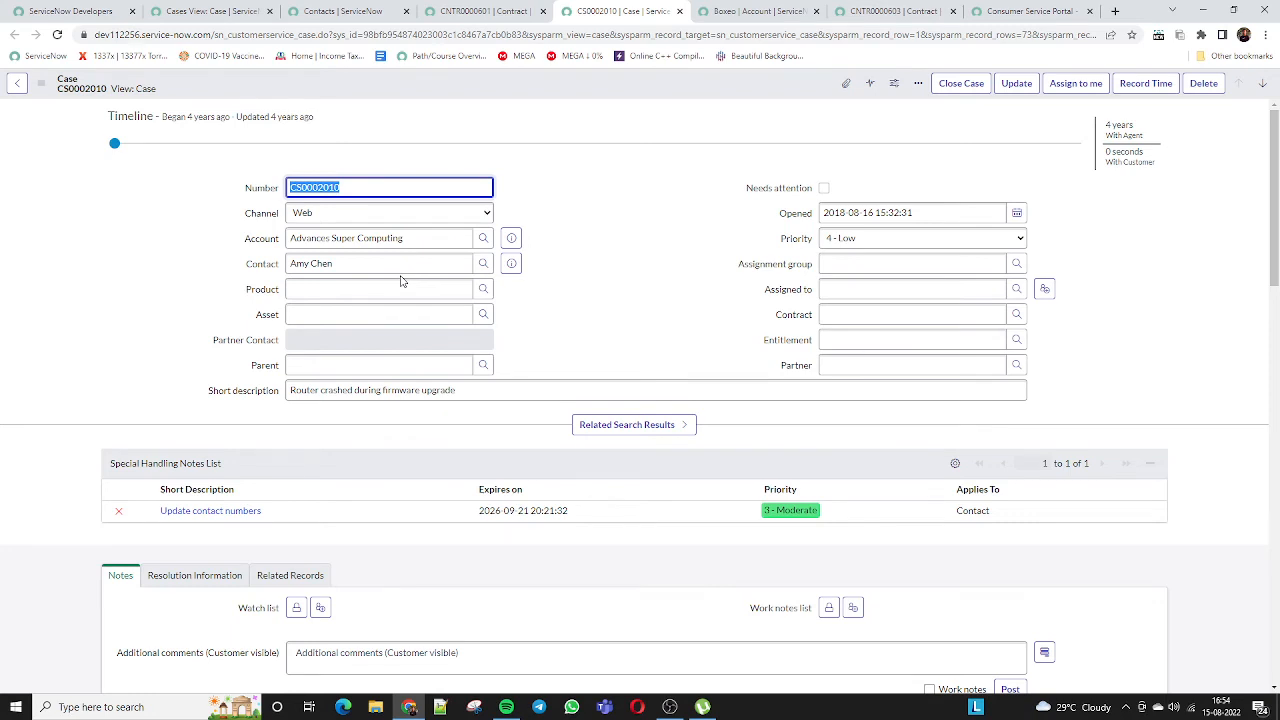
Review the case's account, contact and short description 'Router crashed during firmware upgrade'
{"action": "left_click_drag", "start_coordinate": [314, 238], "coordinate": [404, 238]}
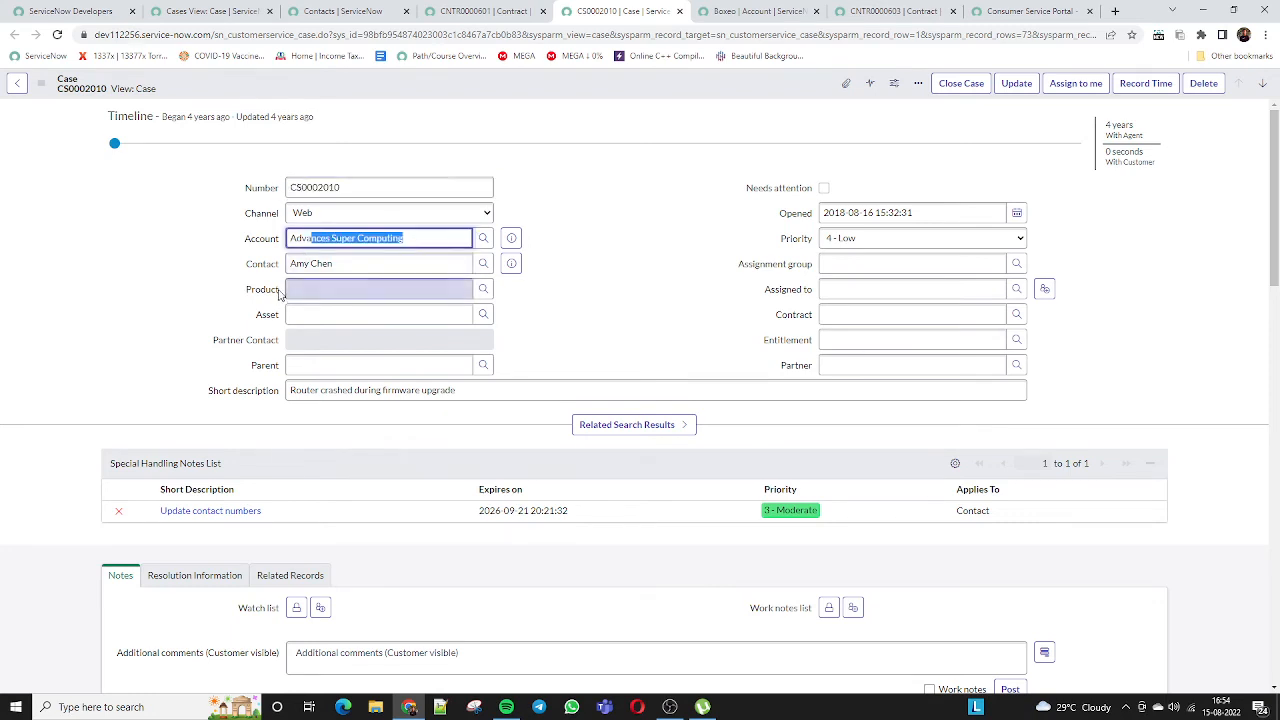
{"action": "left_click_drag", "start_coordinate": [336, 264], "coordinate": [256, 265]}
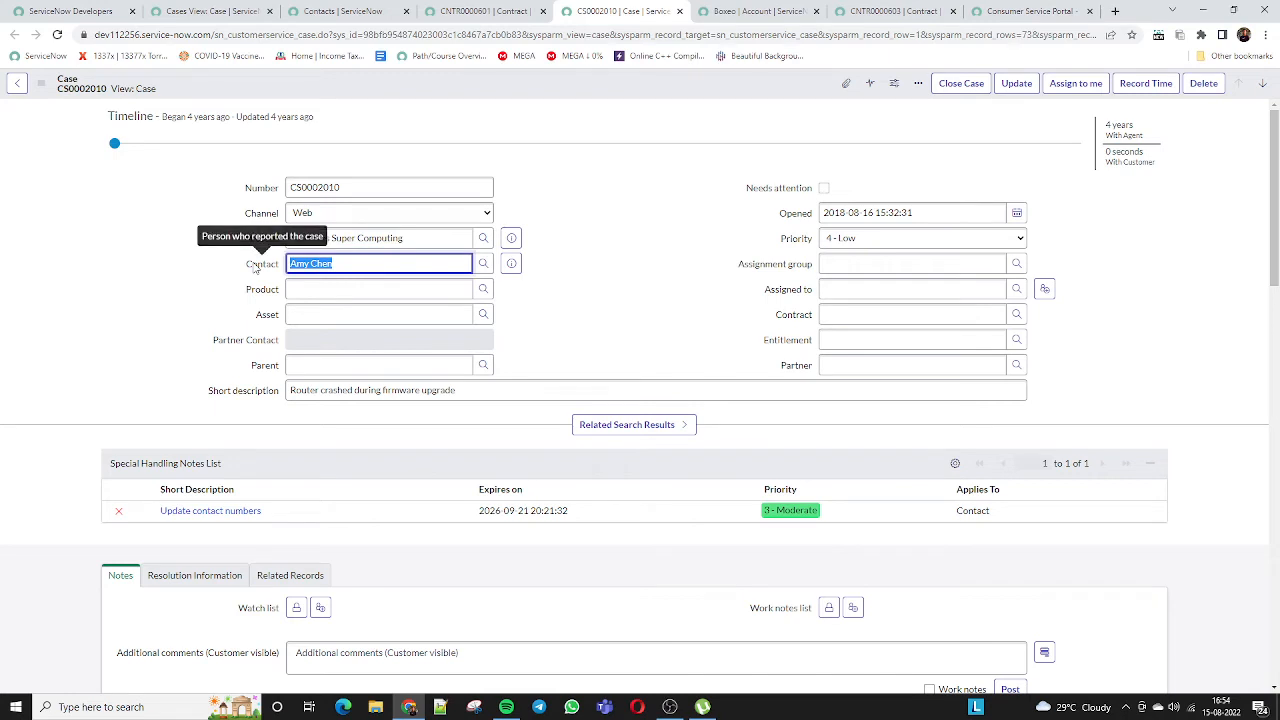
{"action": "left_click", "coordinate": [215, 245]}
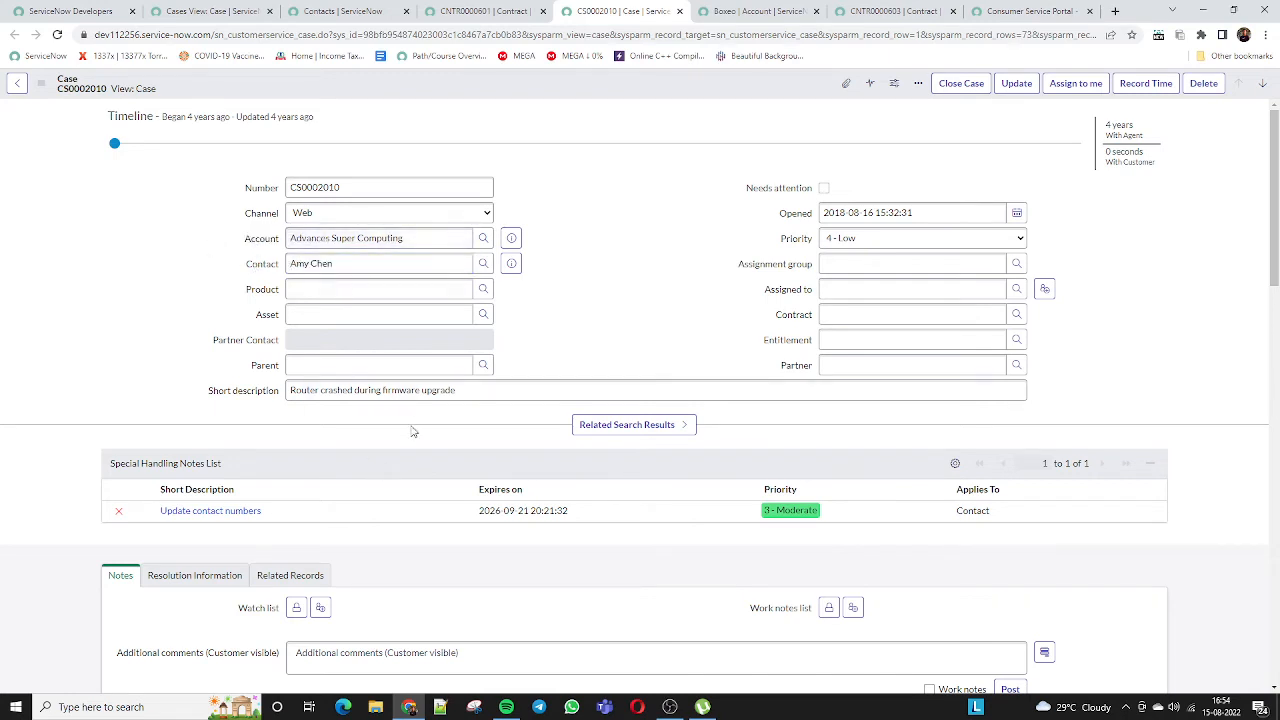
{"action": "left_click", "coordinate": [432, 392]}
{"action": "left_click_drag", "start_coordinate": [452, 390], "coordinate": [273, 395]}
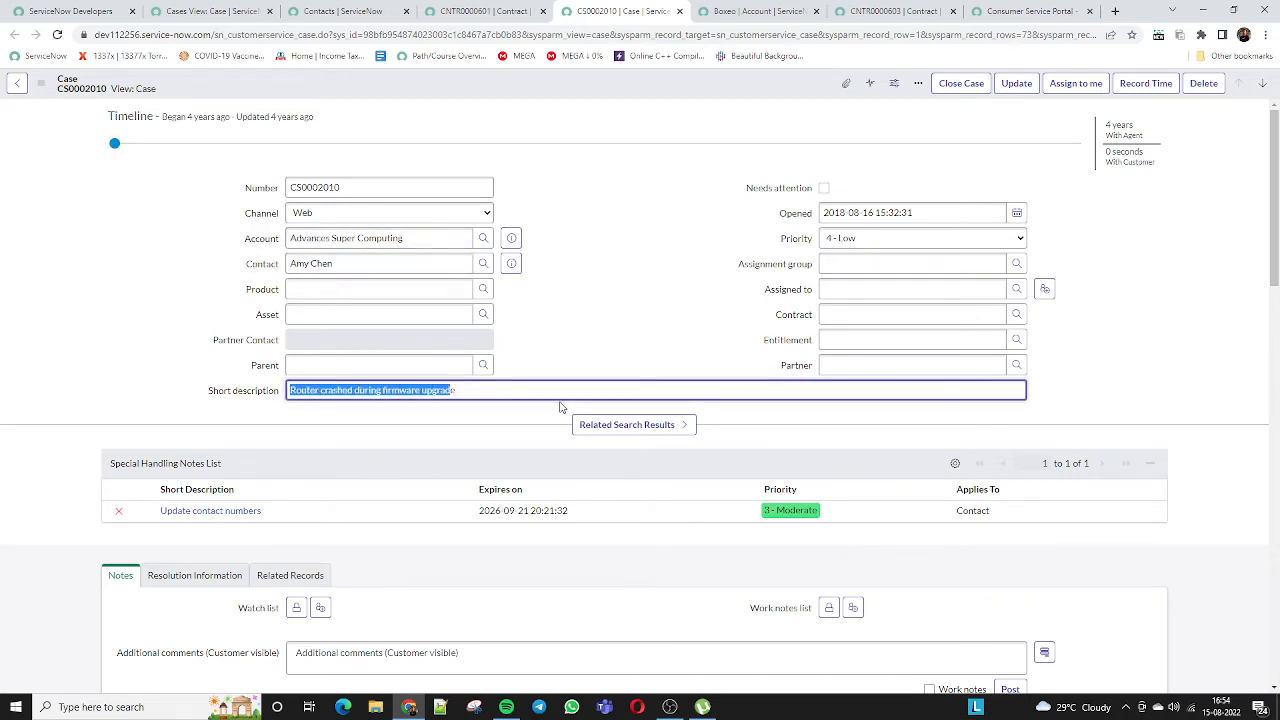
{"action": "left_click", "coordinate": [481, 393]}
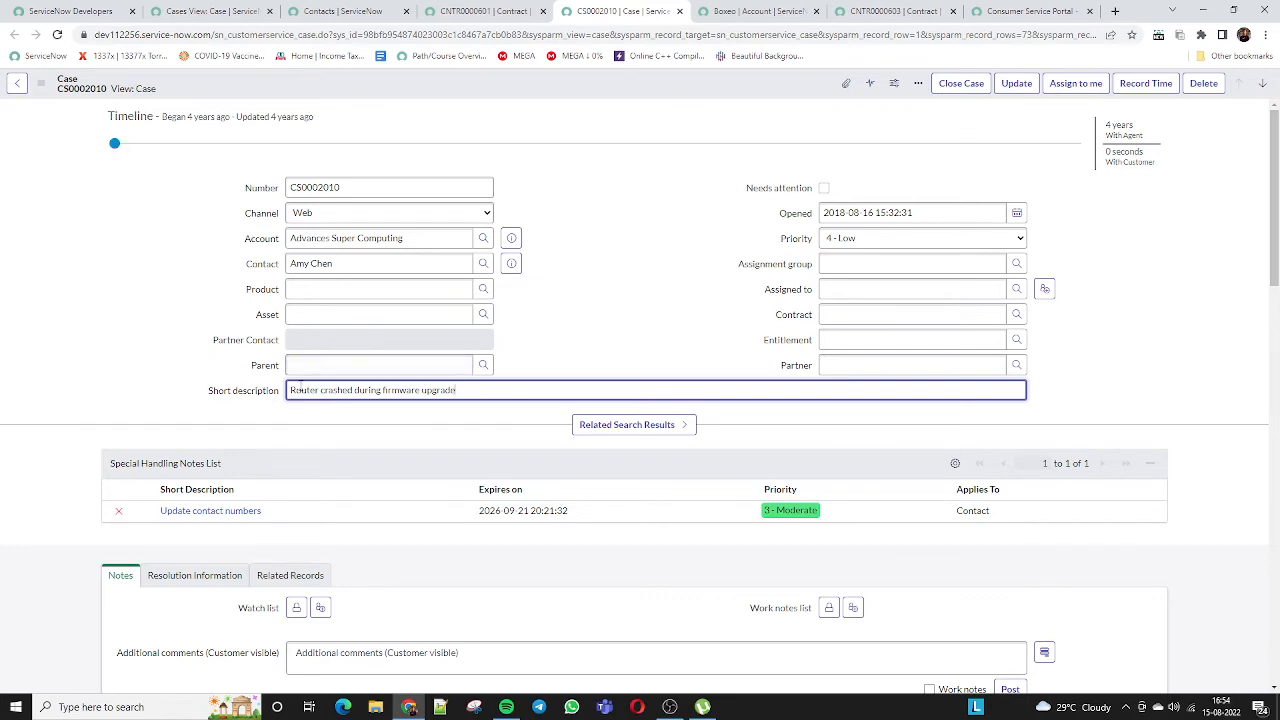
{"action": "left_click", "coordinate": [232, 246]}
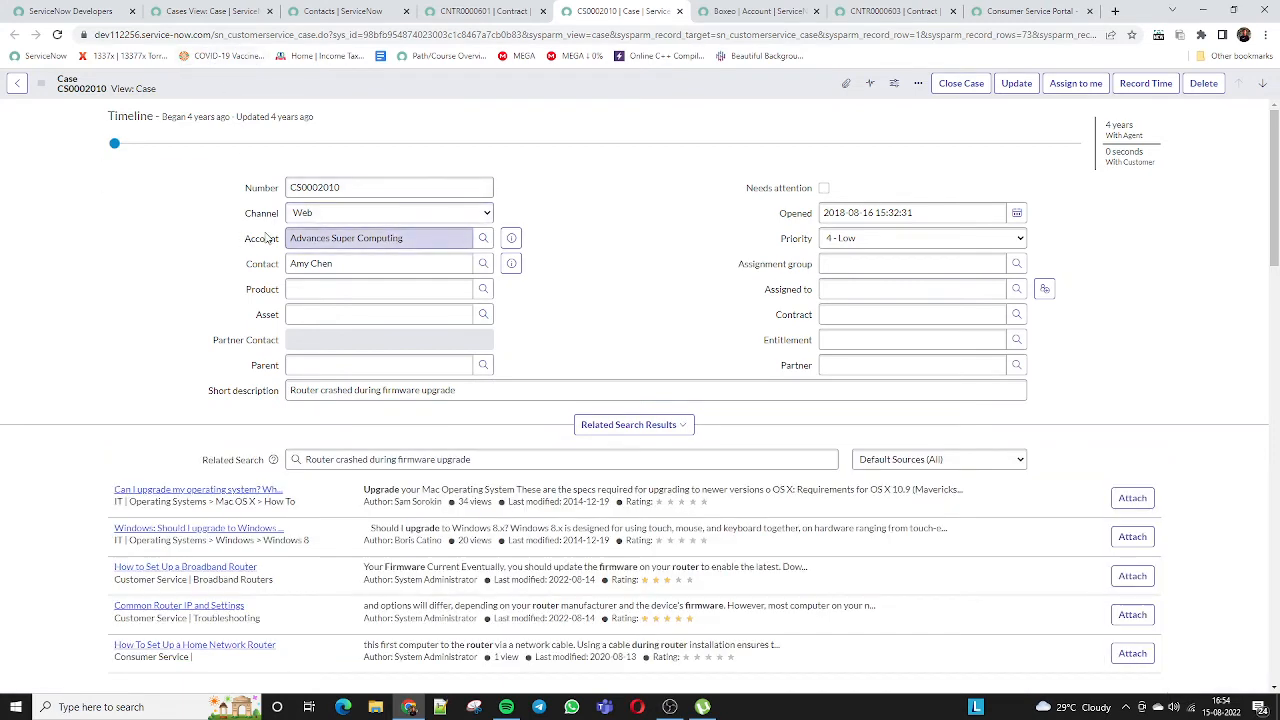
Recheck the account and Assignment group, then bring up the Contract lookup list
{"action": "left_click_drag", "start_coordinate": [422, 238], "coordinate": [254, 227]}
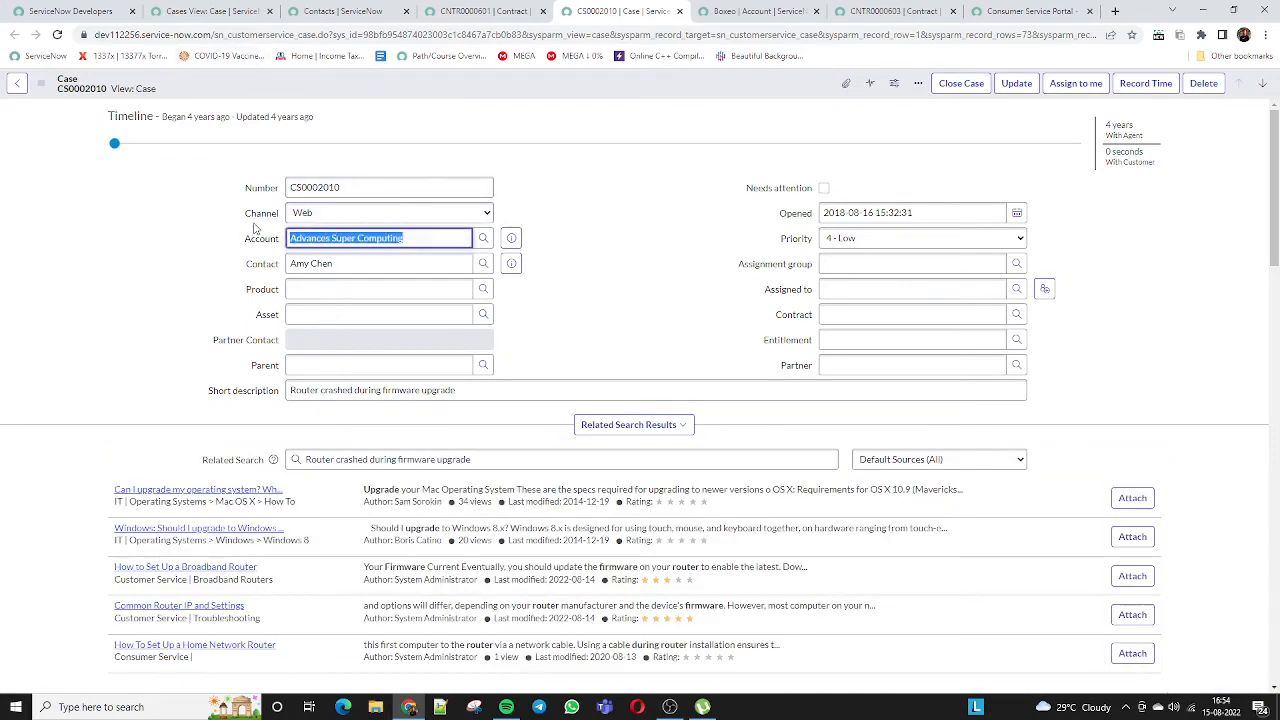
{"action": "left_click", "coordinate": [512, 306]}
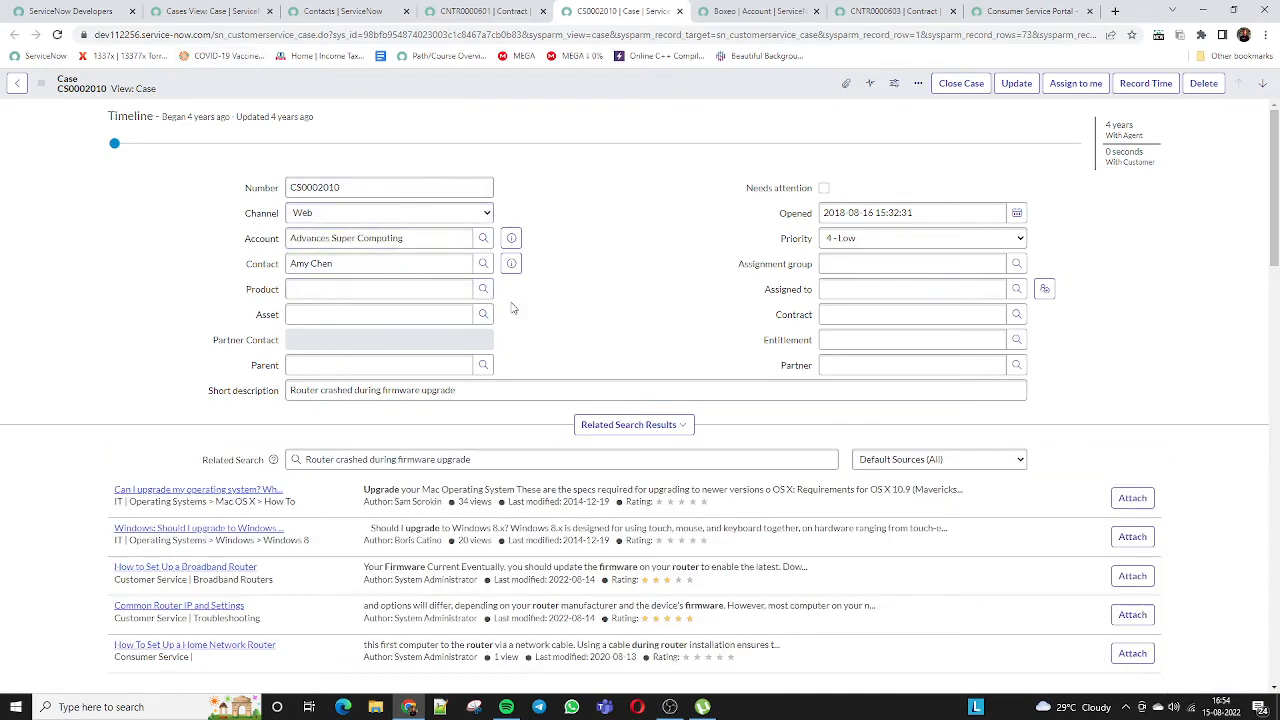
{"action": "left_click", "coordinate": [826, 263]}
{"action": "scroll", "coordinate": [880, 265], "scroll_direction": "down", "scroll_amount": 1}
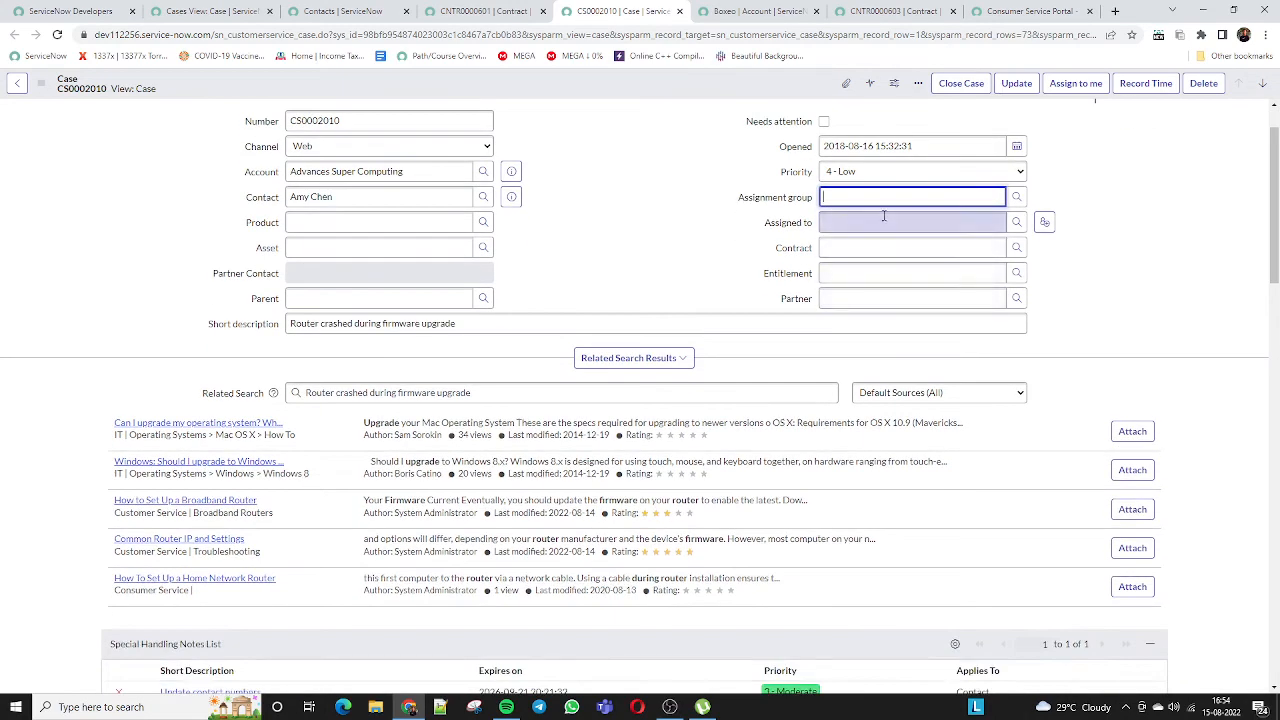
{"action": "left_click", "coordinate": [1018, 249]}
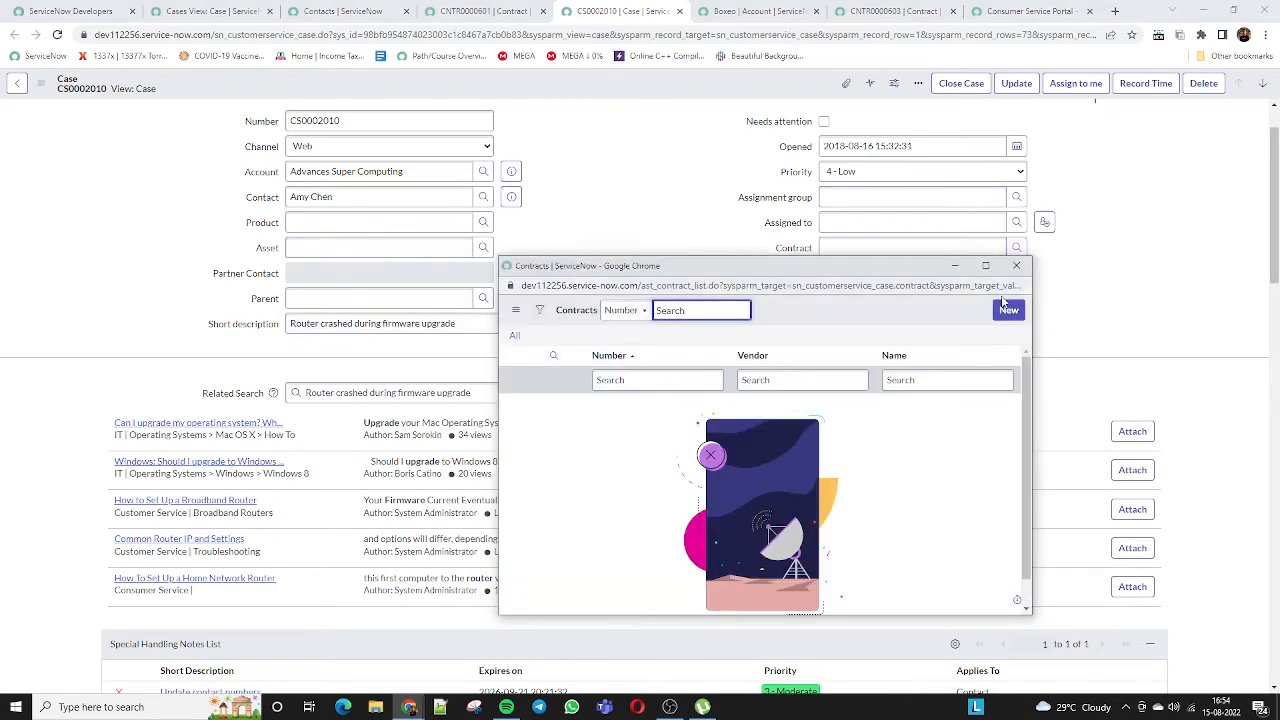
Discard a new contract record unsaved and bring up the Accounts lookup for the case
{"action": "left_click", "coordinate": [1006, 309]}
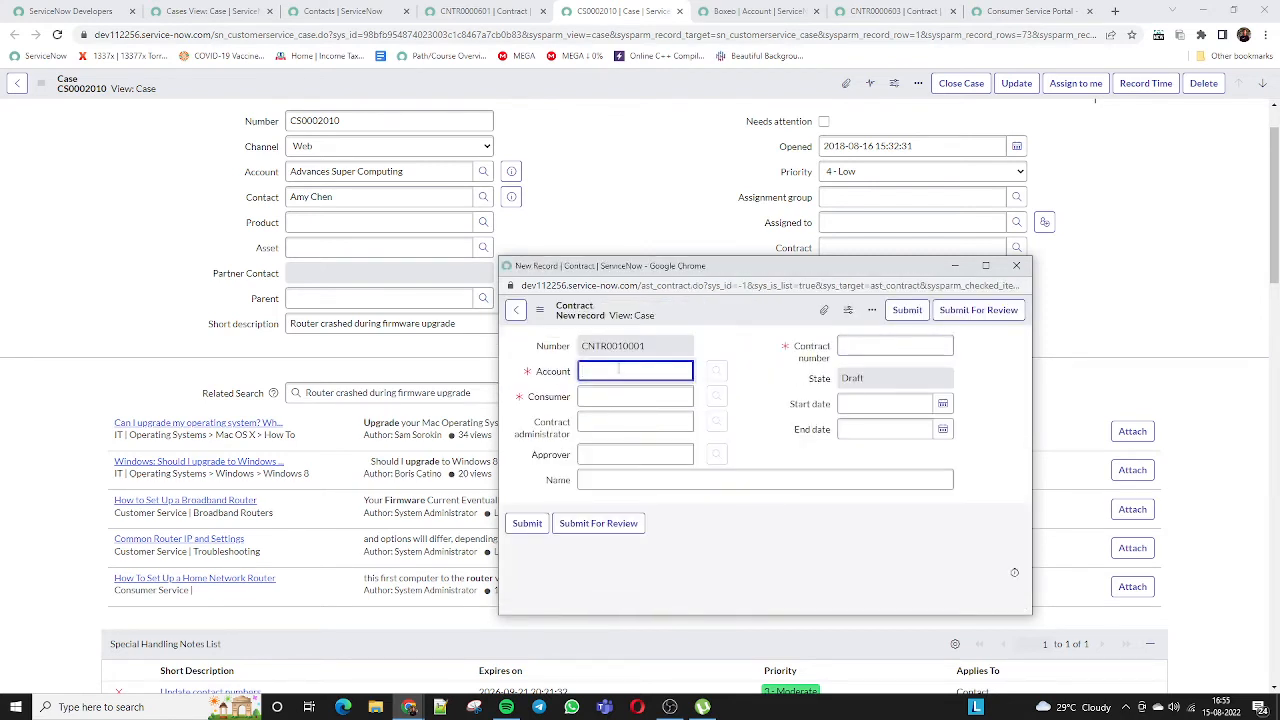
{"action": "type", "text": "*Ri"}
{"action": "left_click", "coordinate": [1016, 265]}
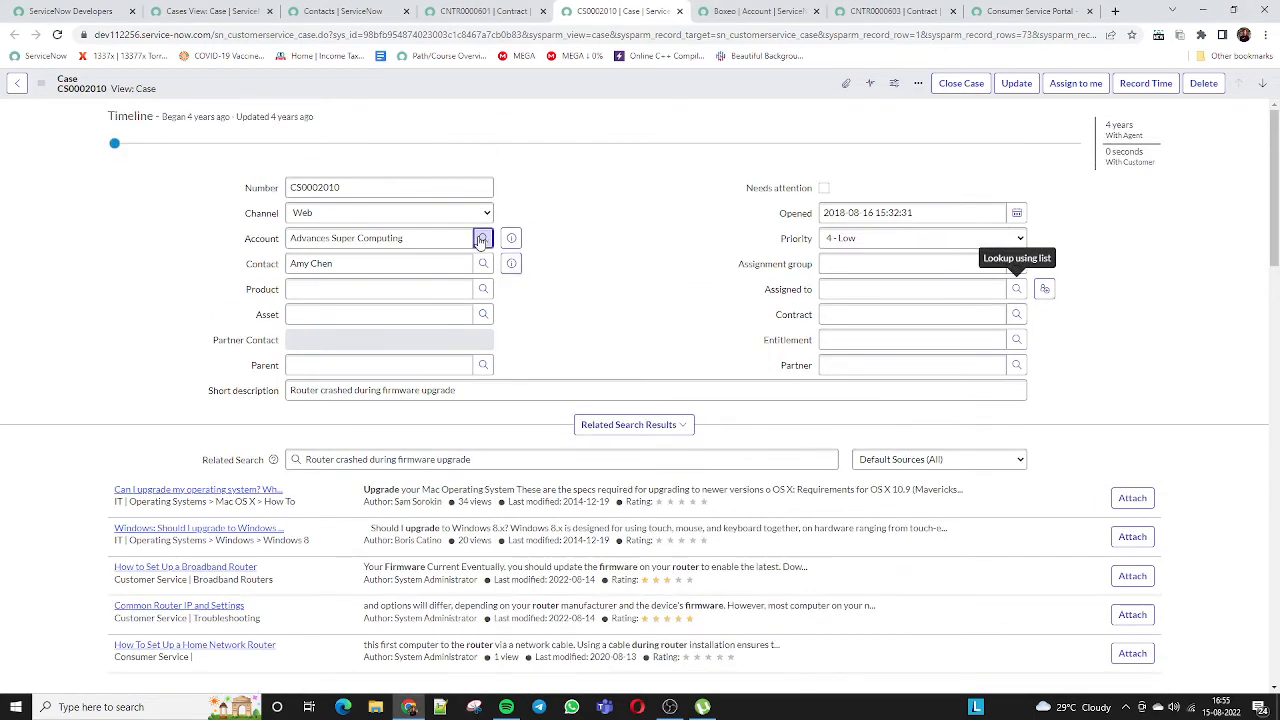
{"action": "left_click", "coordinate": [483, 238]}
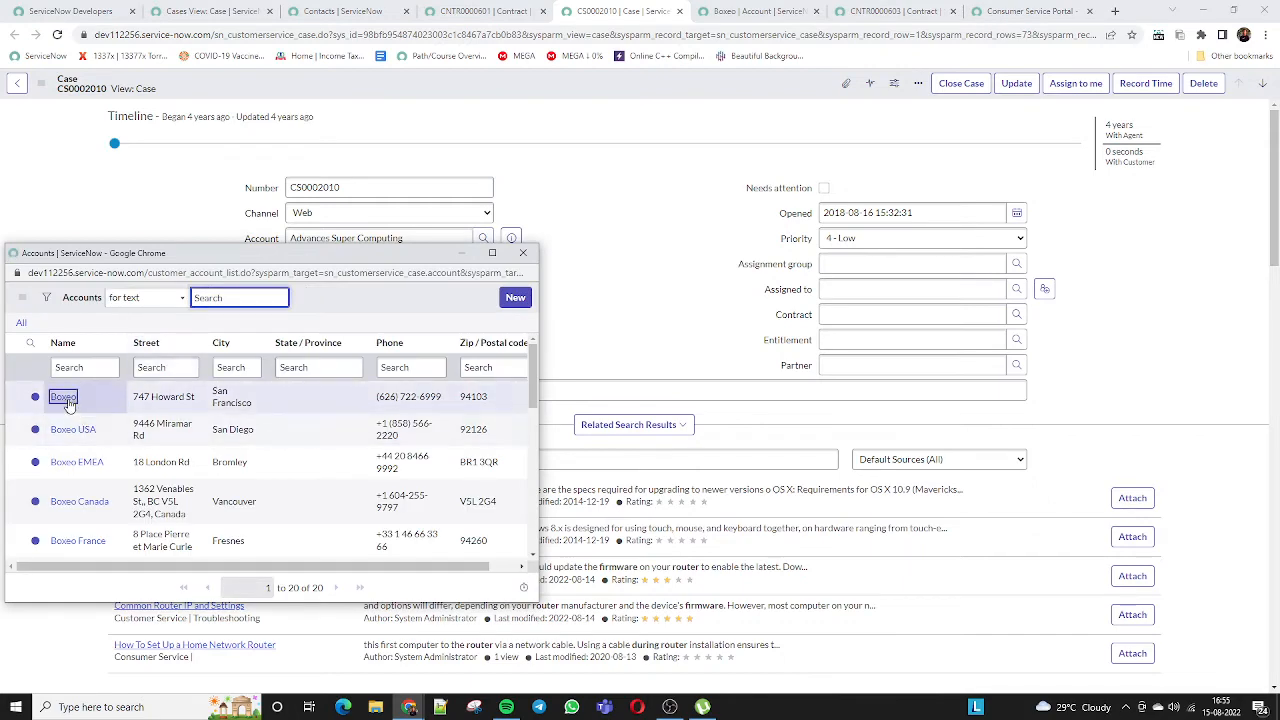
Choose Boxeo as the account, confirm Contract fills with CNTR0010077, and check Boxeo's contract list
{"action": "left_click", "coordinate": [62, 396]}
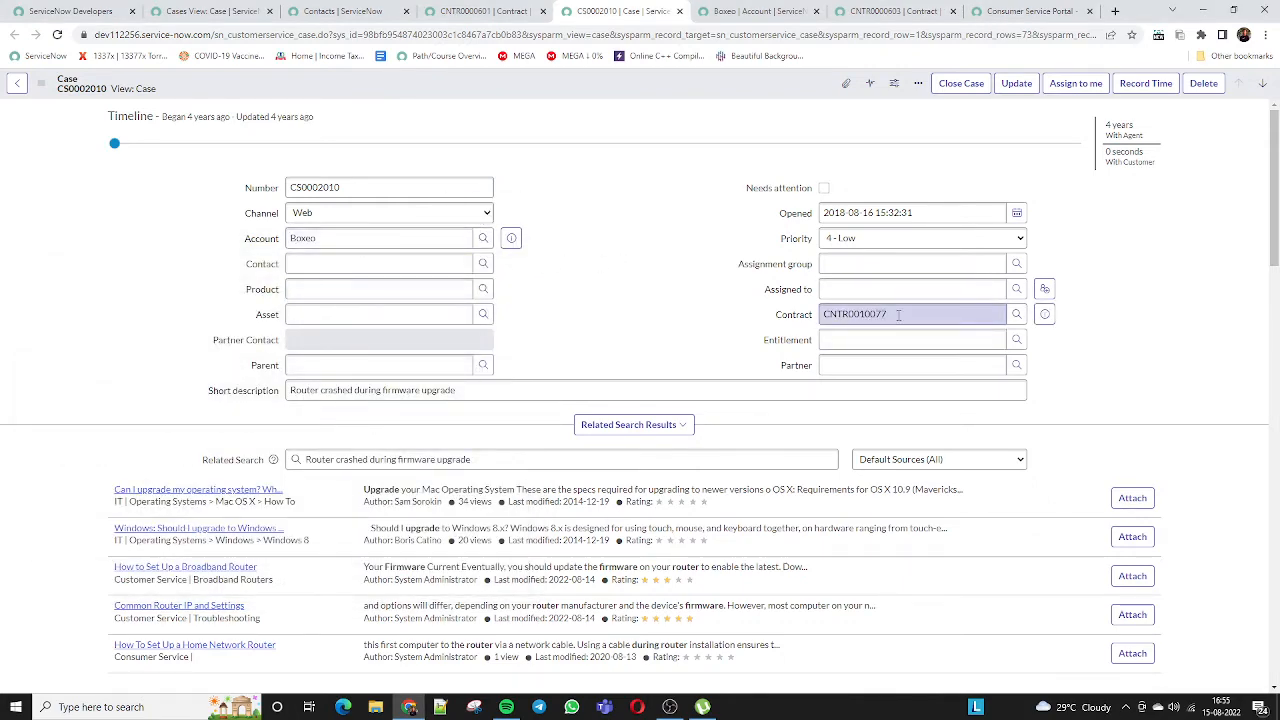
{"action": "left_click_drag", "start_coordinate": [898, 314], "coordinate": [782, 320]}
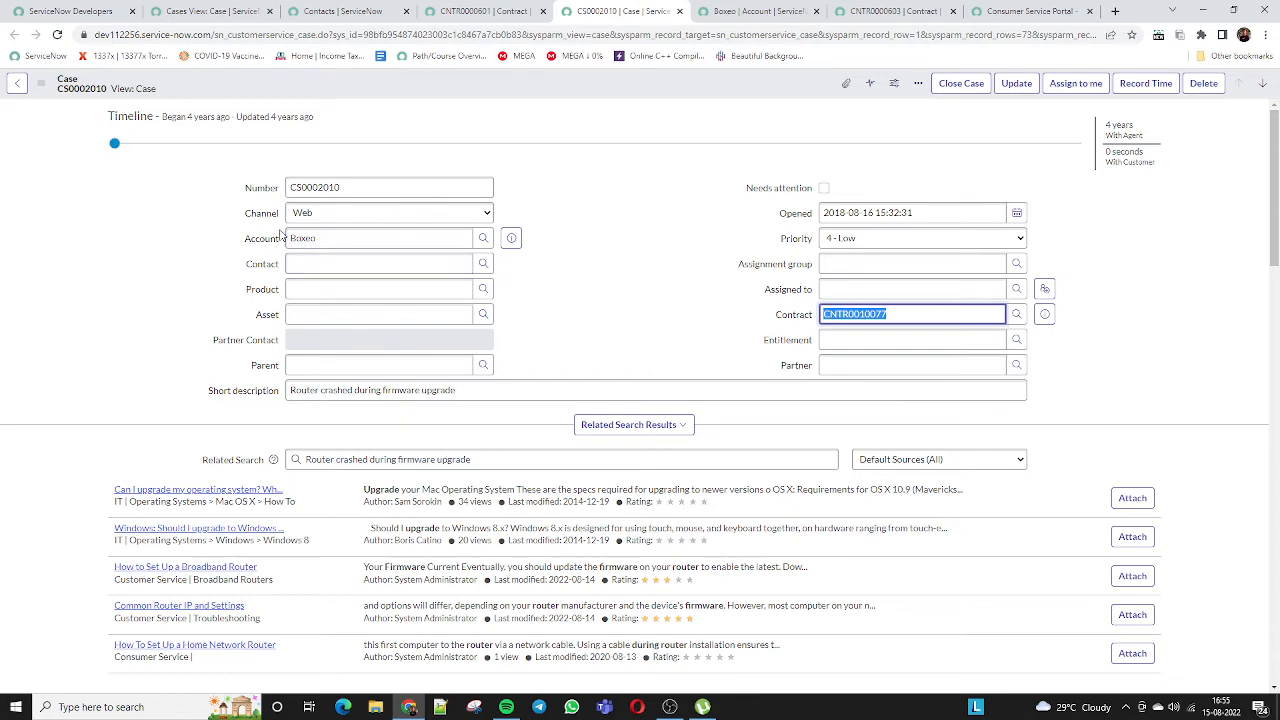
{"action": "left_click_drag", "start_coordinate": [244, 241], "coordinate": [270, 245]}
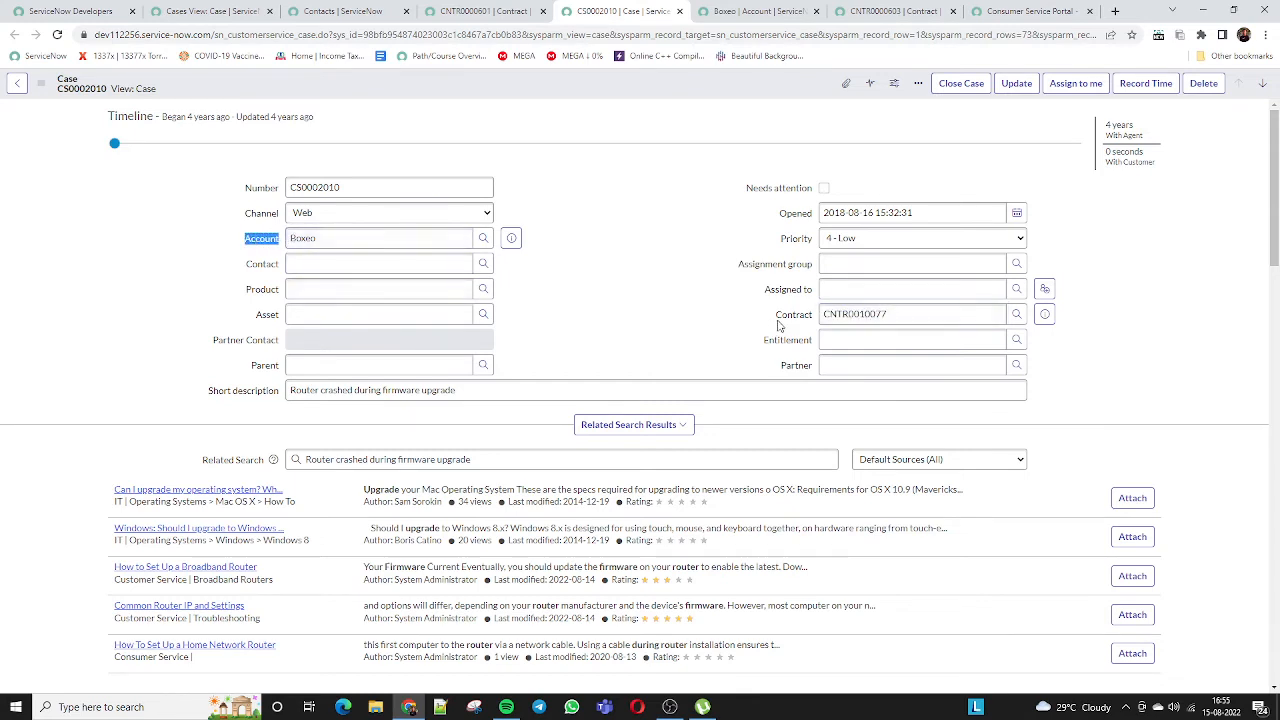
{"action": "left_click_drag", "start_coordinate": [776, 318], "coordinate": [818, 320]}
{"action": "left_click", "coordinate": [808, 318]}
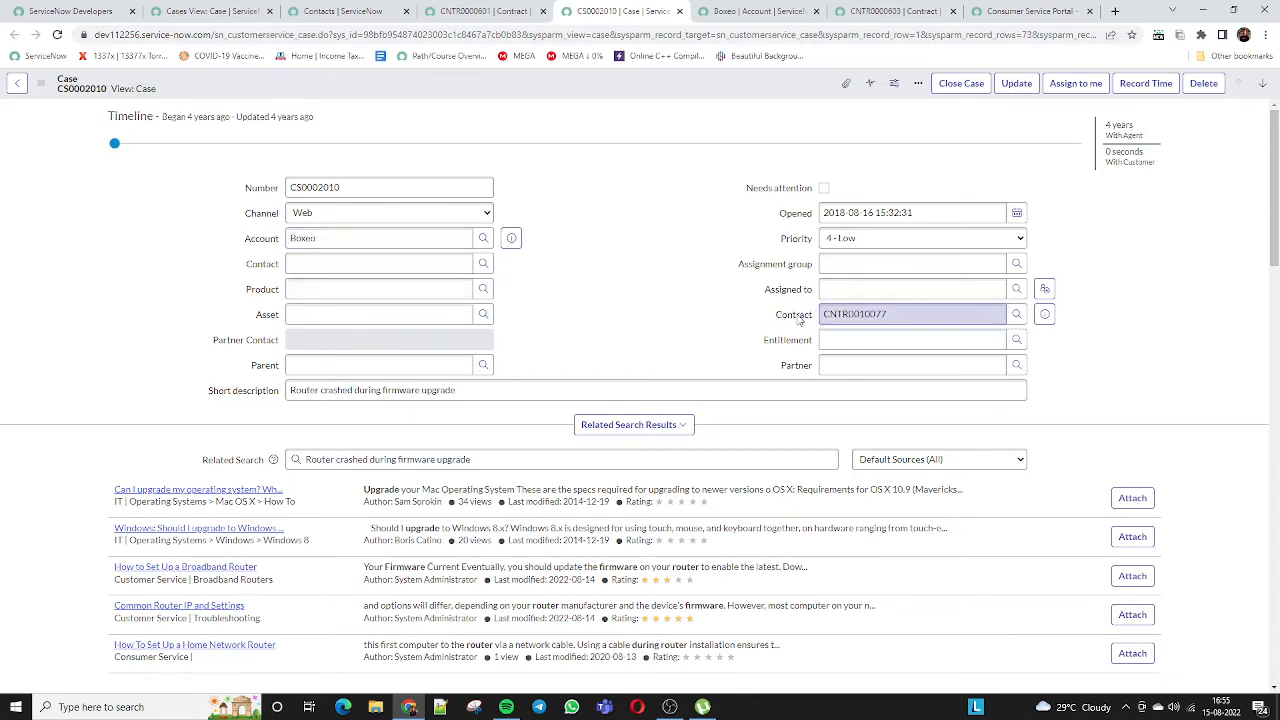
{"action": "left_click", "coordinate": [806, 318]}
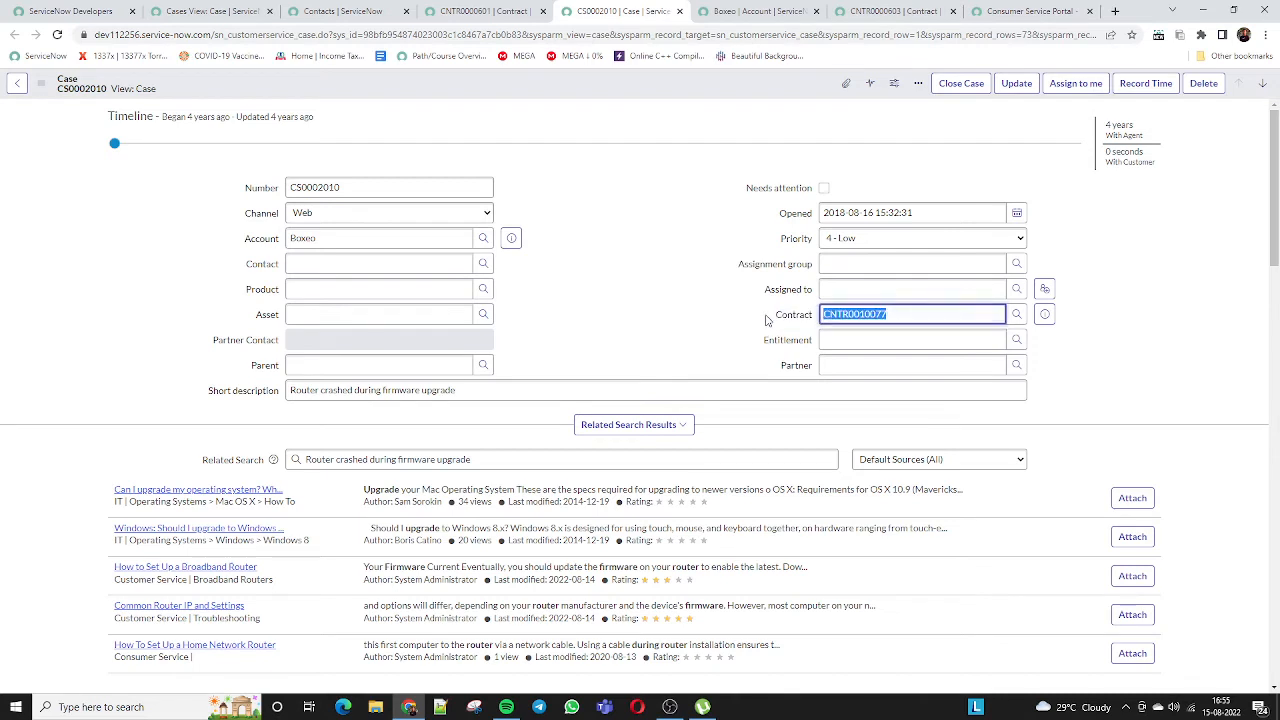
{"action": "left_click", "coordinate": [1016, 315]}
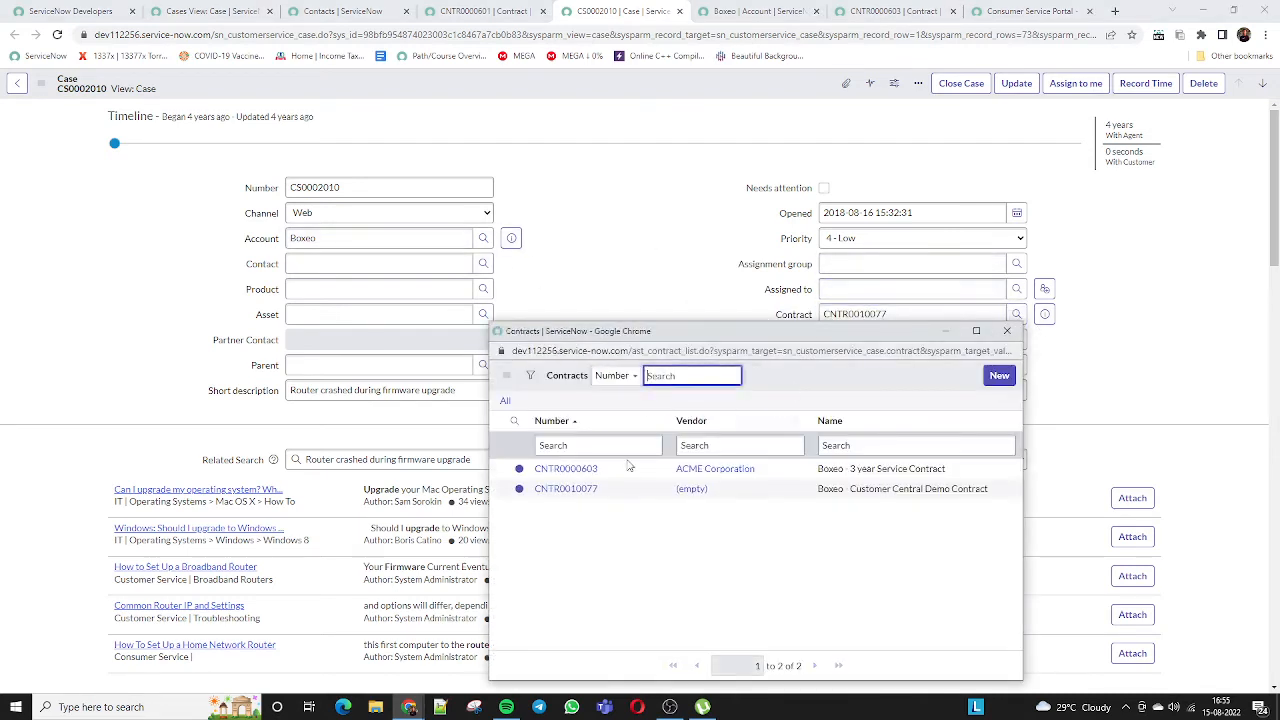
{"action": "left_click", "coordinate": [1007, 331]}
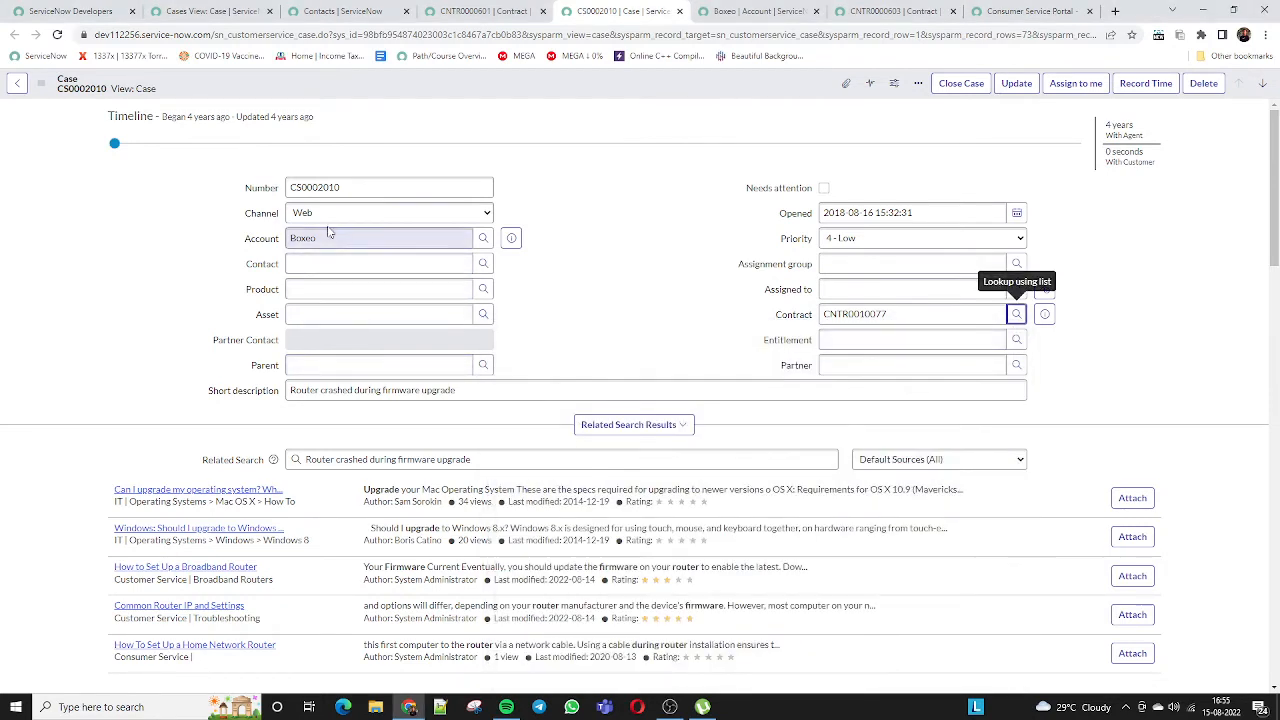
Pick a Boxeo customer contact from the Contacts lookup as the case's contact
{"action": "left_click", "coordinate": [410, 388]}
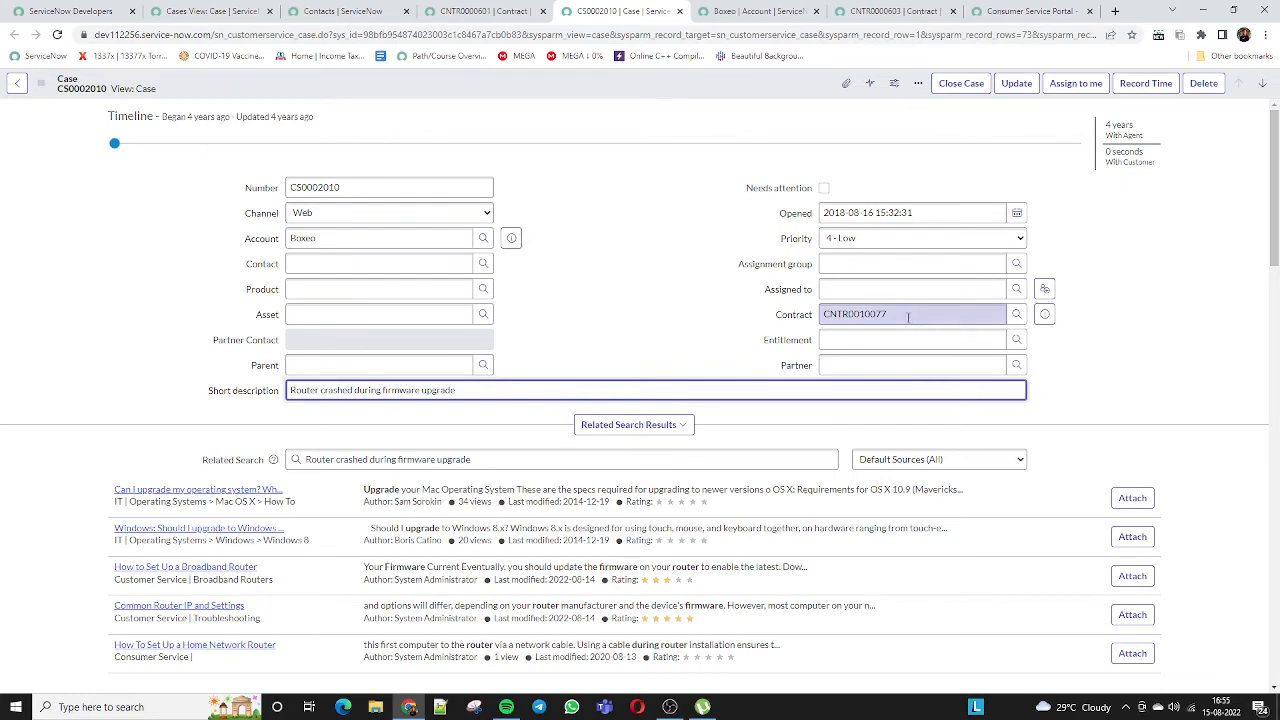
{"action": "scroll", "coordinate": [646, 393], "scroll_direction": "down", "scroll_amount": 4}
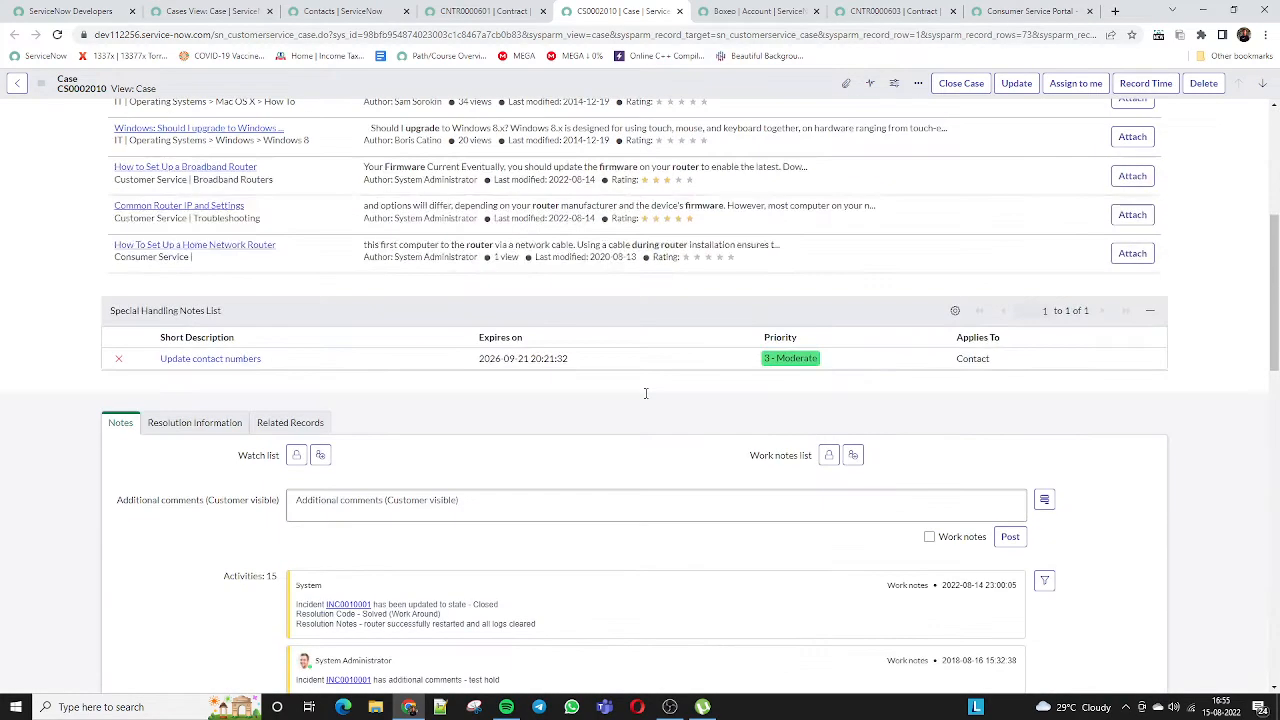
{"action": "scroll", "coordinate": [646, 393], "scroll_direction": "up", "scroll_amount": 3}
{"action": "left_click", "coordinate": [311, 198]}
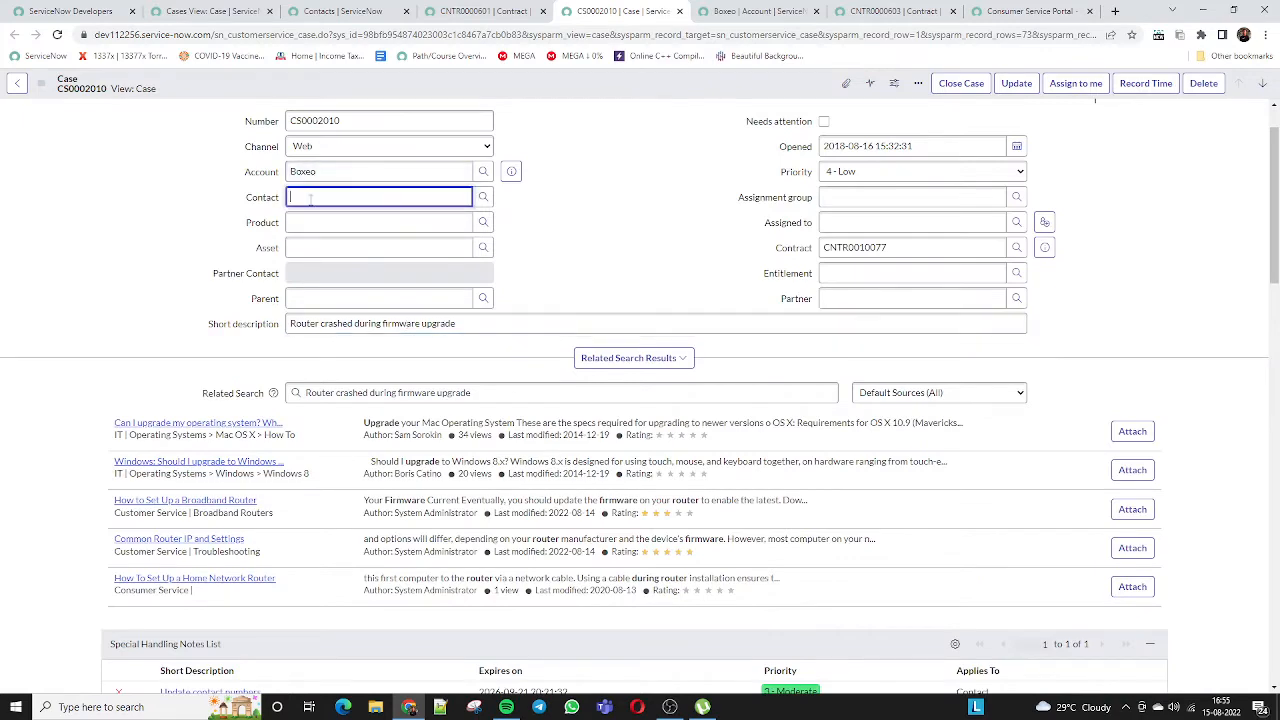
{"action": "left_click", "coordinate": [483, 199]}
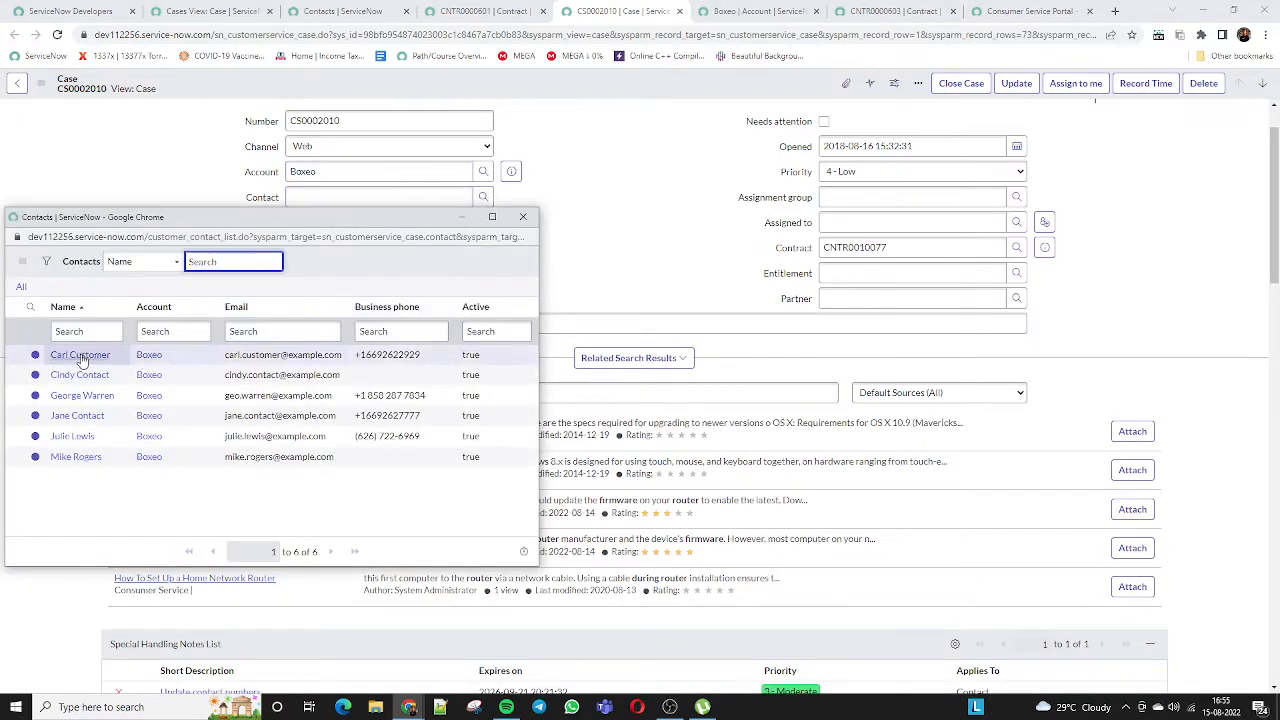
{"action": "left_click", "coordinate": [86, 353]}
{"action": "left_click_drag", "start_coordinate": [352, 197], "coordinate": [272, 198]}
{"action": "left_click", "coordinate": [272, 199]}
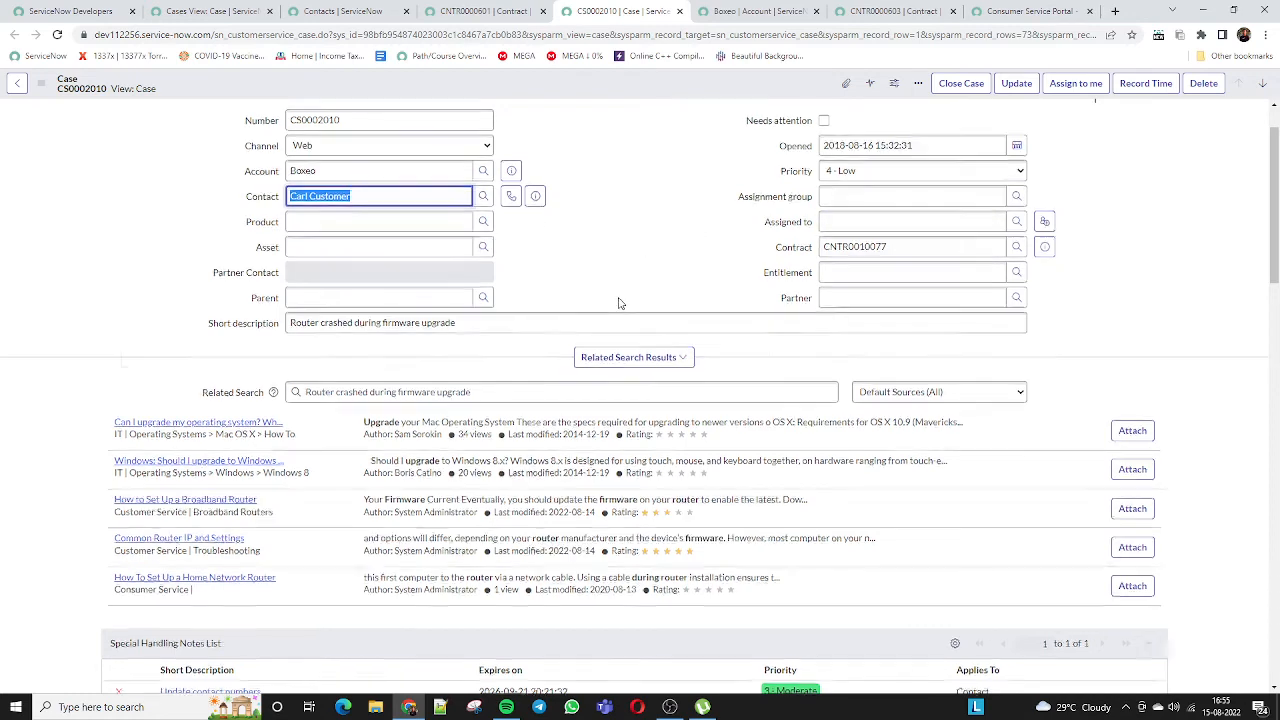
{"action": "scroll", "coordinate": [618, 300], "scroll_direction": "down", "scroll_amount": 4}
{"action": "scroll", "coordinate": [618, 303], "scroll_direction": "down", "scroll_amount": 10}
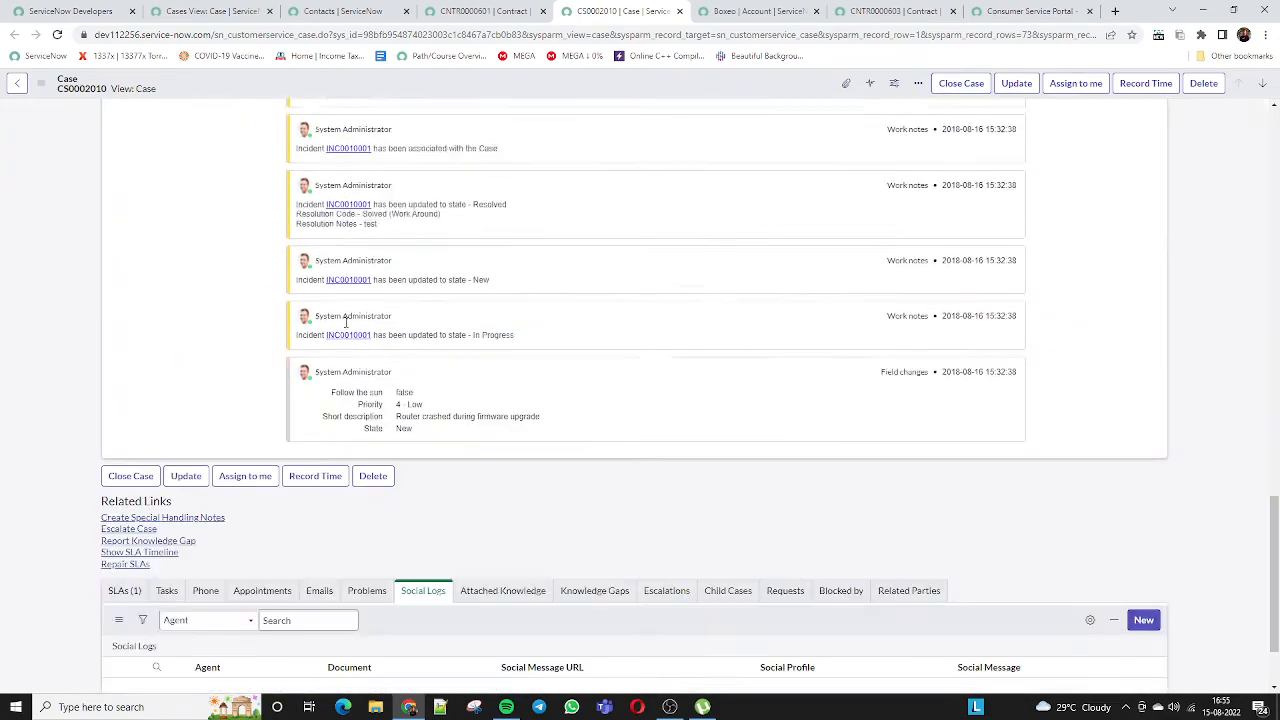
{"action": "scroll", "coordinate": [347, 333], "scroll_direction": "up", "scroll_amount": 10}
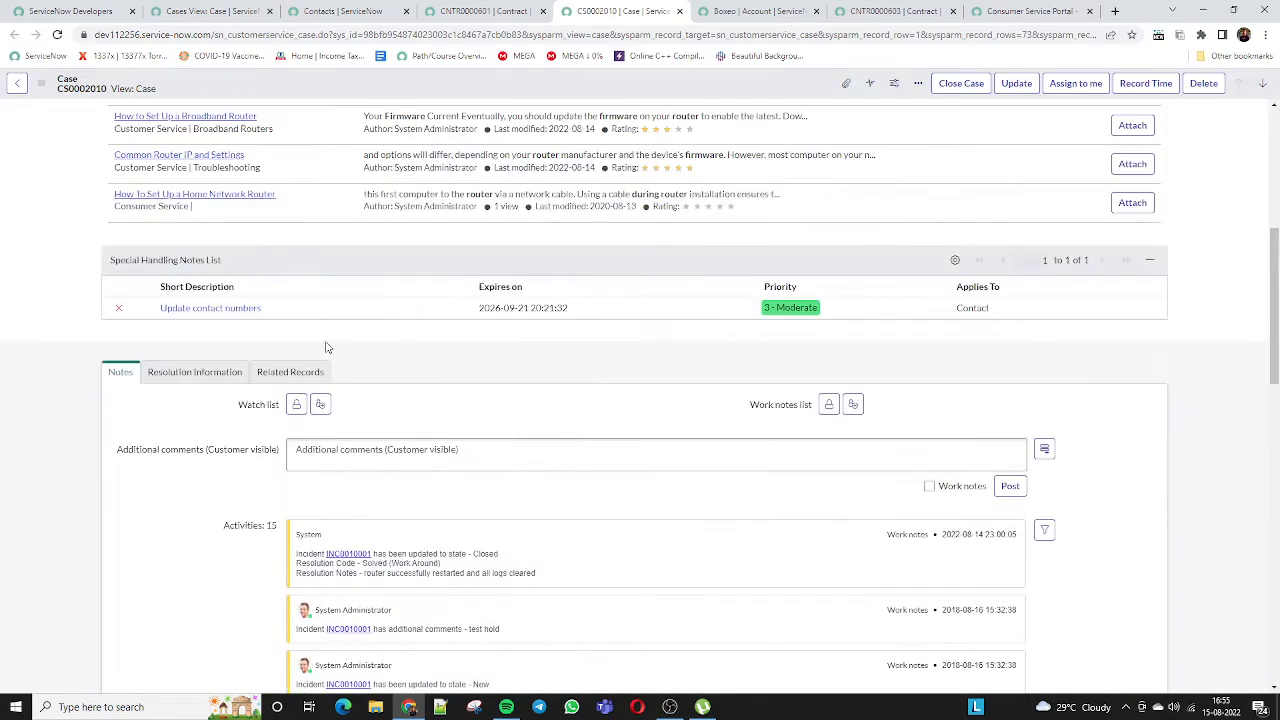
{"action": "scroll", "coordinate": [197, 326], "scroll_direction": "up", "scroll_amount": 4}
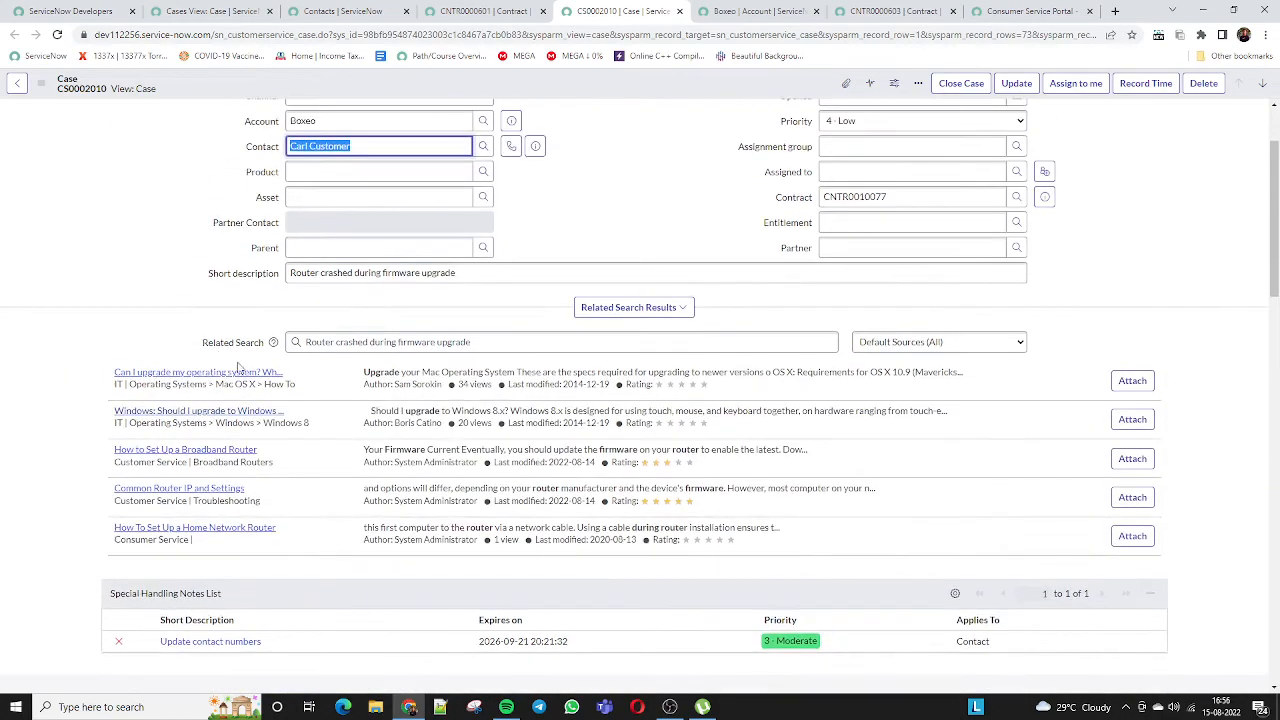
{"action": "scroll", "coordinate": [823, 260], "scroll_direction": "up", "scroll_amount": 2}
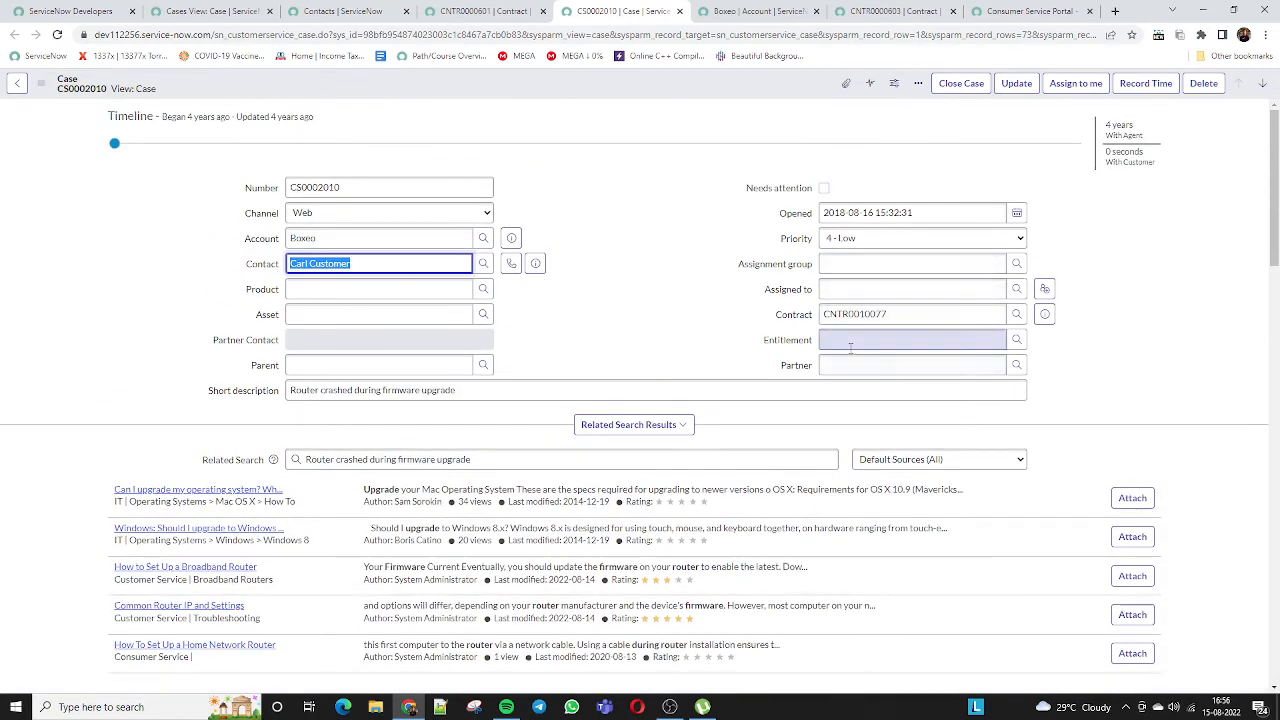
{"action": "left_click", "coordinate": [849, 339]}
{"action": "left_click", "coordinate": [848, 262]}
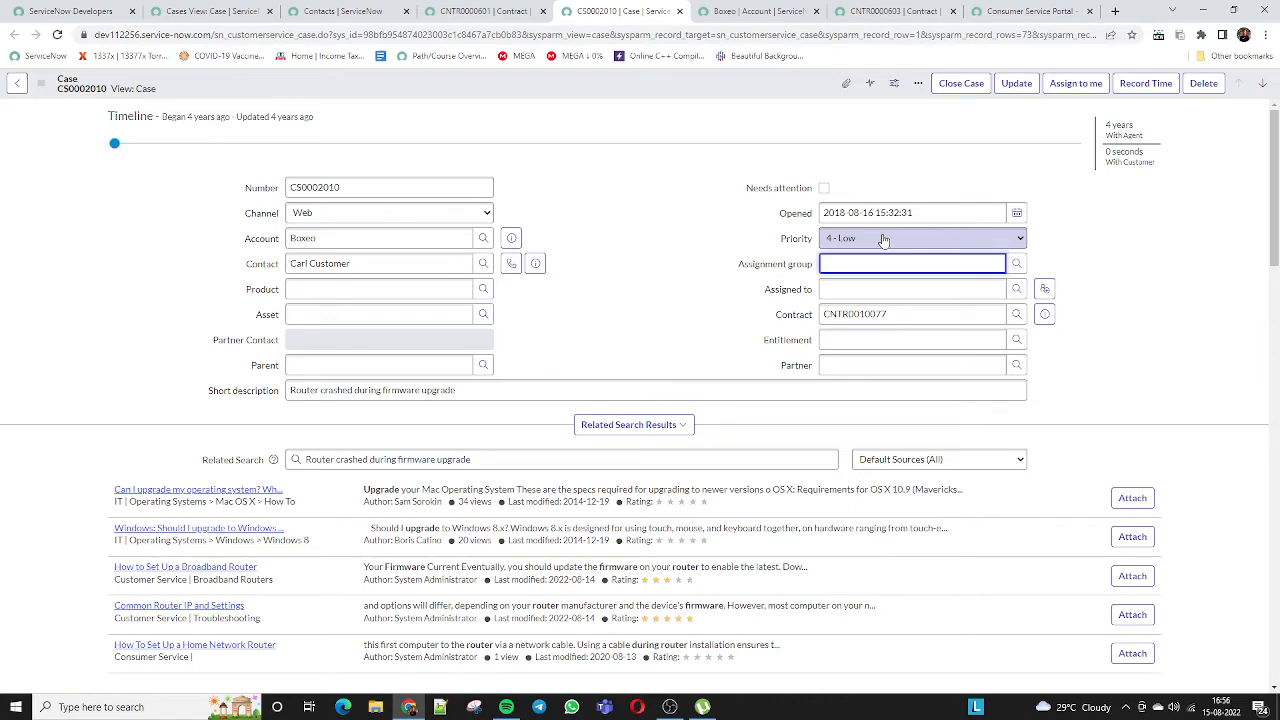
{"action": "left_click", "coordinate": [843, 290]}
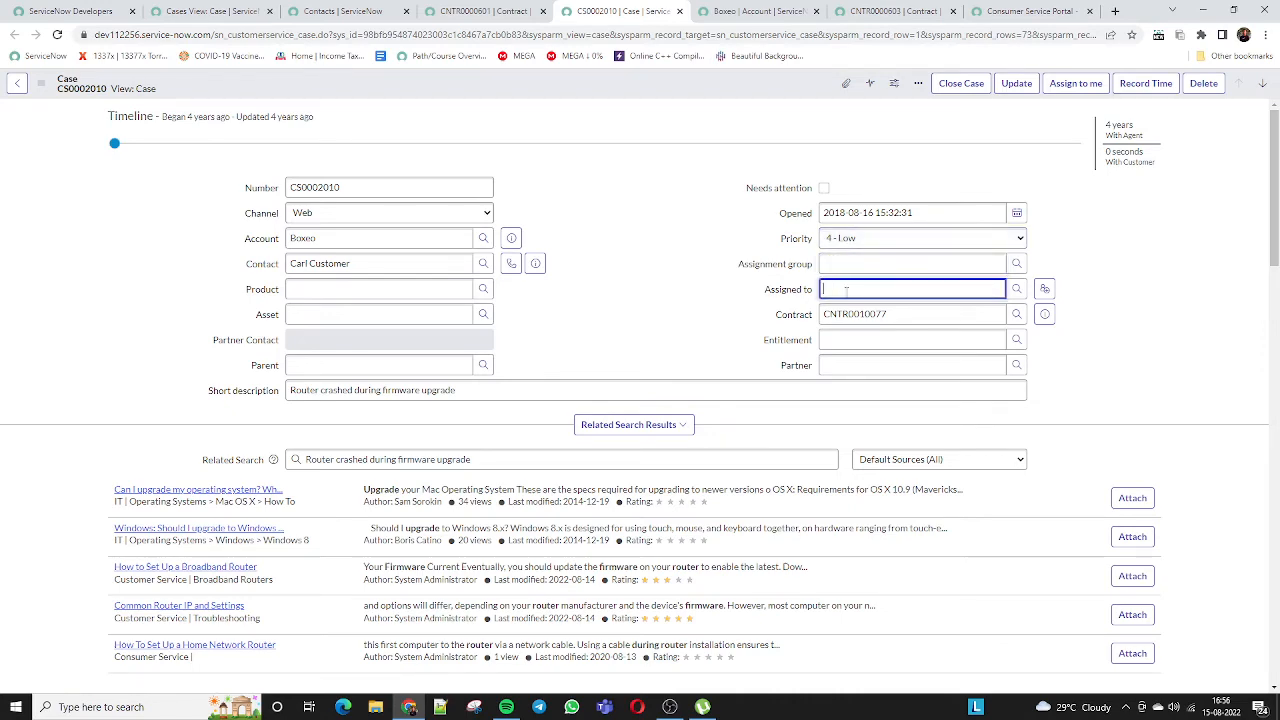
{"action": "scroll", "coordinate": [840, 285], "scroll_direction": "down", "scroll_amount": 3}
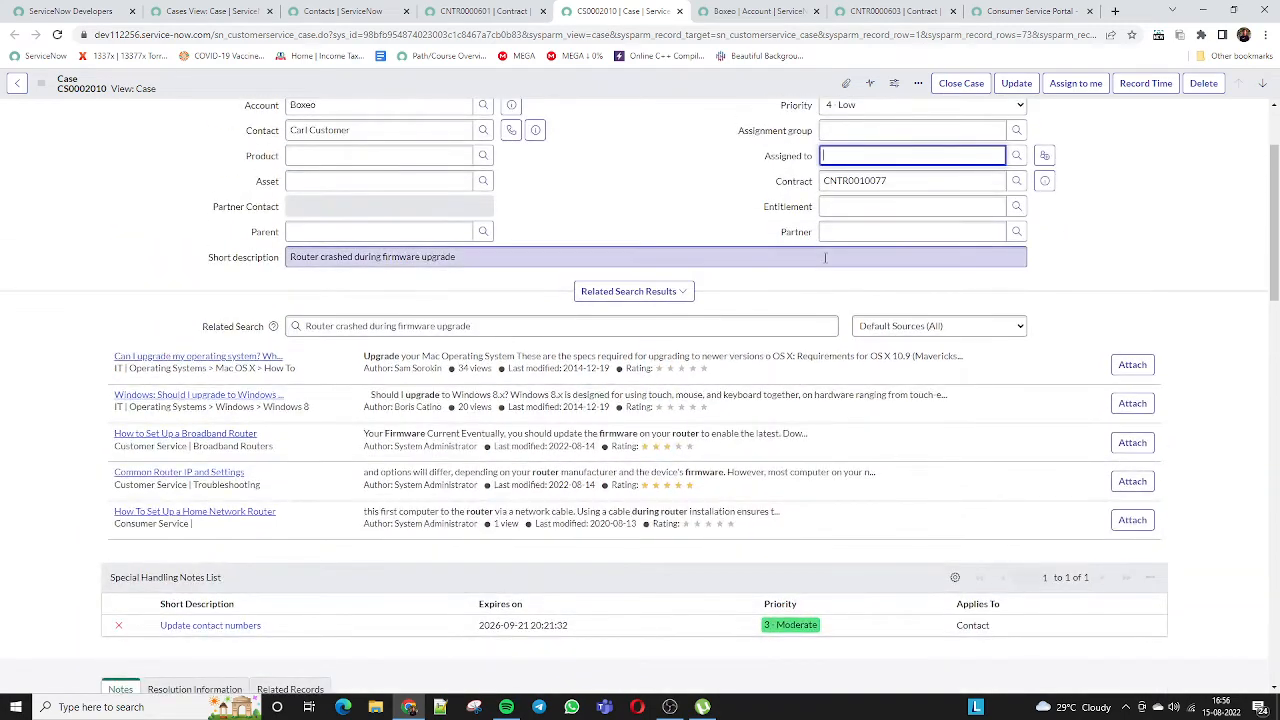
{"action": "scroll", "coordinate": [825, 258], "scroll_direction": "down", "scroll_amount": 8}
{"action": "scroll", "coordinate": [178, 230], "scroll_direction": "up", "scroll_amount": 4}
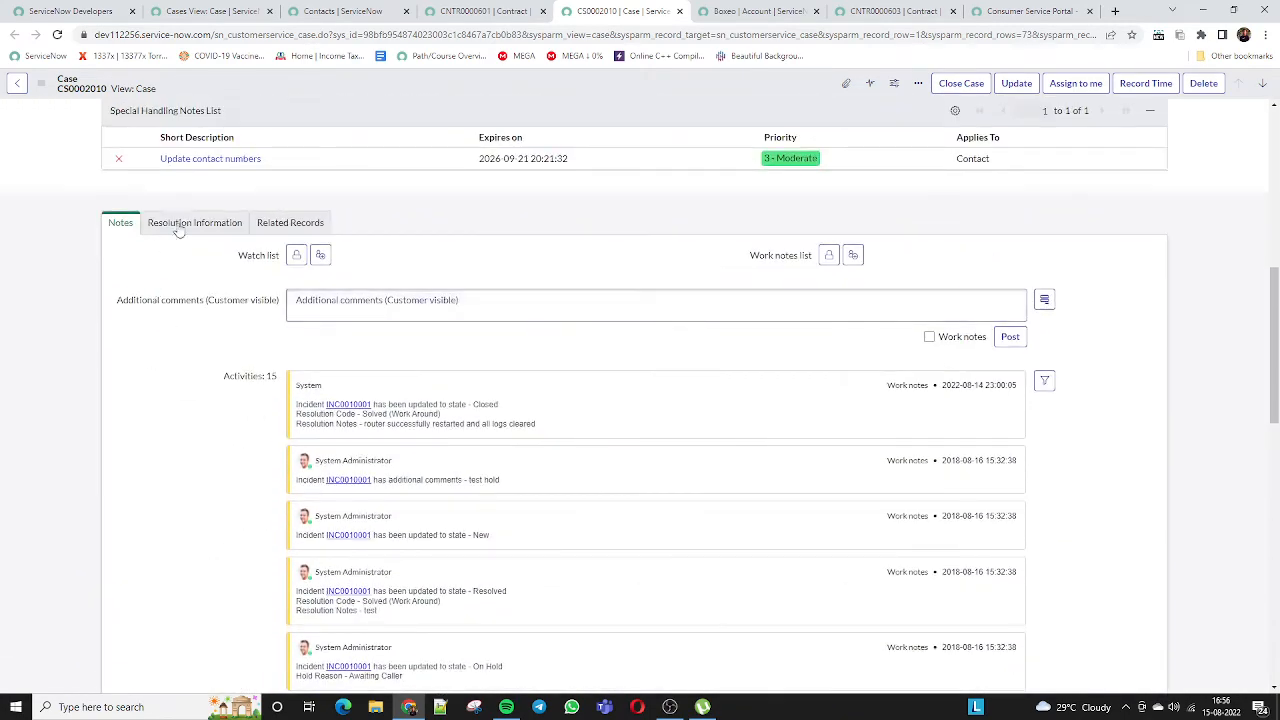
{"action": "left_click", "coordinate": [185, 223]}
{"action": "left_click", "coordinate": [330, 254]}
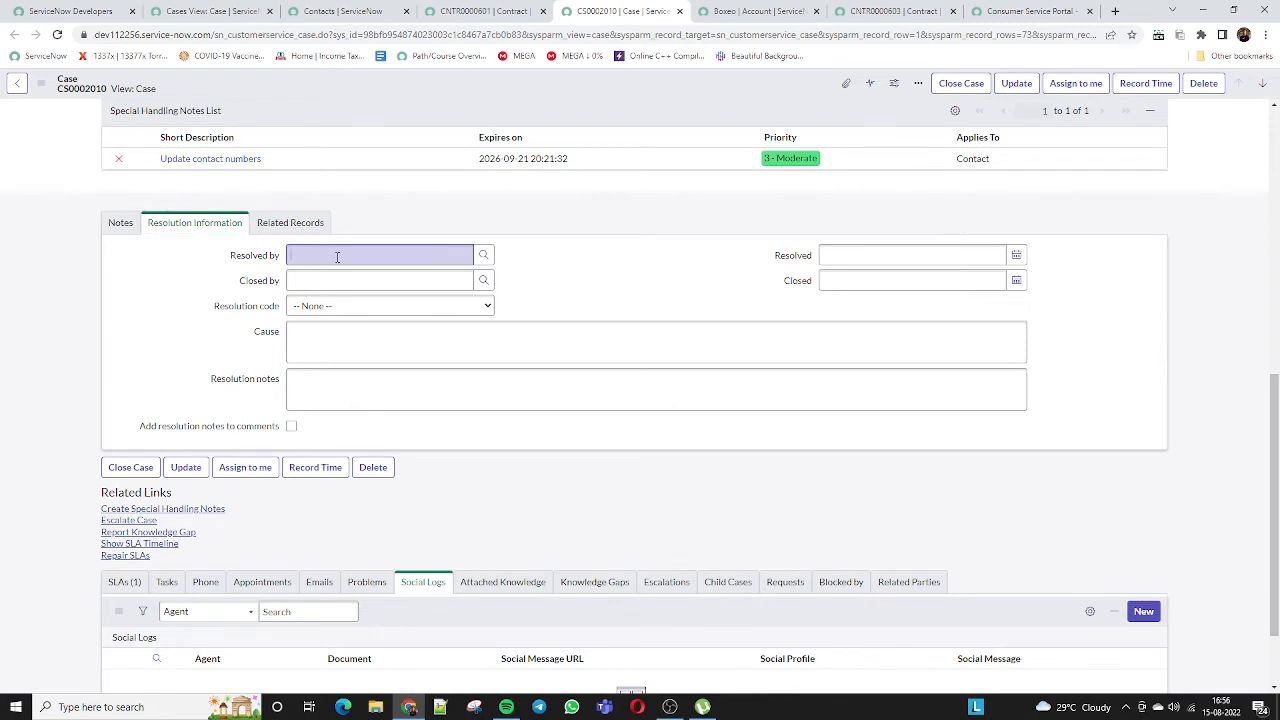
{"action": "left_click", "coordinate": [334, 350]}
{"action": "left_click", "coordinate": [328, 405]}
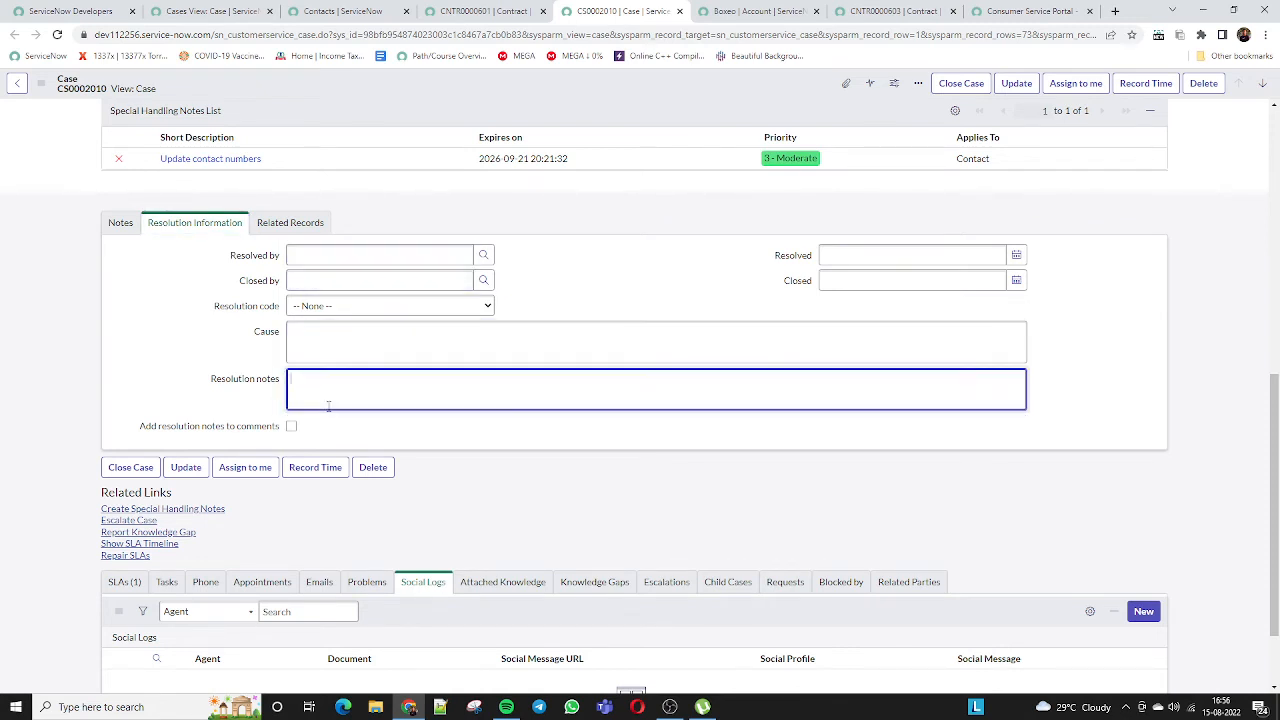
{"action": "left_click", "coordinate": [289, 223]}
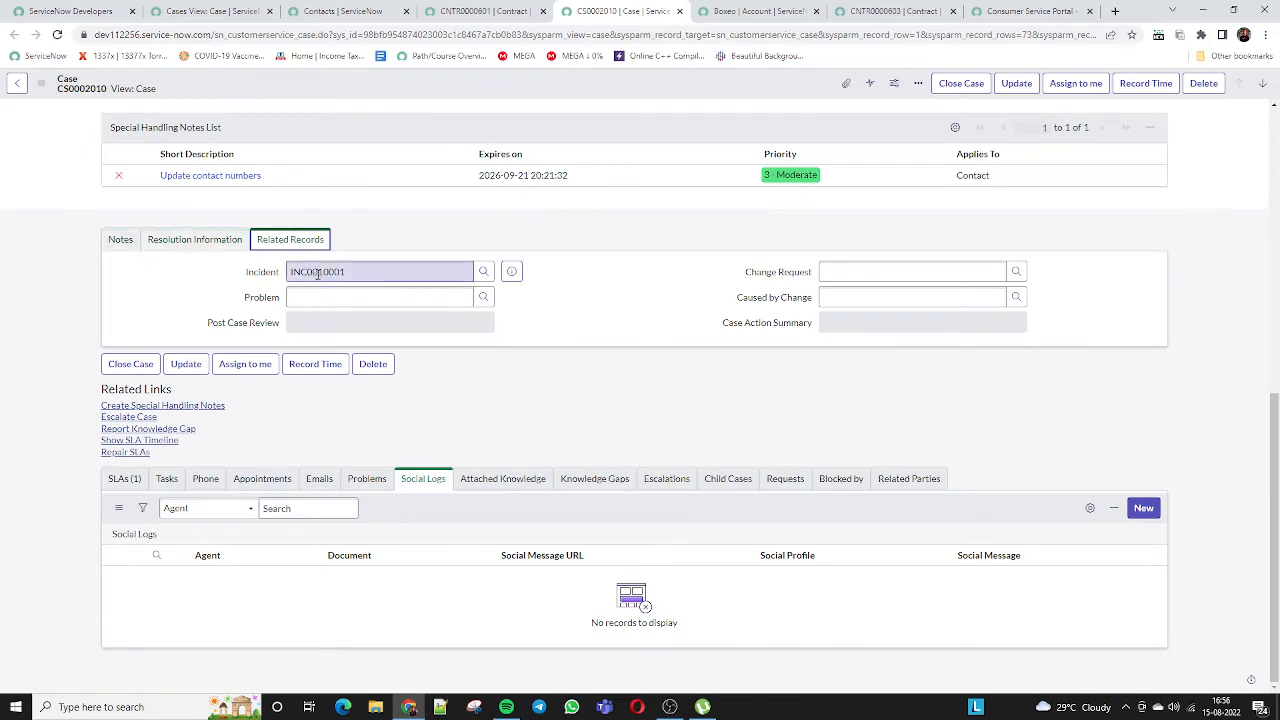
{"action": "left_click", "coordinate": [300, 271]}
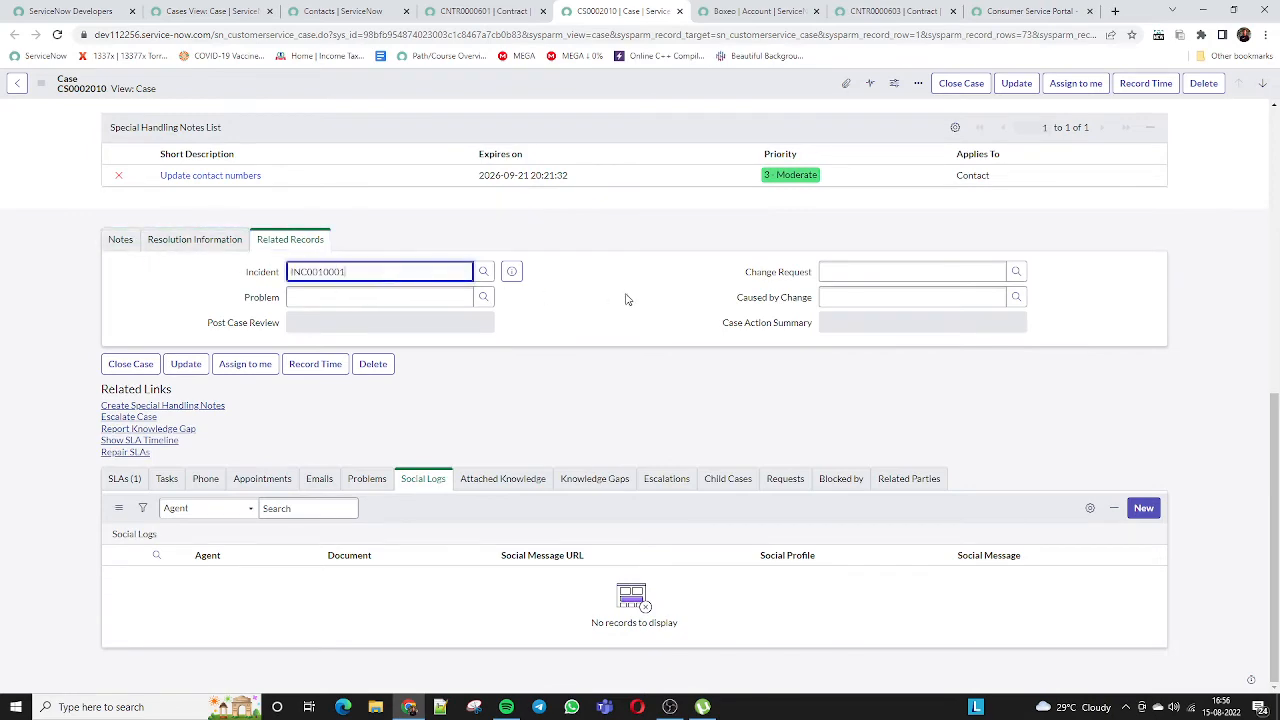
{"action": "left_click", "coordinate": [110, 244]}
{"action": "scroll", "coordinate": [430, 385], "scroll_direction": "down", "scroll_amount": 10}
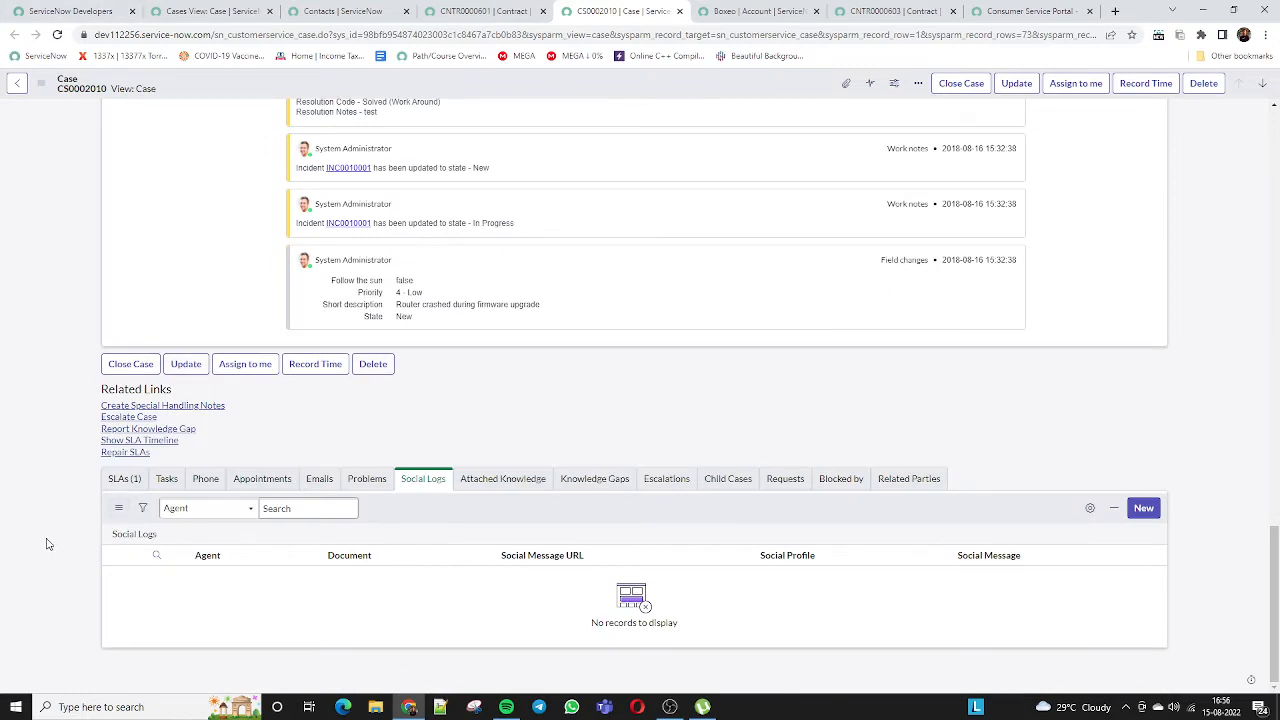
View the case's single SLA, then its Tasks related list
{"action": "left_click", "coordinate": [124, 478]}
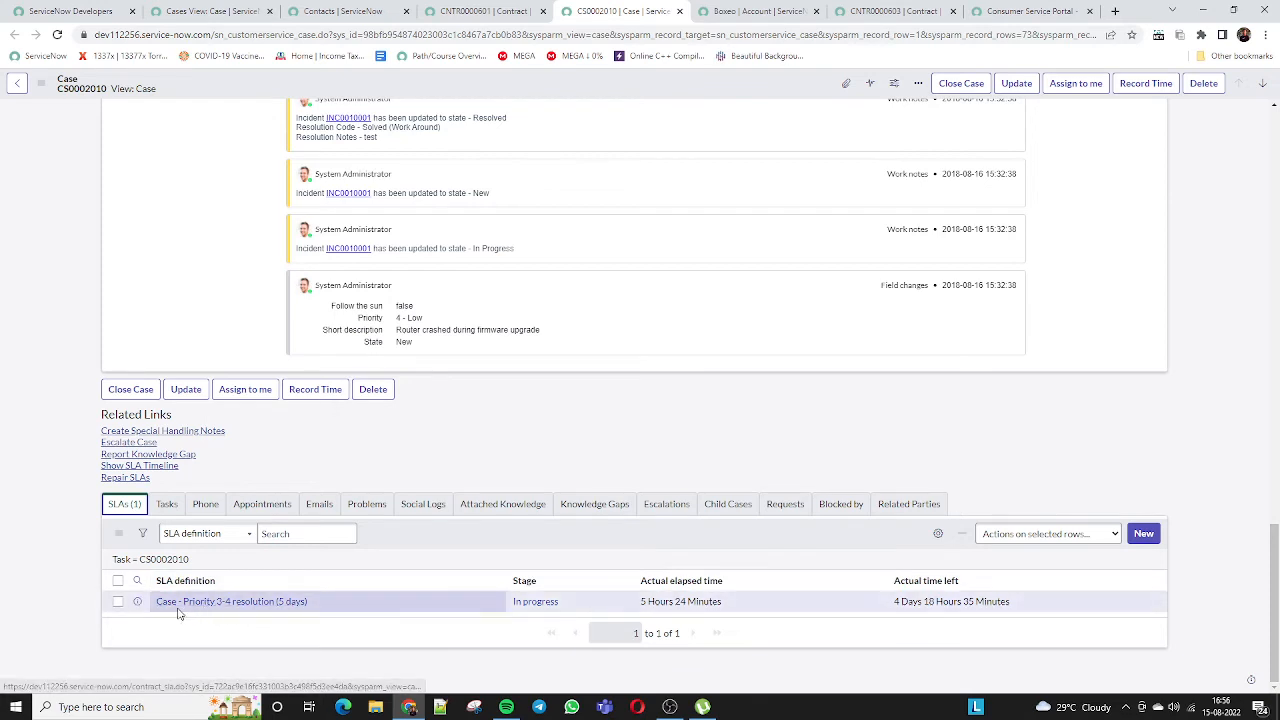
{"action": "left_click", "coordinate": [170, 507]}
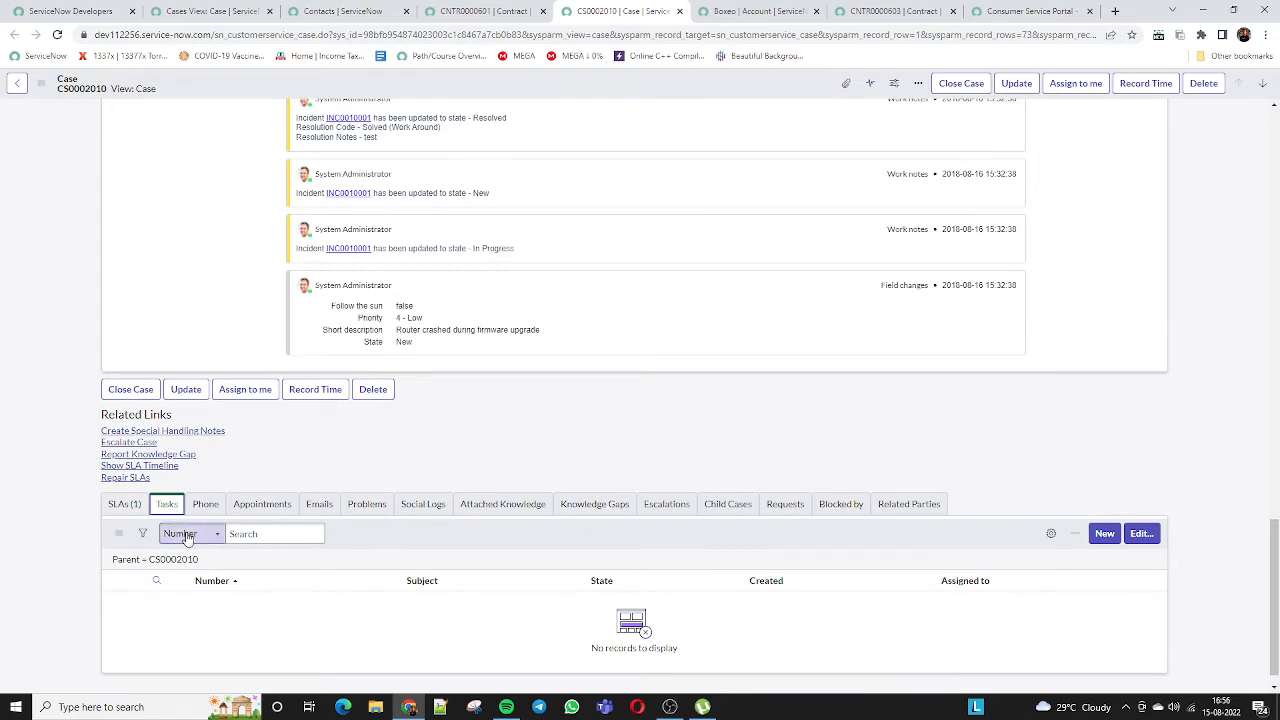
{"action": "scroll", "coordinate": [257, 525], "scroll_direction": "up", "scroll_amount": 15}
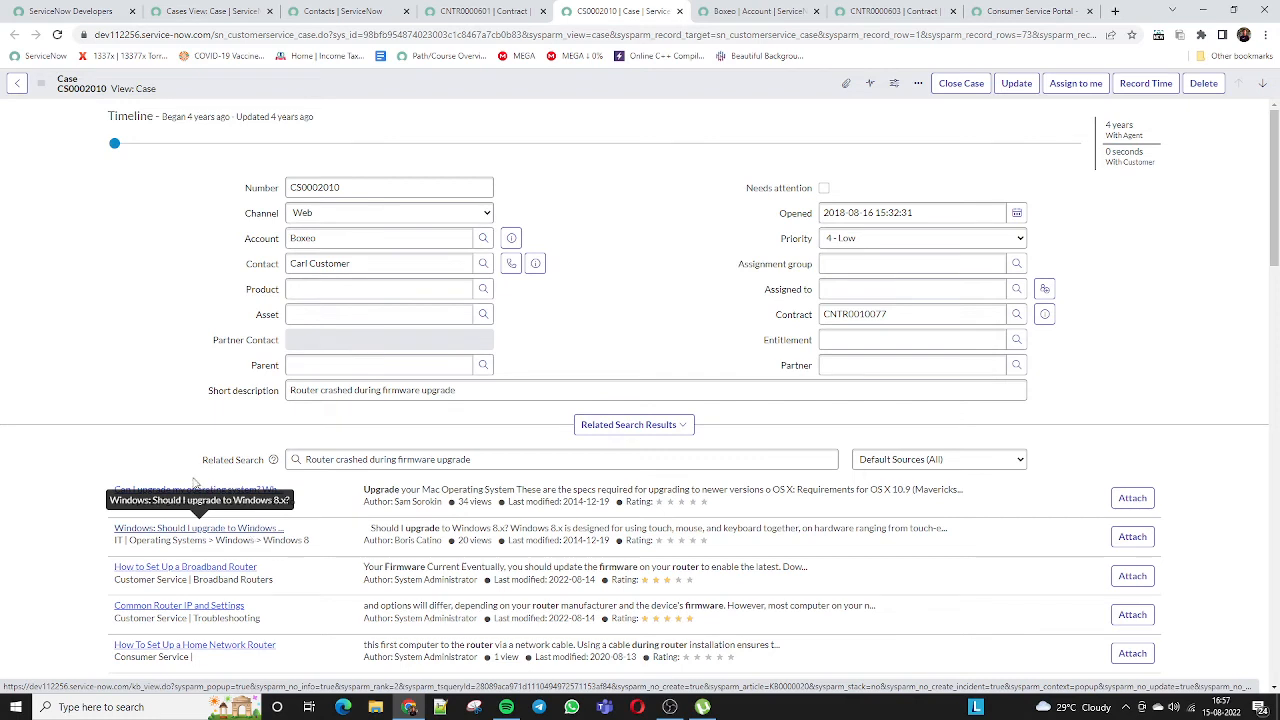
Review account Boxeo, the short description and contract CNTR0010077, then glance at Phone and return to Tasks
{"action": "left_click_drag", "start_coordinate": [337, 238], "coordinate": [279, 248]}
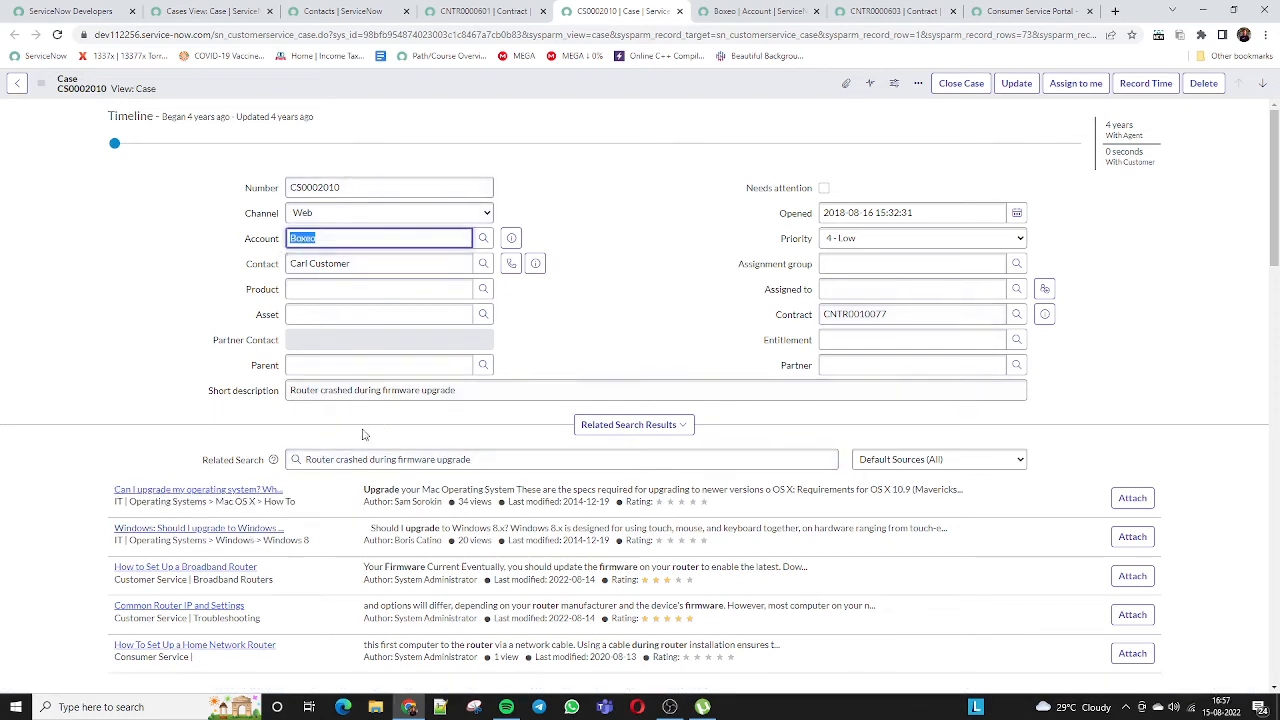
{"action": "left_click_drag", "start_coordinate": [460, 390], "coordinate": [174, 397]}
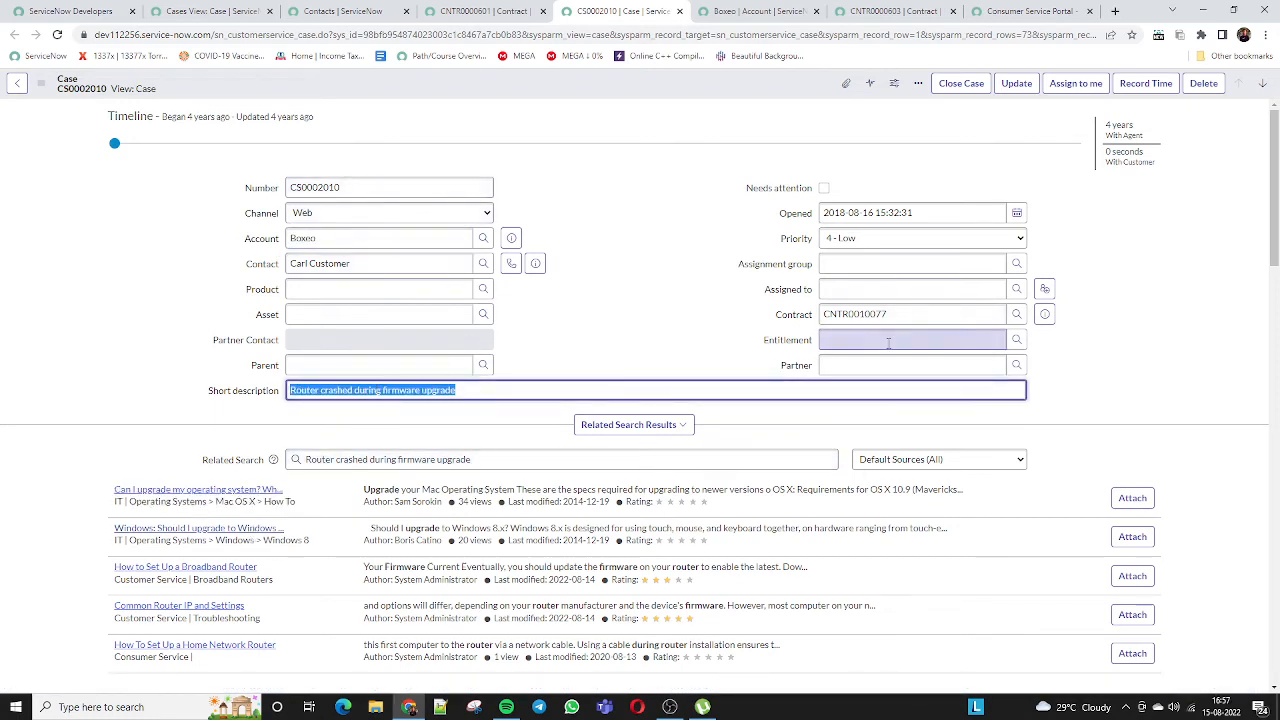
{"action": "left_click_drag", "start_coordinate": [890, 316], "coordinate": [788, 325]}
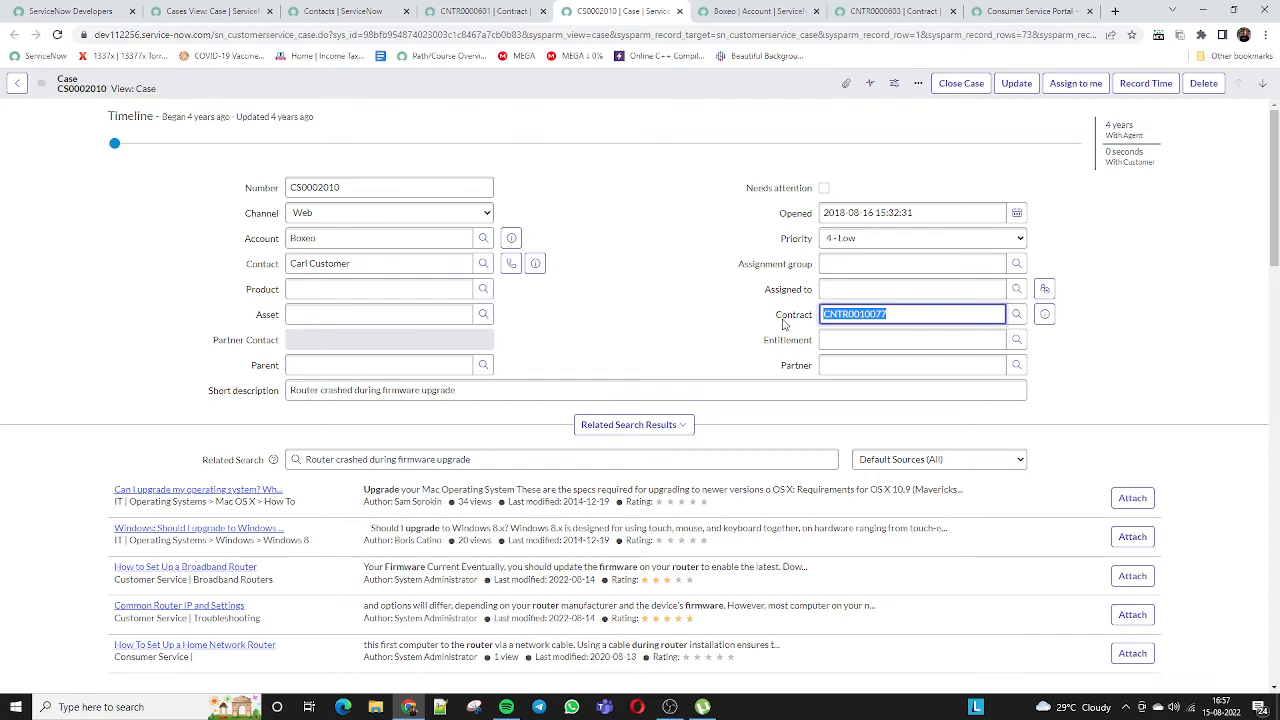
{"action": "scroll", "coordinate": [783, 325], "scroll_direction": "down", "scroll_amount": 20}
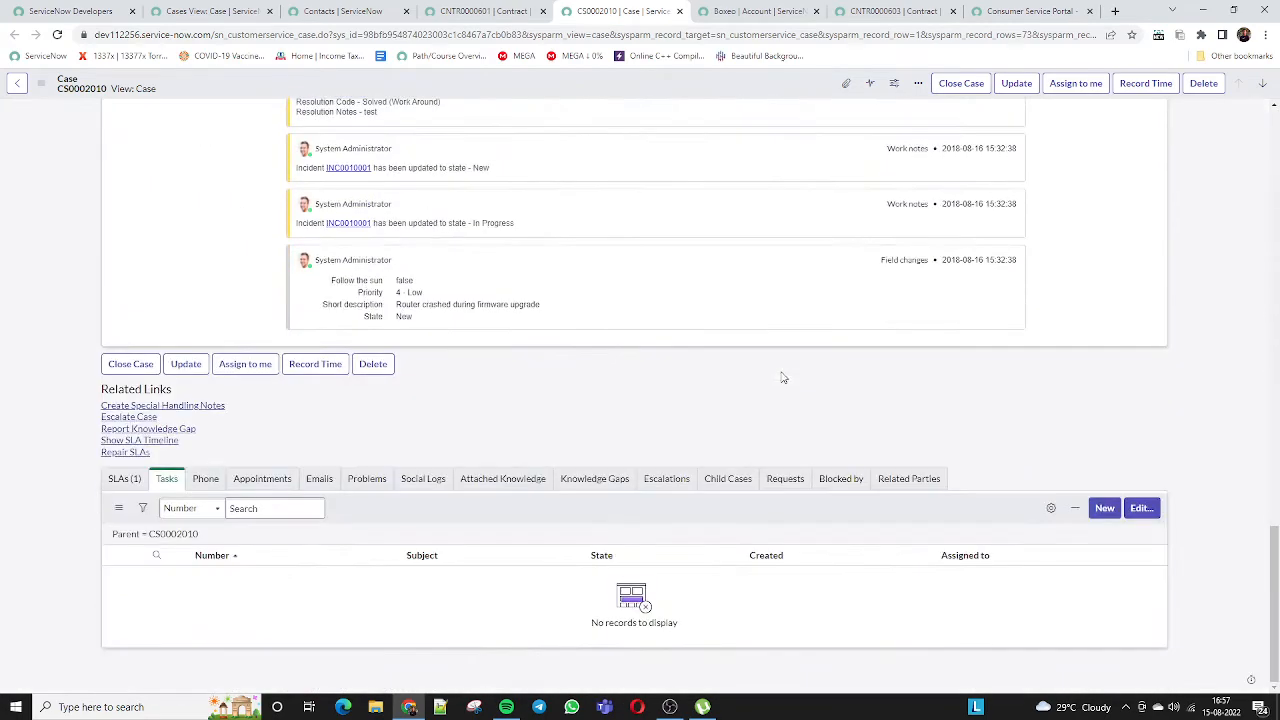
{"action": "left_click", "coordinate": [203, 480]}
{"action": "left_click", "coordinate": [166, 479]}
Start a new case task for CS0002010 and assign it to a user
{"action": "left_click", "coordinate": [1103, 511]}
{"action": "left_click", "coordinate": [705, 112]}
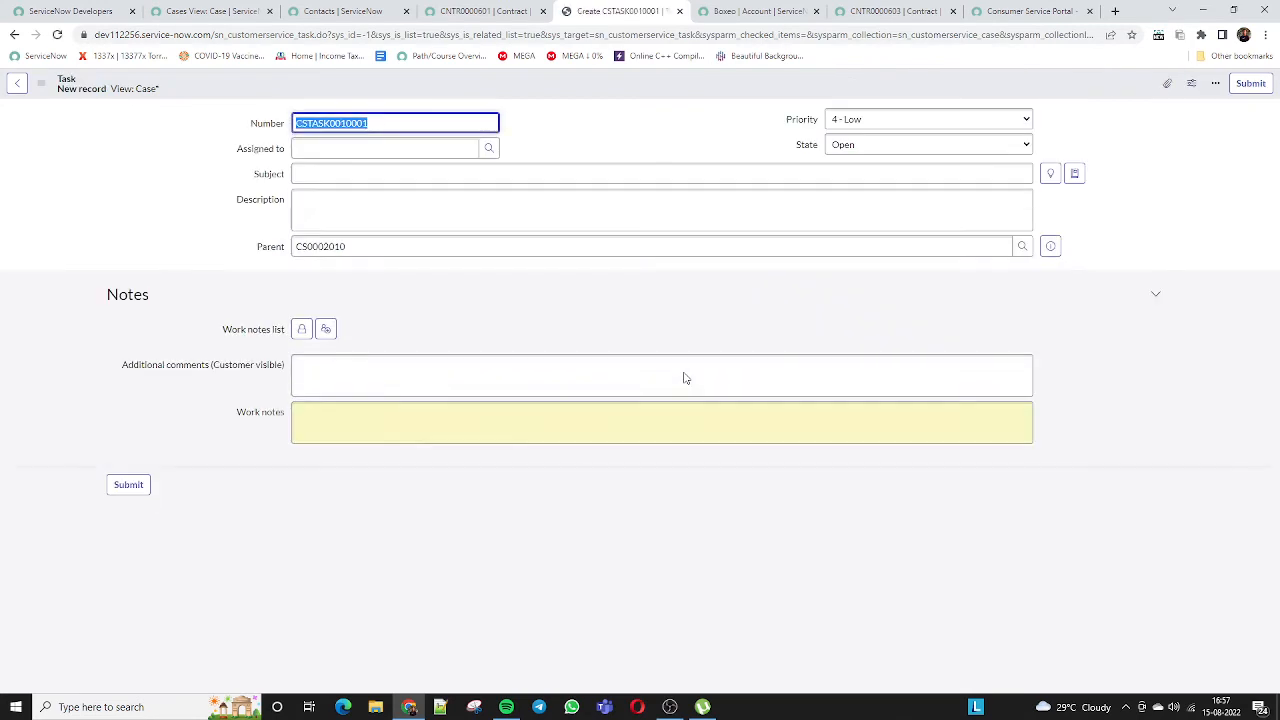
{"action": "left_click", "coordinate": [489, 148]}
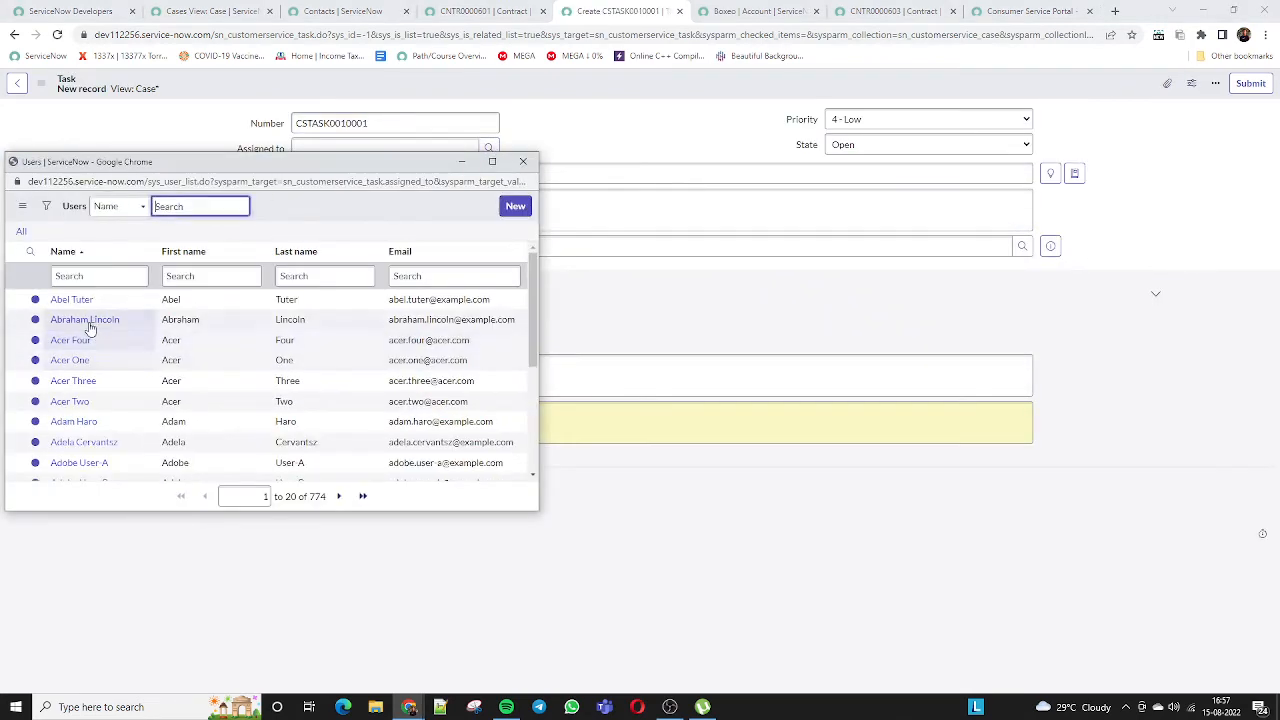
{"action": "left_click", "coordinate": [74, 299]}
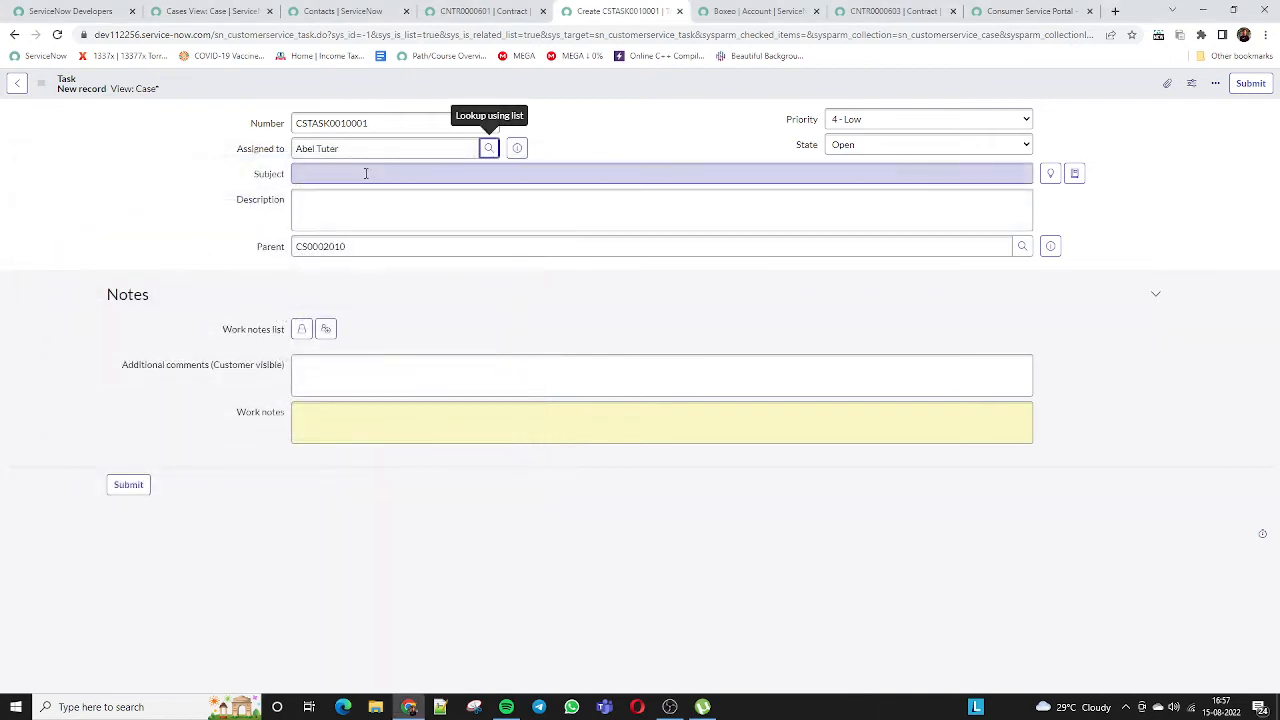
Replace the garbled subject with 'THIS IS FET TASK' and submit the task
{"action": "left_click", "coordinate": [366, 173]}
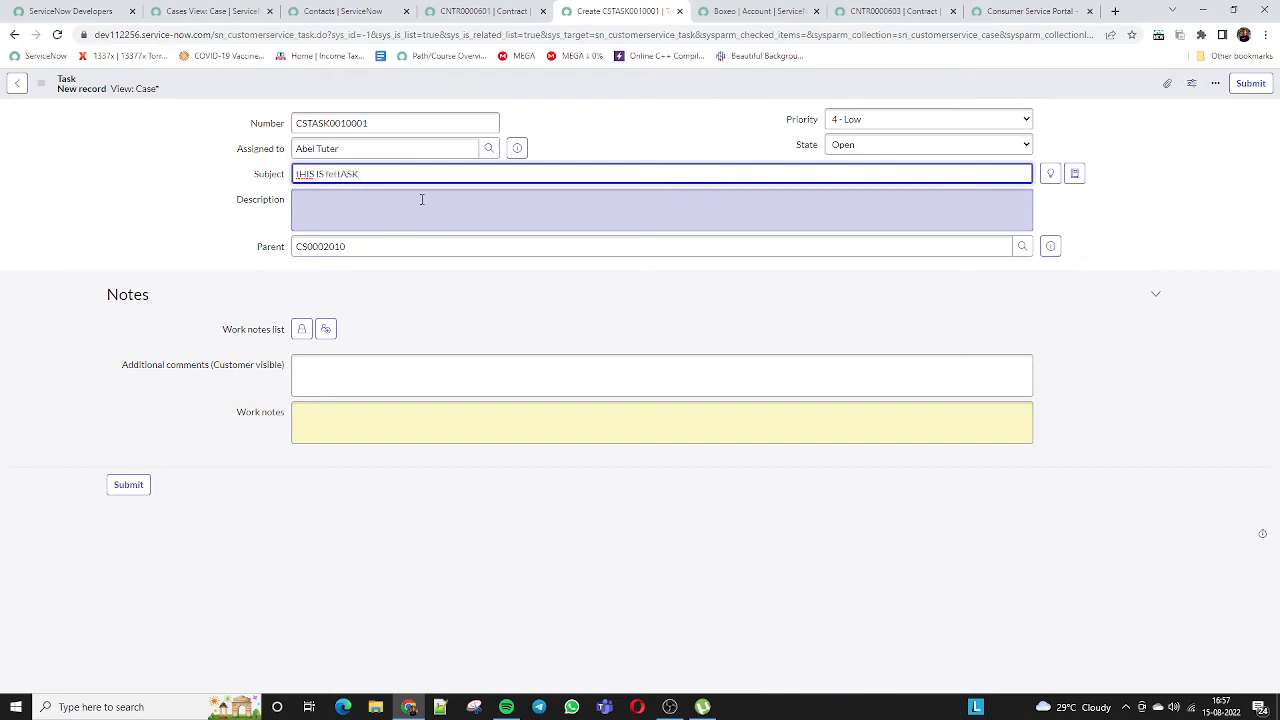
{"action": "triple_click", "coordinate": [365, 175]}
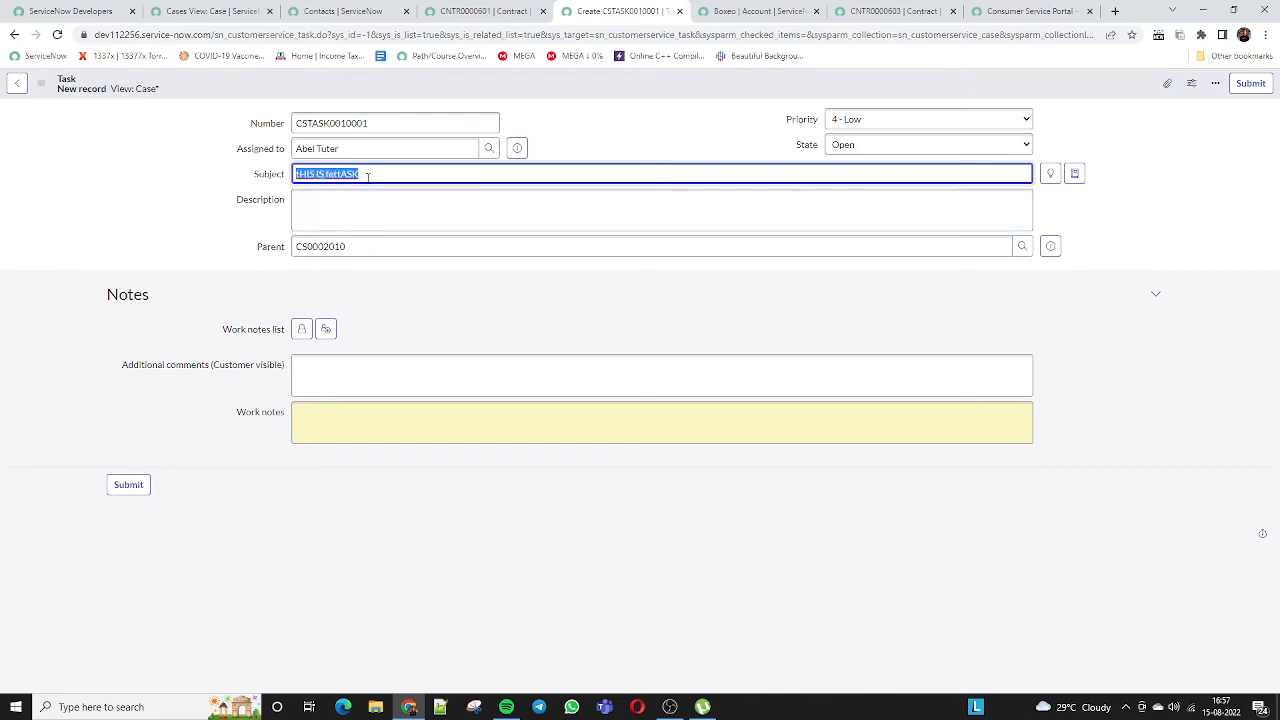
{"action": "type", "text": "THI"}
{"action": "left_click", "coordinate": [1250, 83]}
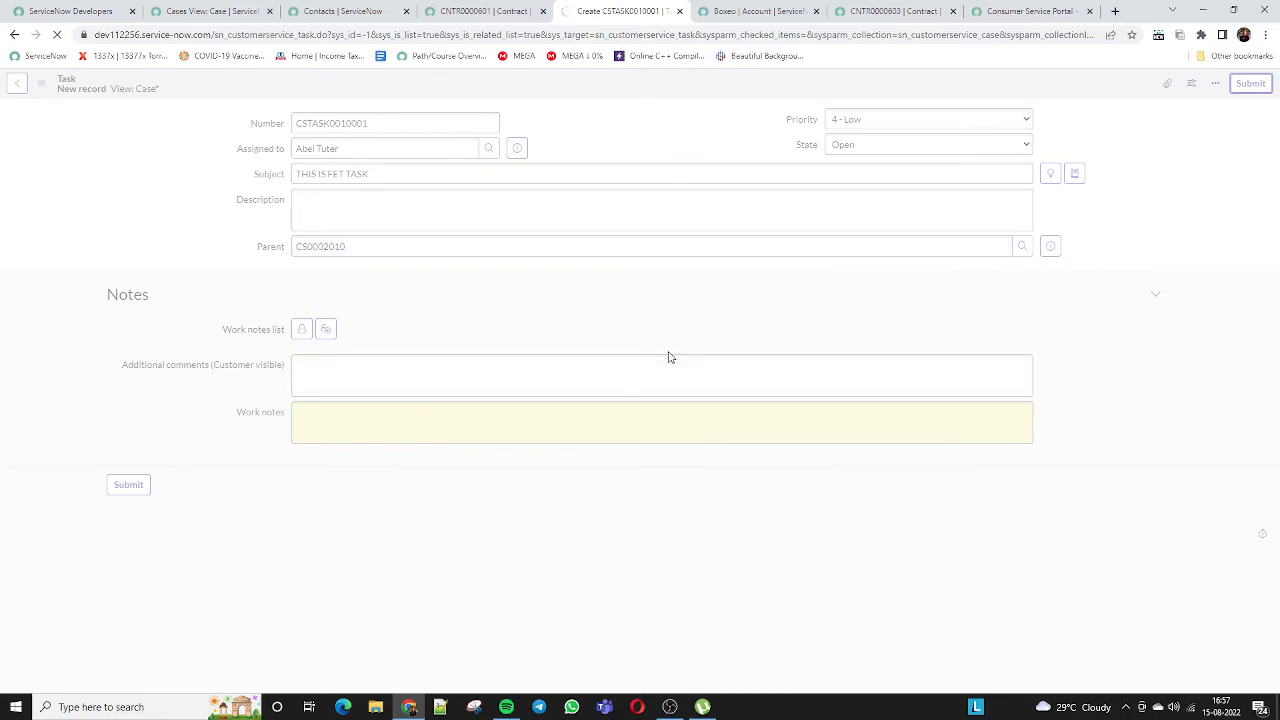
Scroll to the Tasks list to confirm CSTASK0010001 'THIS IS FET TASK' is Open
{"action": "scroll", "coordinate": [517, 433], "scroll_direction": "down", "scroll_amount": 4}
{"action": "scroll", "coordinate": [525, 437], "scroll_direction": "down", "scroll_amount": 9}
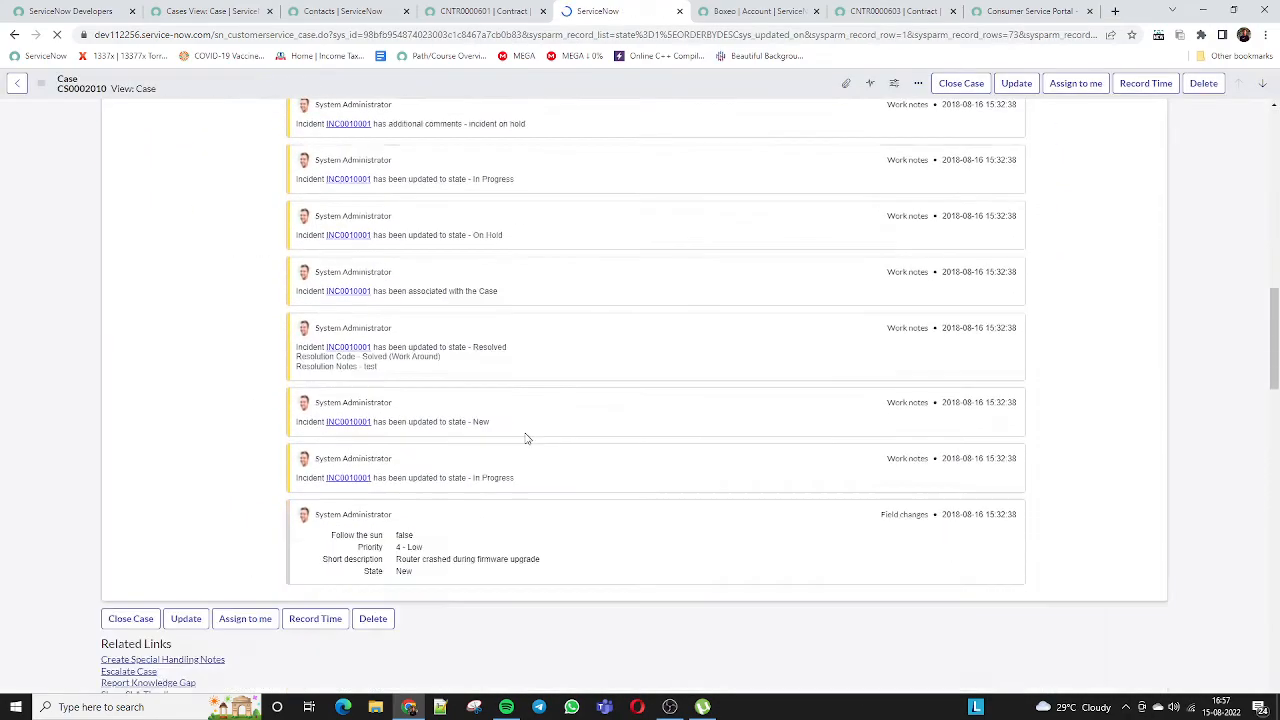
{"action": "scroll", "coordinate": [419, 474], "scroll_direction": "down", "scroll_amount": 6}
{"action": "scroll", "coordinate": [419, 474], "scroll_direction": "down", "scroll_amount": 5}
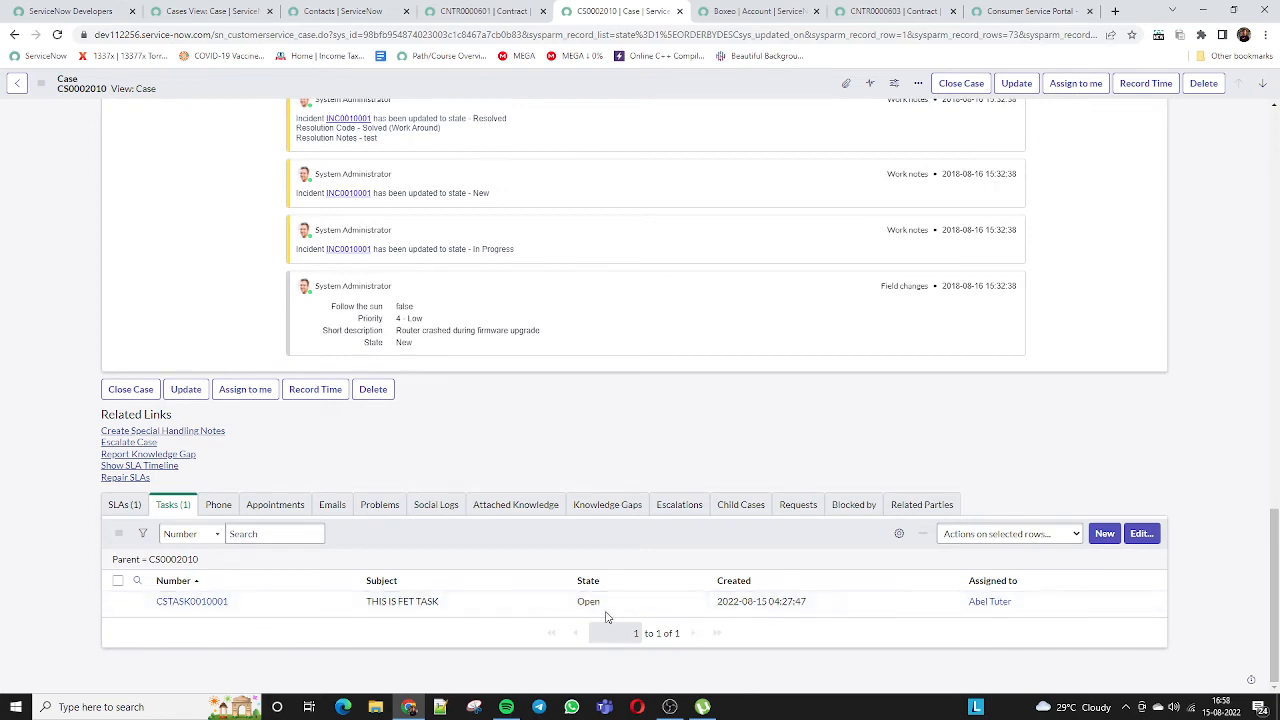
{"action": "scroll", "coordinate": [608, 614], "scroll_direction": "up", "scroll_amount": 20}
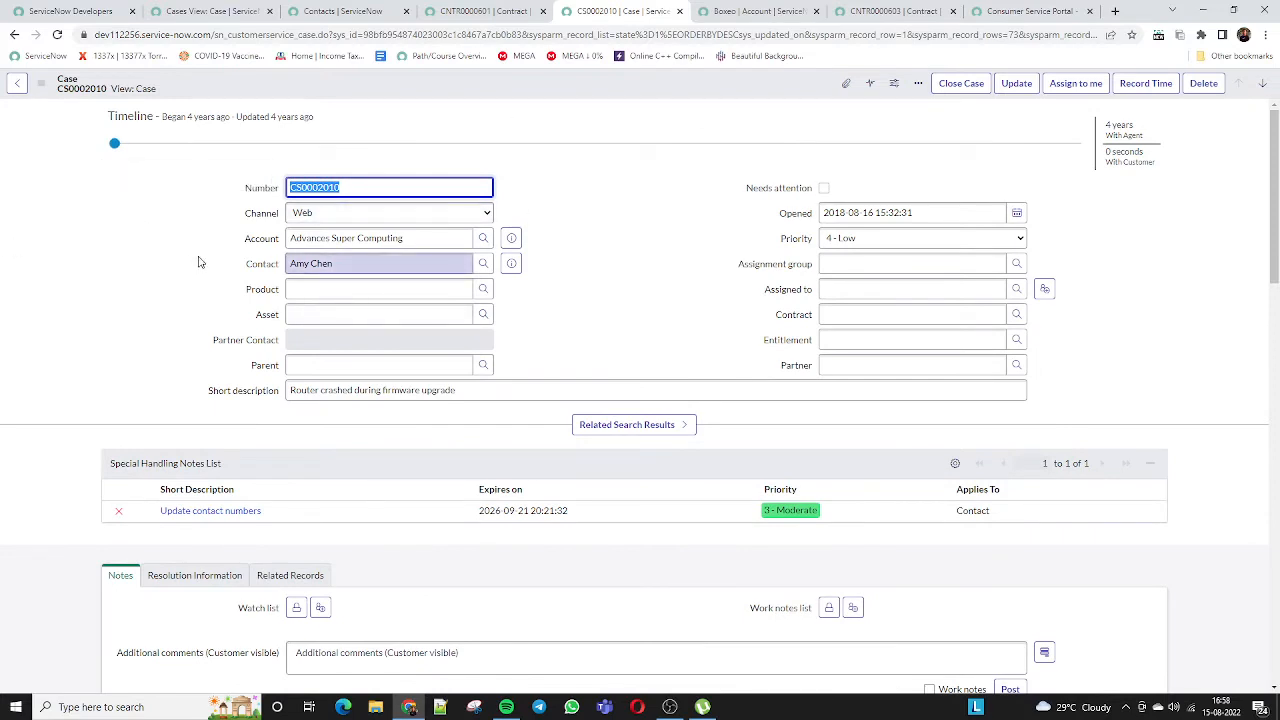
{"action": "scroll", "coordinate": [198, 262], "scroll_direction": "down", "scroll_amount": 5}
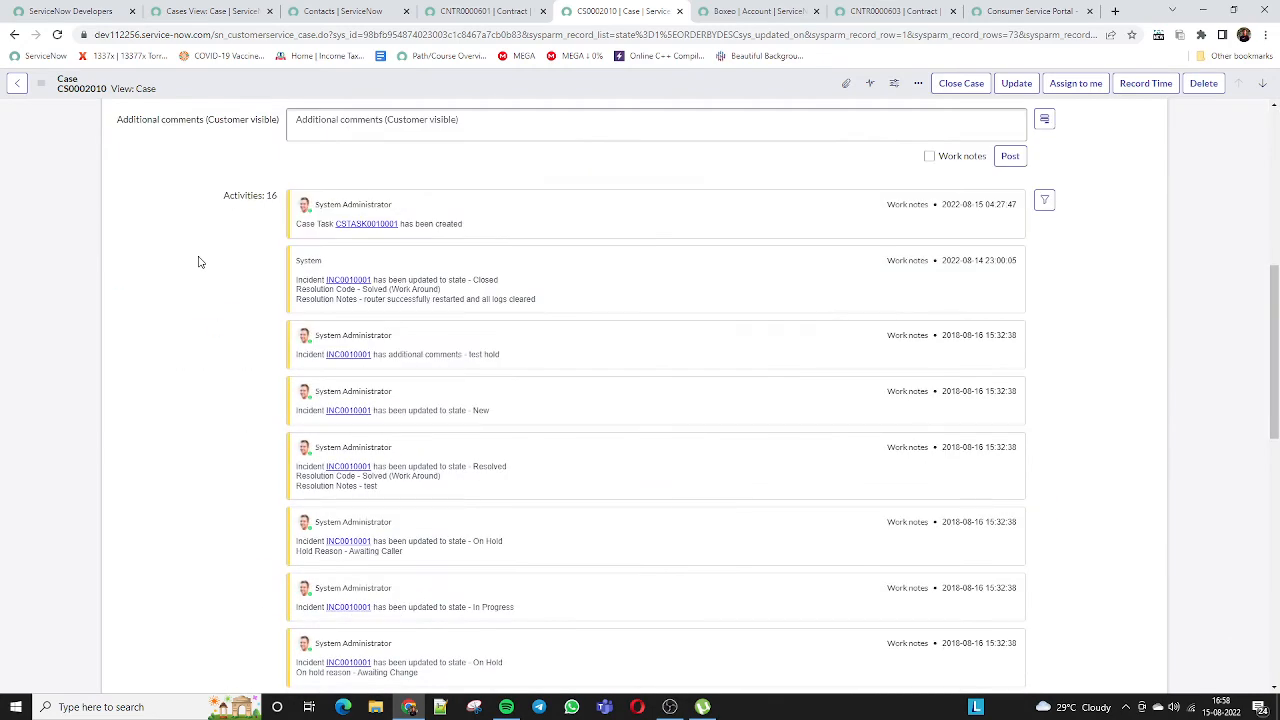
{"action": "scroll", "coordinate": [198, 262], "scroll_direction": "down", "scroll_amount": 10}
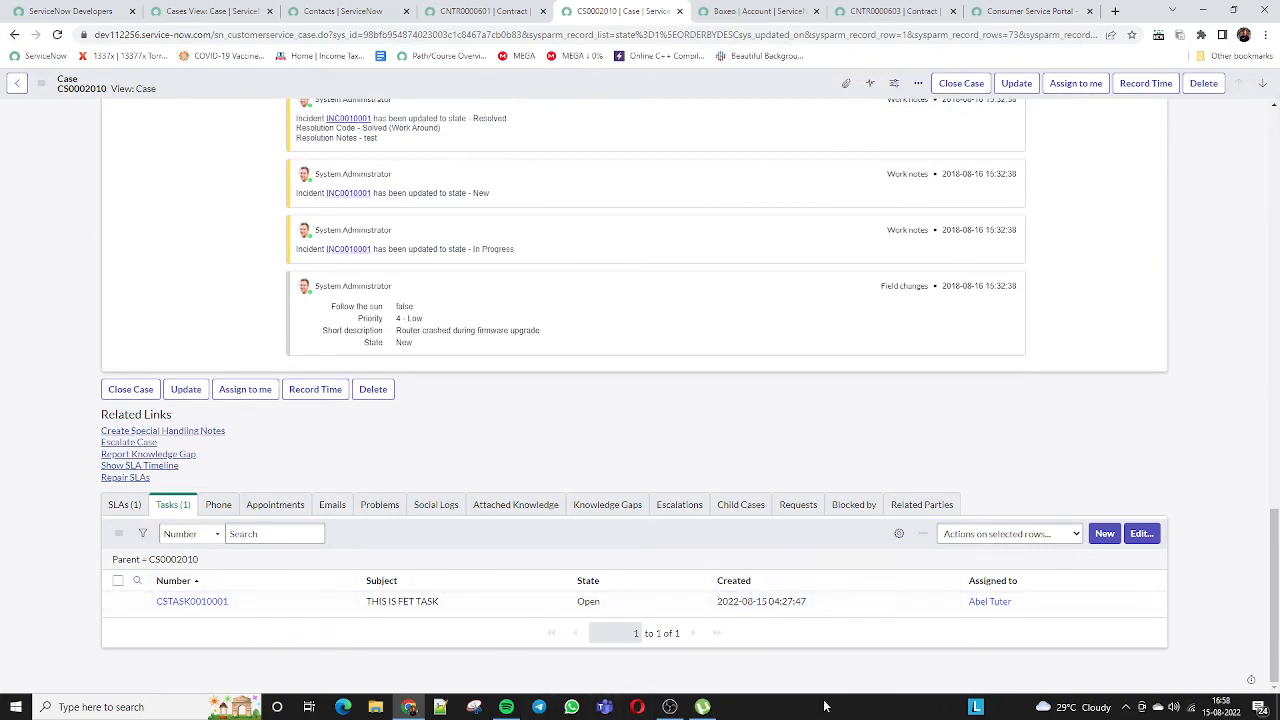
{"action": "scroll", "coordinate": [578, 482], "scroll_direction": "up", "scroll_amount": 15}
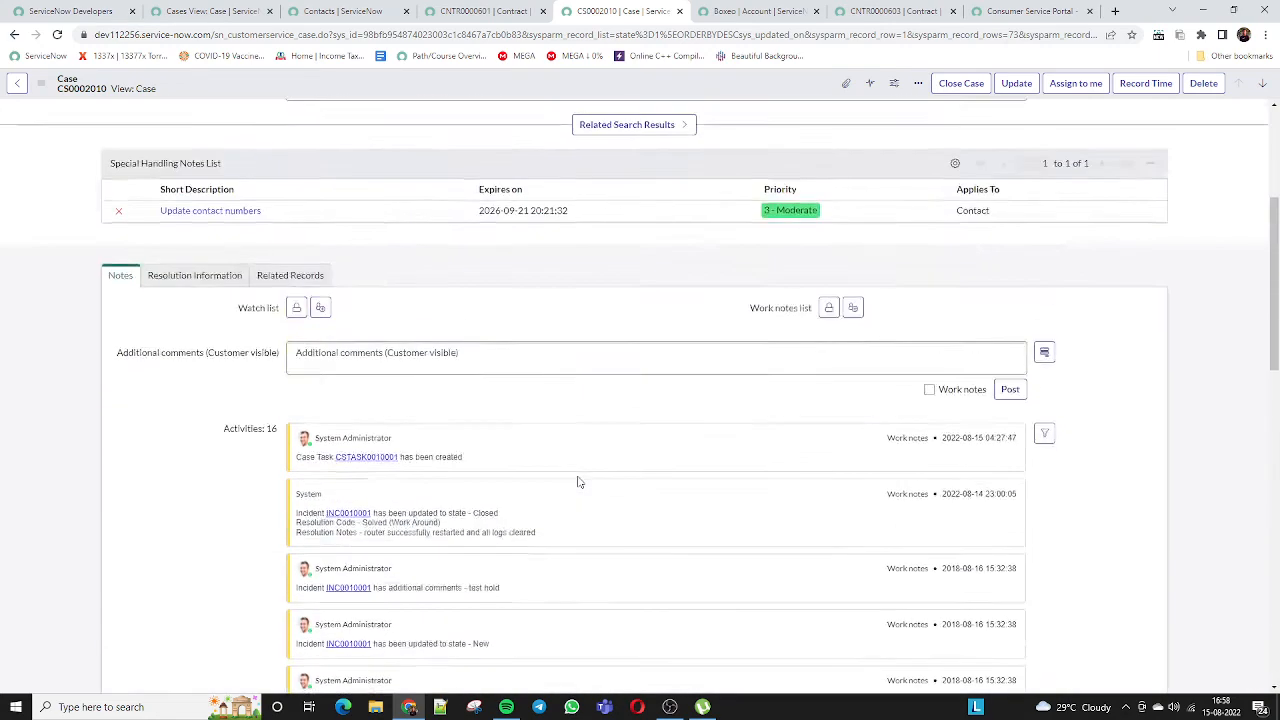
{"action": "scroll", "coordinate": [578, 482], "scroll_direction": "down", "scroll_amount": 5}
{"action": "scroll", "coordinate": [580, 478], "scroll_direction": "down", "scroll_amount": 6}
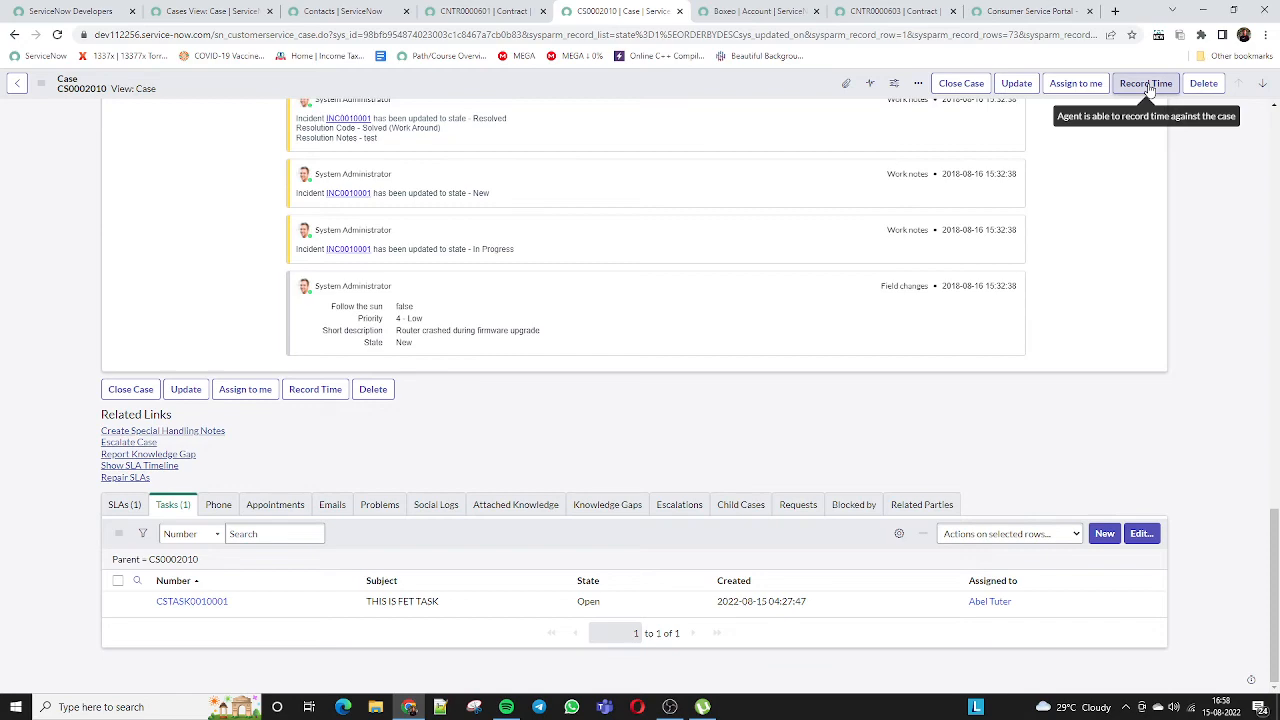
{"action": "scroll", "coordinate": [634, 337], "scroll_direction": "up", "scroll_amount": 20}
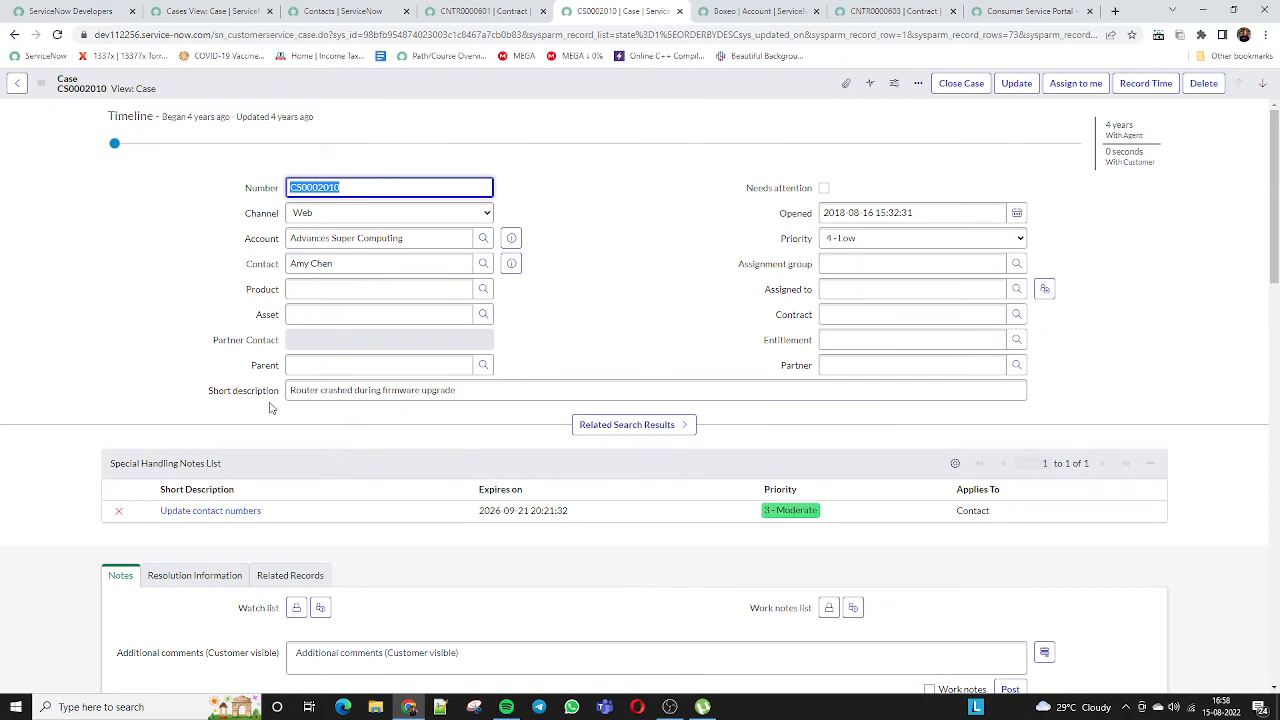
Look over the CNTR0000601 contract, Contacts and New-cases tabs and Favorites, ending on Contacts
{"action": "left_click", "coordinate": [482, 10]}
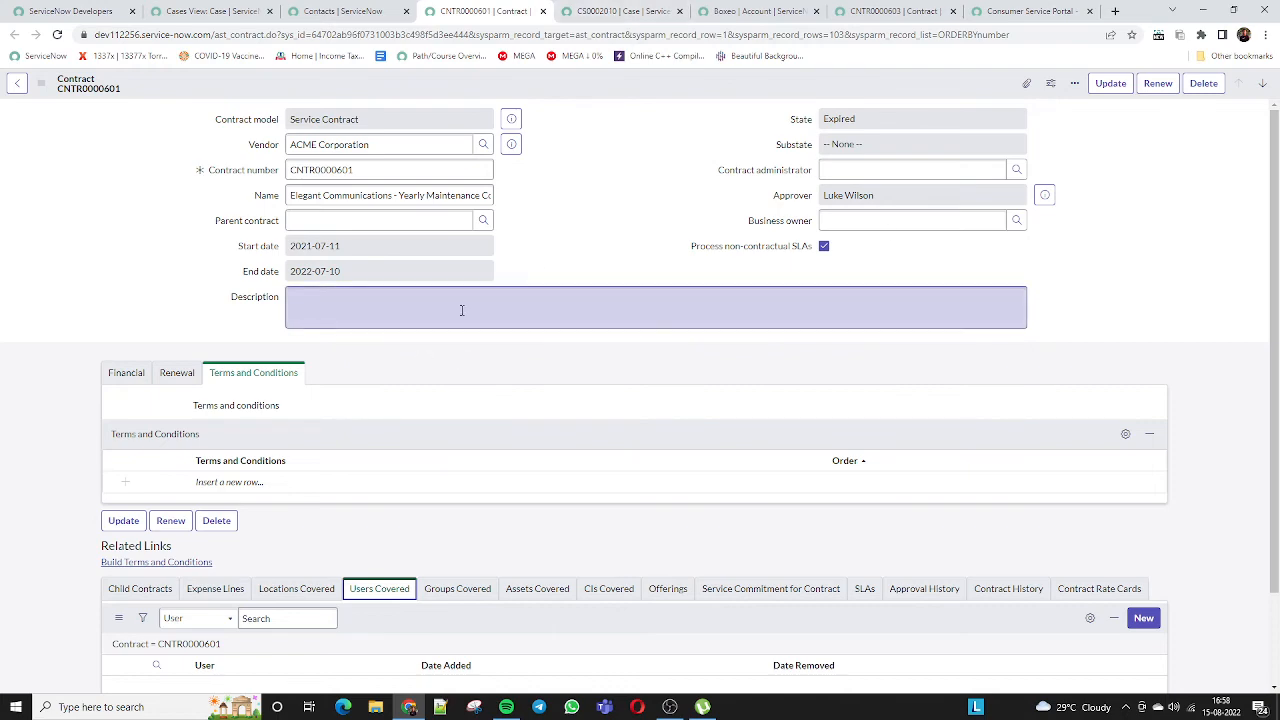
{"action": "left_click", "coordinate": [320, 11]}
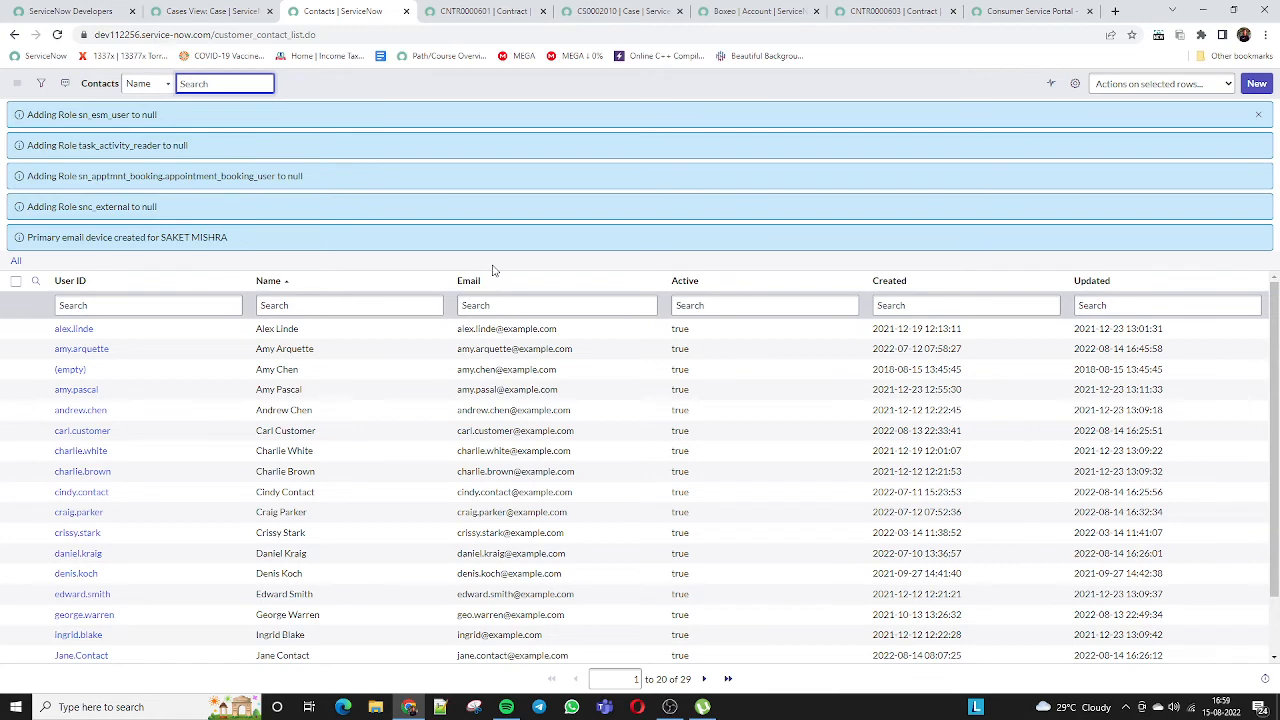
{"action": "left_click", "coordinate": [225, 12]}
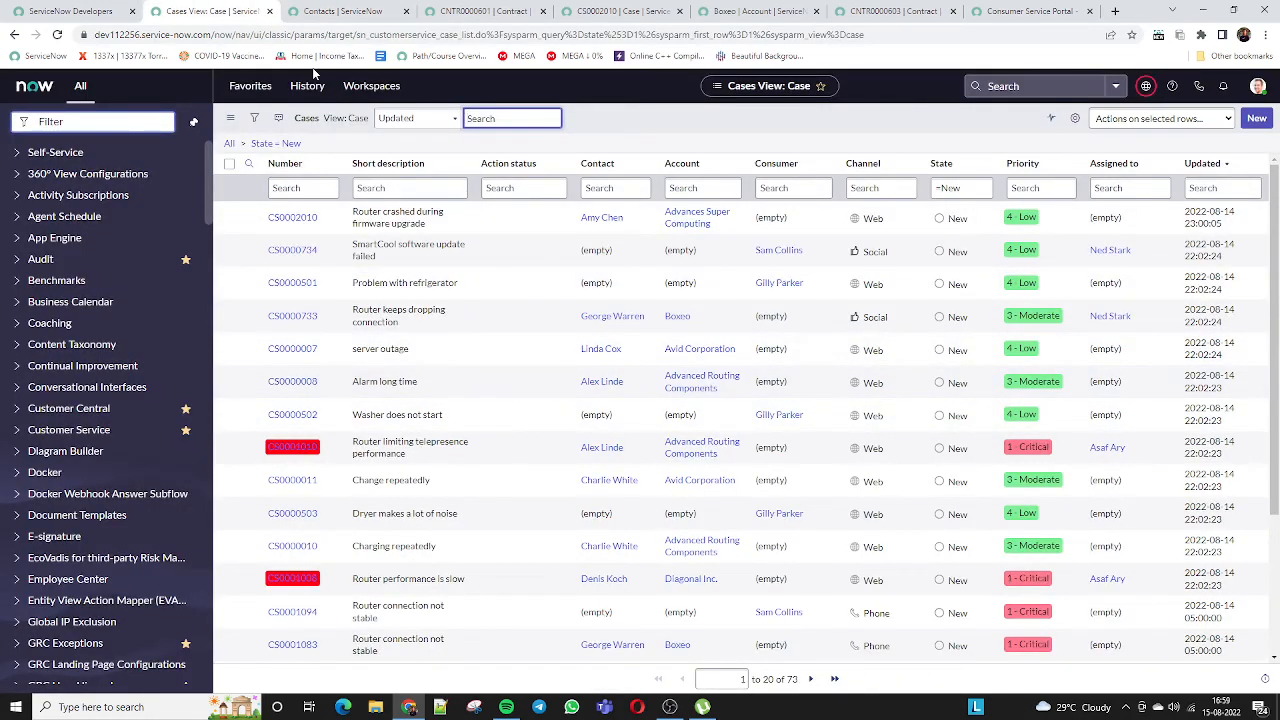
{"action": "left_click", "coordinate": [250, 86]}
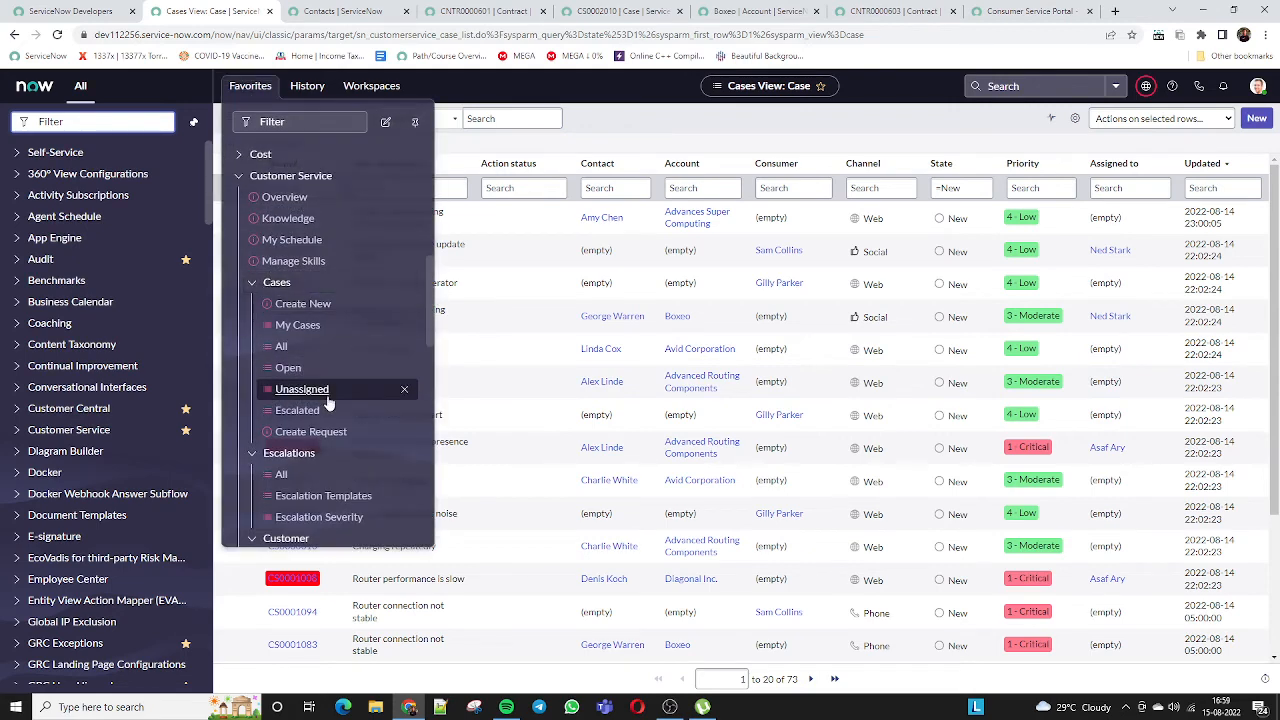
{"action": "scroll", "coordinate": [329, 400], "scroll_direction": "down", "scroll_amount": 1}
{"action": "scroll", "coordinate": [329, 400], "scroll_direction": "up", "scroll_amount": 5}
{"action": "left_click", "coordinate": [323, 9]}
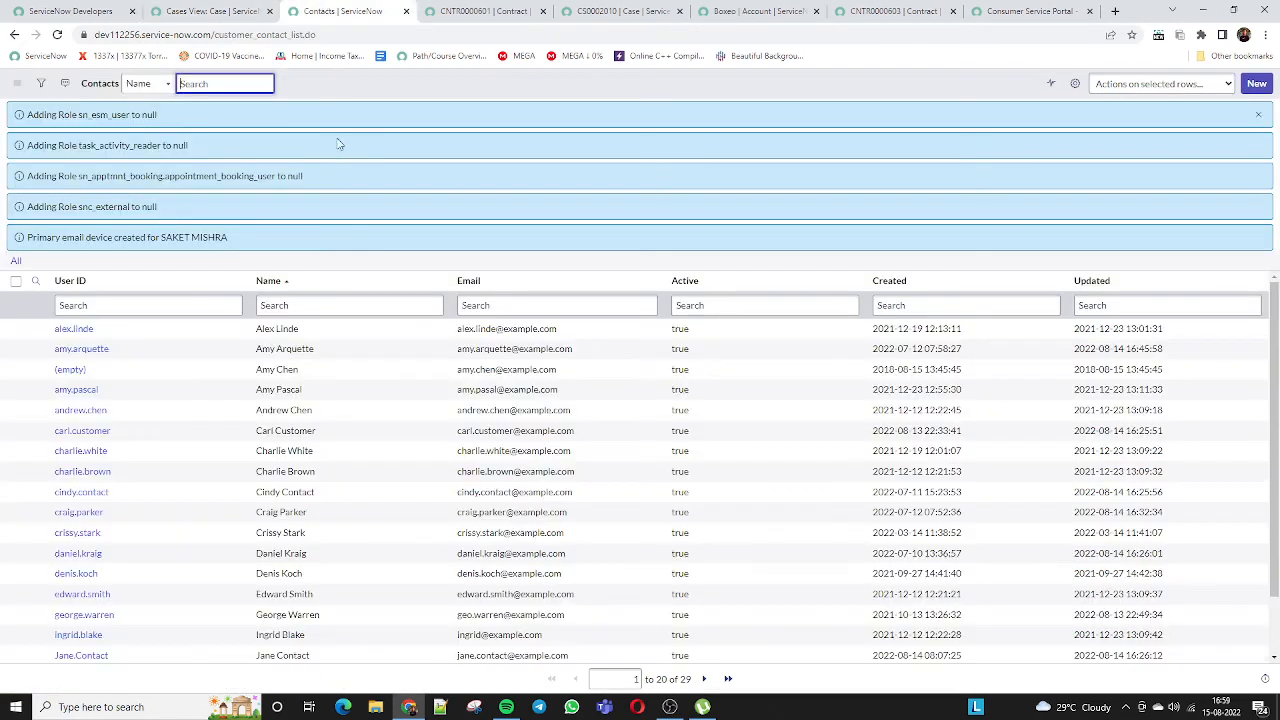
Close the Contacts and CNTR0000601 tabs, assign CS0002010 to System Administrator, and reopen it
{"action": "left_click", "coordinate": [406, 11]}
{"action": "left_click", "coordinate": [406, 11]}
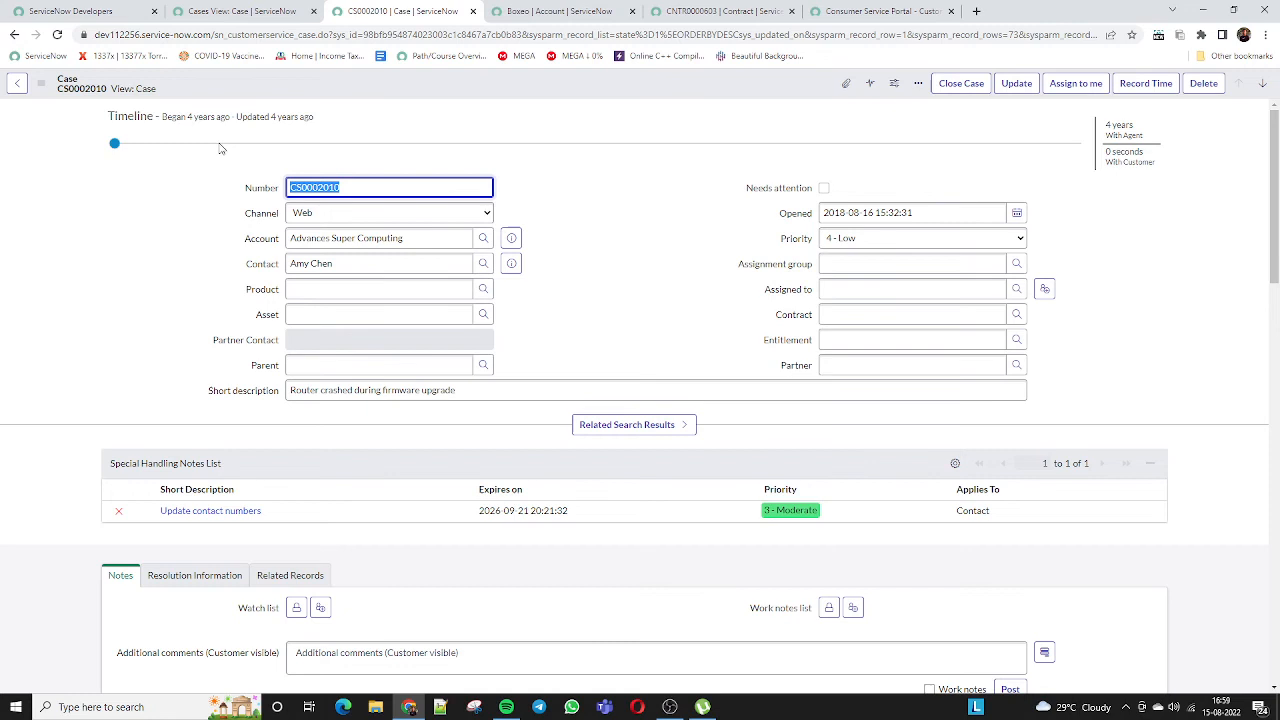
{"action": "left_click", "coordinate": [42, 86]}
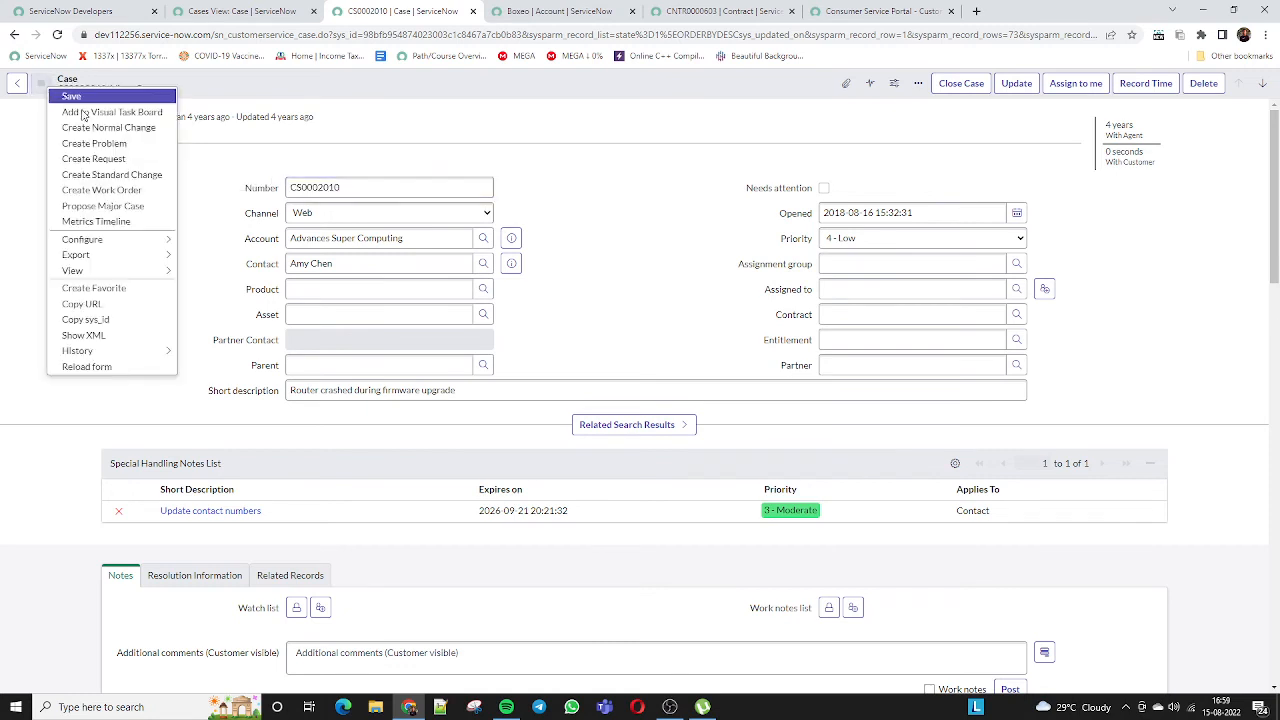
{"action": "left_click", "coordinate": [735, 240]}
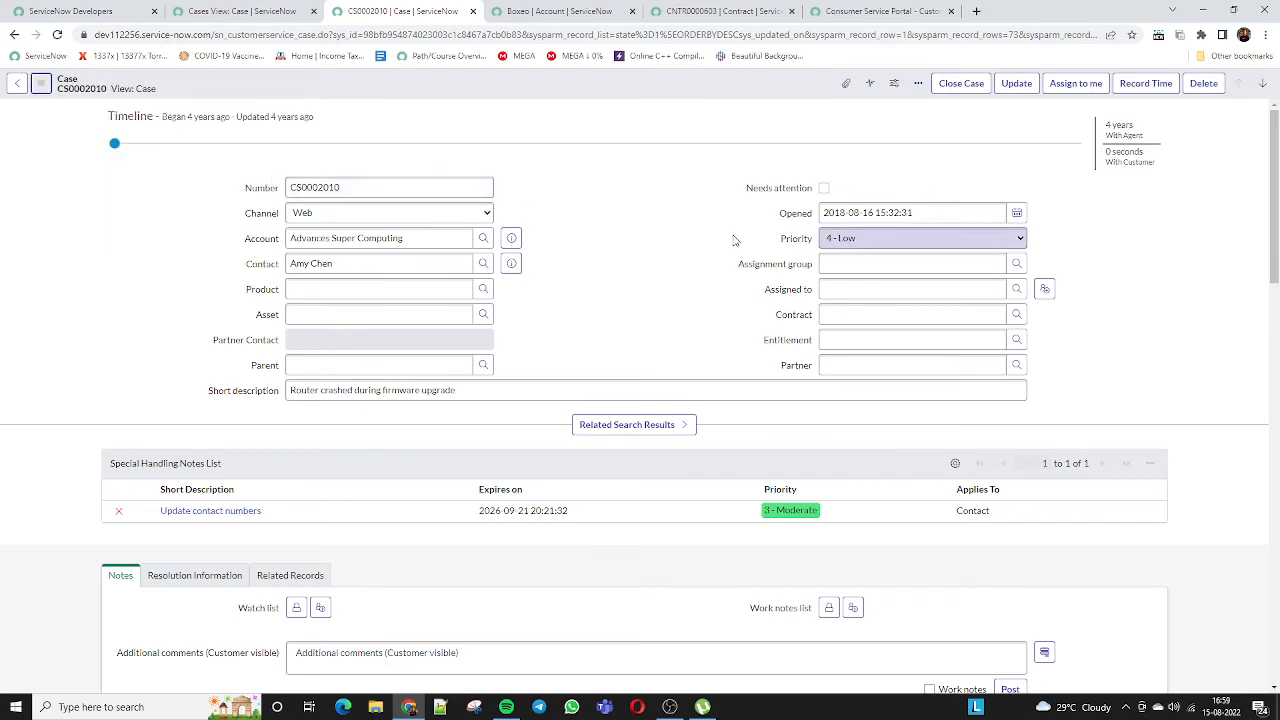
{"action": "left_click", "coordinate": [1075, 83]}
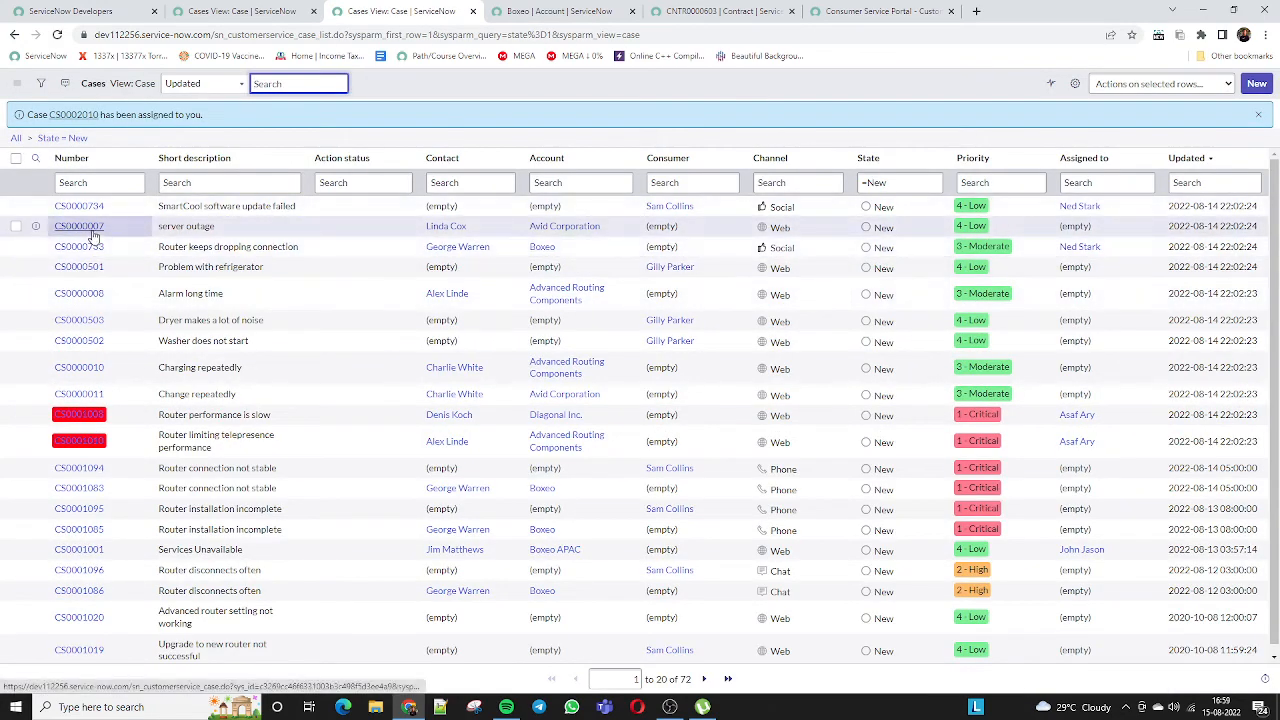
{"action": "left_click", "coordinate": [74, 114]}
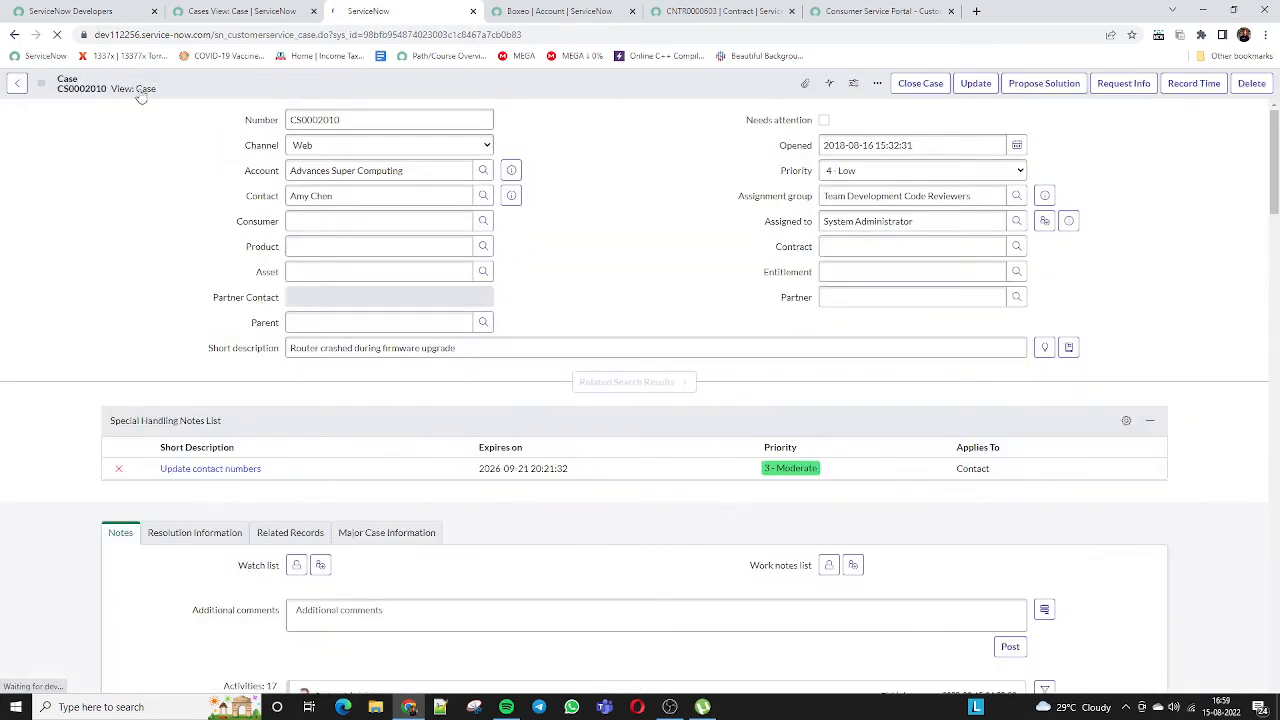
Look over the additional actions for case CS0002010, then return to the new cases list
{"action": "left_click", "coordinate": [42, 86]}
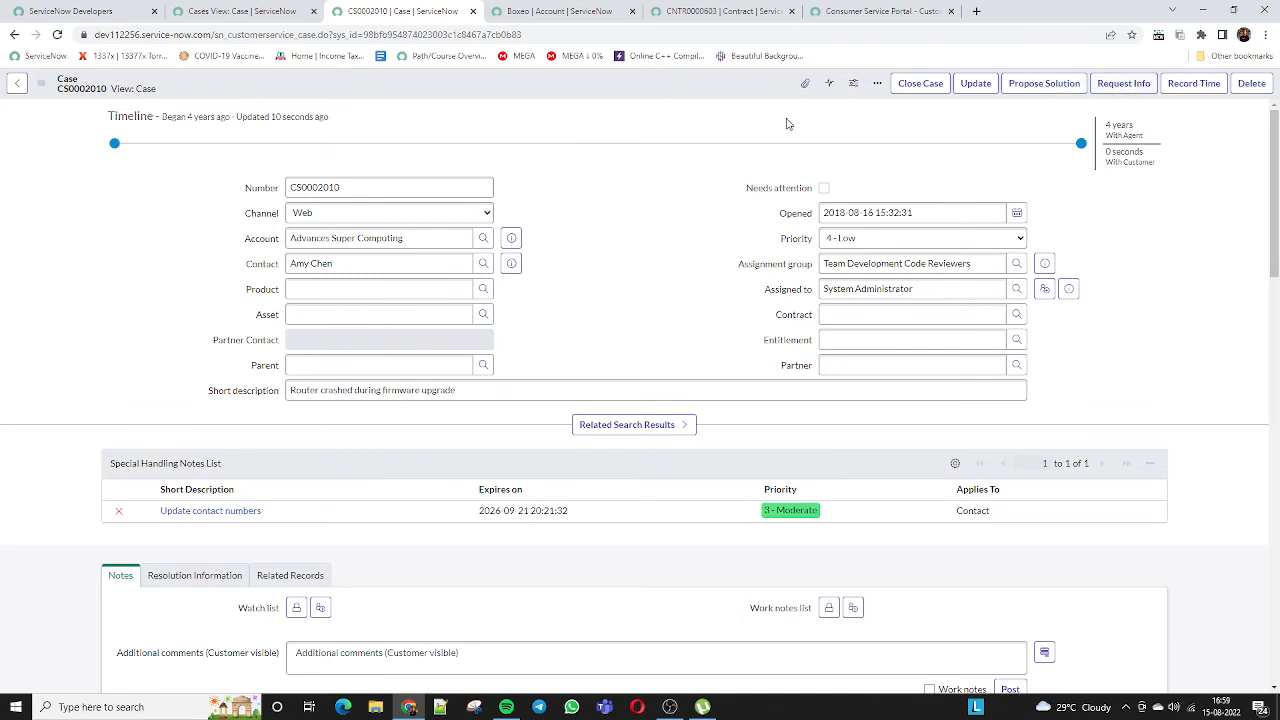
{"action": "right_click", "coordinate": [602, 89]}
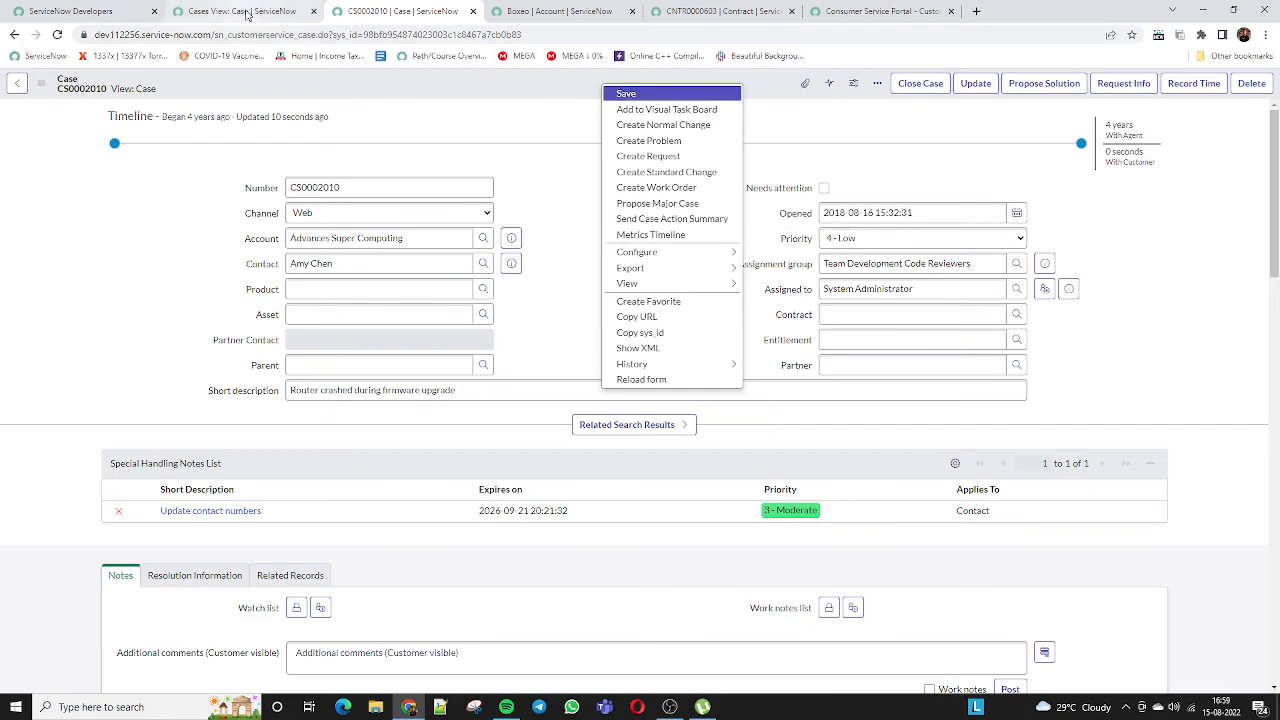
{"action": "left_click", "coordinate": [246, 12]}
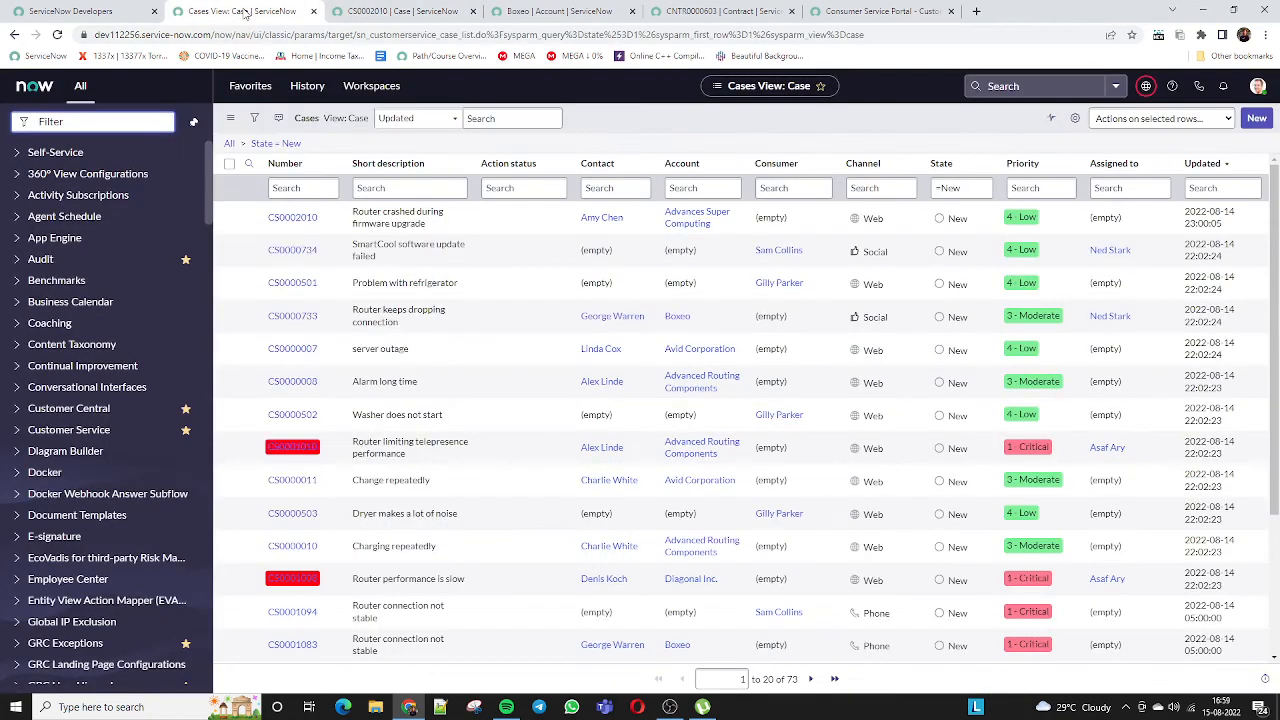
From Favorites under Customer Service, list all escalations ESCD001001 to ESCD001004
{"action": "left_click", "coordinate": [250, 85]}
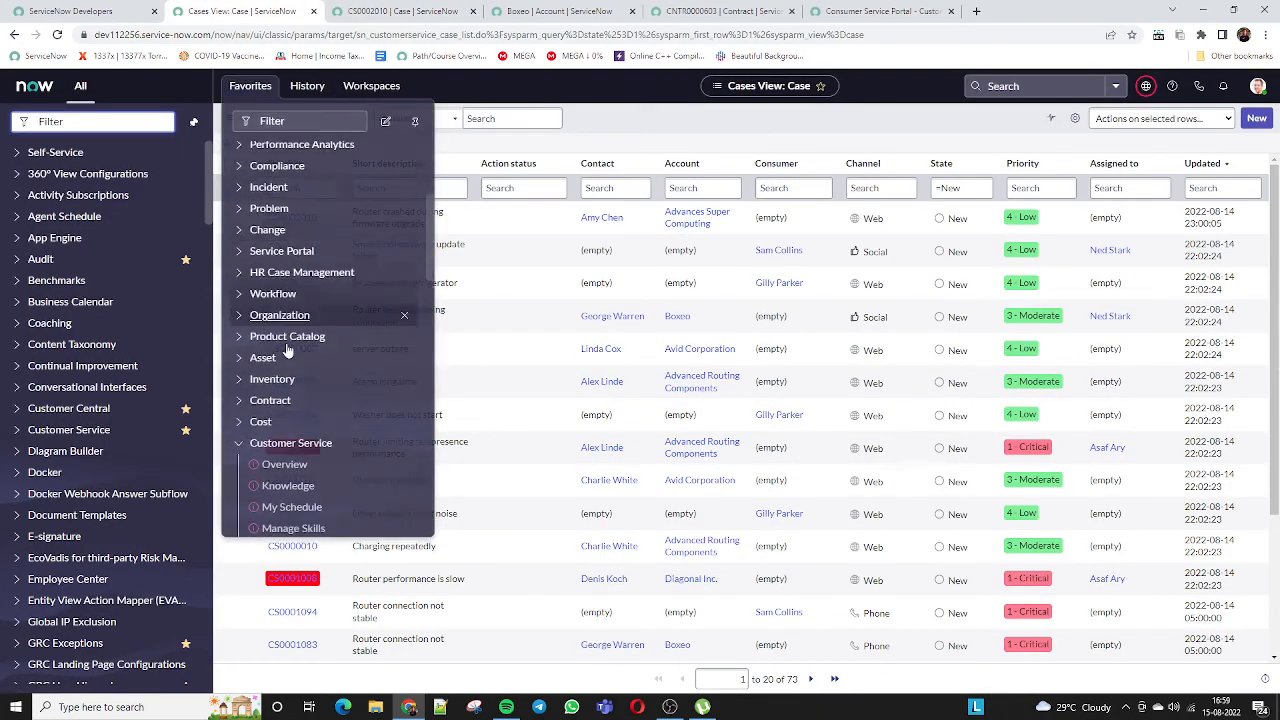
{"action": "left_click", "coordinate": [239, 442]}
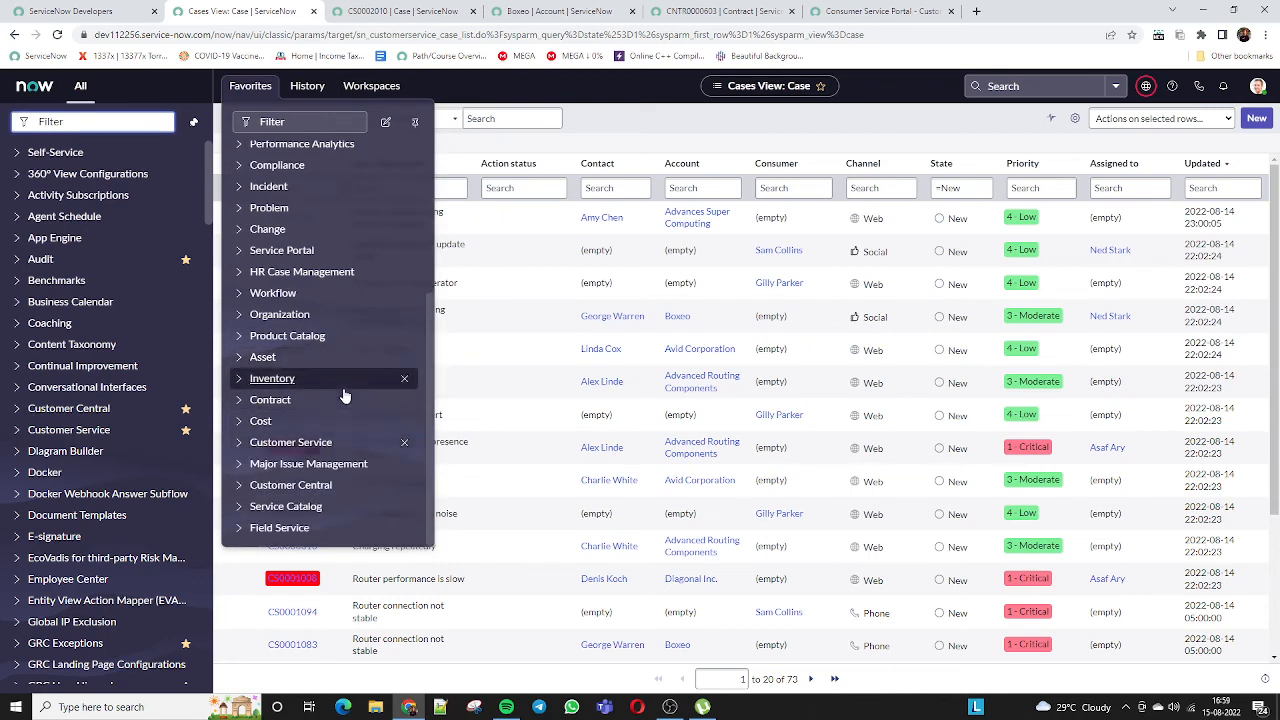
{"action": "left_click", "coordinate": [240, 445]}
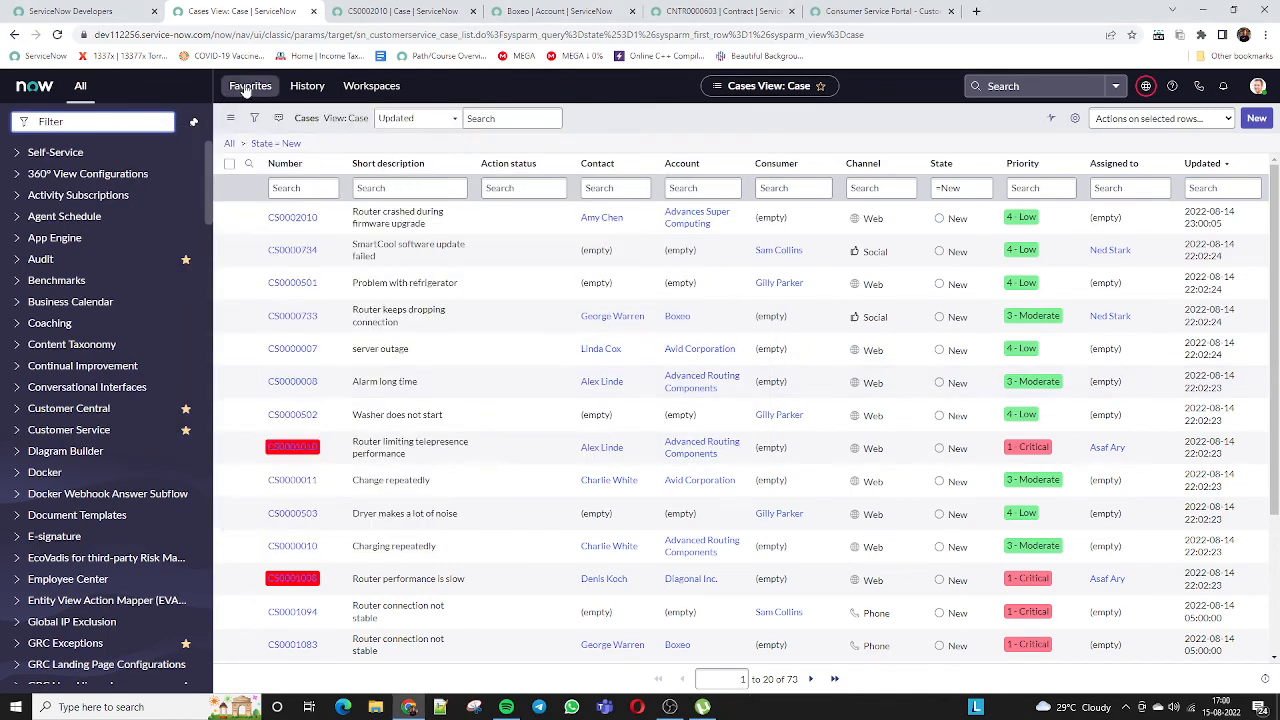
{"action": "left_click", "coordinate": [252, 87]}
{"action": "scroll", "coordinate": [310, 333], "scroll_direction": "down", "scroll_amount": 2}
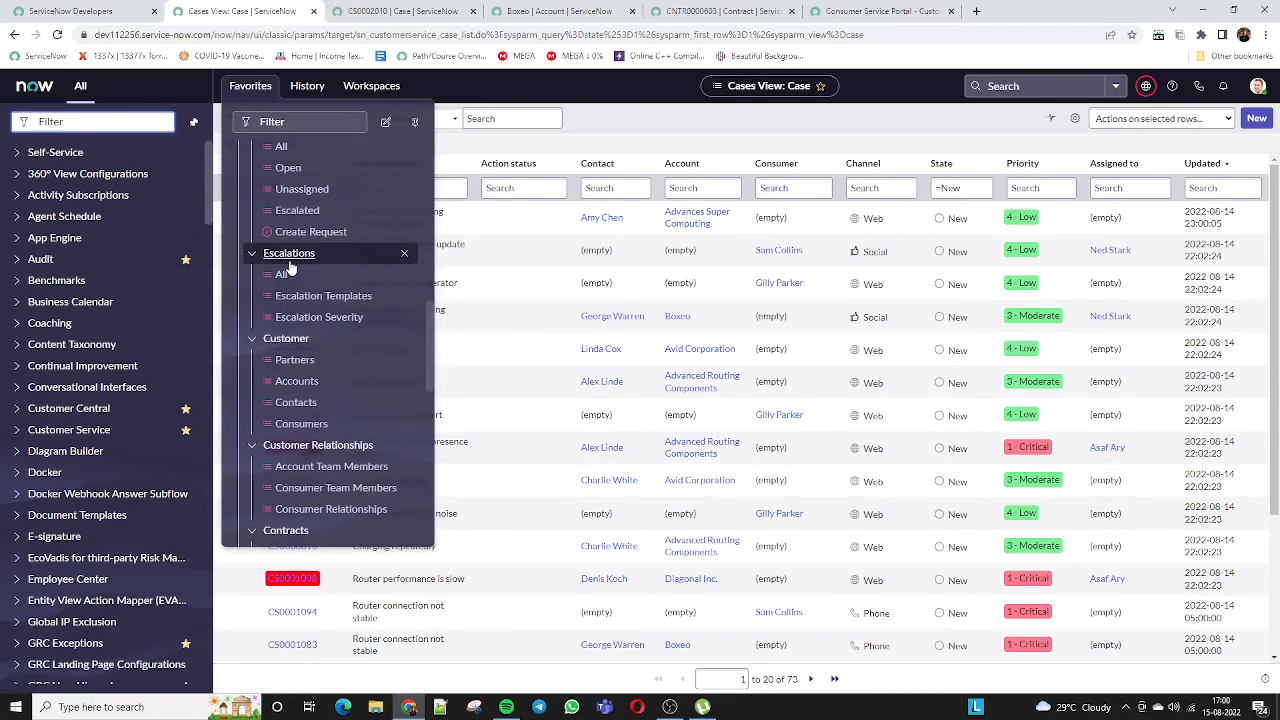
{"action": "left_click", "coordinate": [281, 275]}
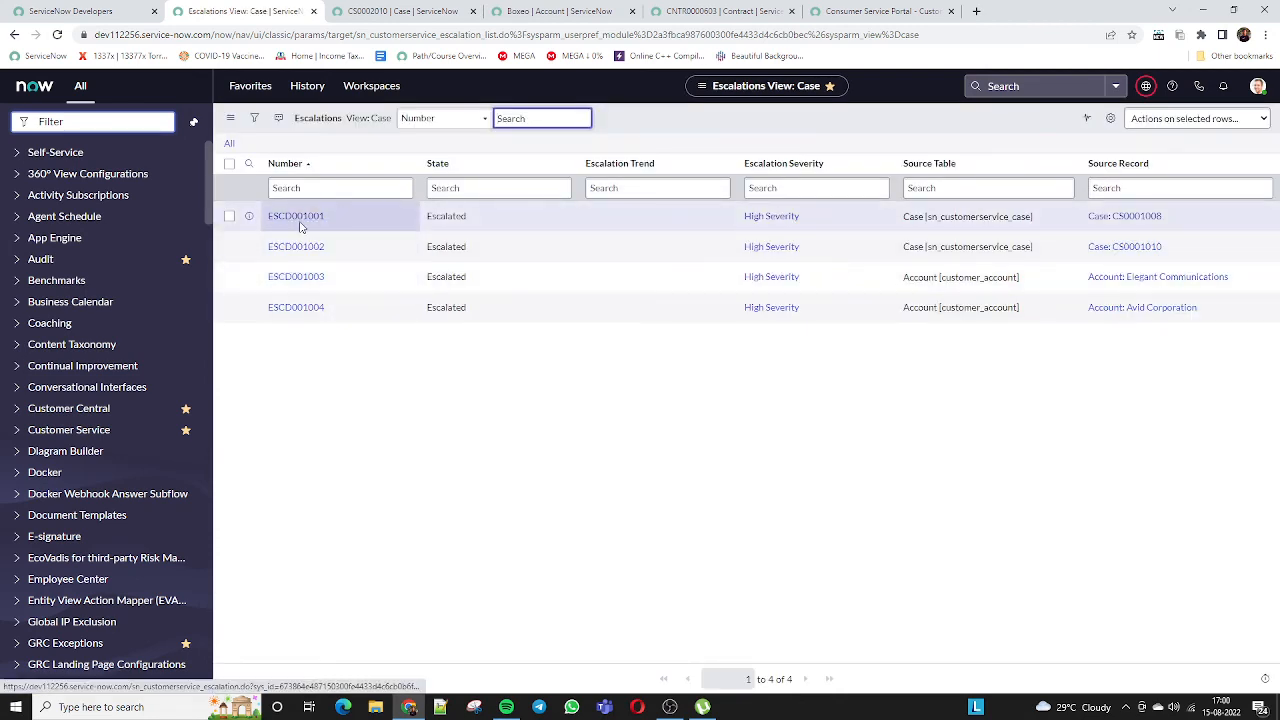
Open escalation ESCD001001 and highlight its source case CS0001008, number and requester
{"action": "left_click", "coordinate": [297, 217]}
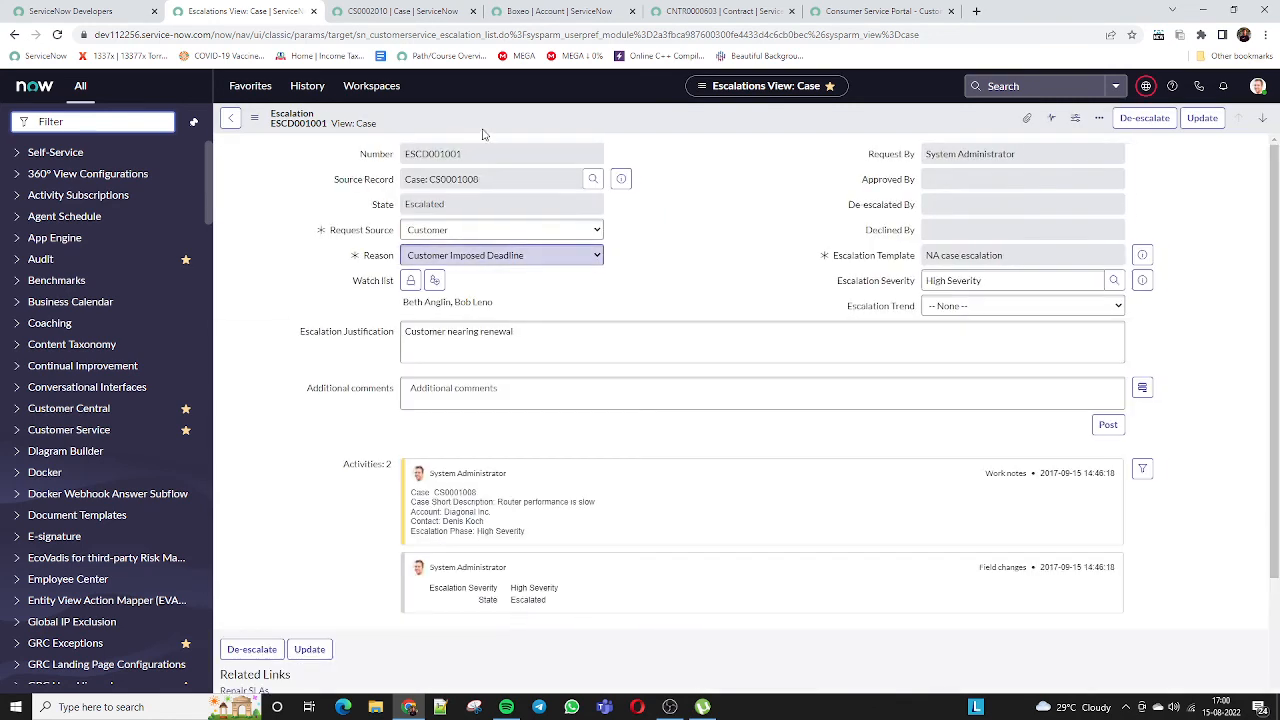
{"action": "double_click", "coordinate": [445, 179]}
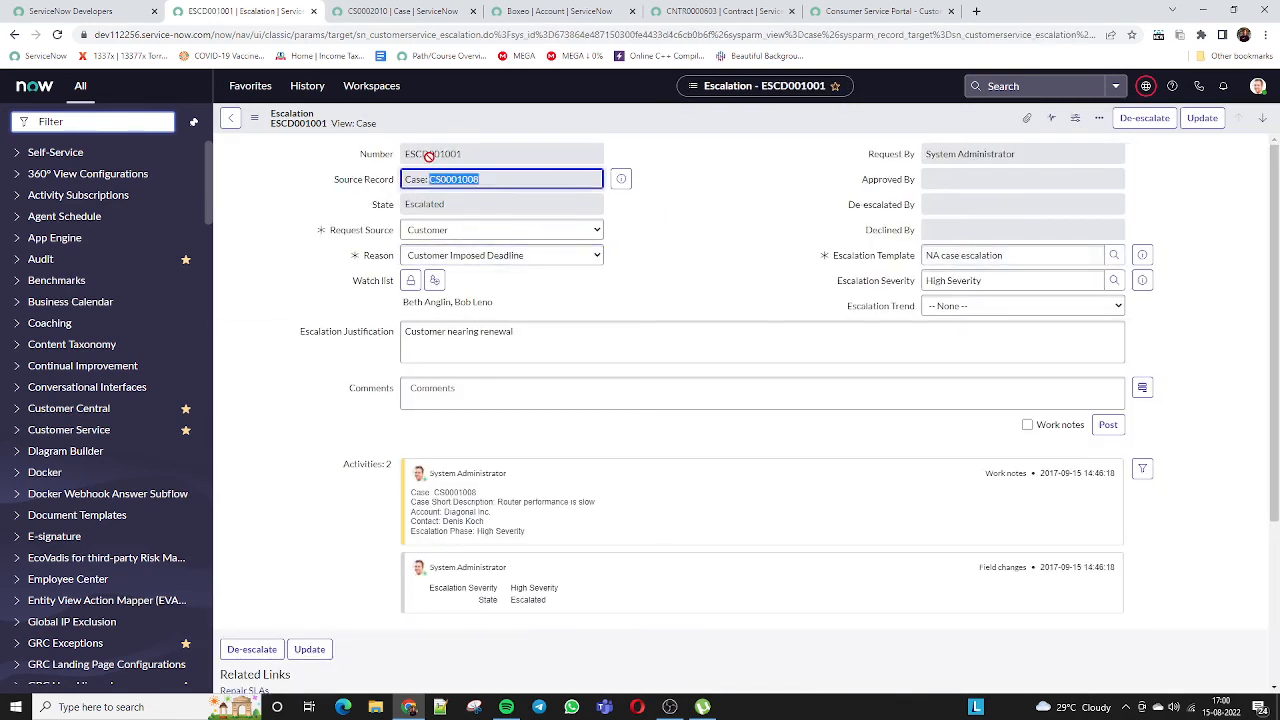
{"action": "double_click", "coordinate": [428, 155]}
{"action": "double_click", "coordinate": [958, 150]}
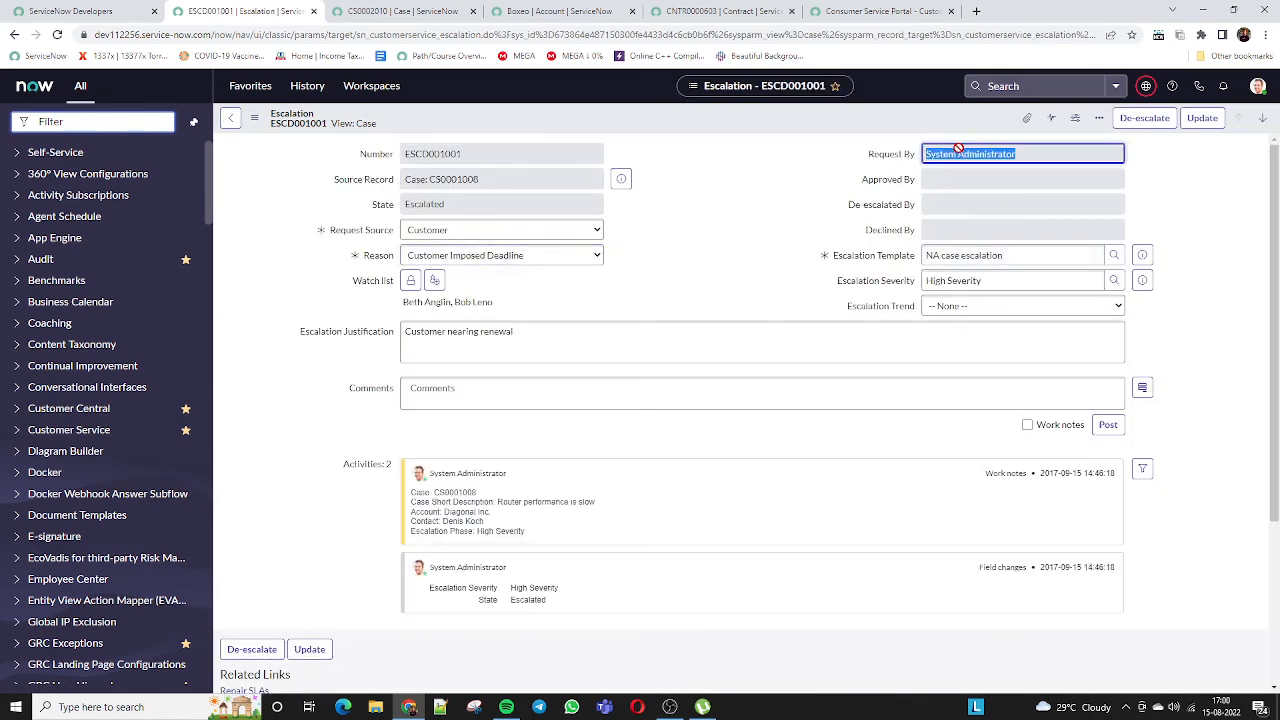
{"action": "key", "text": "Tab"}
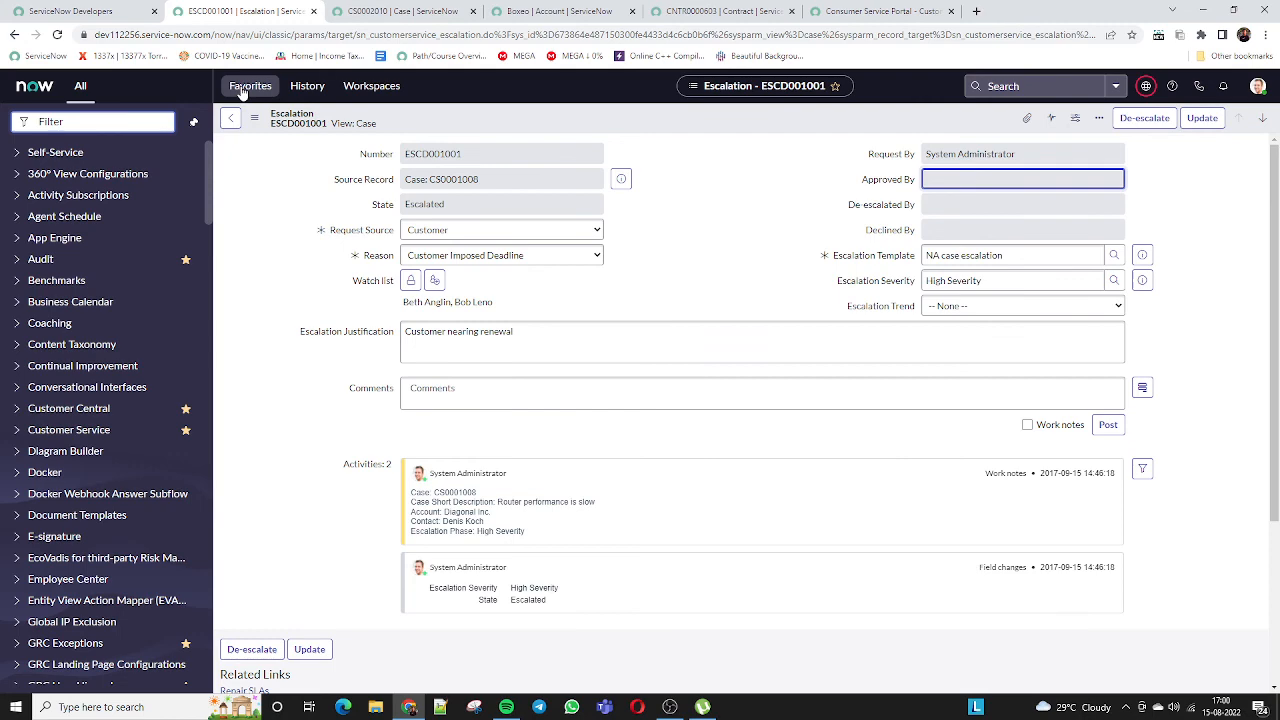
Scroll through the Favorites escalation, customer, product and order shortcuts
{"action": "left_click", "coordinate": [245, 88]}
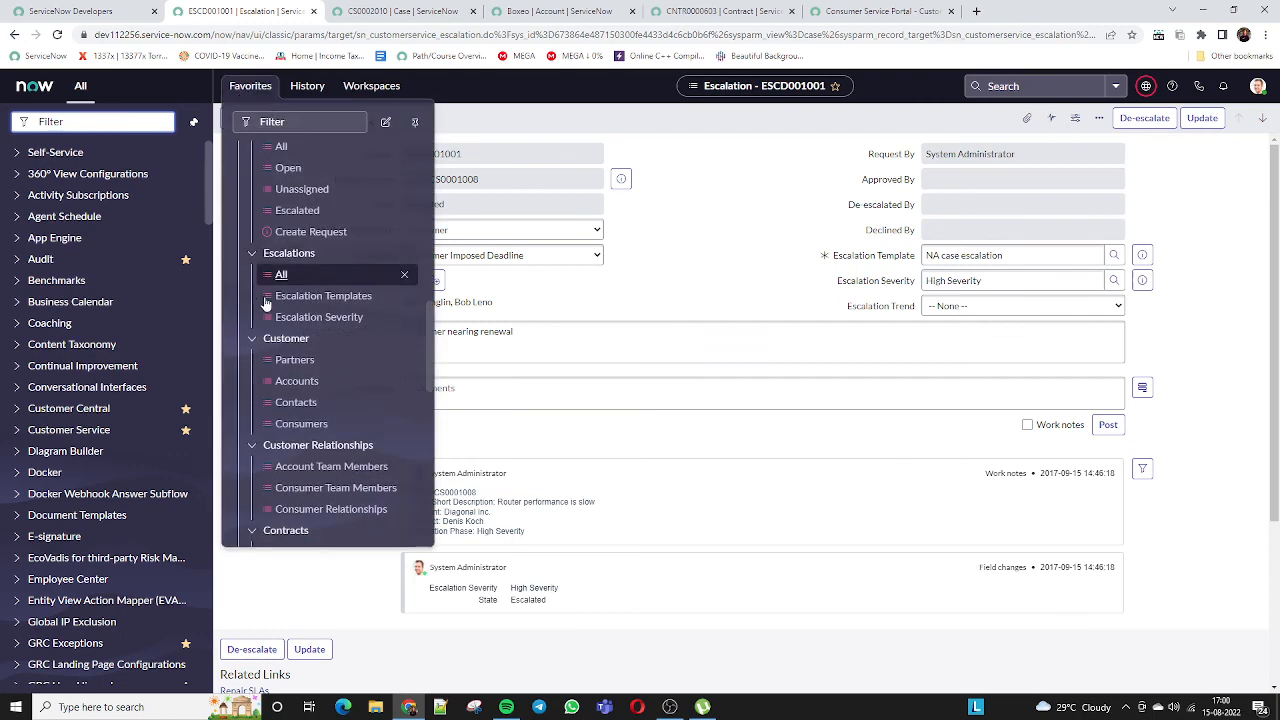
{"action": "scroll", "coordinate": [300, 400], "scroll_direction": "down", "scroll_amount": 1}
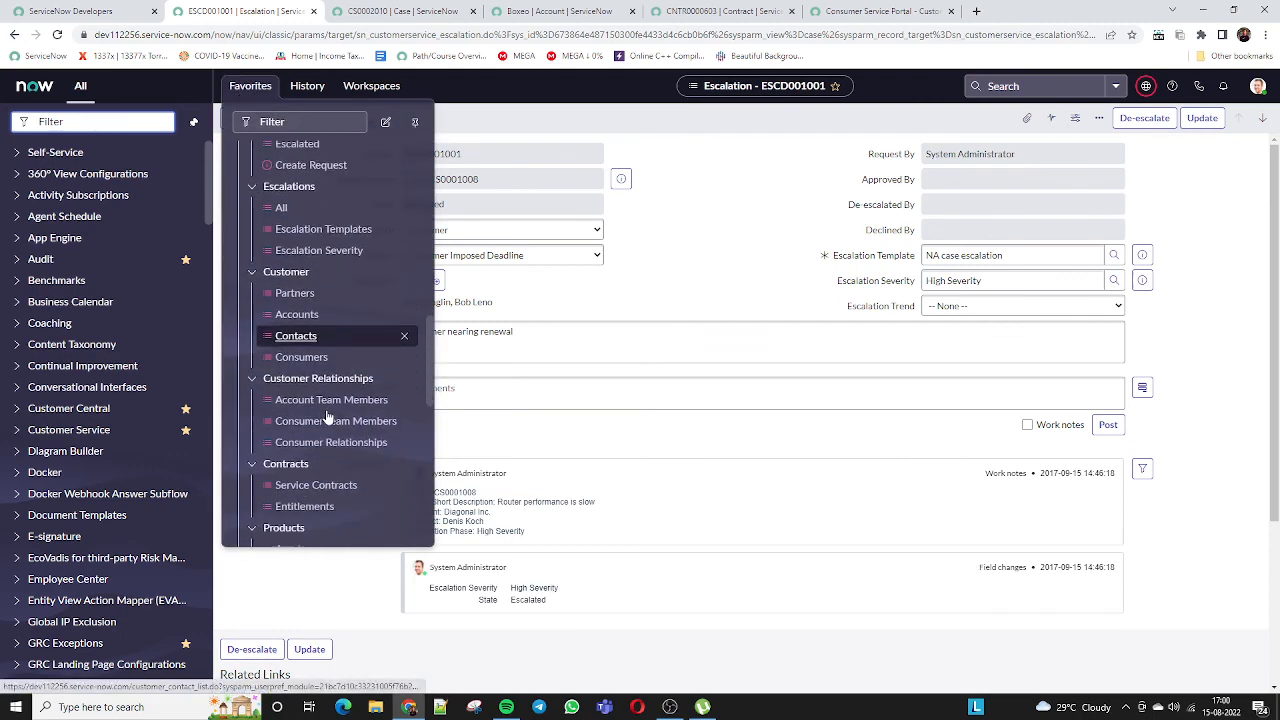
{"action": "scroll", "coordinate": [335, 430], "scroll_direction": "down", "scroll_amount": 3}
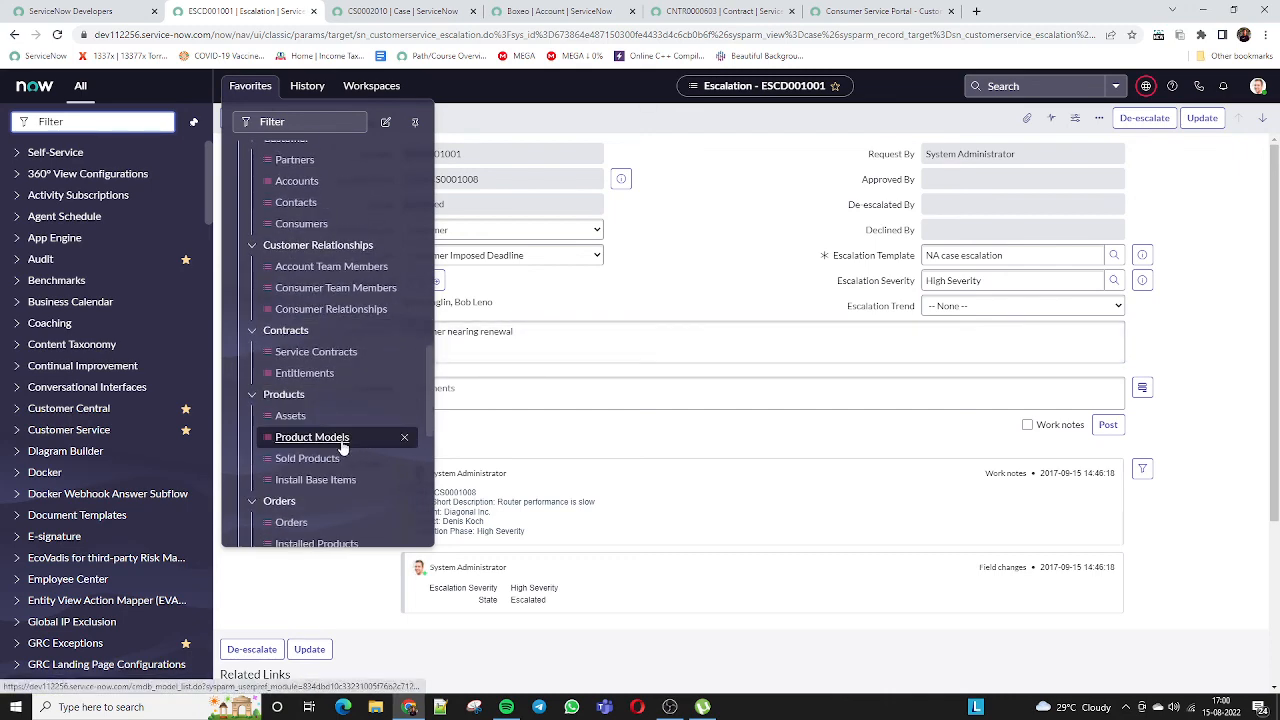
{"action": "scroll", "coordinate": [338, 330], "scroll_direction": "down", "scroll_amount": 3}
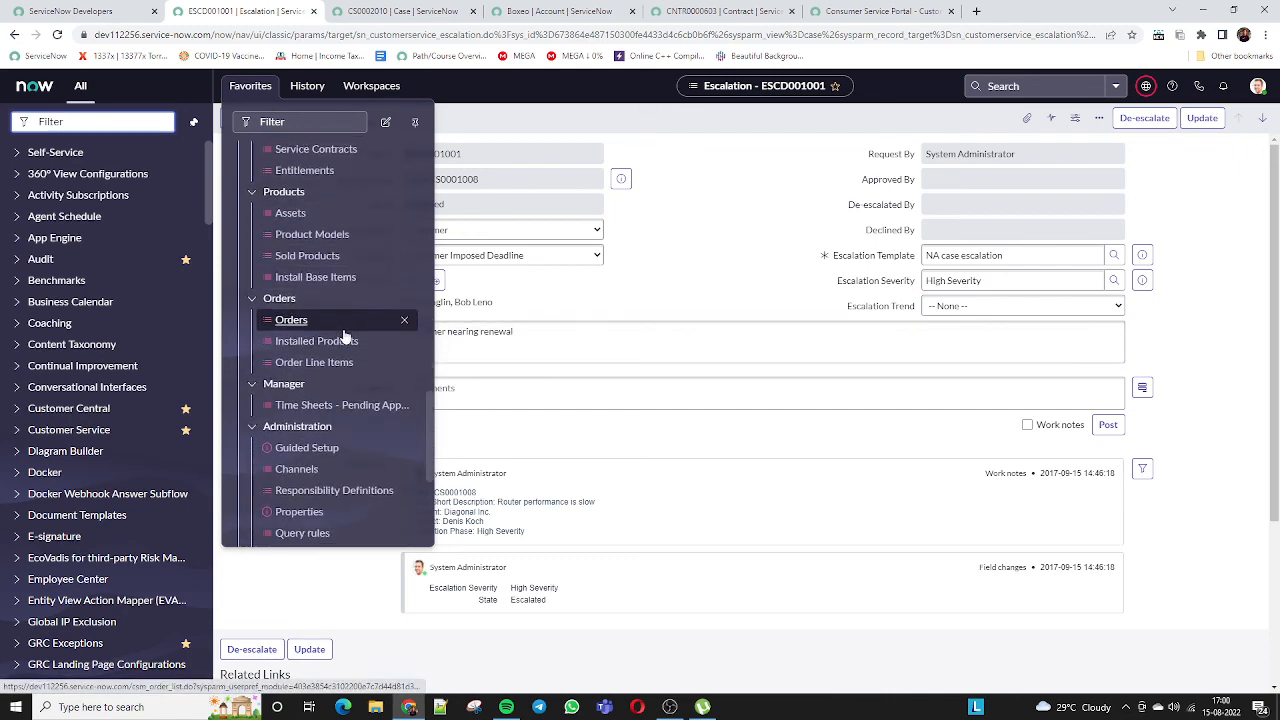
{"action": "scroll", "coordinate": [343, 337], "scroll_direction": "down", "scroll_amount": 3}
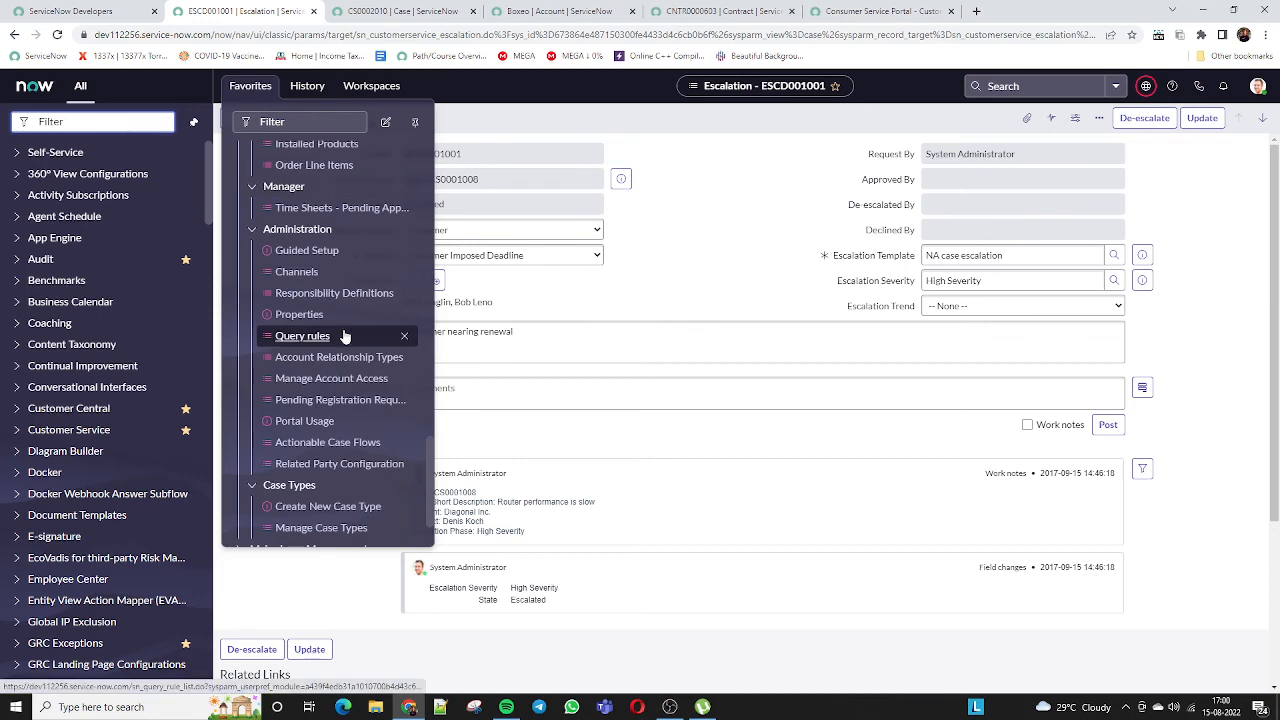
{"action": "scroll", "coordinate": [343, 334], "scroll_direction": "up", "scroll_amount": 10}
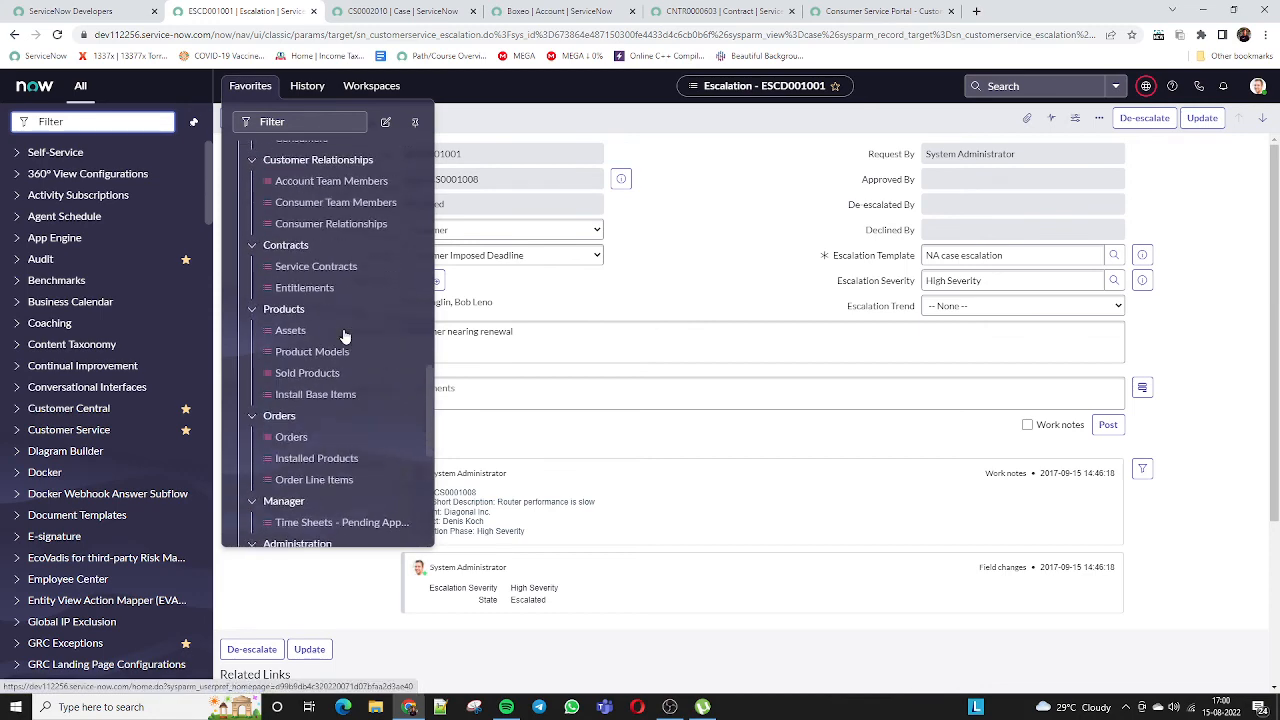
In the Customer Service Portal, open the Services > Router issue request form
{"action": "left_click", "coordinate": [875, 11]}
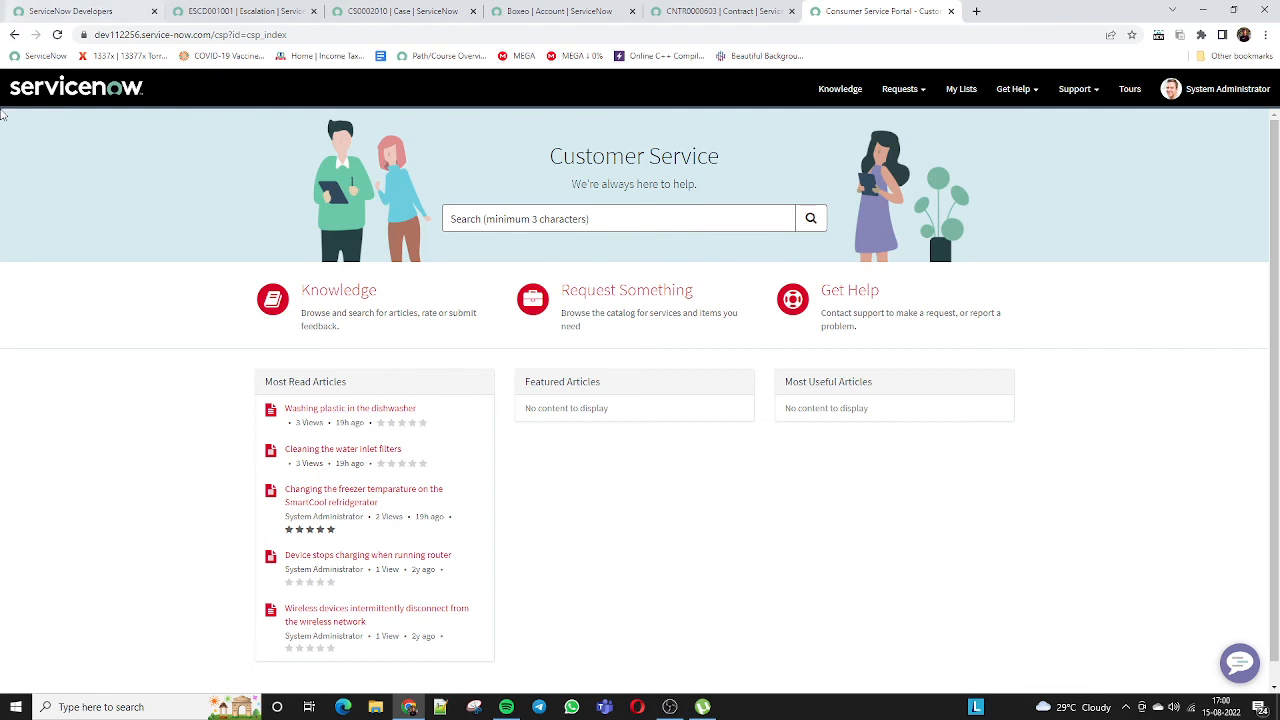
{"action": "left_click", "coordinate": [613, 316]}
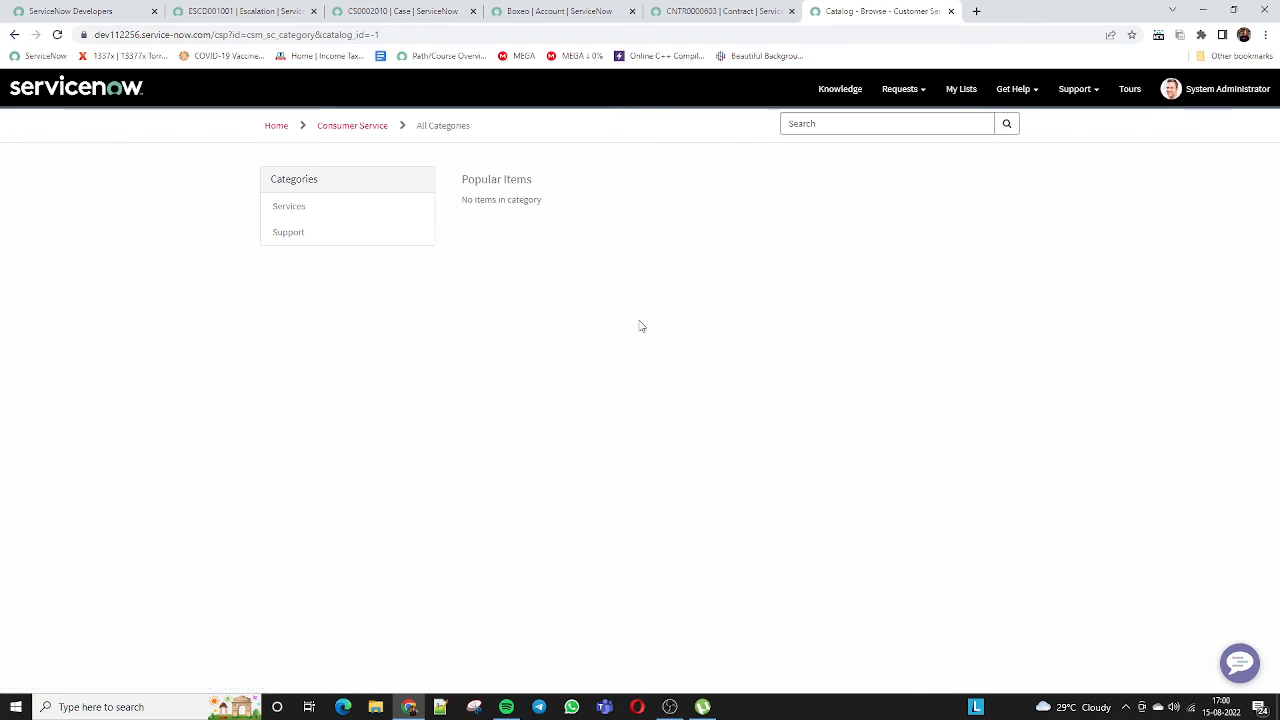
{"action": "left_click", "coordinate": [302, 209]}
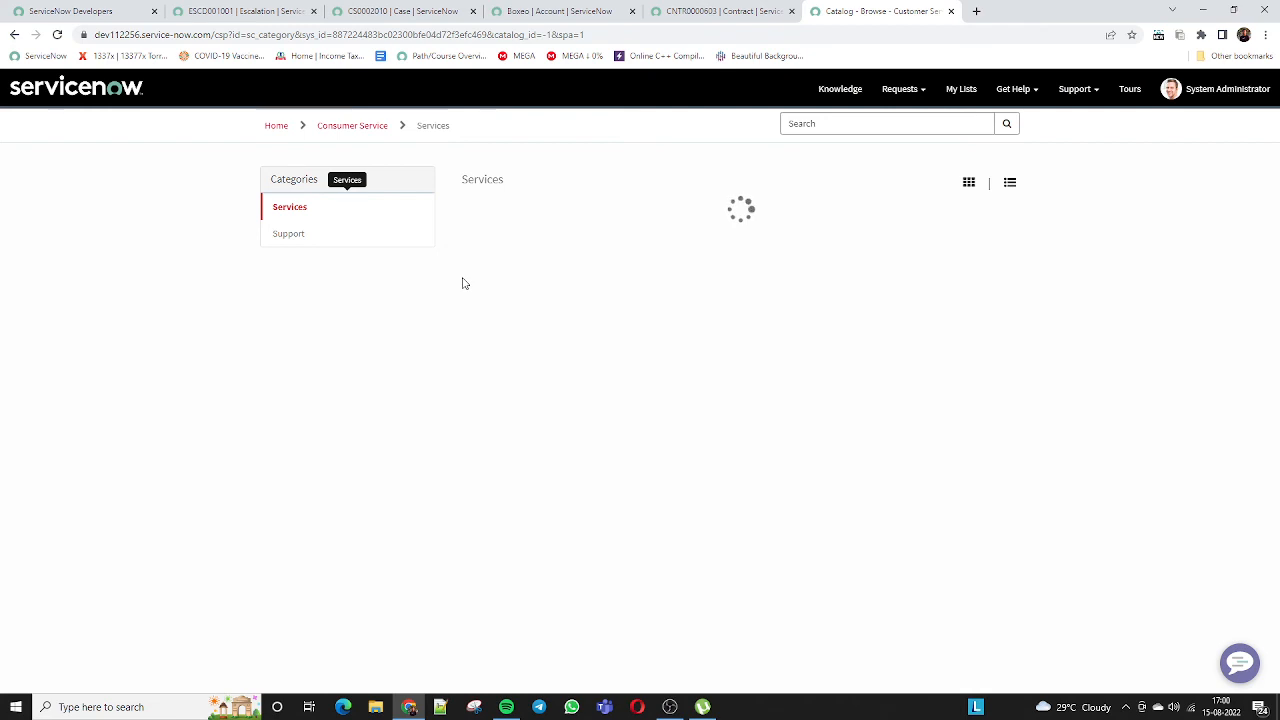
{"action": "left_click", "coordinate": [519, 237]}
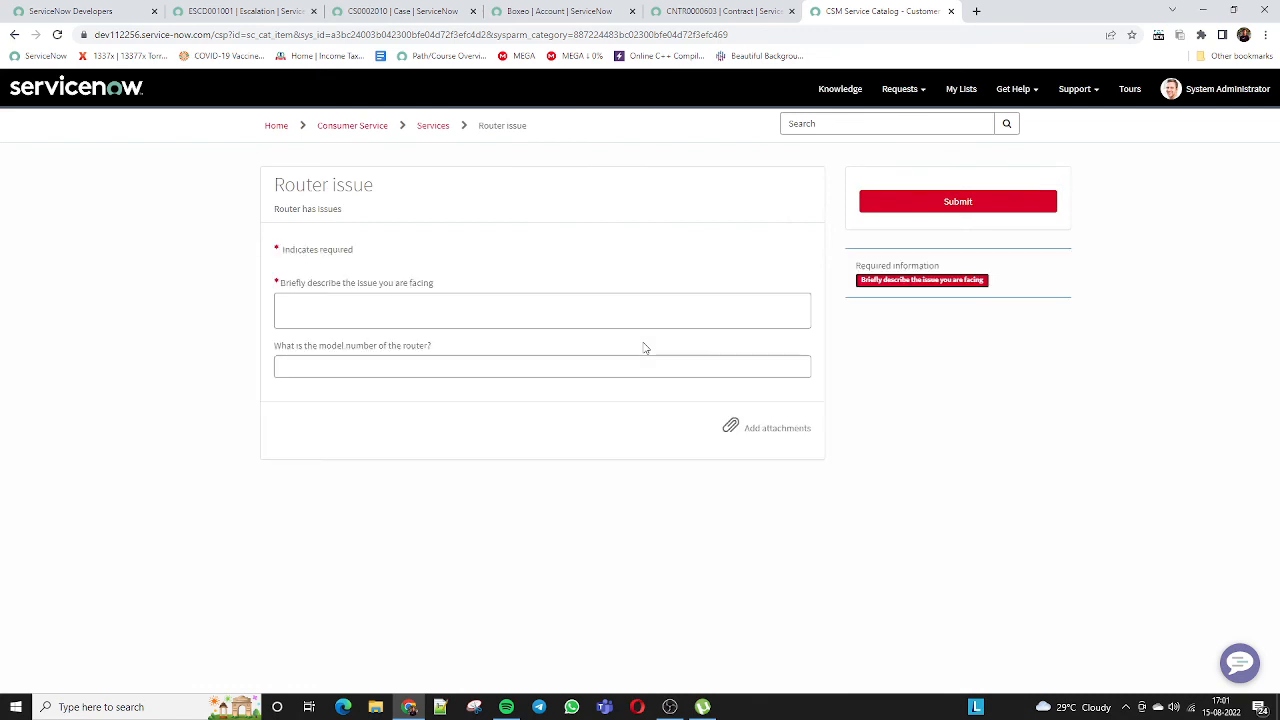
{"action": "left_click", "coordinate": [400, 313]}
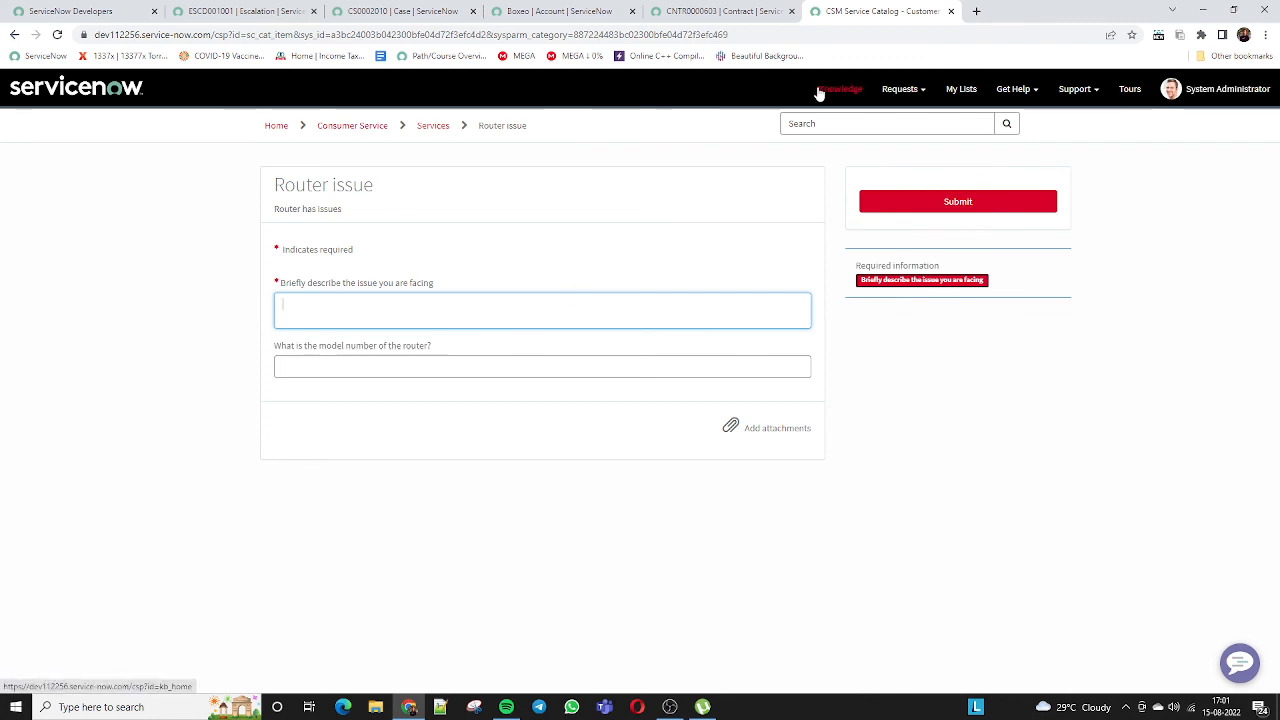
View All Requests and My Cases, go to the portal home, then return to Boxeo
{"action": "left_click", "coordinate": [925, 91]}
{"action": "left_click", "coordinate": [872, 115]}
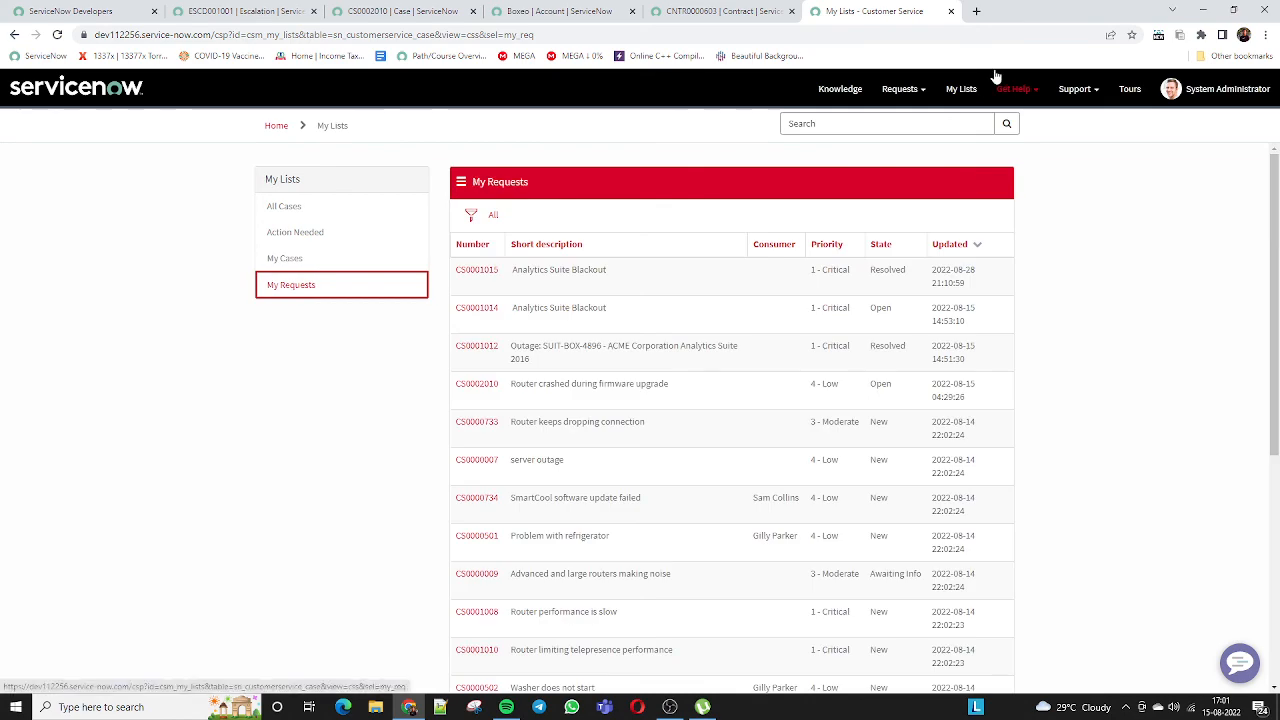
{"action": "scroll", "coordinate": [650, 300], "scroll_direction": "down", "scroll_amount": 5}
{"action": "scroll", "coordinate": [655, 317], "scroll_direction": "up", "scroll_amount": 5}
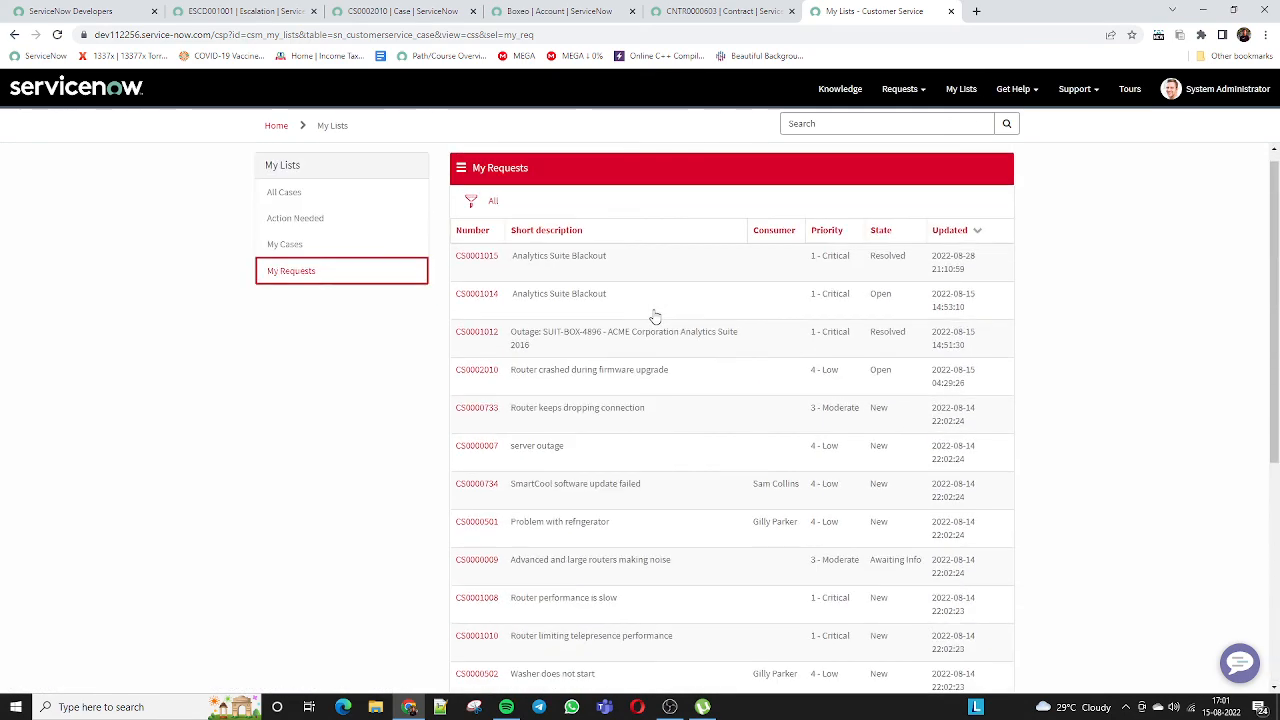
{"action": "left_click", "coordinate": [288, 246]}
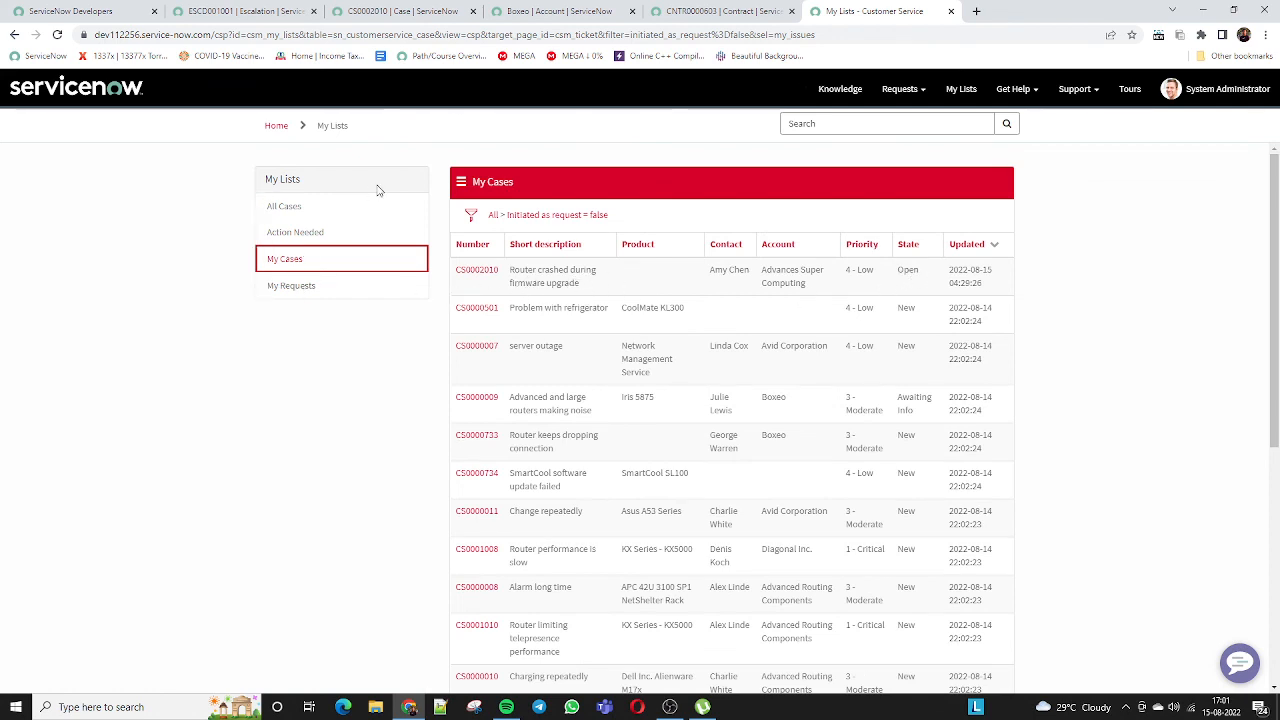
{"action": "left_click", "coordinate": [278, 128]}
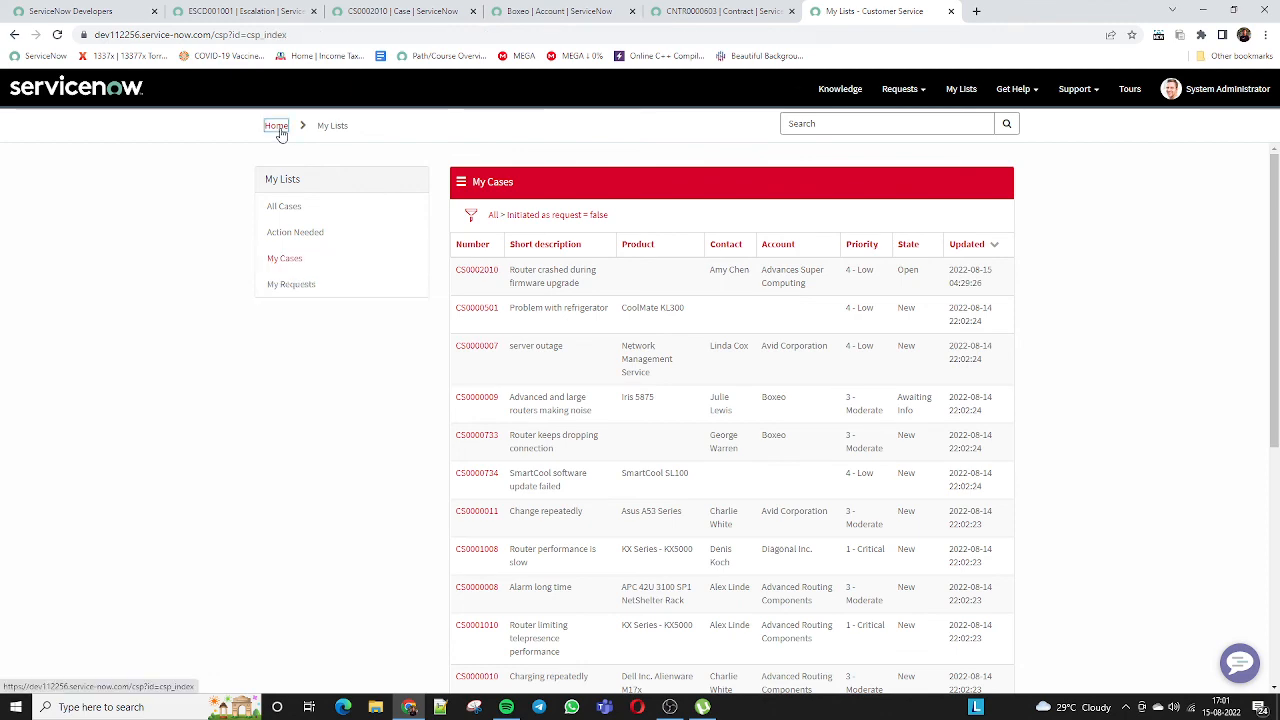
{"action": "left_click", "coordinate": [536, 16]}
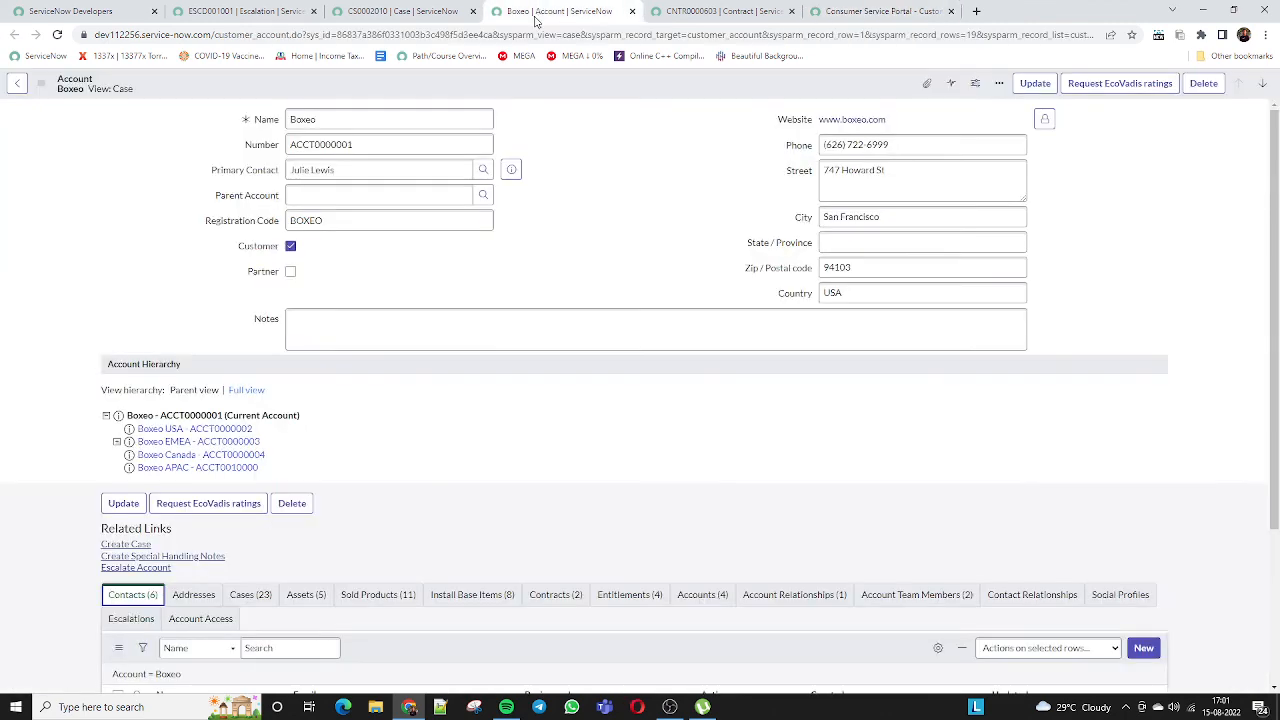
Close case CS0002010's actions list, then cycle through the Boxeo and ESCD001001 tabs
{"action": "left_click", "coordinate": [365, 18]}
{"action": "mouse_move", "coordinate": [434, 147]}
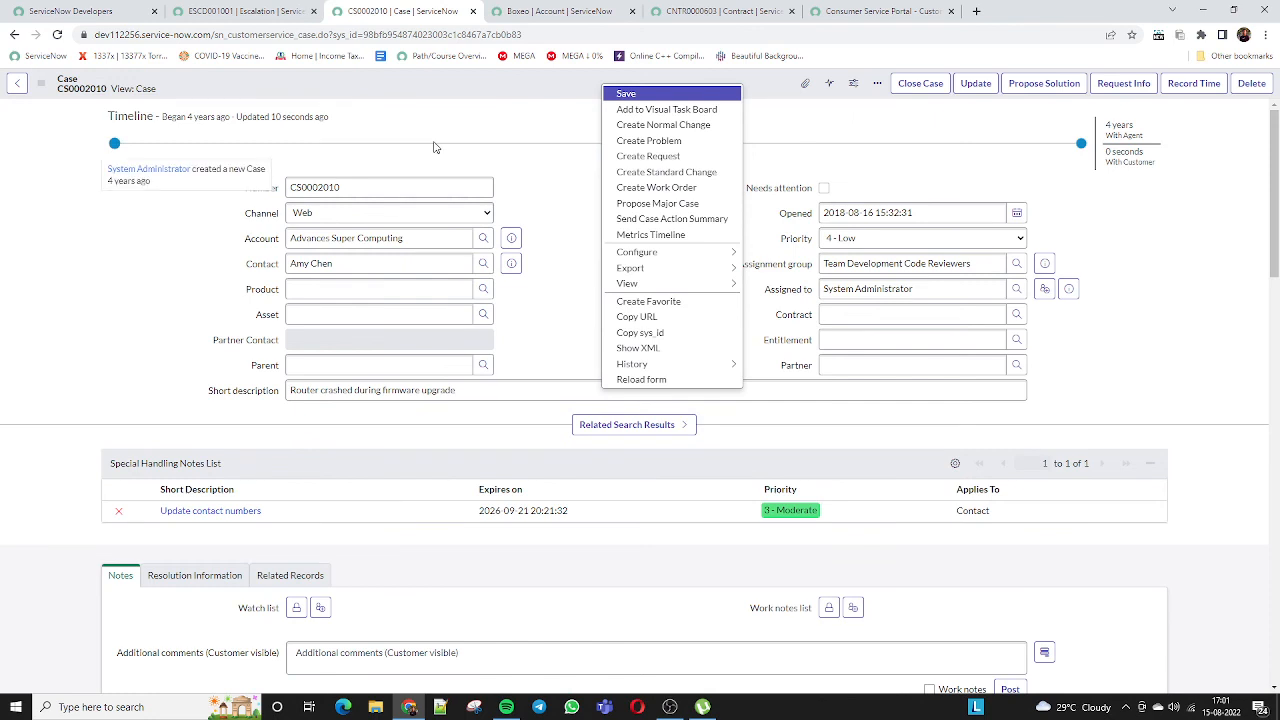
{"action": "left_click", "coordinate": [457, 117]}
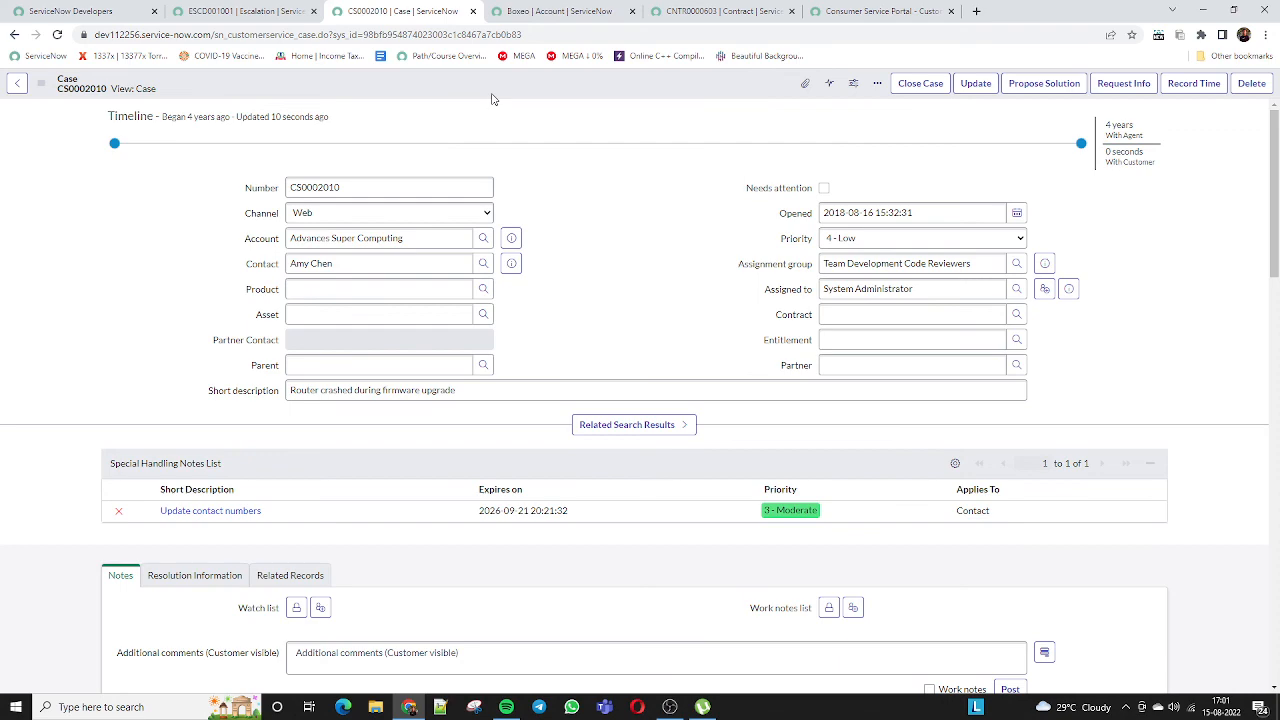
{"action": "left_click", "coordinate": [543, 13]}
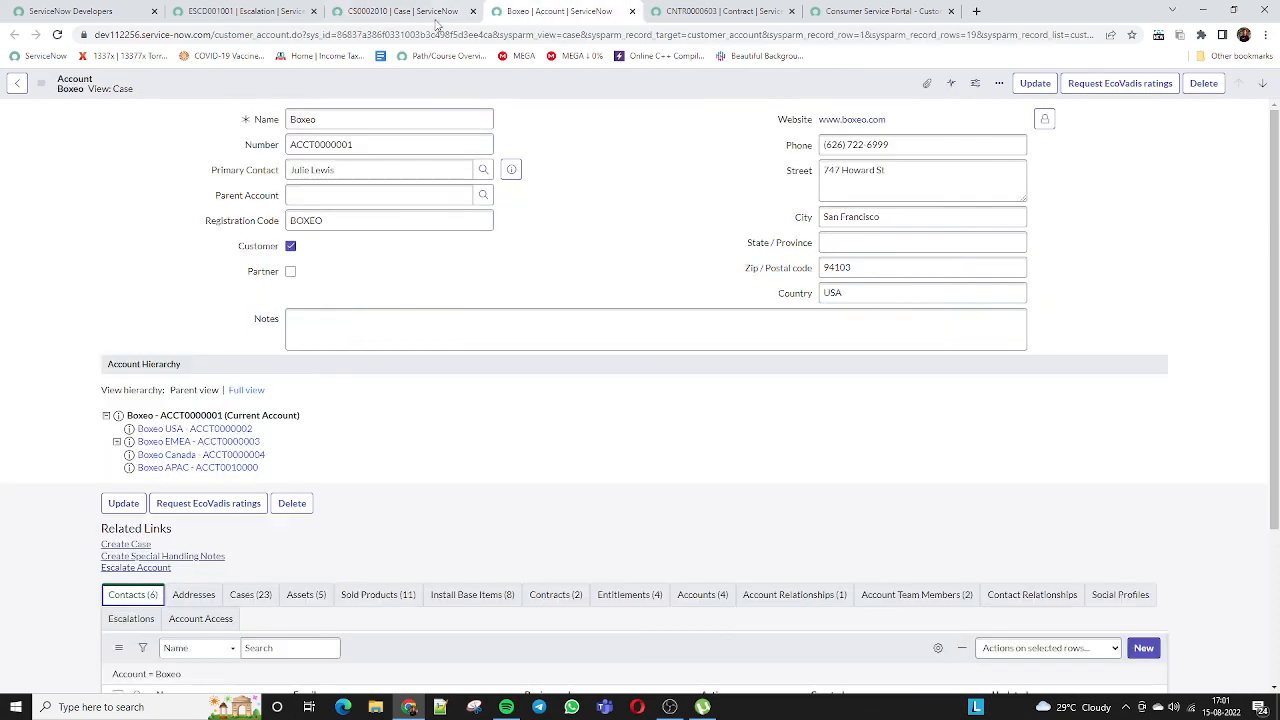
{"action": "left_click", "coordinate": [397, 13]}
{"action": "left_click", "coordinate": [505, 14]}
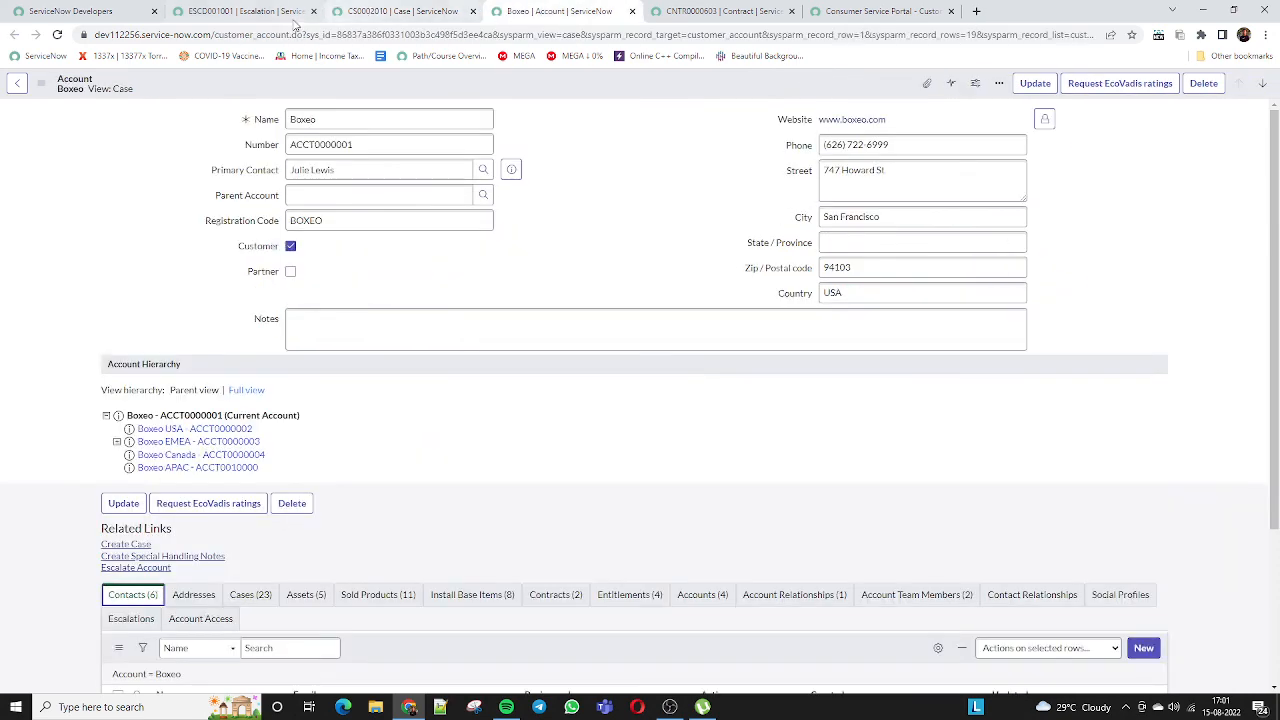
{"action": "left_click", "coordinate": [255, 13]}
In Favorites, collapse Customer Service, expand Major Issue Management, then close the menu
{"action": "left_click", "coordinate": [250, 86]}
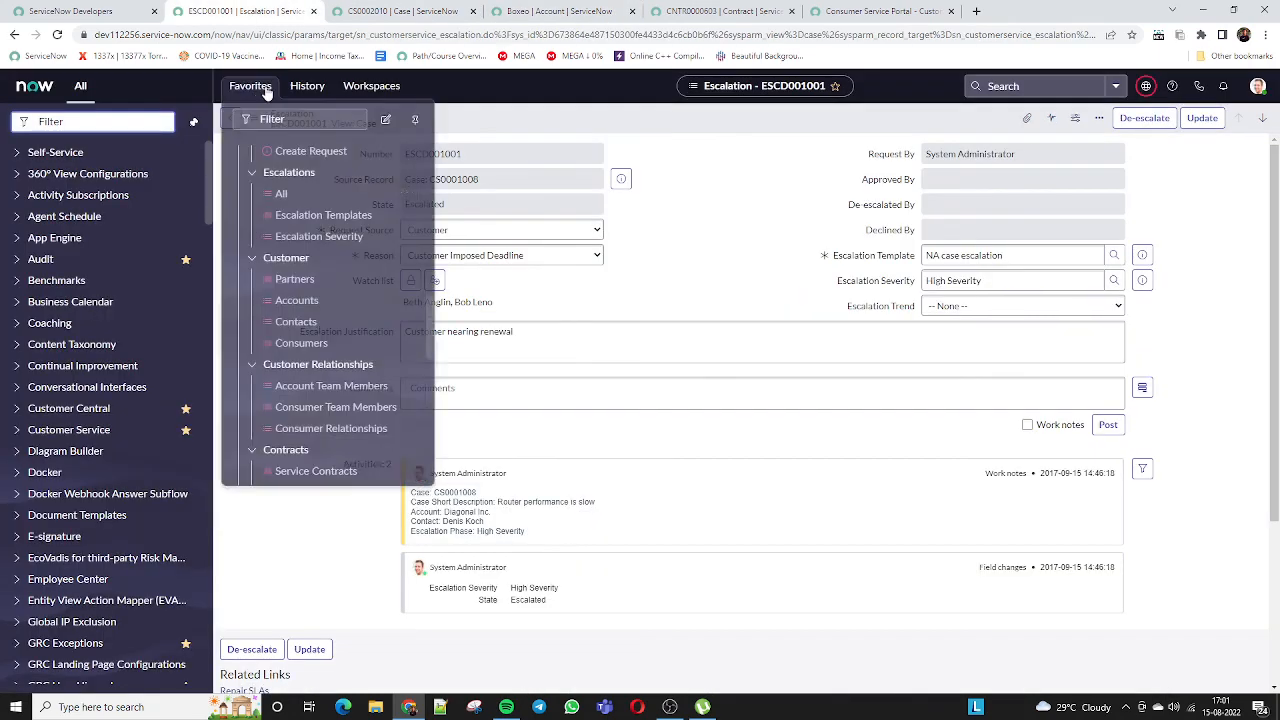
{"action": "scroll", "coordinate": [297, 318], "scroll_direction": "up", "scroll_amount": 3}
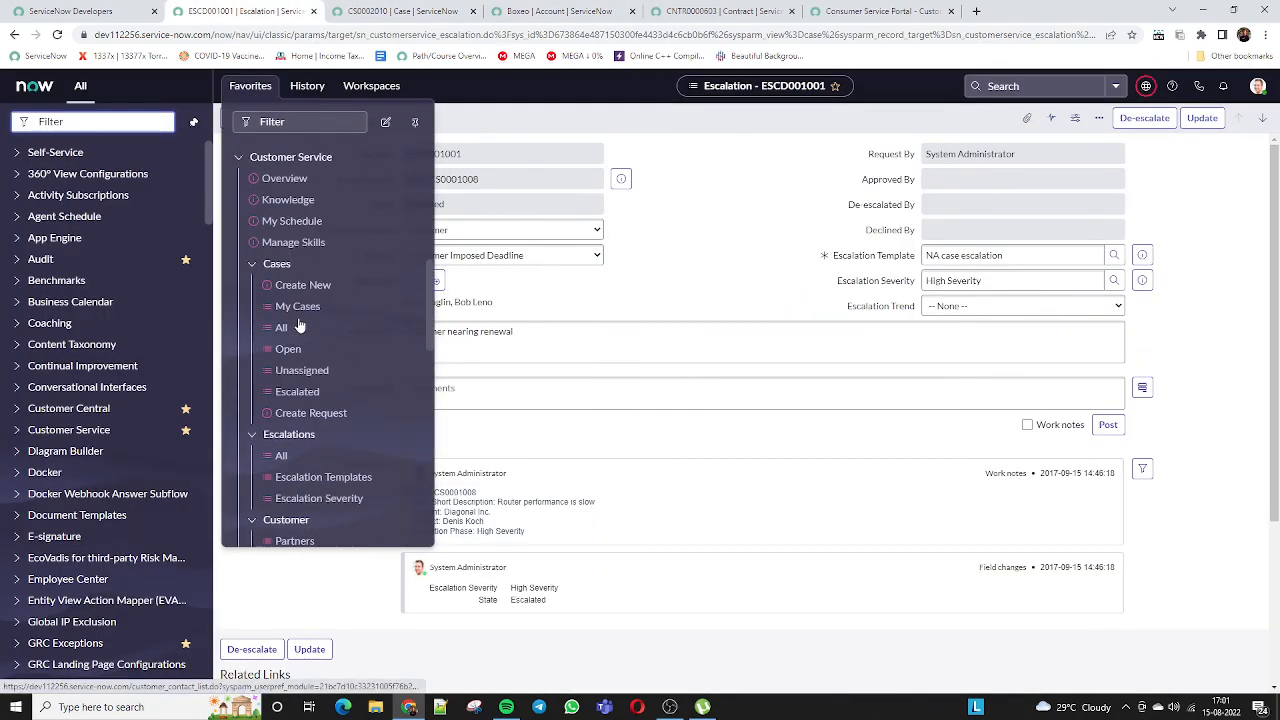
{"action": "scroll", "coordinate": [250, 263], "scroll_direction": "up", "scroll_amount": 3}
{"action": "left_click", "coordinate": [245, 288]}
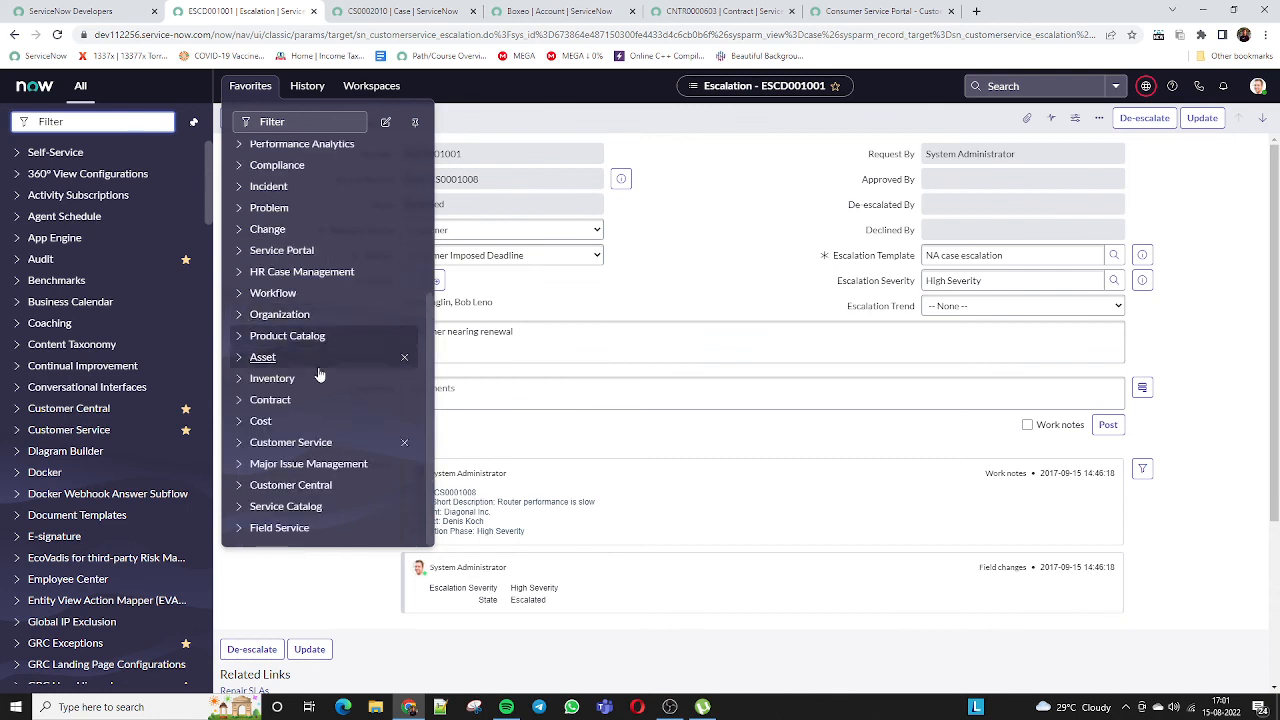
{"action": "left_click", "coordinate": [238, 465]}
{"action": "scroll", "coordinate": [365, 395], "scroll_direction": "down", "scroll_amount": 2}
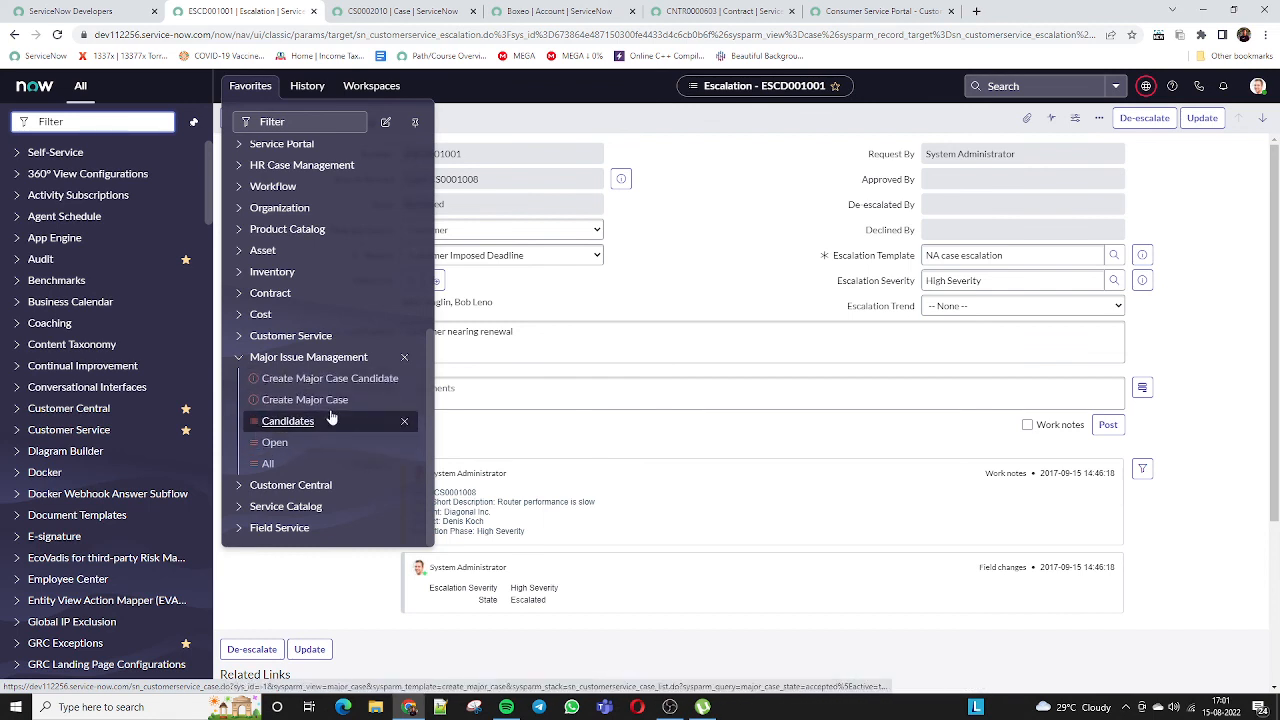
{"action": "left_click", "coordinate": [470, 384]}
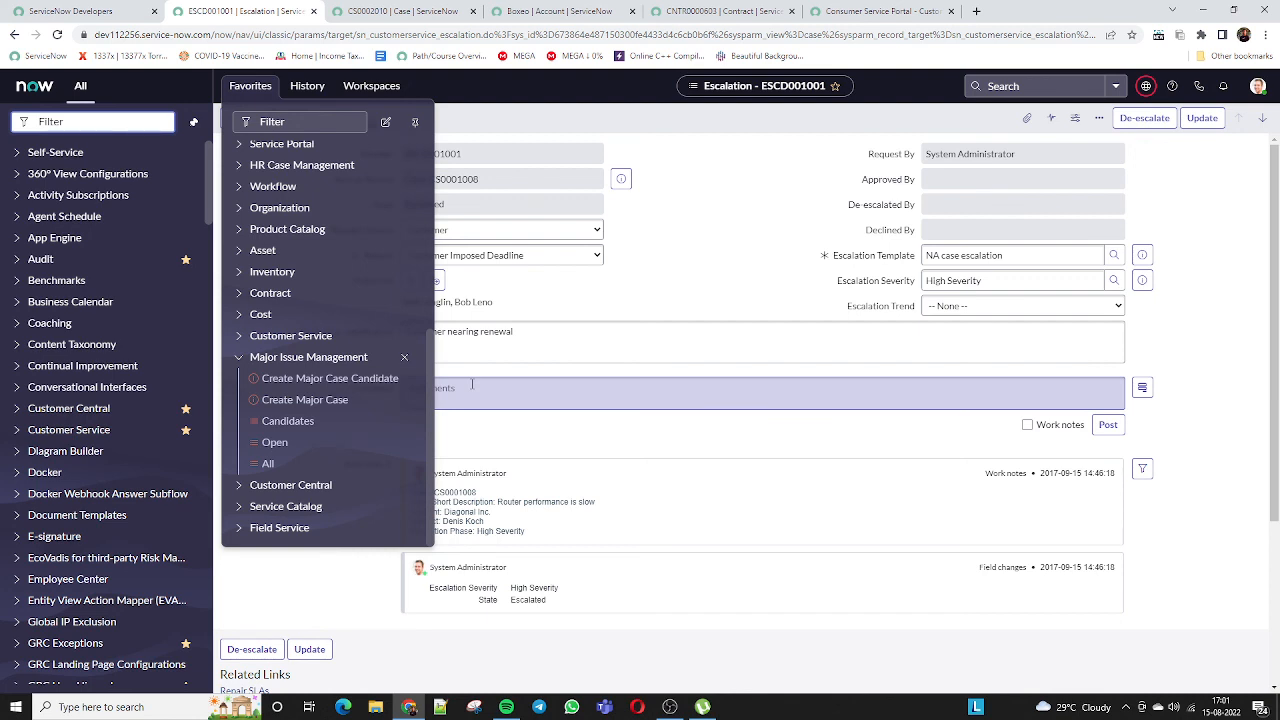
{"action": "left_click", "coordinate": [689, 288]}
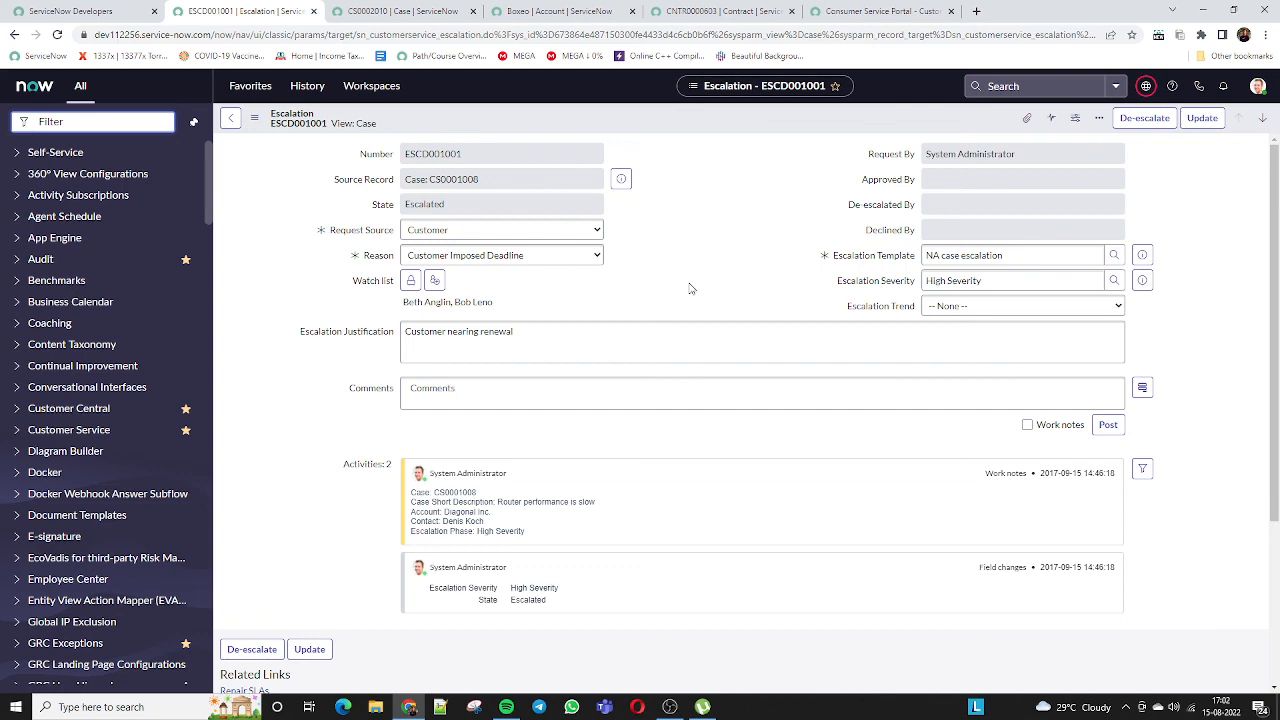
{"action": "left_click", "coordinate": [684, 342]}
{"action": "key", "text": "alt+Tab"}
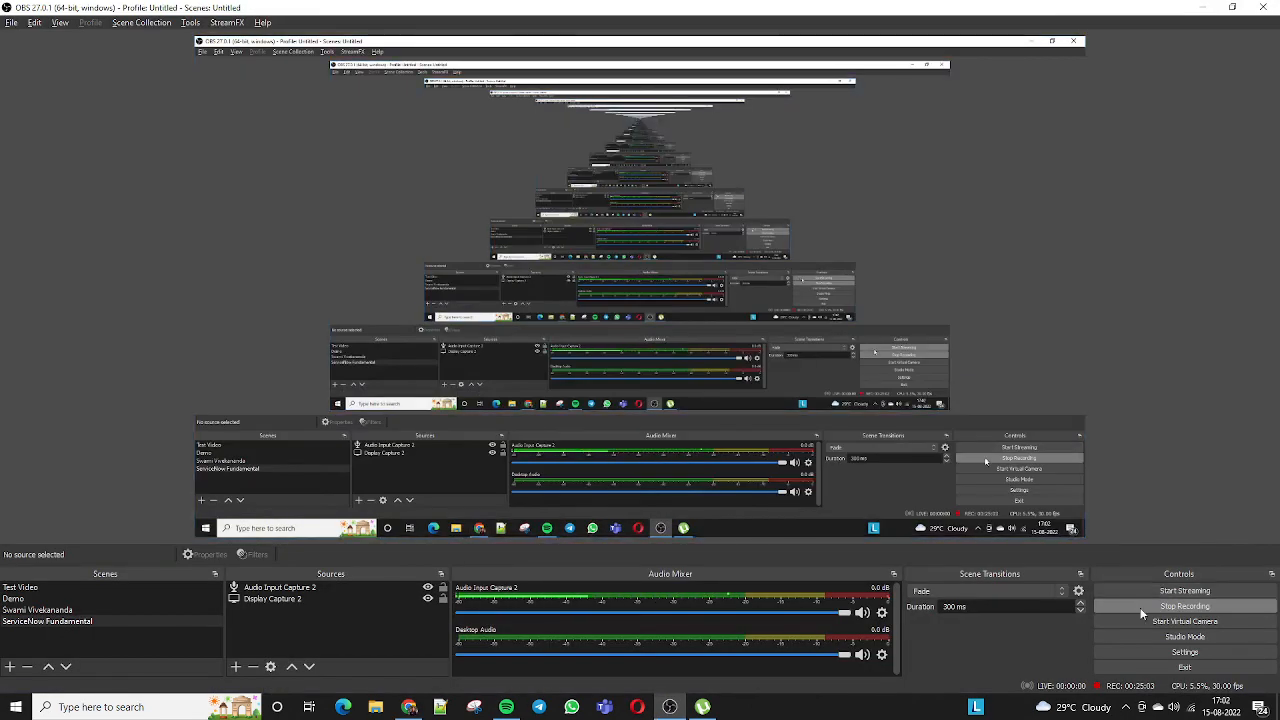